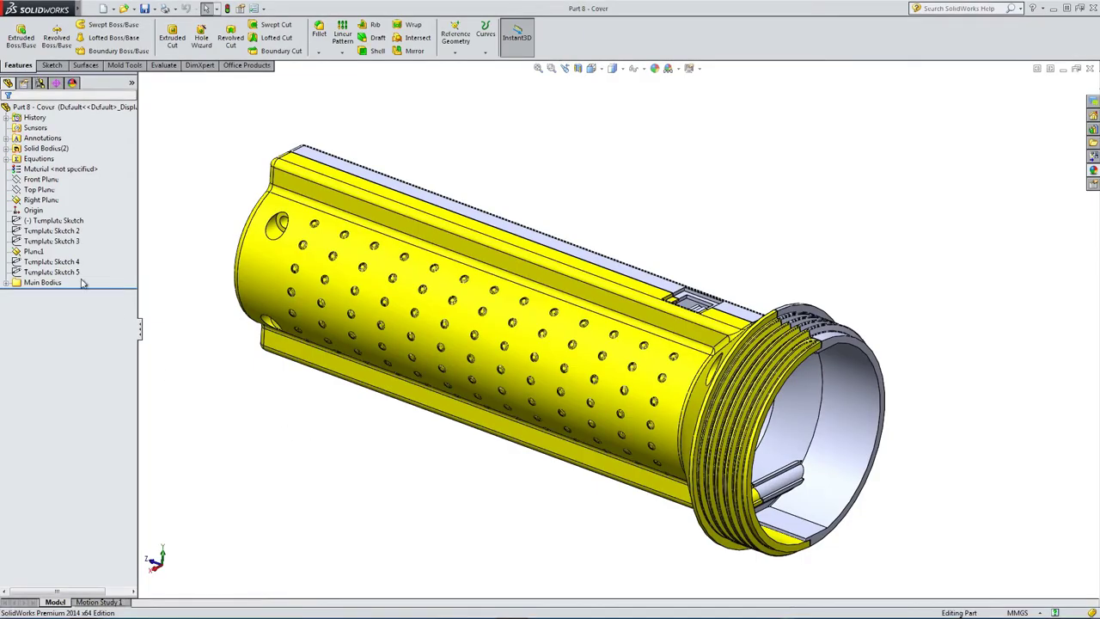
# - Show the first template sketch on the model and hide the sketch with the circles outside the housing
pyautogui.click(52, 221)
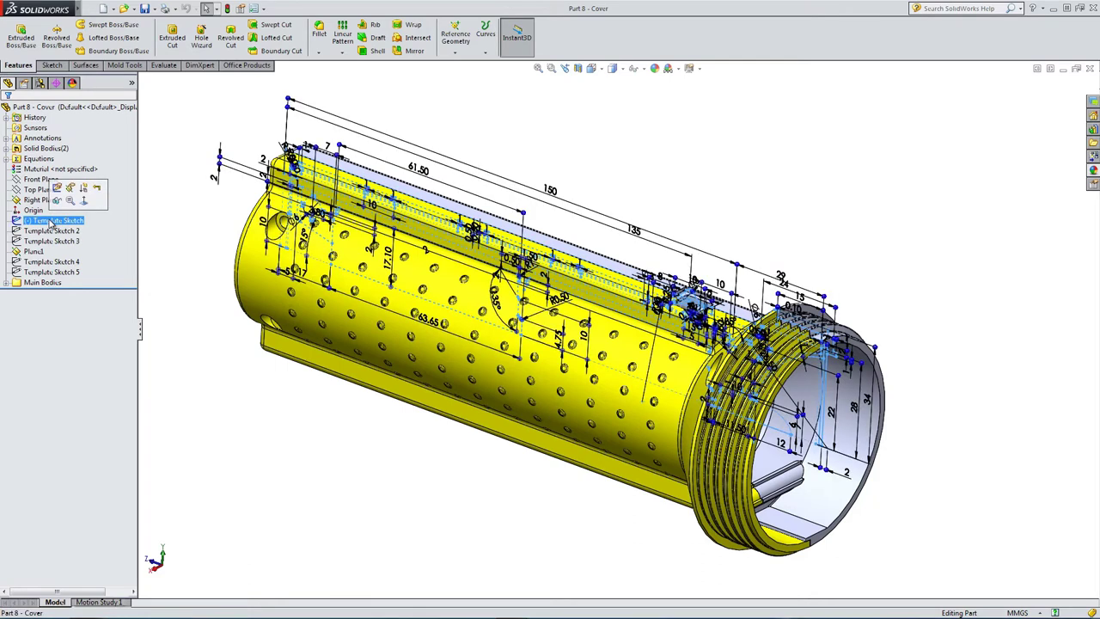
pyautogui.click(56, 201)
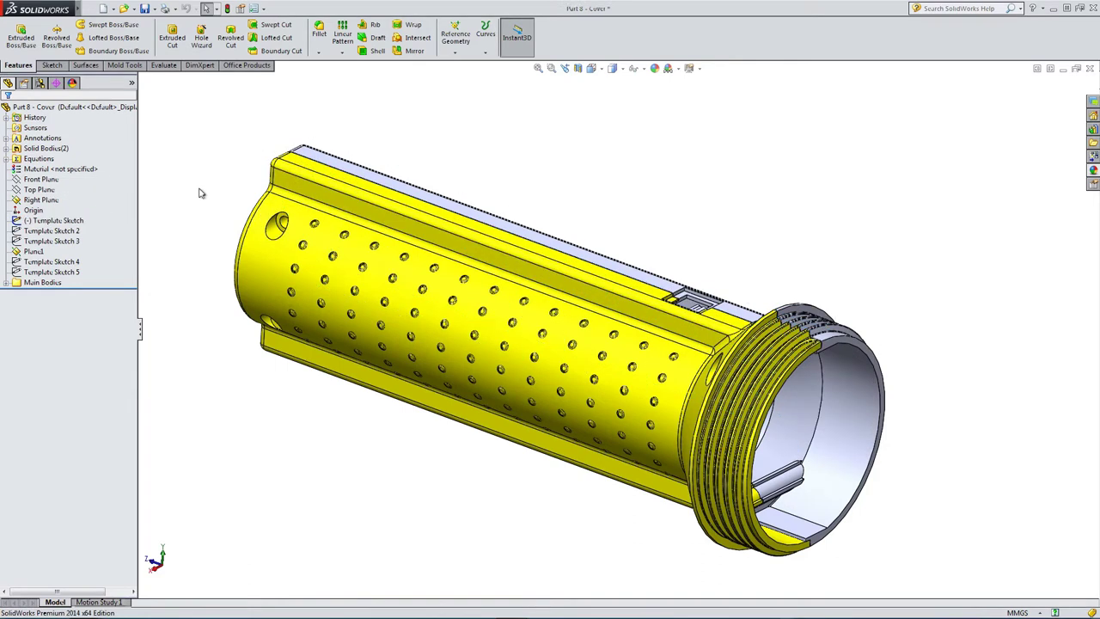
pyautogui.click(637, 69)
pyautogui.click(636, 156)
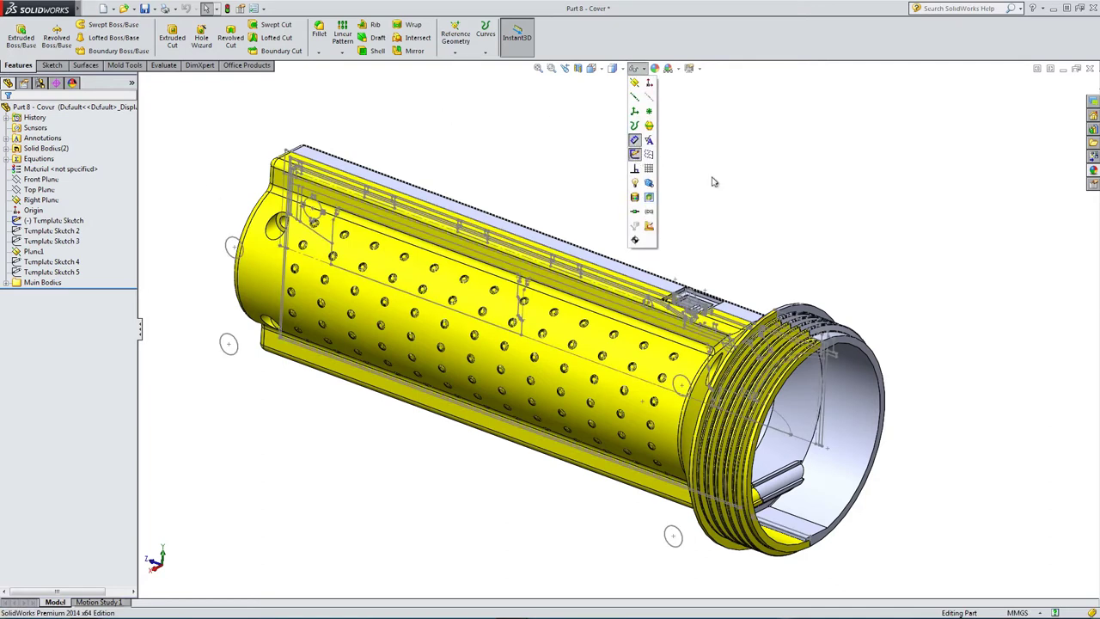
pyautogui.click(229, 344)
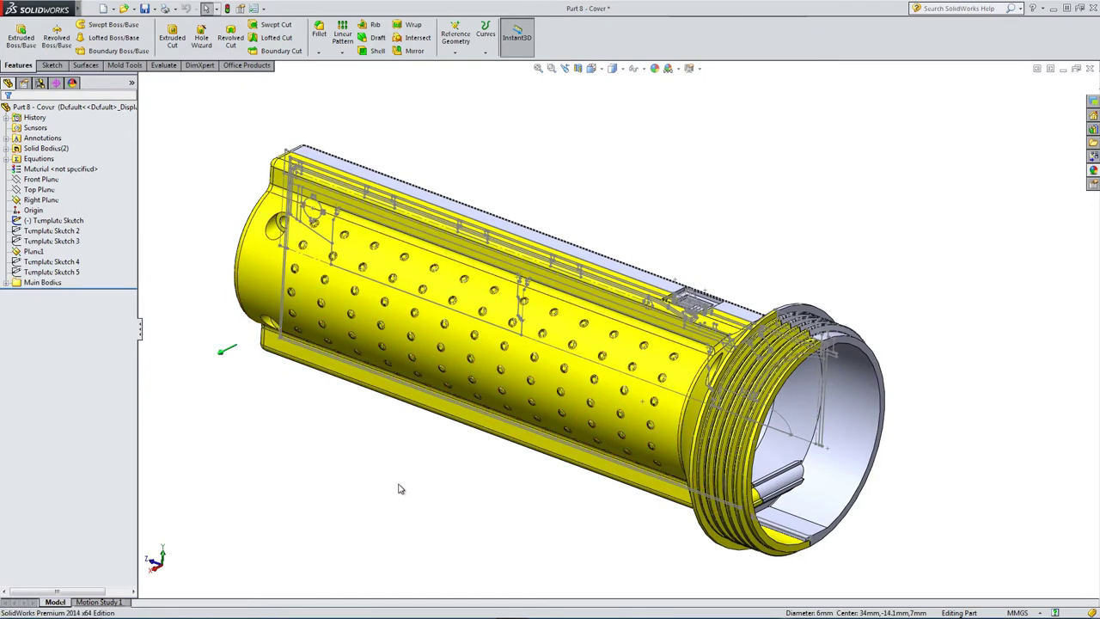
# - Start a new sketch on the Right Plane with the model in the Right view
pyautogui.click(591, 68)
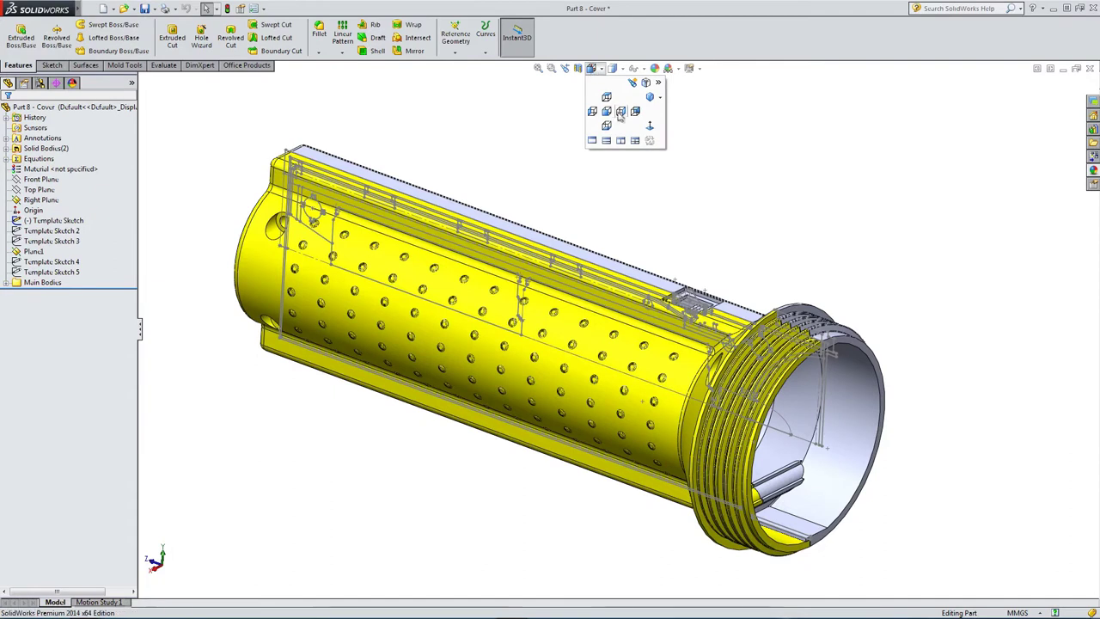
pyautogui.click(620, 112)
pyautogui.scroll(-3, 808, 287)
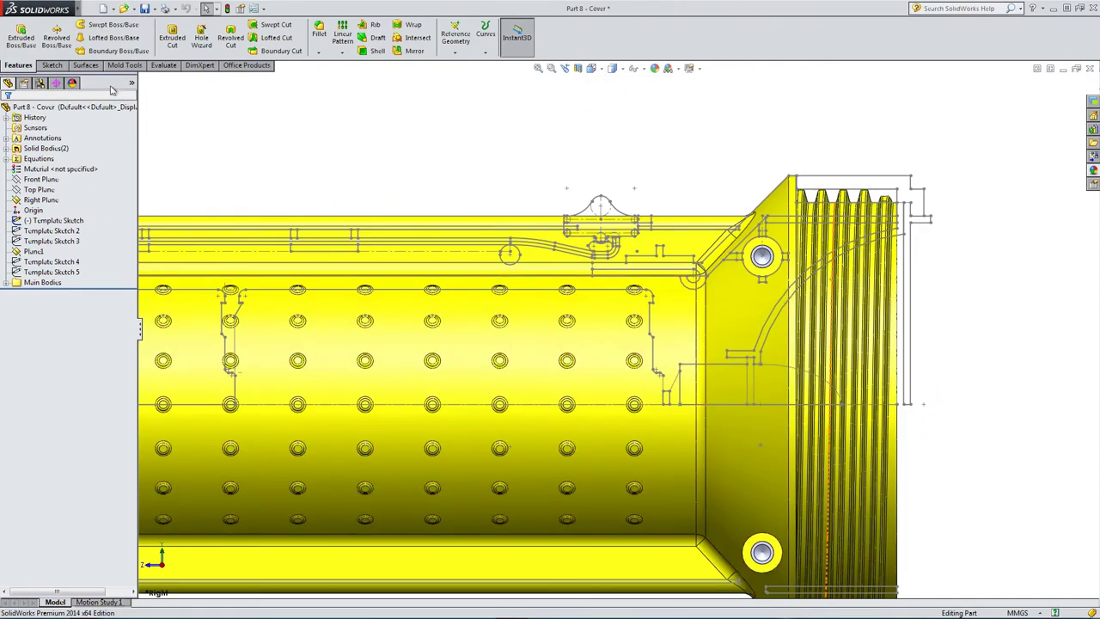
pyautogui.click(51, 65)
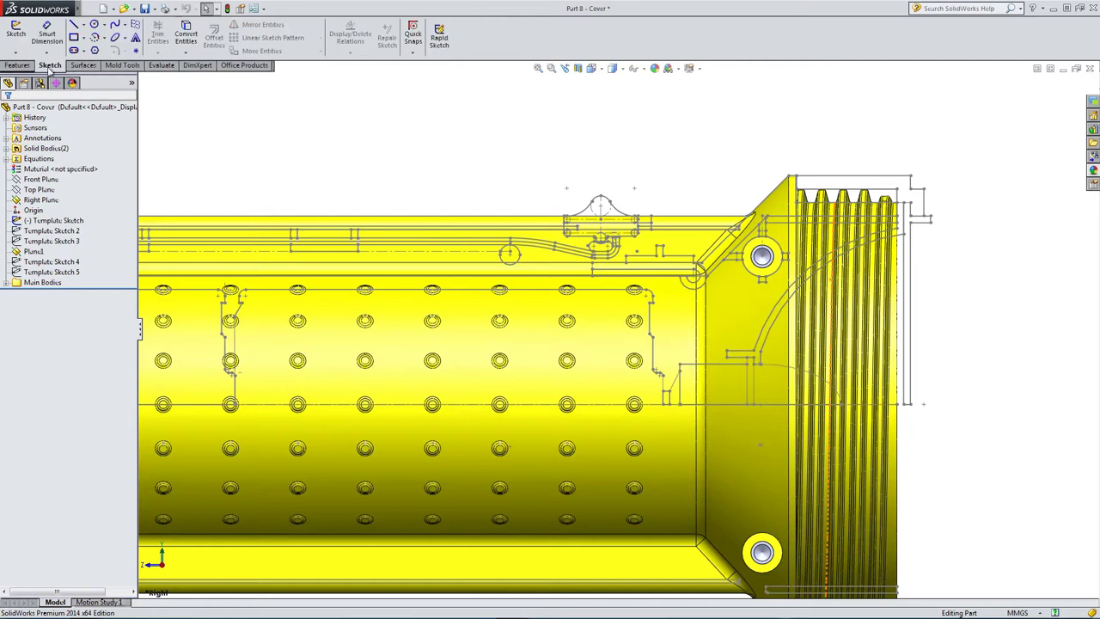
pyautogui.click(15, 32)
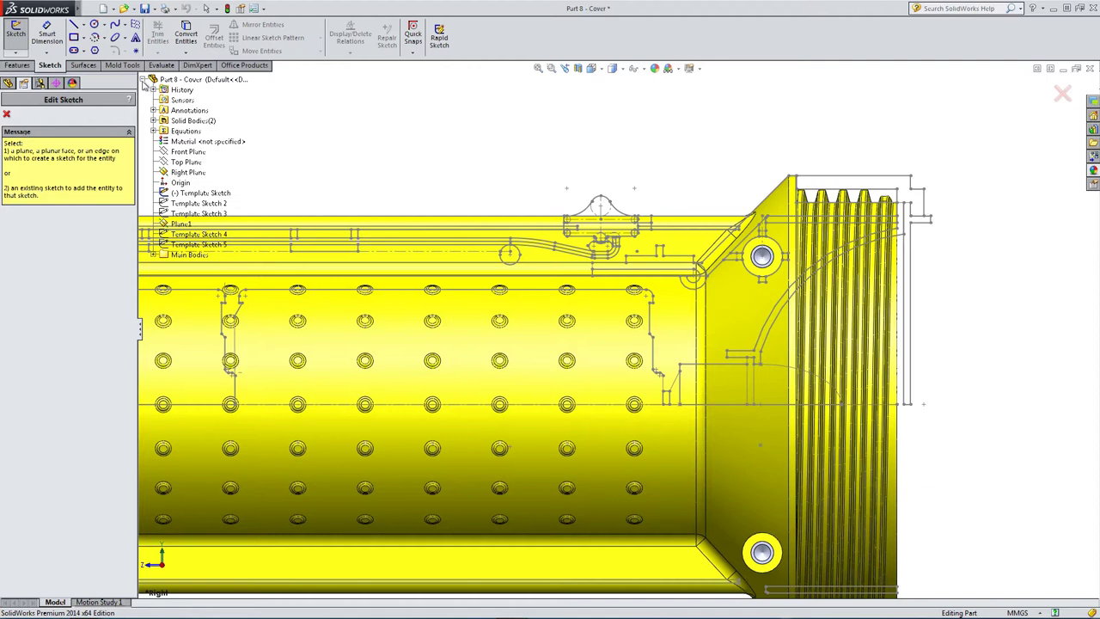
pyautogui.click(179, 174)
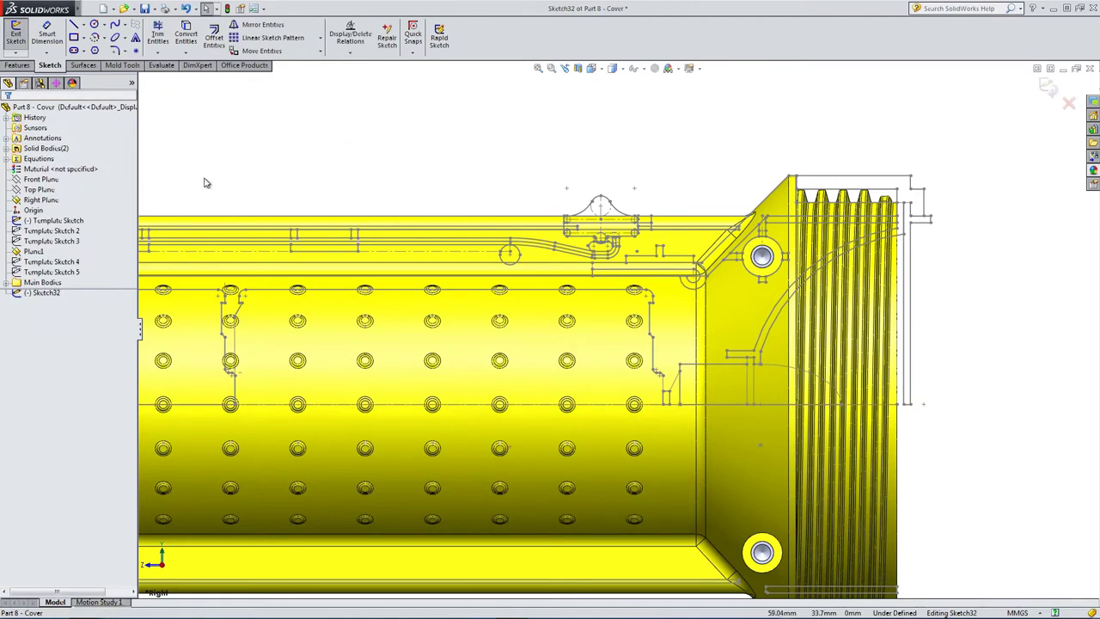
# - Convert all entities of the first template sketch into the new sketch and hide the template sketch
pyautogui.click(72, 221)
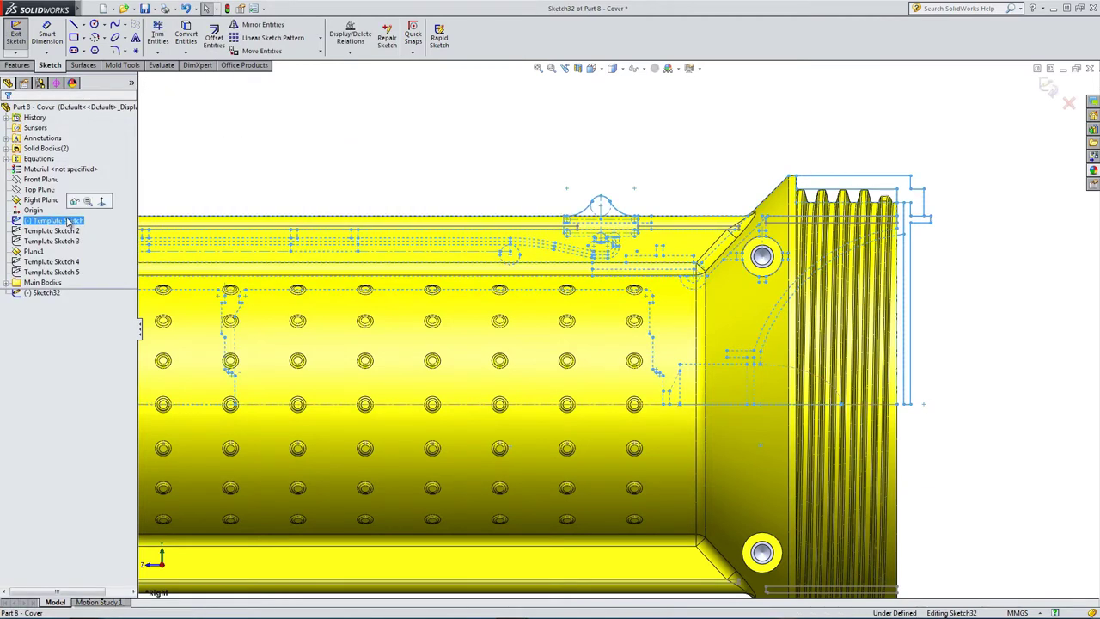
pyautogui.click(191, 32)
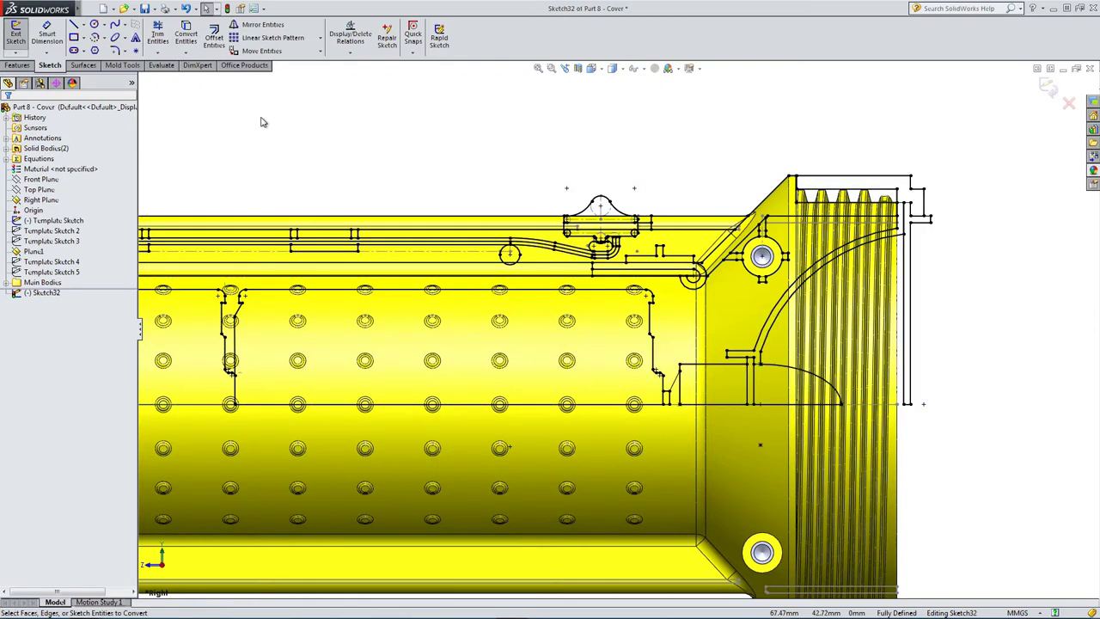
pyautogui.click(69, 219)
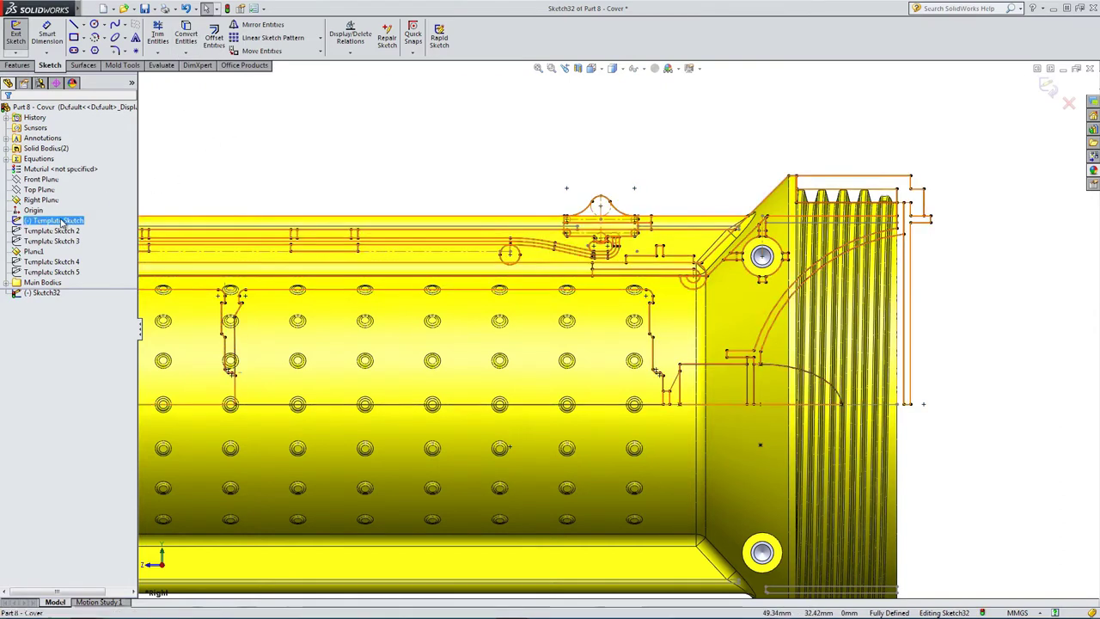
pyautogui.click(69, 203)
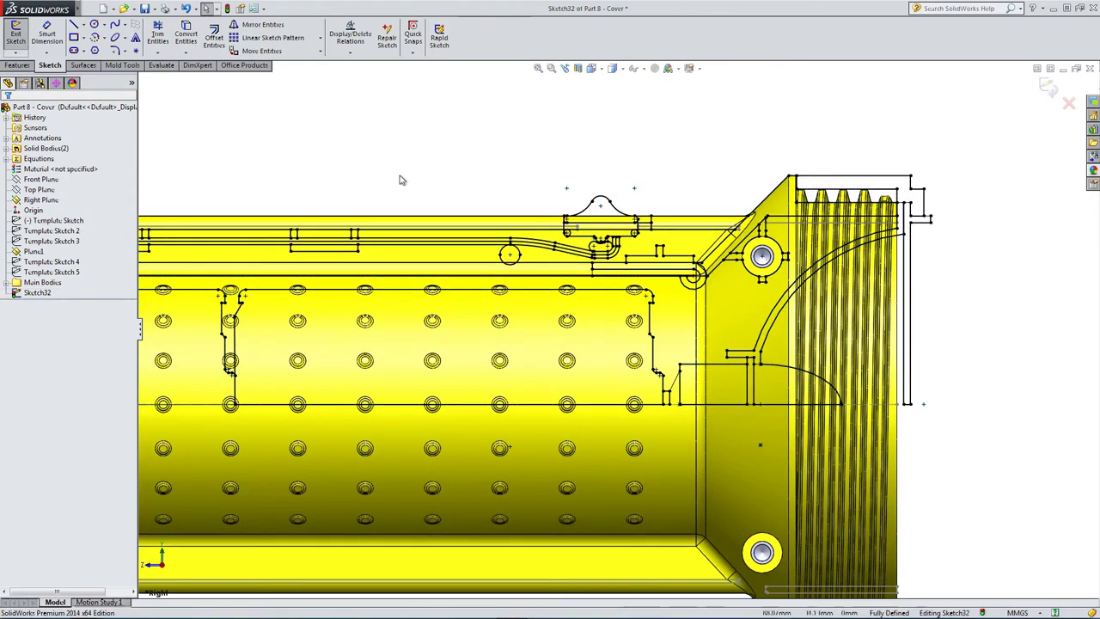
# - Delete the converted curves inside and beneath the threaded end, keeping the stepped ring outline above the threads
pyautogui.moveTo(966, 453)
pyautogui.mouseDown()
pyautogui.moveTo(712, 365)
pyautogui.moveTo(543, 288)
pyautogui.mouseUp()
pyautogui.press('Delete')
pyautogui.scroll(3, 891, 233)
pyautogui.scroll(3, 891, 234)
pyautogui.moveTo(891, 276); pyautogui.dragTo(866, 212)
pyautogui.press('Delete')
pyautogui.moveTo(835, 291)
pyautogui.mouseDown()
pyautogui.moveTo(775, 254)
pyautogui.moveTo(694, 238)
pyautogui.moveTo(646, 198)
pyautogui.mouseUp()
pyautogui.press('Delete')
pyautogui.press('Delete')
pyautogui.moveTo(796, 264)
pyautogui.mouseDown()
pyautogui.moveTo(756, 209)
pyautogui.moveTo(678, 181)
pyautogui.mouseUp()
# - Delete the converted lines at the flange corner, around the front screw boss and in the adjoining housing area
pyautogui.press('Delete')
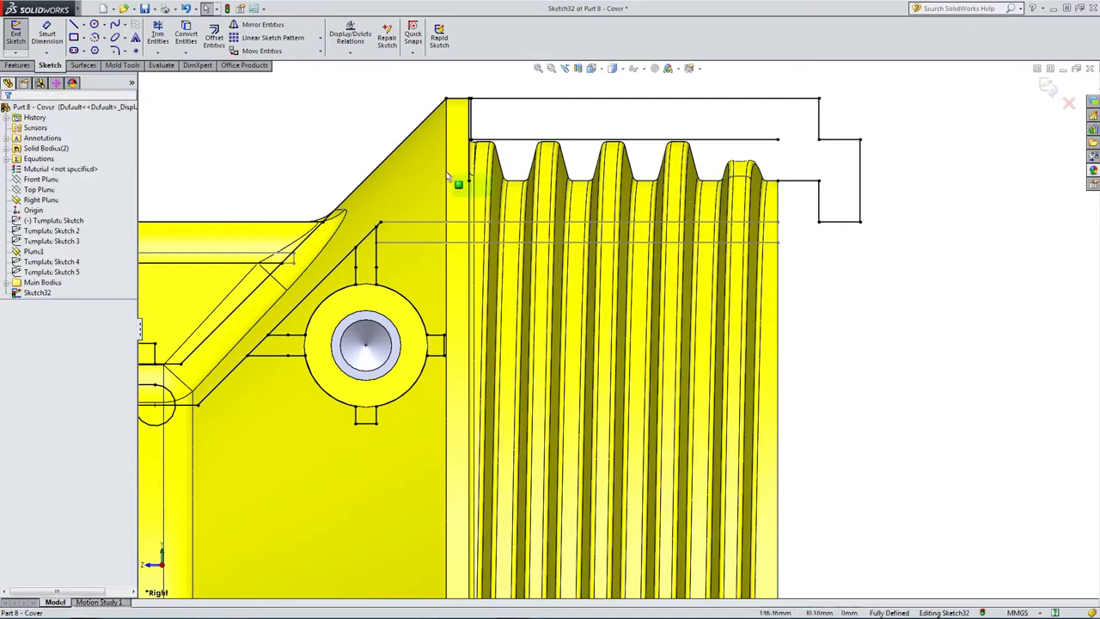
pyautogui.moveTo(452, 110); pyautogui.dragTo(387, 78)
pyautogui.press('Delete')
pyautogui.moveTo(469, 421)
pyautogui.mouseDown()
pyautogui.moveTo(266, 294)
pyautogui.moveTo(186, 201)
pyautogui.mouseUp()
pyautogui.press('Delete')
pyautogui.scroll(3, 348, 355)
pyautogui.moveTo(498, 412); pyautogui.dragTo(177, 244)
# - Delete the remaining converted curves along the housing body so that only the ring outline over the threads is left
pyautogui.press('Delete')
pyautogui.scroll(7, 334, 368)
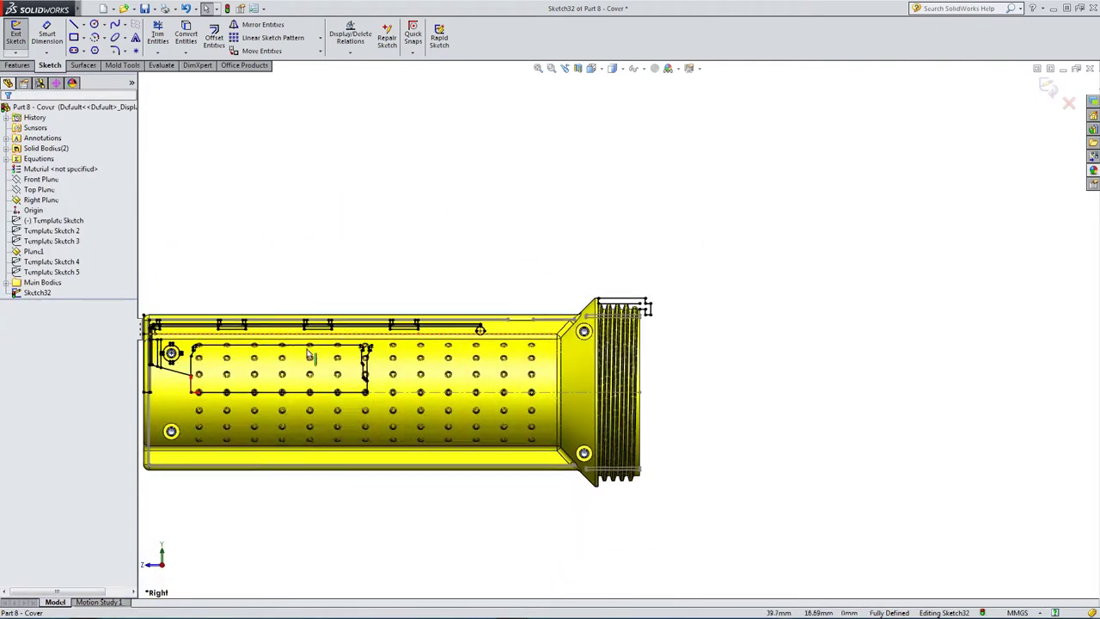
pyautogui.scroll(-3, 223, 380)
pyautogui.scroll(4, 248, 373)
pyautogui.moveTo(699, 471); pyautogui.dragTo(282, 250)
pyautogui.press('Delete')
pyautogui.scroll(-5, 370, 315)
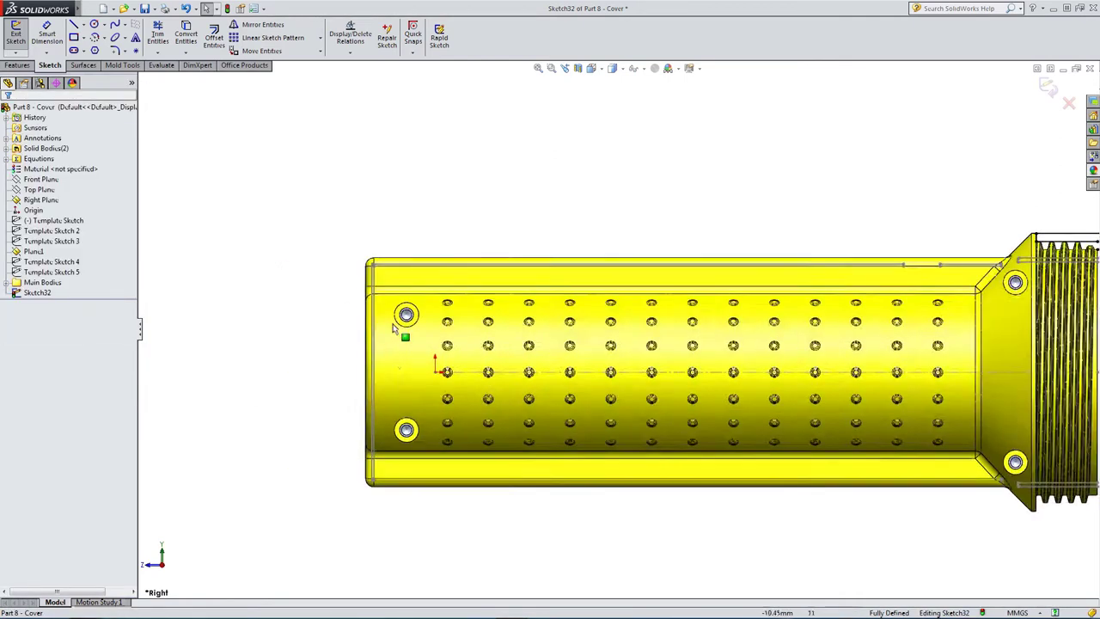
pyautogui.scroll(4, 704, 356)
pyautogui.scroll(-2, 875, 324)
pyautogui.scroll(-5, 875, 324)
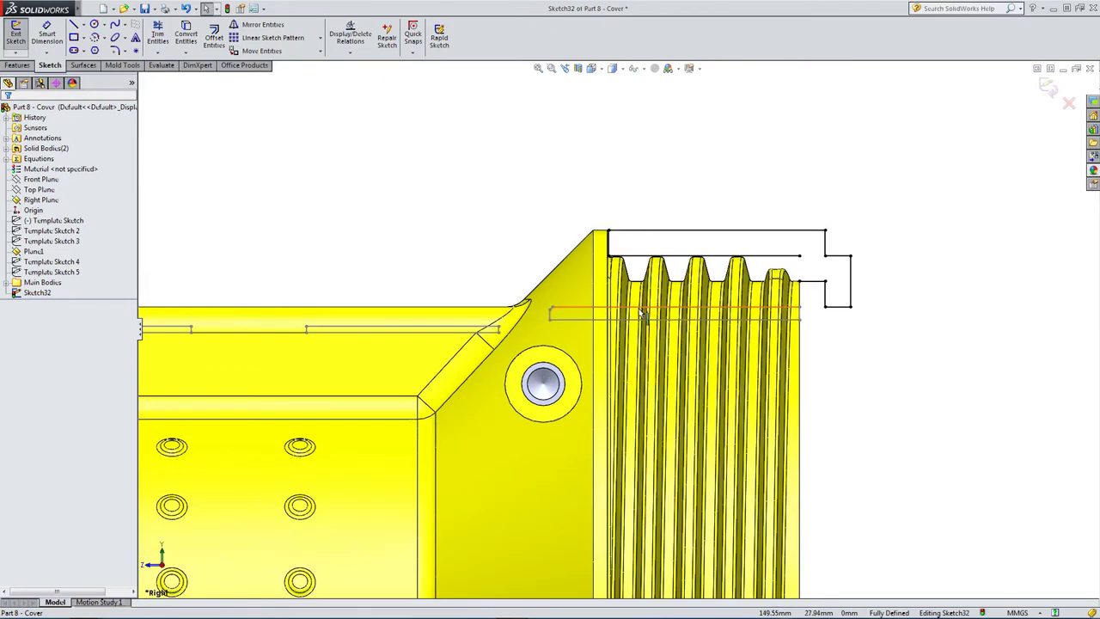
# - Close the ring profile with a vertical line between its two open endpoints at the end of the threads
pyautogui.rightClick(646, 316)
pyautogui.click(528, 232)
pyautogui.scroll(-2, 675, 283)
pyautogui.scroll(-4, 822, 317)
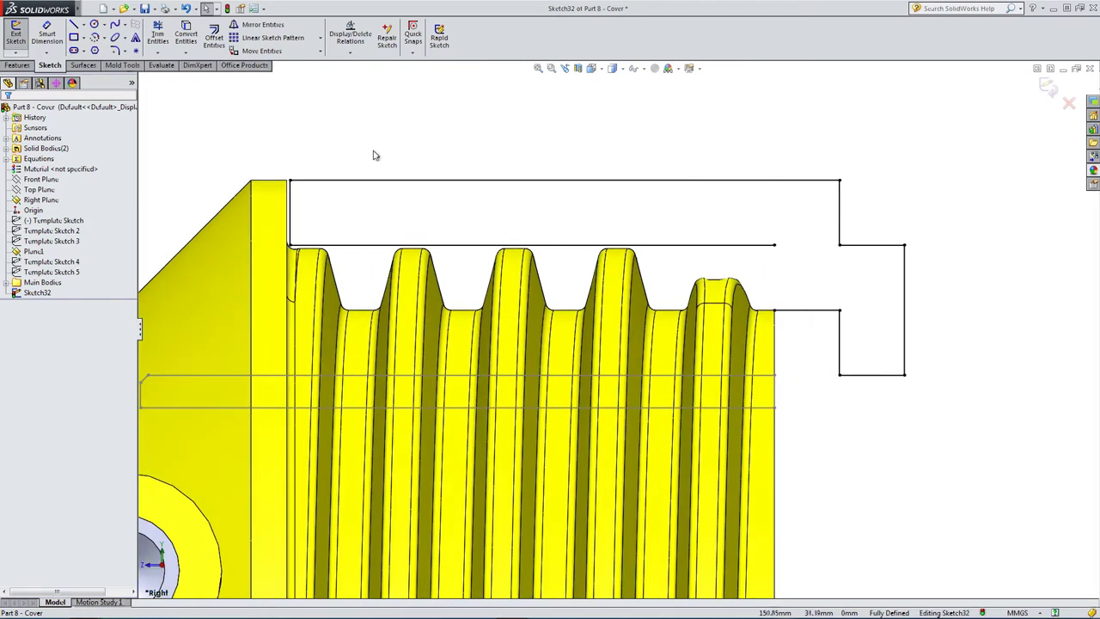
pyautogui.click(73, 24)
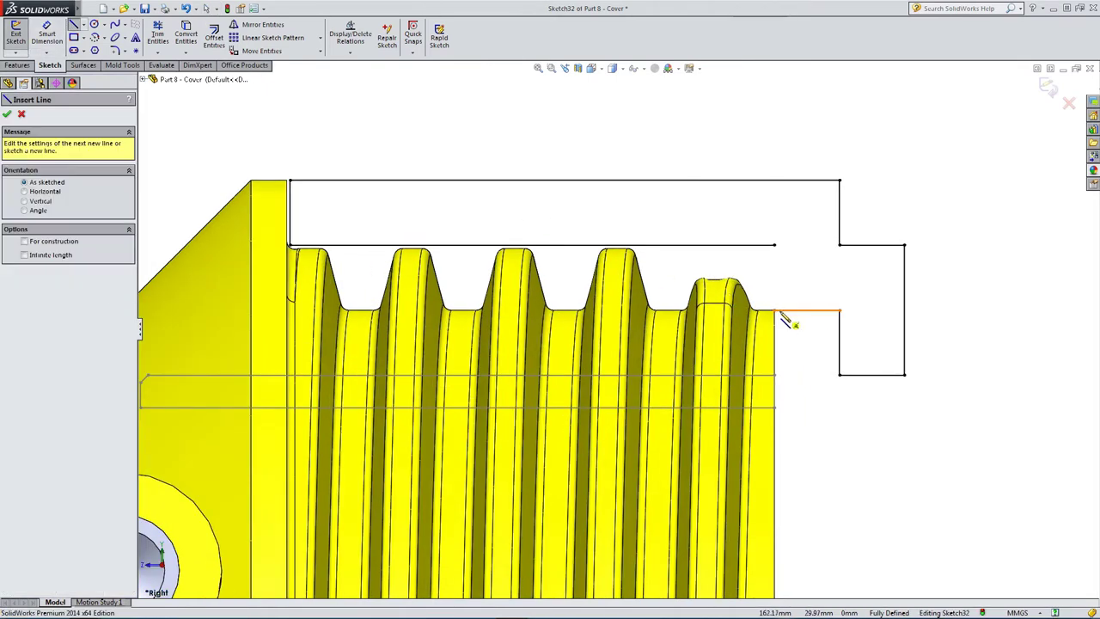
pyautogui.click(774, 310)
pyautogui.click(774, 246)
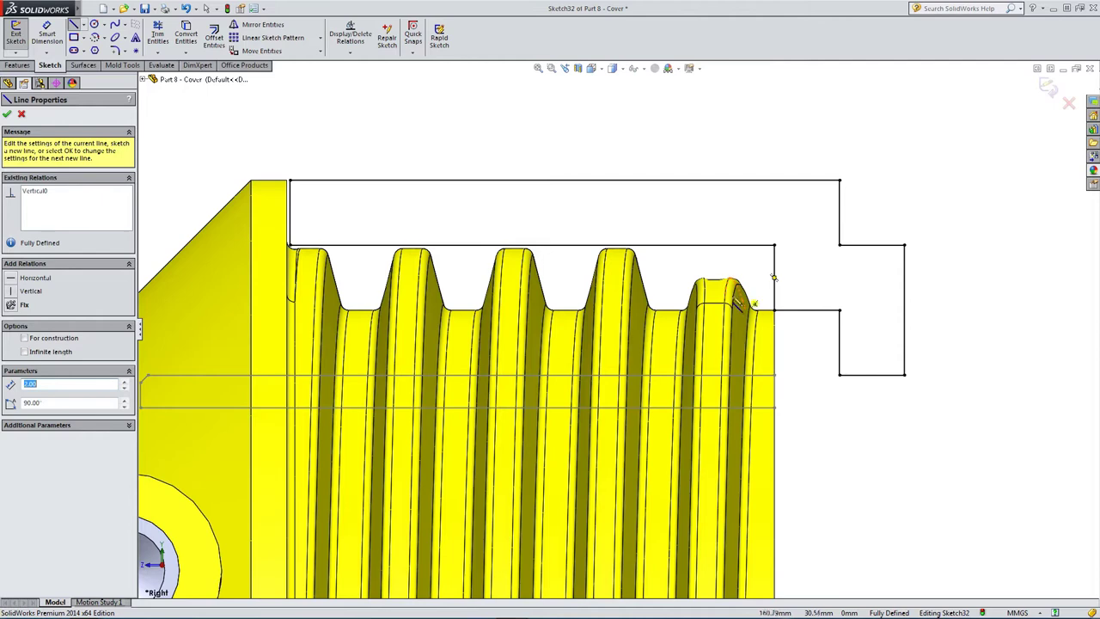
pyautogui.press('Escape')
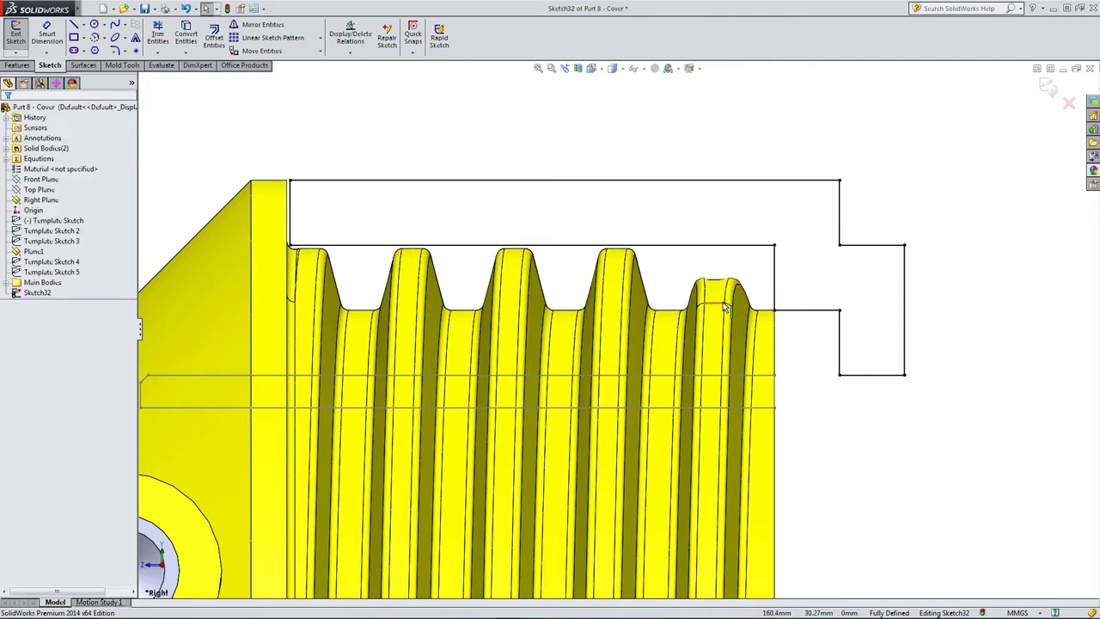
# - Convert the housing's longitudinal centre axis into a line of the ring sketch
pyautogui.scroll(5, 618, 329)
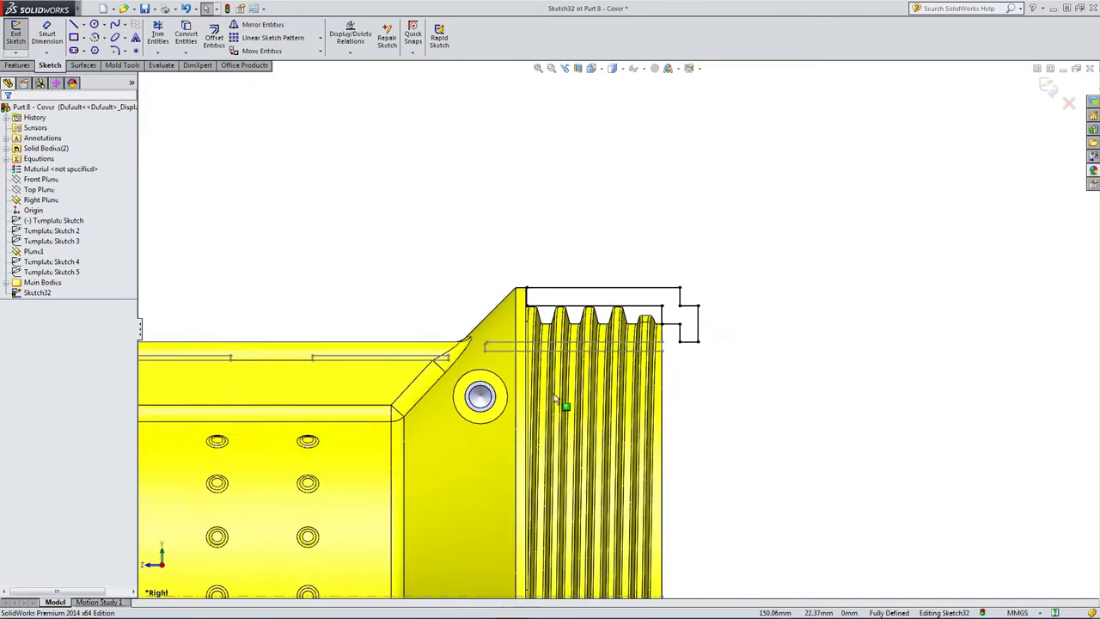
pyautogui.scroll(3, 547, 397)
pyautogui.moveTo(511, 383); pyautogui.dragTo(530, 442, button='middle')
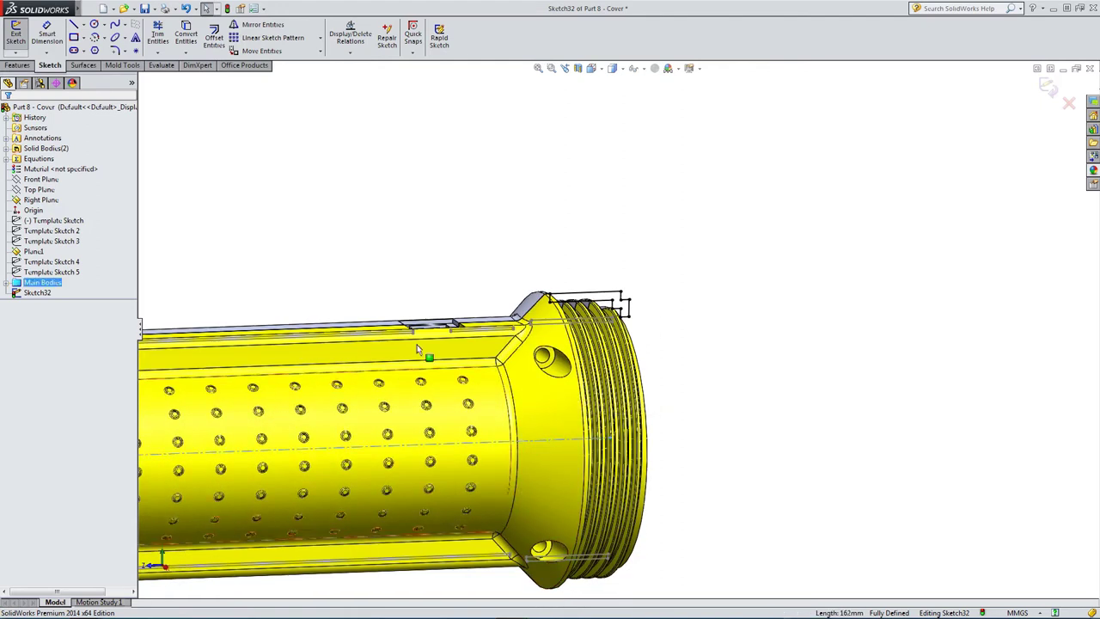
pyautogui.click(186, 36)
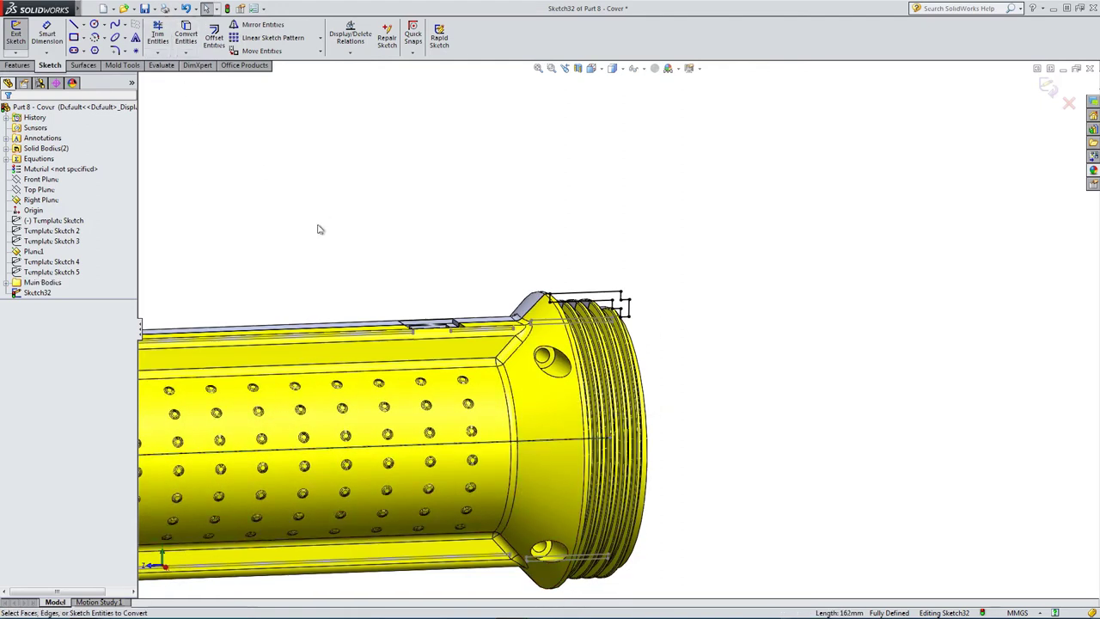
pyautogui.click(608, 441)
pyautogui.moveTo(651, 444)
pyautogui.mouseDown()
pyautogui.moveTo(727, 435)
pyautogui.moveTo(610, 438)
pyautogui.mouseUp()
pyautogui.scroll(3, 356, 513)
pyautogui.scroll(-2, 275, 430)
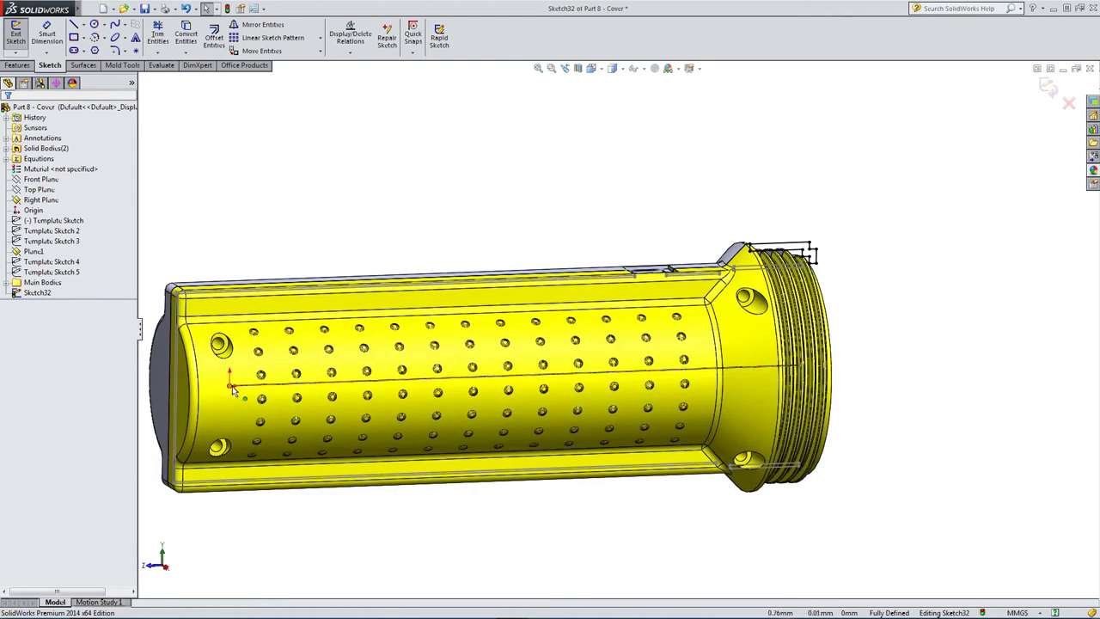
# - Change the converted centre axis line to construction geometry
pyautogui.moveTo(231, 383); pyautogui.dragTo(196, 391)
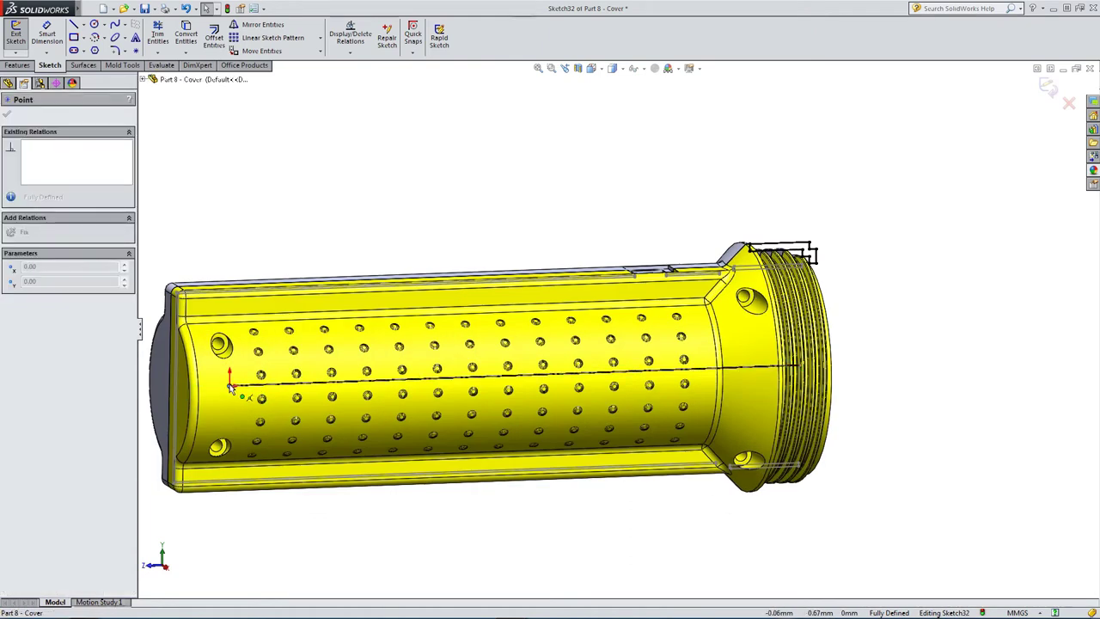
pyautogui.press('Escape')
pyautogui.click(230, 389)
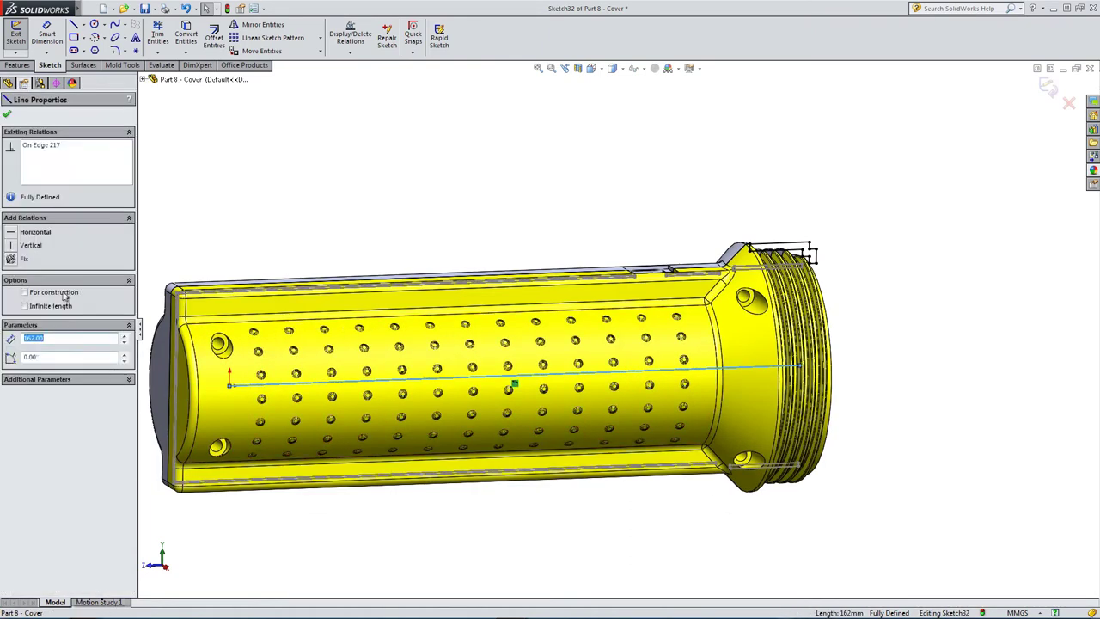
pyautogui.click(37, 293)
pyautogui.click(327, 197)
# - Revolve the closed ring profile 360 degrees about the centre axis as a separate body, with Merge result off
pyautogui.moveTo(326, 197); pyautogui.dragTo(337, 218, button='middle')
pyautogui.scroll(-1, 815, 314)
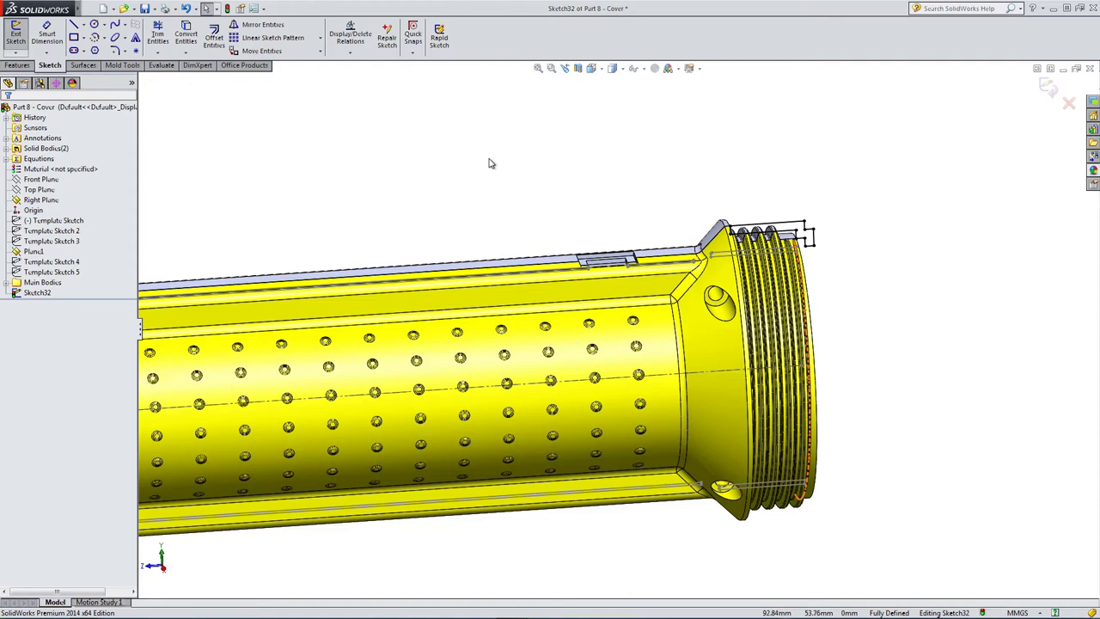
pyautogui.click(15, 66)
pyautogui.click(56, 39)
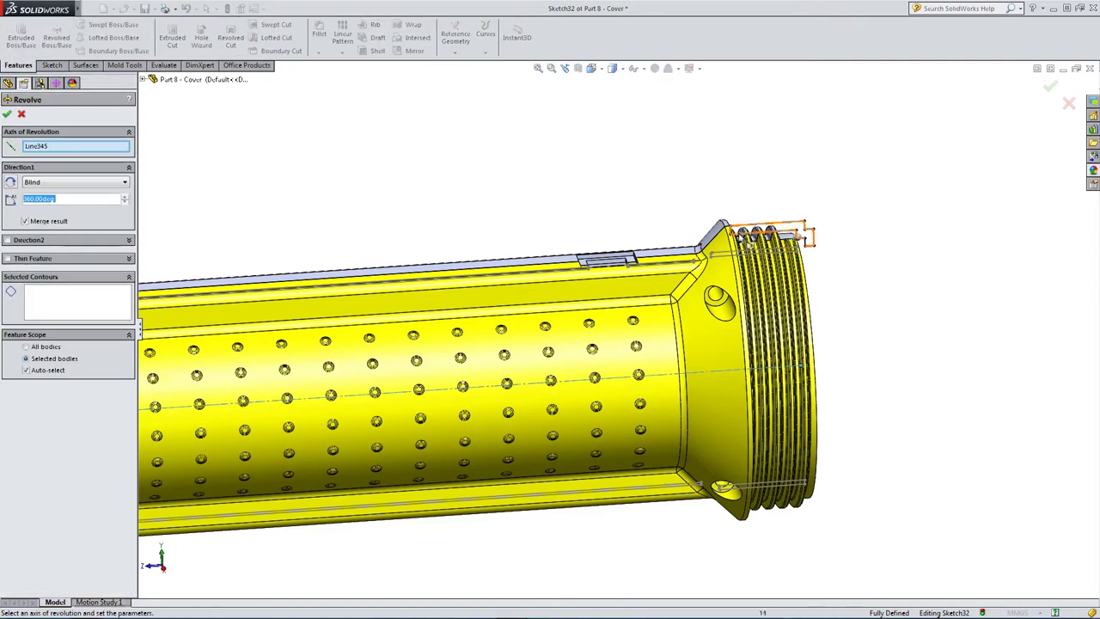
pyautogui.scroll(-2, 816, 277)
pyautogui.click(772, 225)
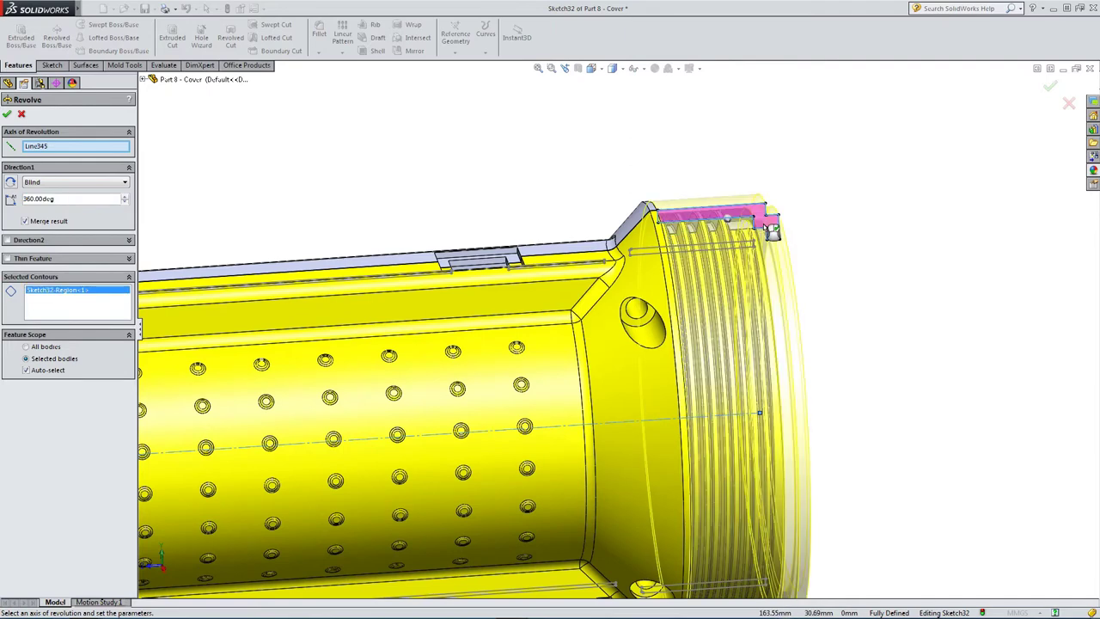
pyautogui.moveTo(700, 307); pyautogui.dragTo(318, 268, button='middle')
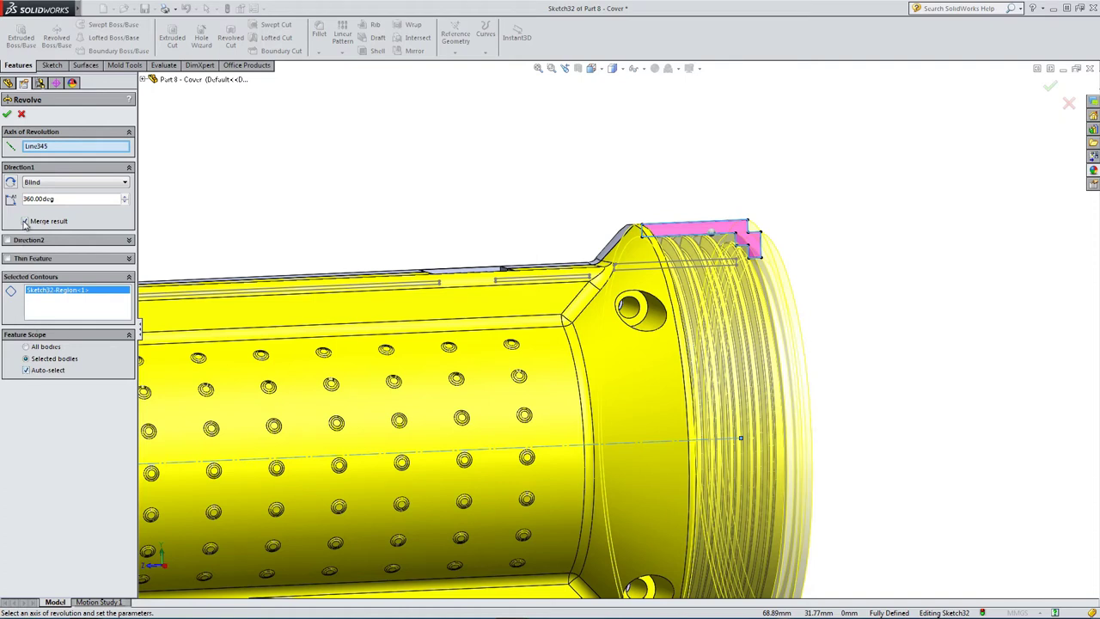
pyautogui.click(24, 221)
pyautogui.click(11, 114)
# - Hide the reference sketch still displayed over the housing and the new ring
pyautogui.moveTo(518, 229)
pyautogui.mouseDown(button='middle')
pyautogui.moveTo(555, 266)
pyautogui.moveTo(510, 266)
pyautogui.moveTo(520, 329)
pyautogui.moveTo(494, 361)
pyautogui.moveTo(530, 326)
pyautogui.moveTo(658, 327)
pyautogui.moveTo(659, 399)
pyautogui.moveTo(633, 405)
pyautogui.moveTo(638, 388)
pyautogui.mouseUp(button='middle')
pyautogui.click(678, 234)
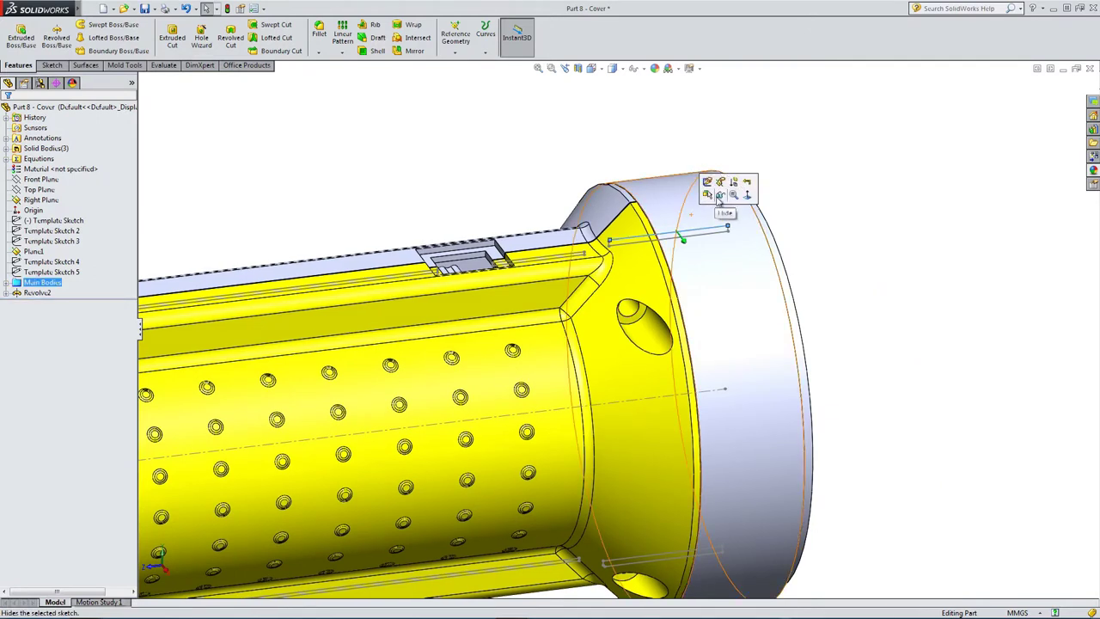
pyautogui.click(528, 184)
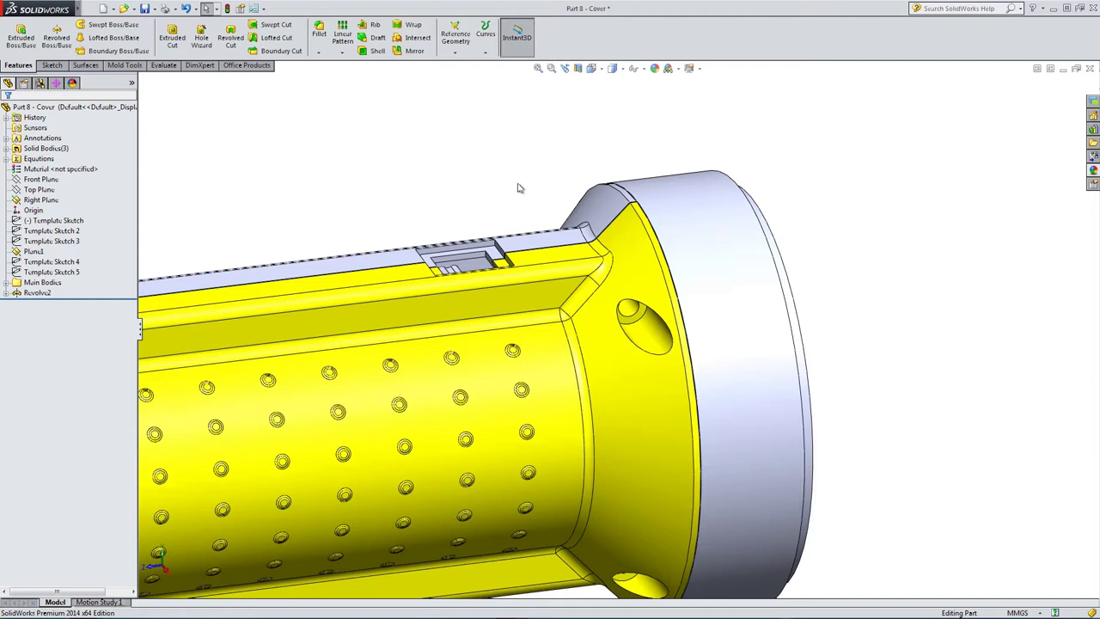
# - Hide both housing halves to isolate the revolved ring body
pyautogui.click(591, 222)
pyautogui.click(633, 180)
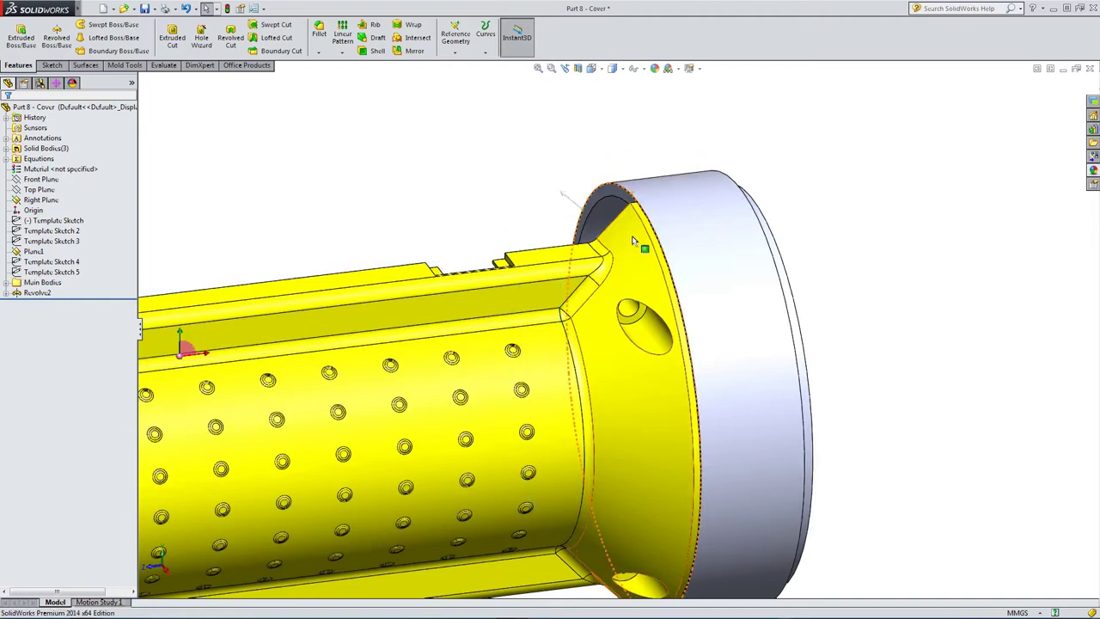
pyautogui.click(633, 248)
pyautogui.click(673, 208)
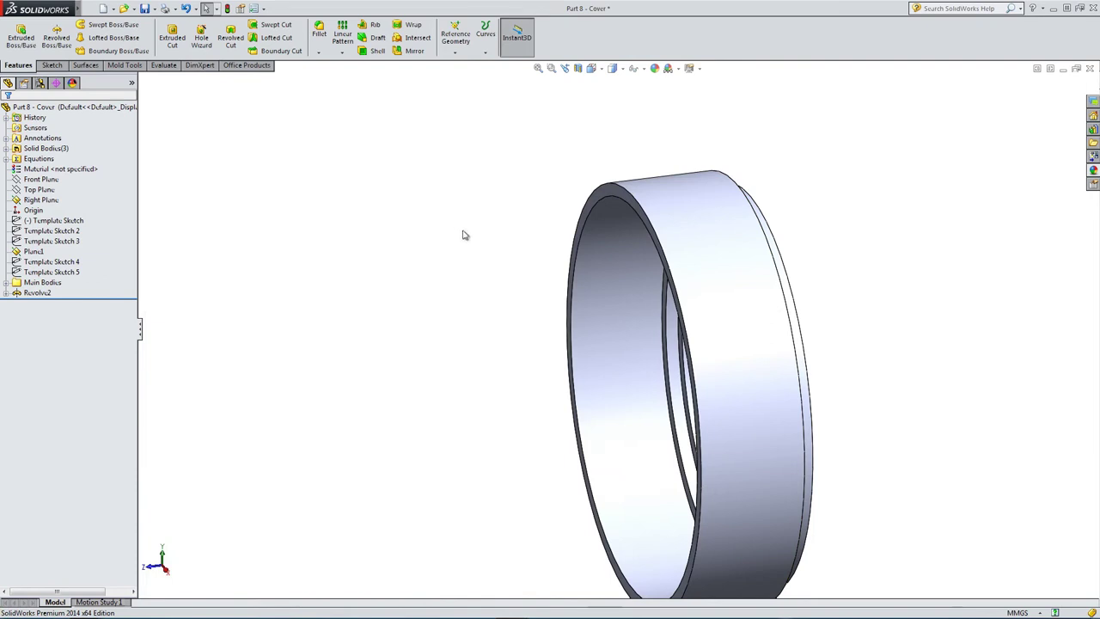
# - Show Template Sketch 3 with the thread tooth profiles on the ring
pyautogui.scroll(2, 498, 277)
pyautogui.moveTo(506, 358); pyautogui.dragTo(543, 383, button='middle')
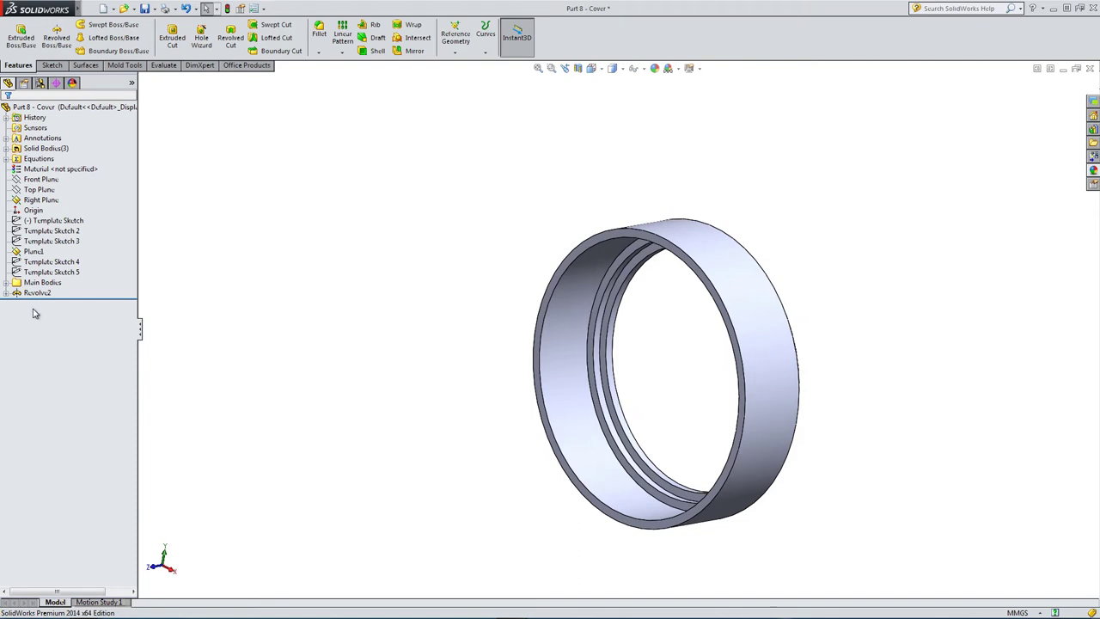
pyautogui.click(45, 243)
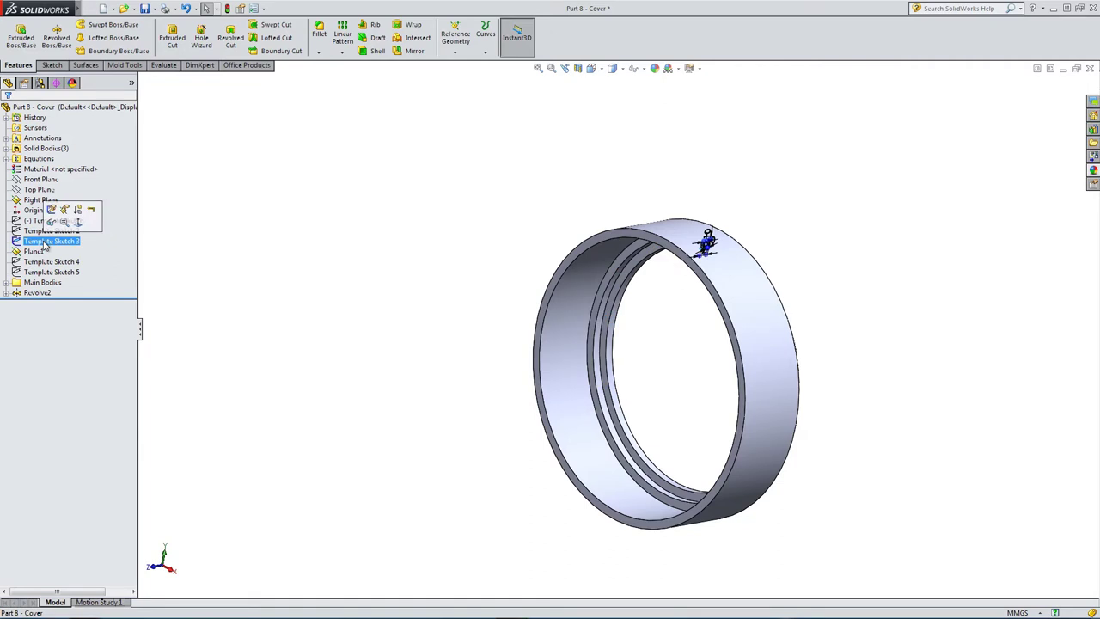
pyautogui.click(51, 221)
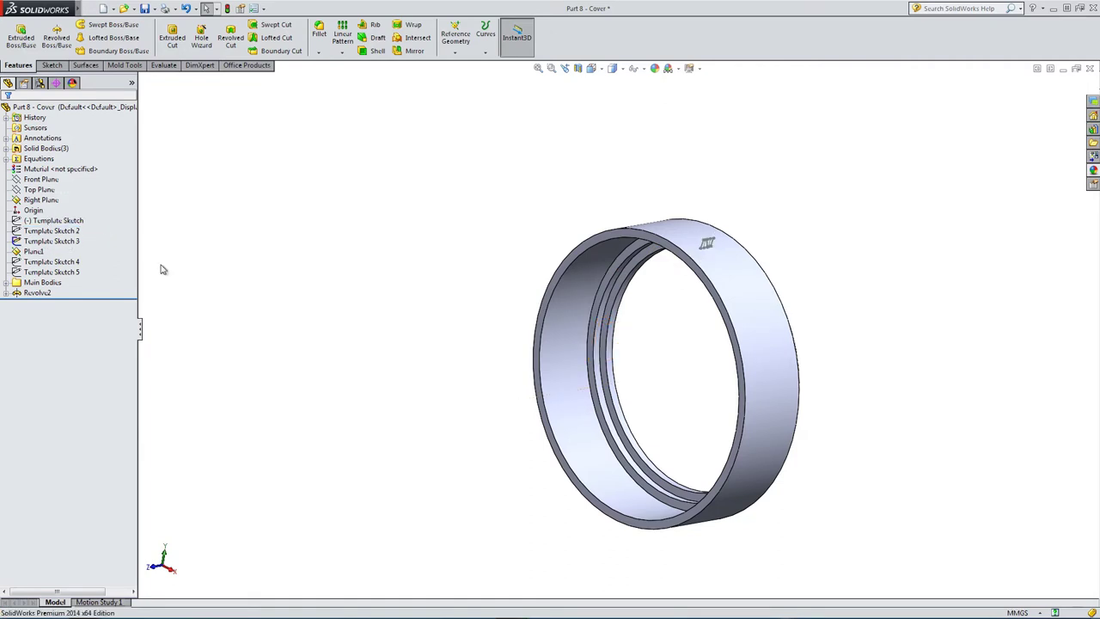
# - Look at the ring from the right and cut it with a section view through the Right Plane
pyautogui.click(592, 69)
pyautogui.click(620, 112)
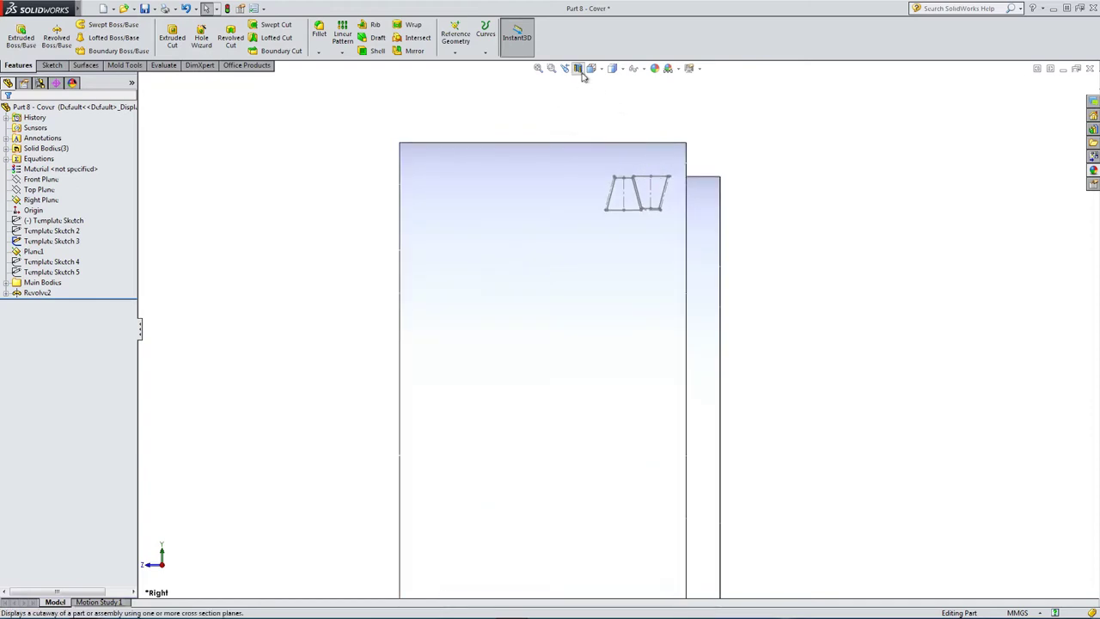
pyautogui.click(578, 68)
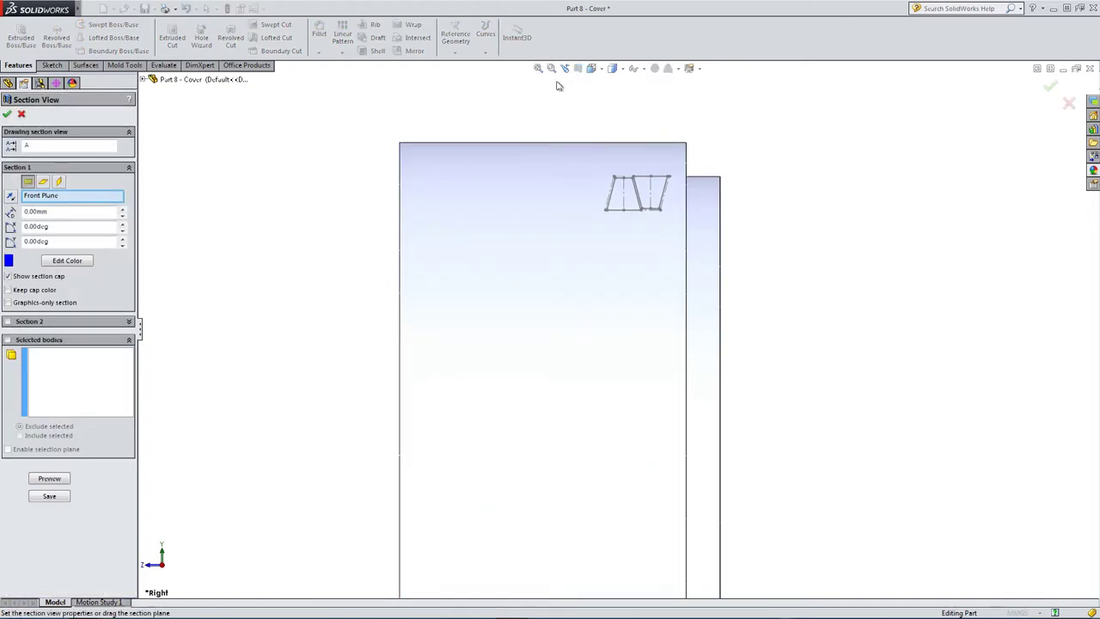
pyautogui.click(58, 182)
pyautogui.click(7, 114)
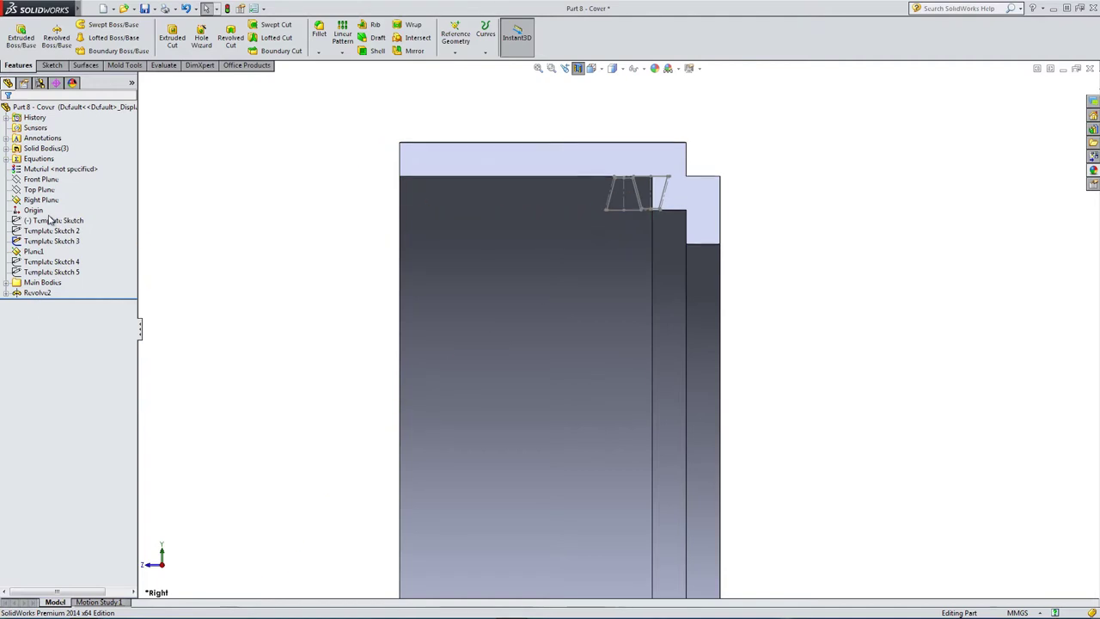
# - Start a sketch on the Right Plane and convert the entities of Template Sketch 3 into it
pyautogui.click(49, 65)
pyautogui.click(15, 33)
pyautogui.click(144, 79)
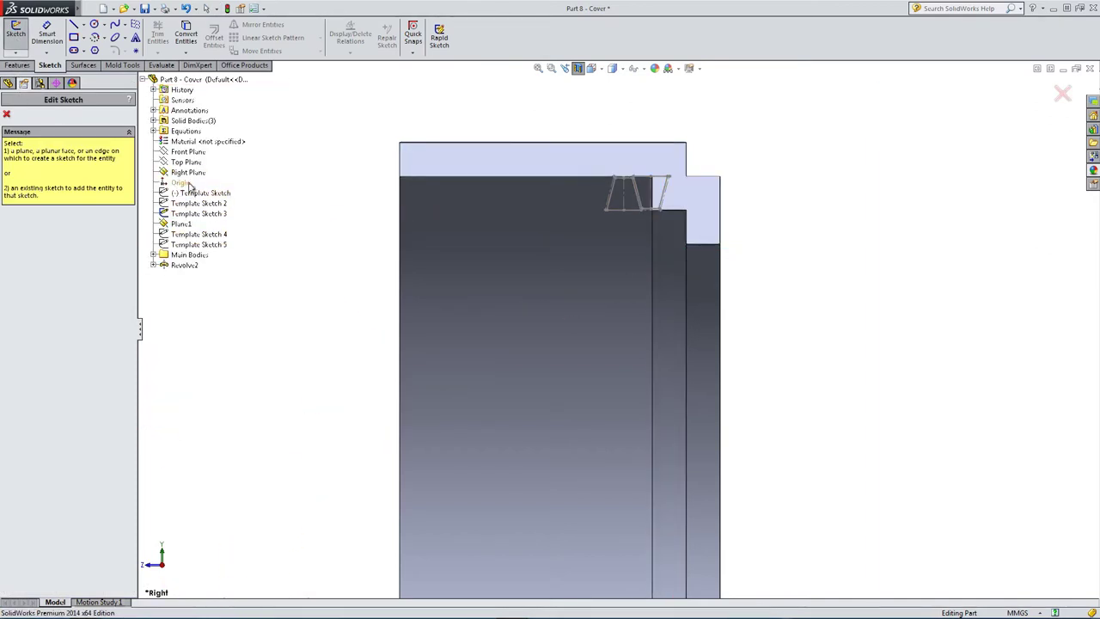
pyautogui.click(185, 172)
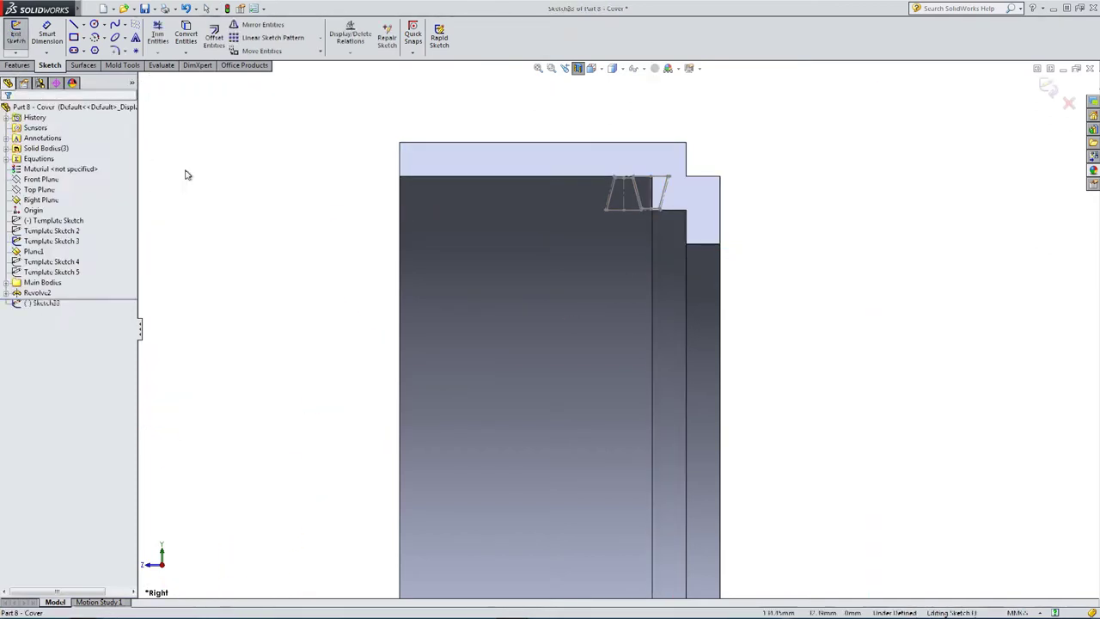
pyautogui.click(64, 241)
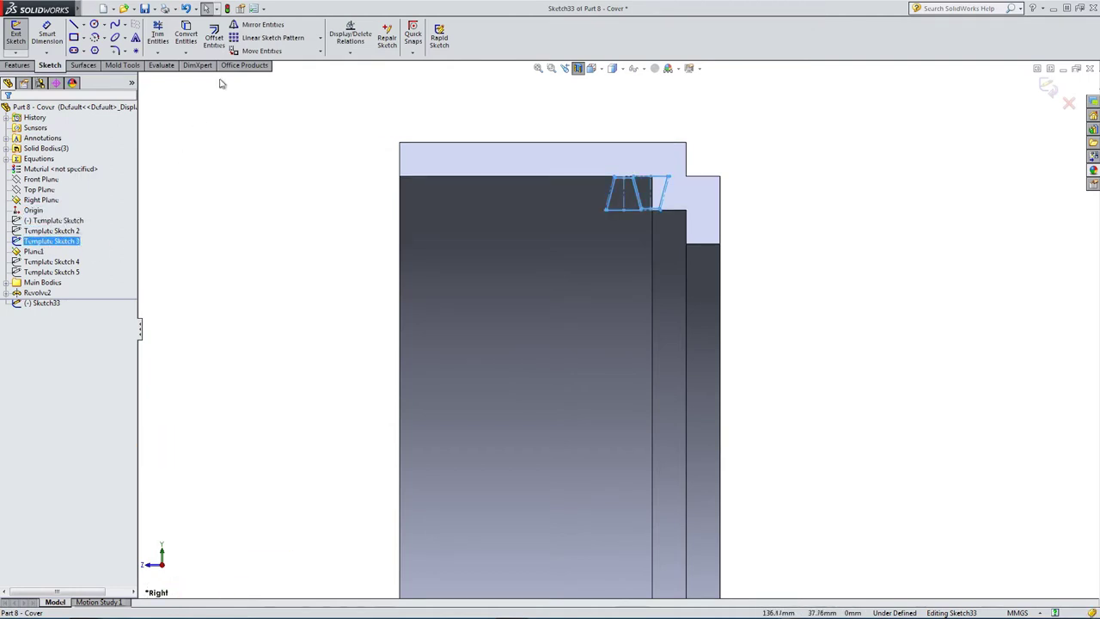
pyautogui.click(186, 34)
# - Delete the converted lines of the trapezoid farther from the ring's stepped lip, keeping only the nearer trapezoid, and close the sketch
pyautogui.scroll(-5, 619, 181)
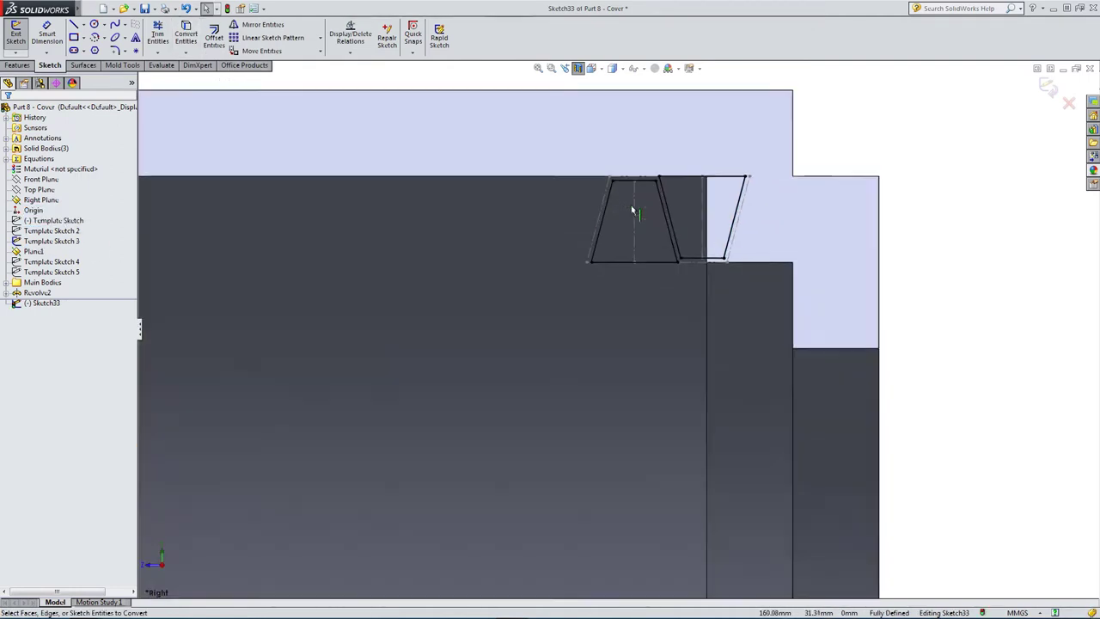
pyautogui.scroll(-4, 653, 209)
pyautogui.click(634, 203)
pyautogui.press('Delete')
pyautogui.click(613, 188)
pyautogui.press('Delete')
pyautogui.click(537, 207)
pyautogui.press('Delete')
pyautogui.click(558, 359)
pyautogui.press('Delete')
pyautogui.scroll(2, 613, 334)
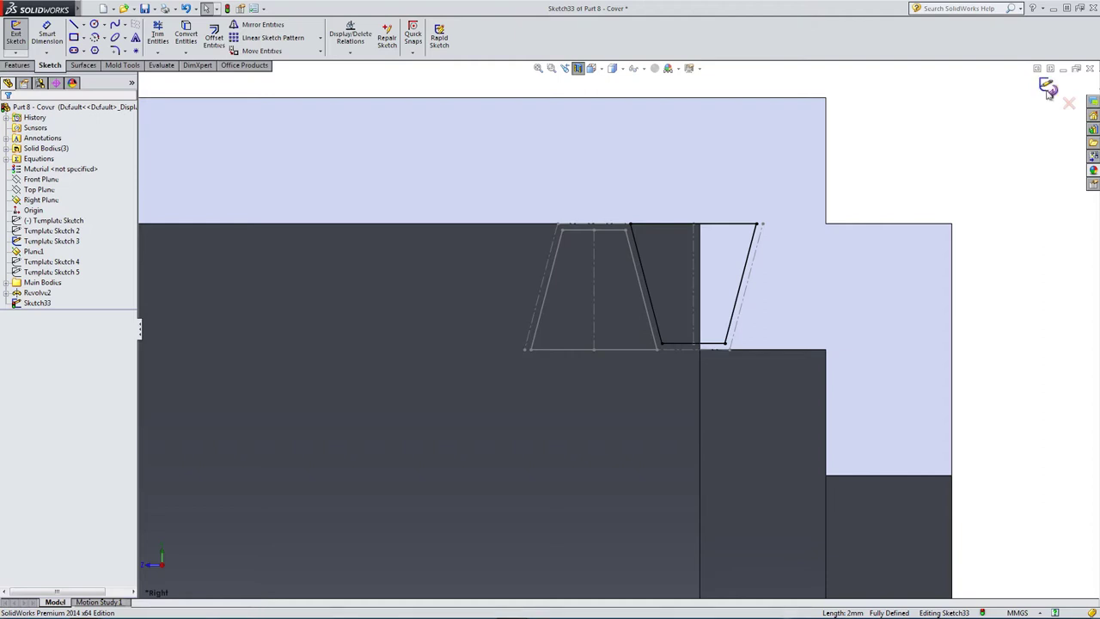
pyautogui.click(1047, 90)
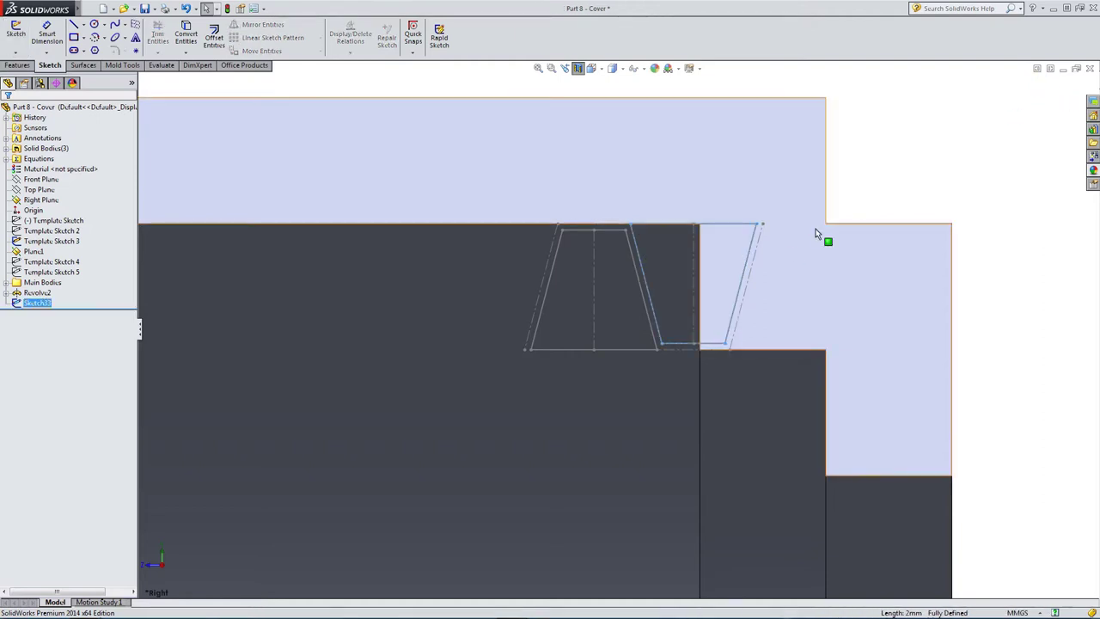
# - Hide Template Sketch 3 so only the new thread profile sketch shows in the sectioned ring
pyautogui.scroll(5, 730, 314)
pyautogui.moveTo(591, 375); pyautogui.dragTo(438, 328, button='middle')
pyautogui.click(49, 242)
pyautogui.click(55, 221)
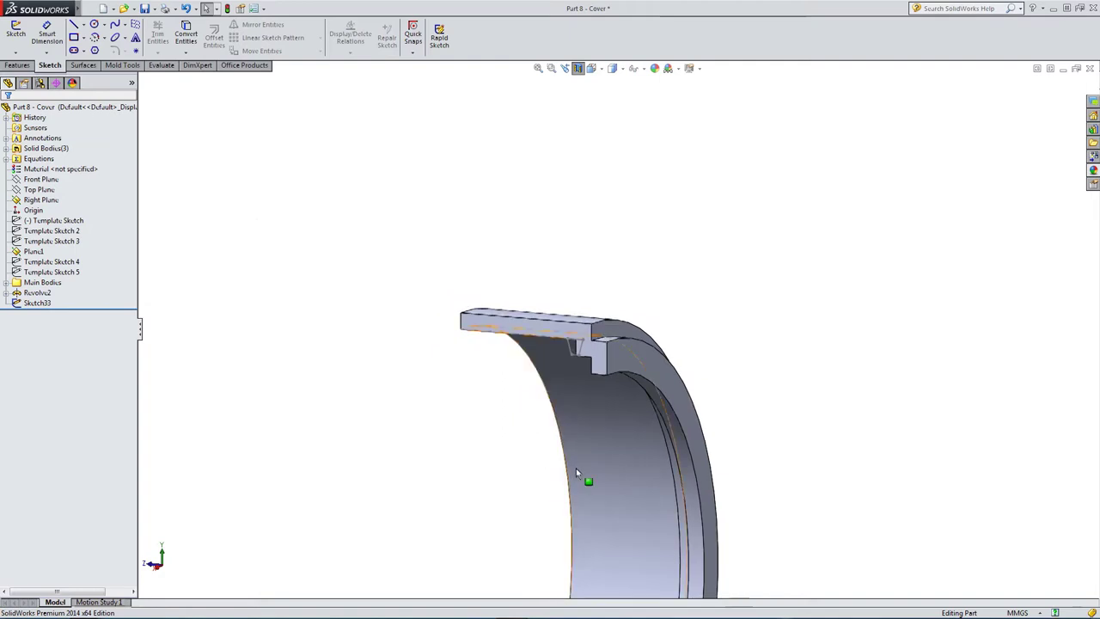
# - Create a reference plane parallel to the Front Plane through the thread profile's upper corner point nearest the stepped lip
pyautogui.scroll(-2, 579, 475)
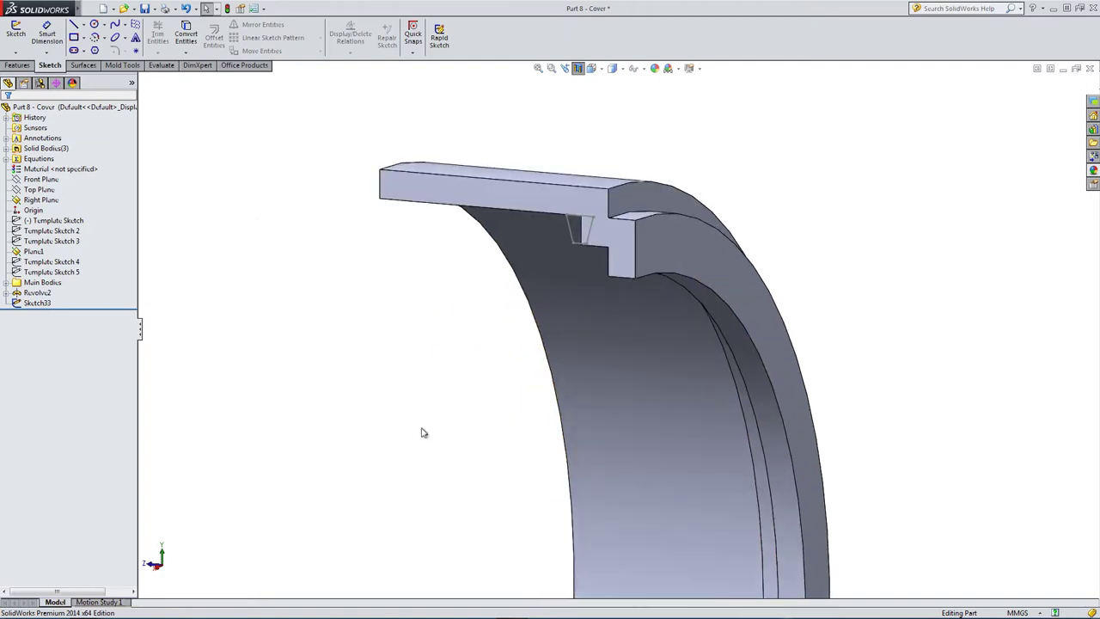
pyautogui.click(18, 65)
pyautogui.click(463, 31)
pyautogui.click(450, 68)
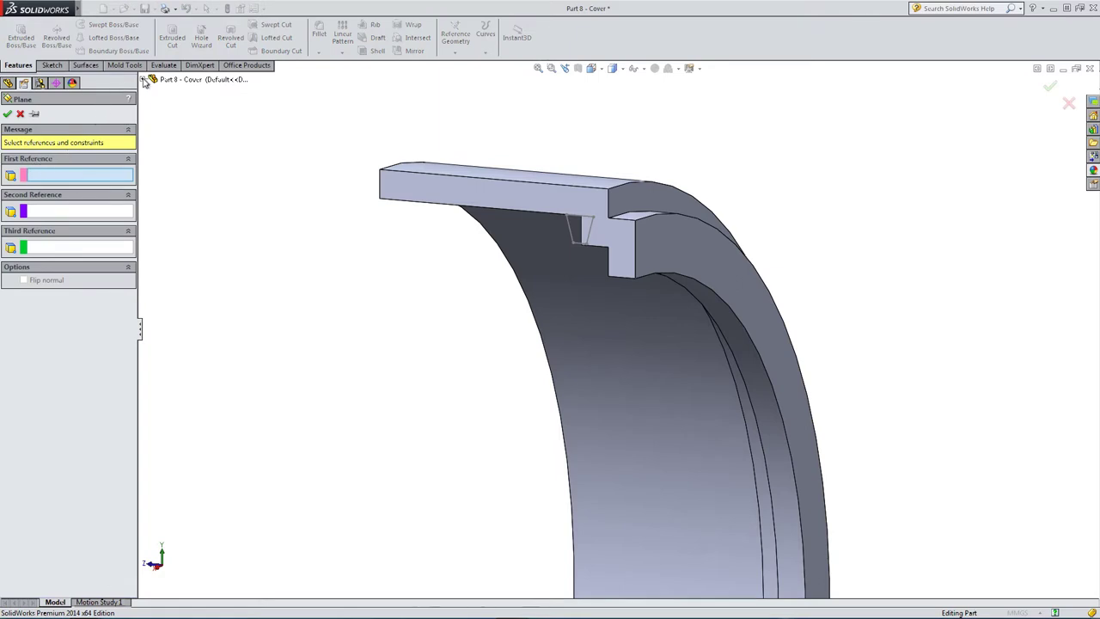
pyautogui.click(143, 79)
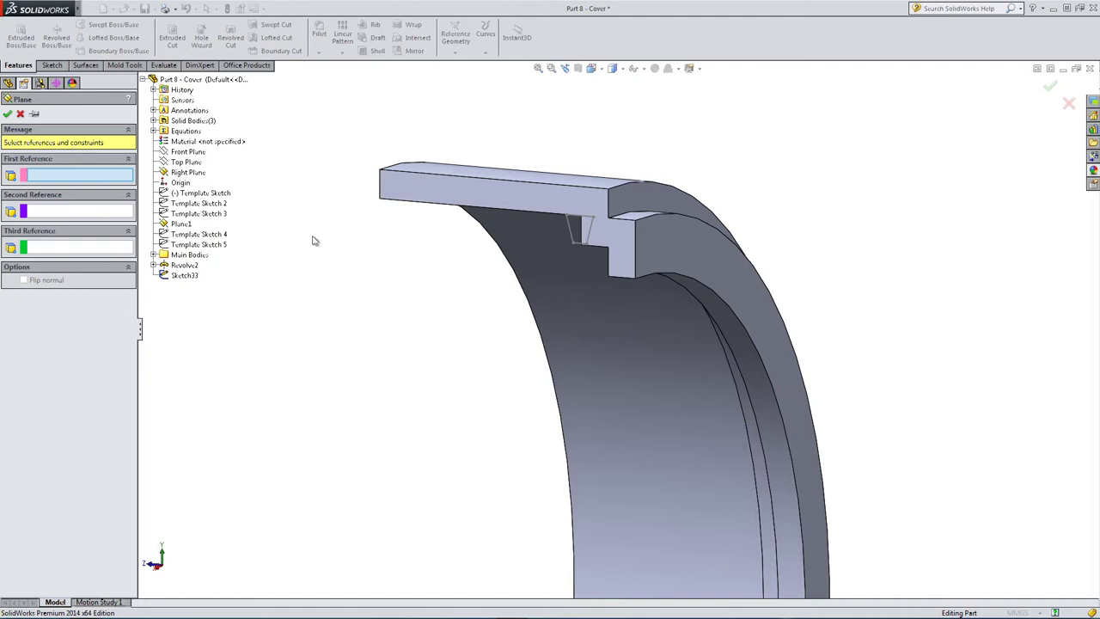
pyautogui.press('f')
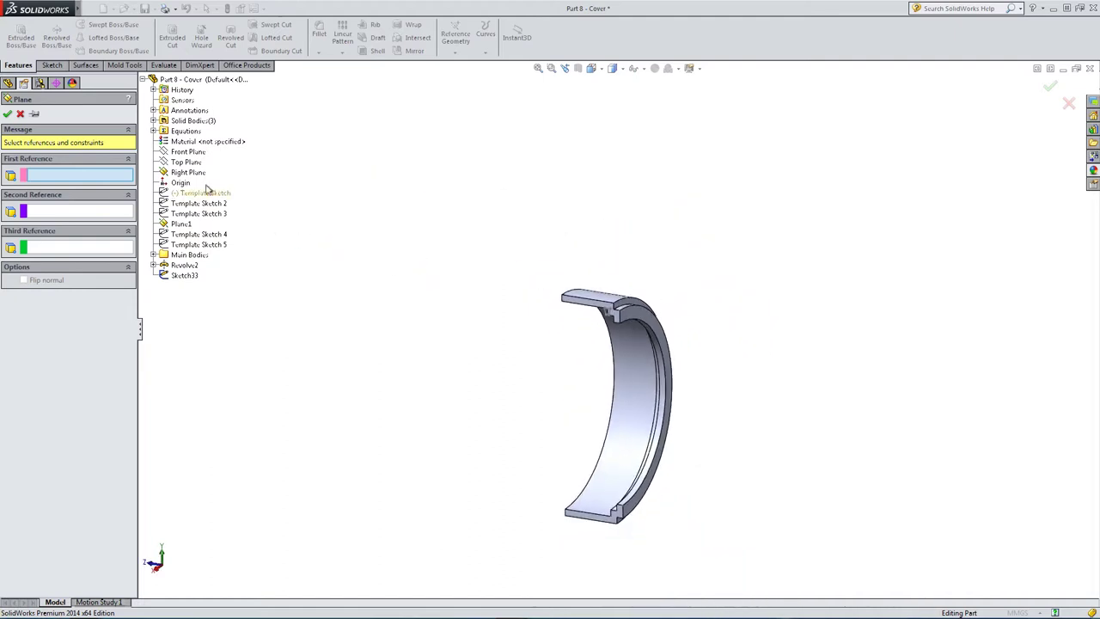
pyautogui.click(187, 153)
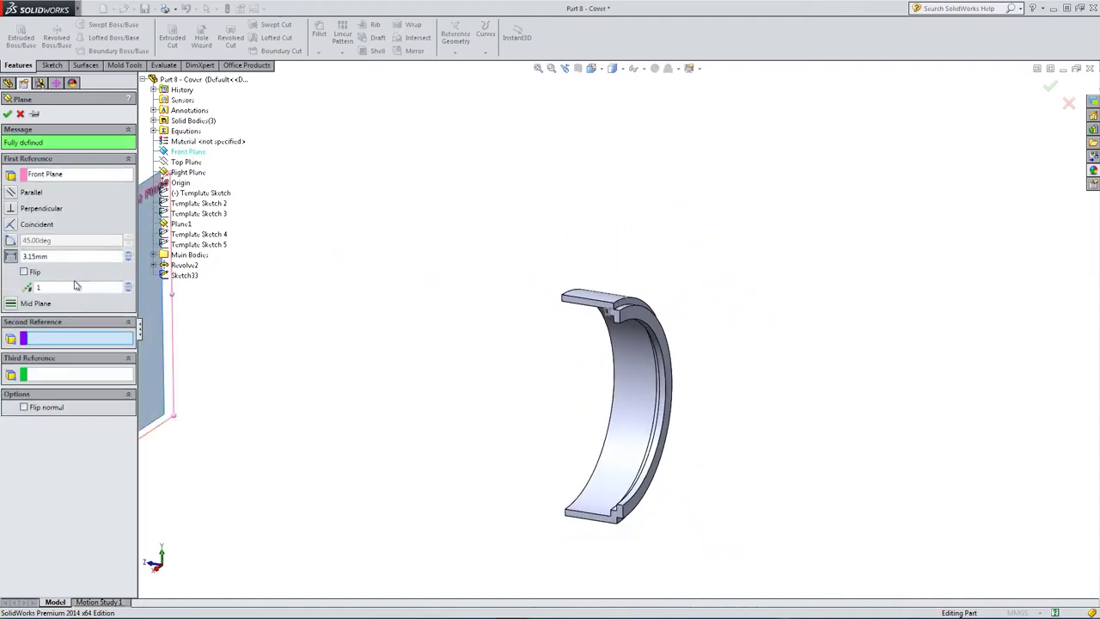
pyautogui.click(11, 225)
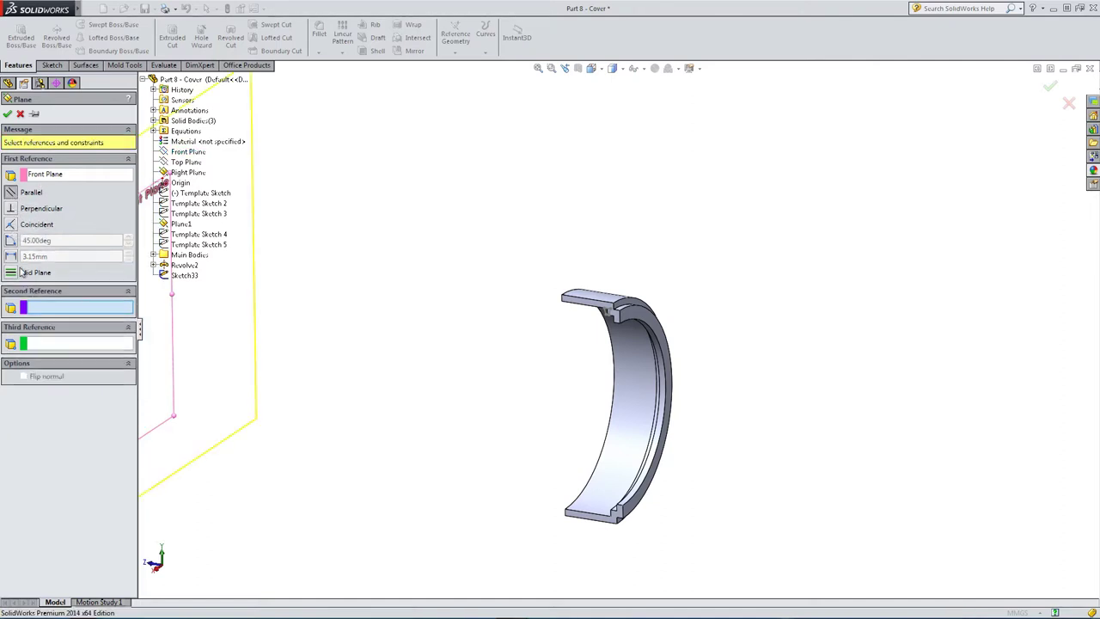
pyautogui.scroll(-6, 571, 325)
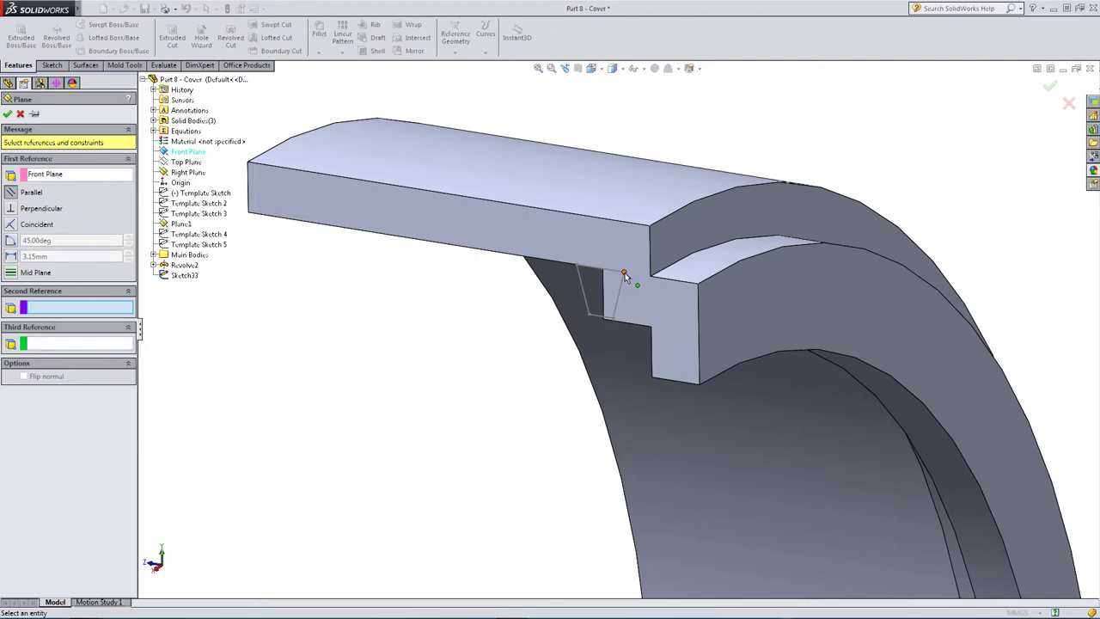
pyautogui.click(625, 275)
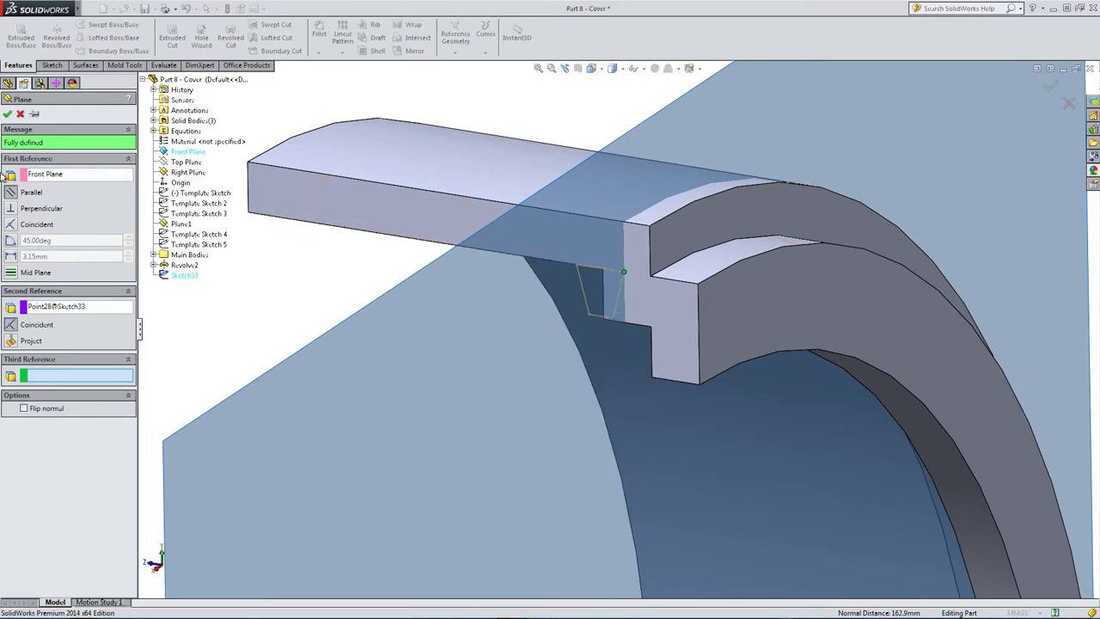
pyautogui.click(9, 114)
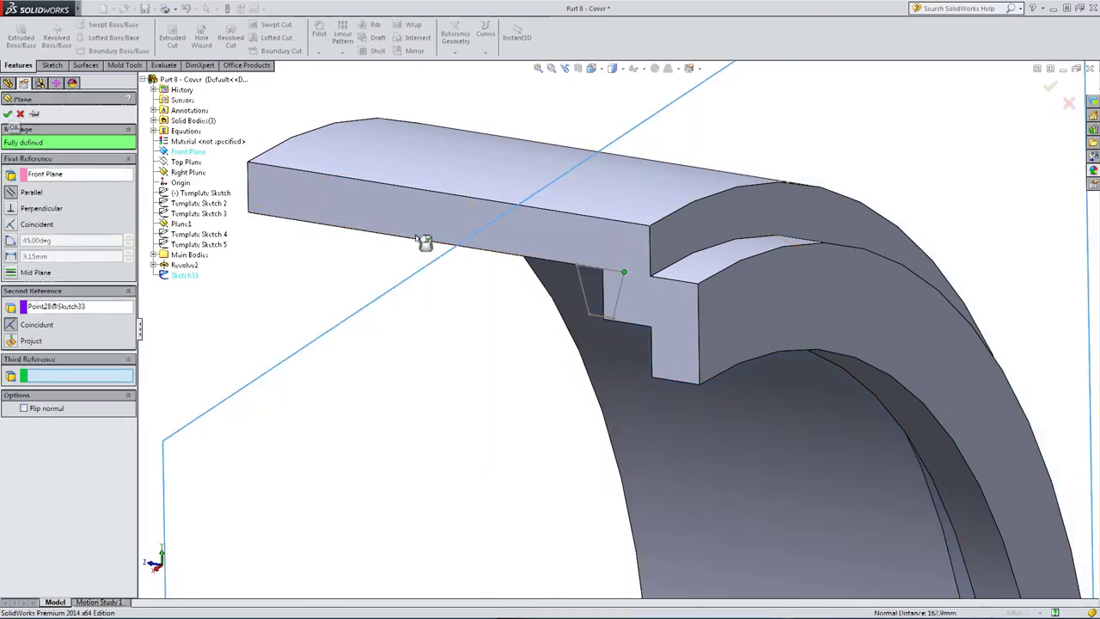
# - Create a second reference plane offset 3.15 mm from the new plane, flipped toward the ring's stepped lip
pyautogui.scroll(5, 481, 275)
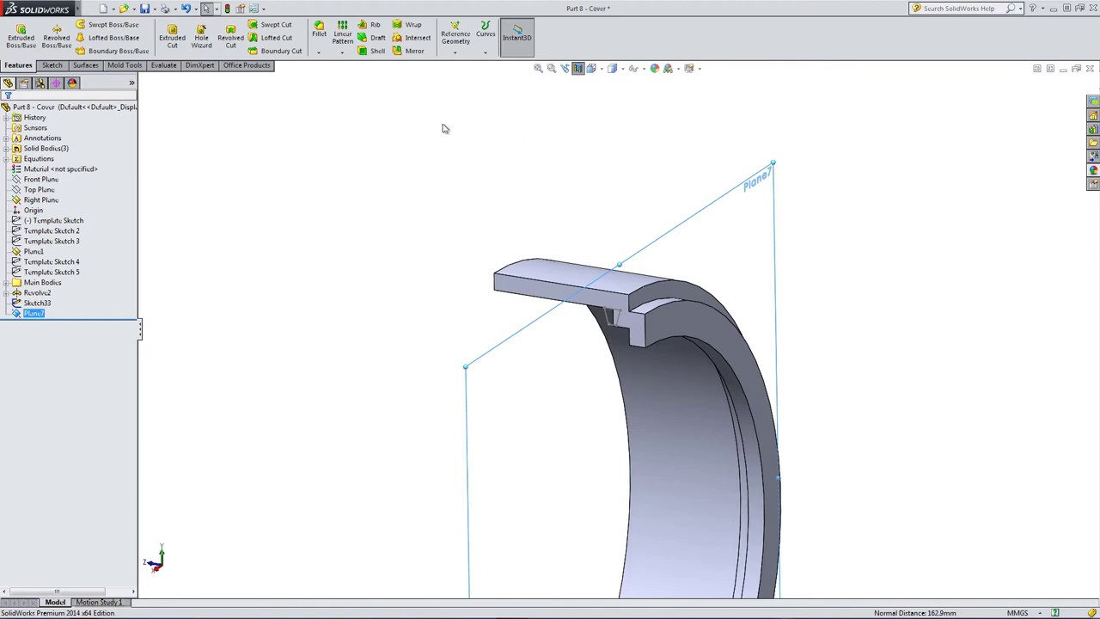
pyautogui.click(457, 34)
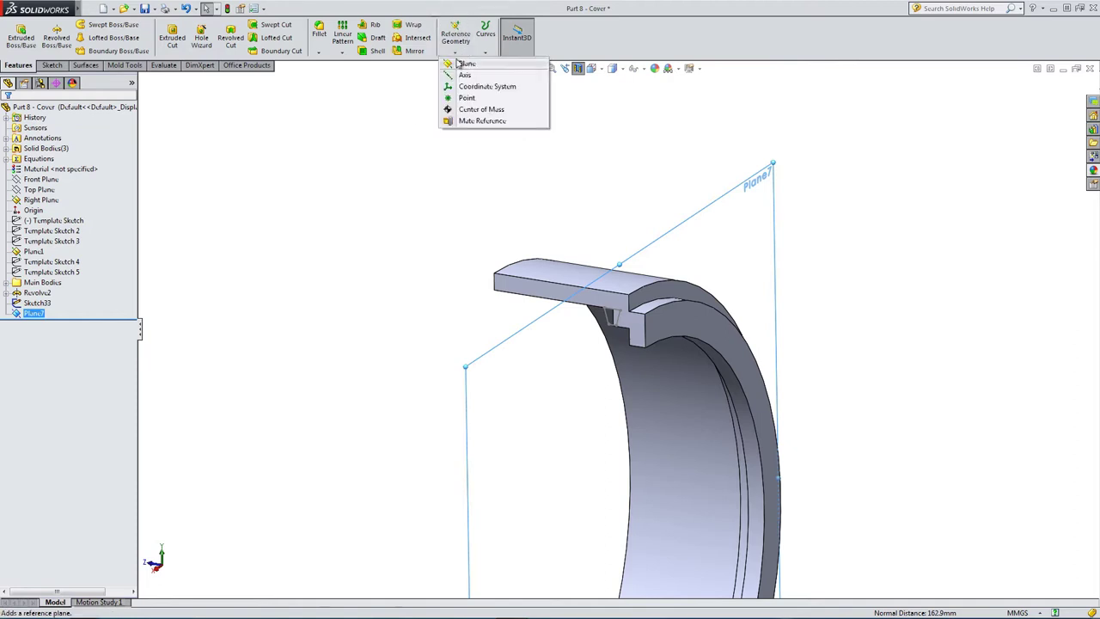
pyautogui.click(464, 63)
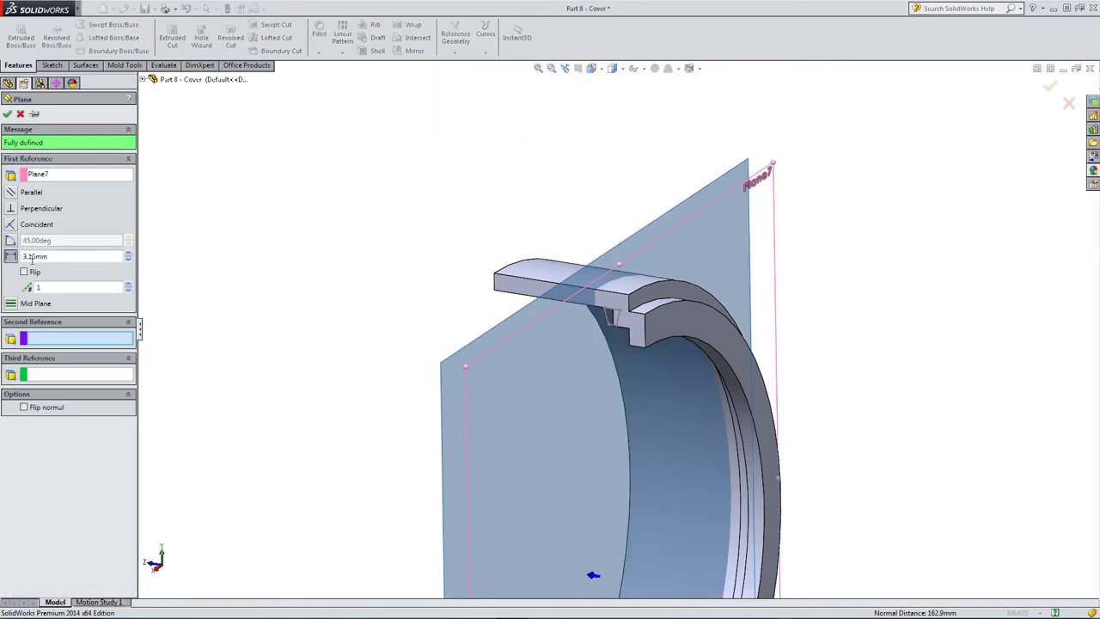
pyautogui.click(24, 273)
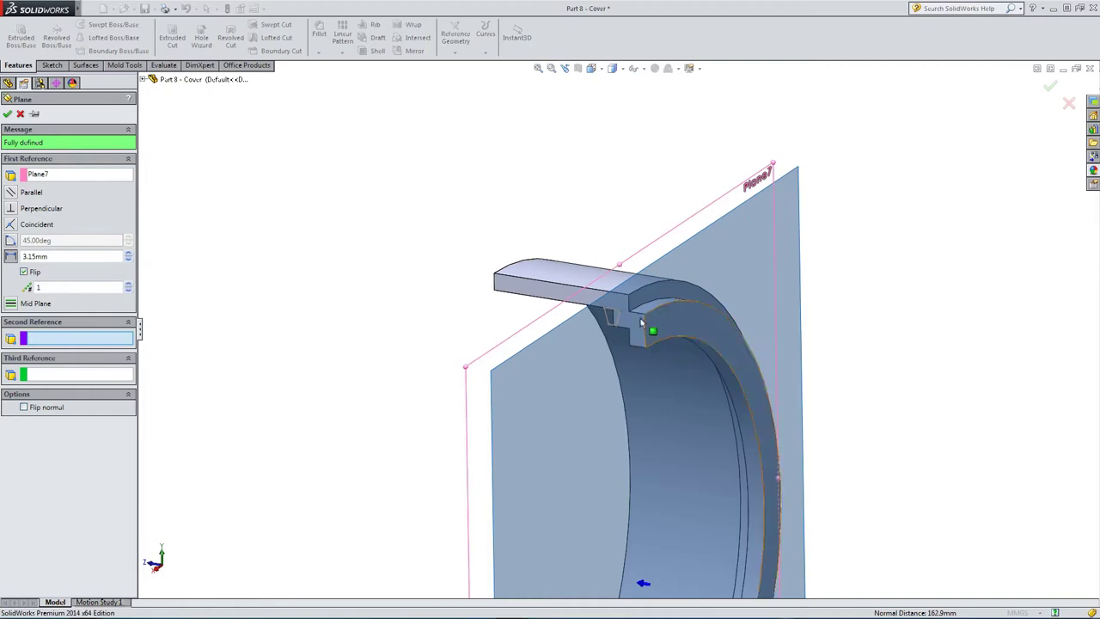
pyautogui.moveTo(54, 256); pyautogui.dragTo(25, 258)
pyautogui.click(49, 288)
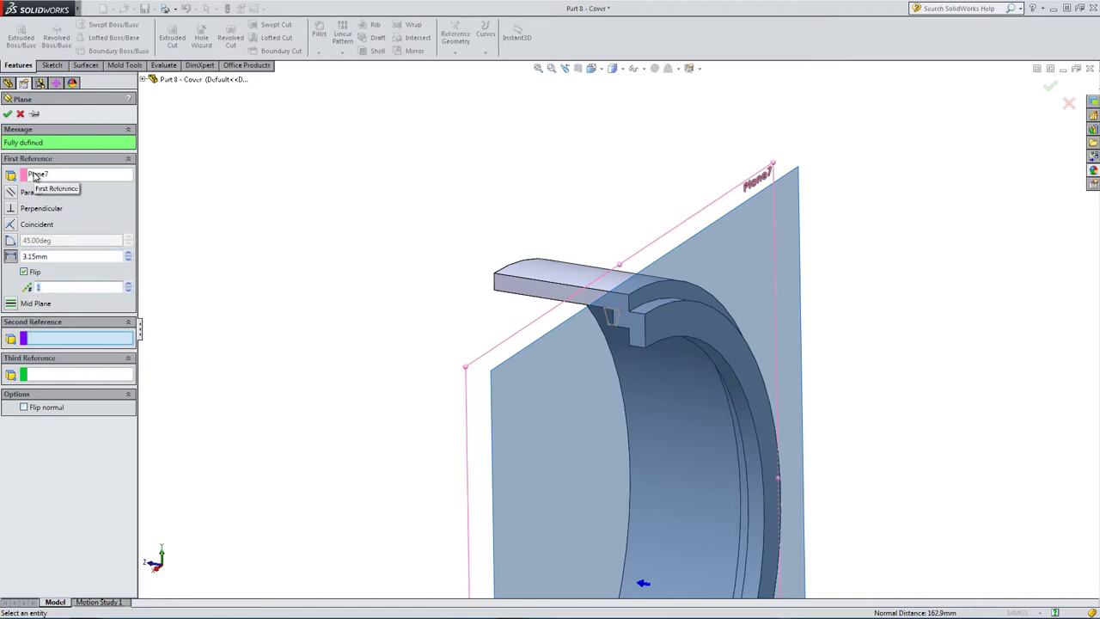
pyautogui.click(7, 113)
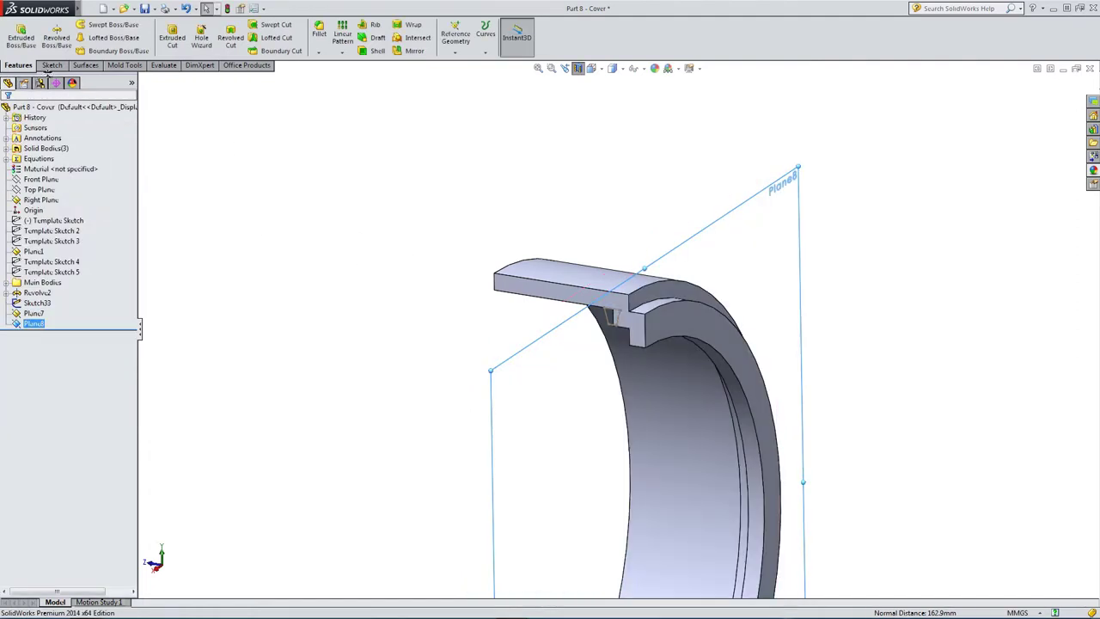
# - Sketch a circle of about 41.5 mm radius centred on the origin on the offset plane
pyautogui.click(52, 65)
pyautogui.click(19, 36)
pyautogui.click(95, 25)
pyautogui.scroll(2, 385, 337)
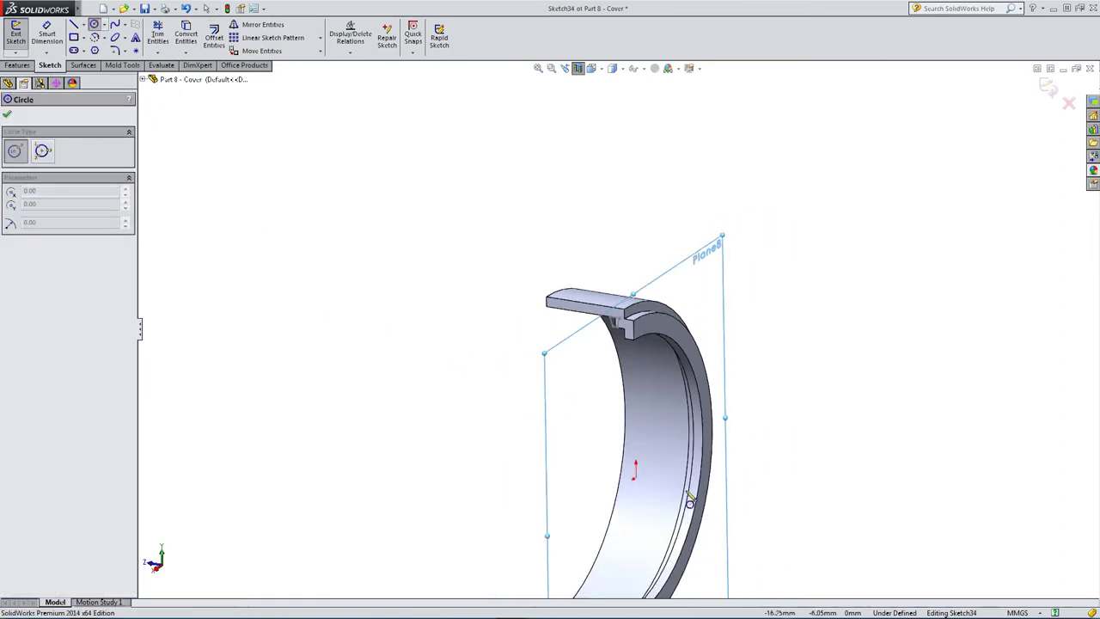
pyautogui.click(636, 473)
pyautogui.click(704, 294)
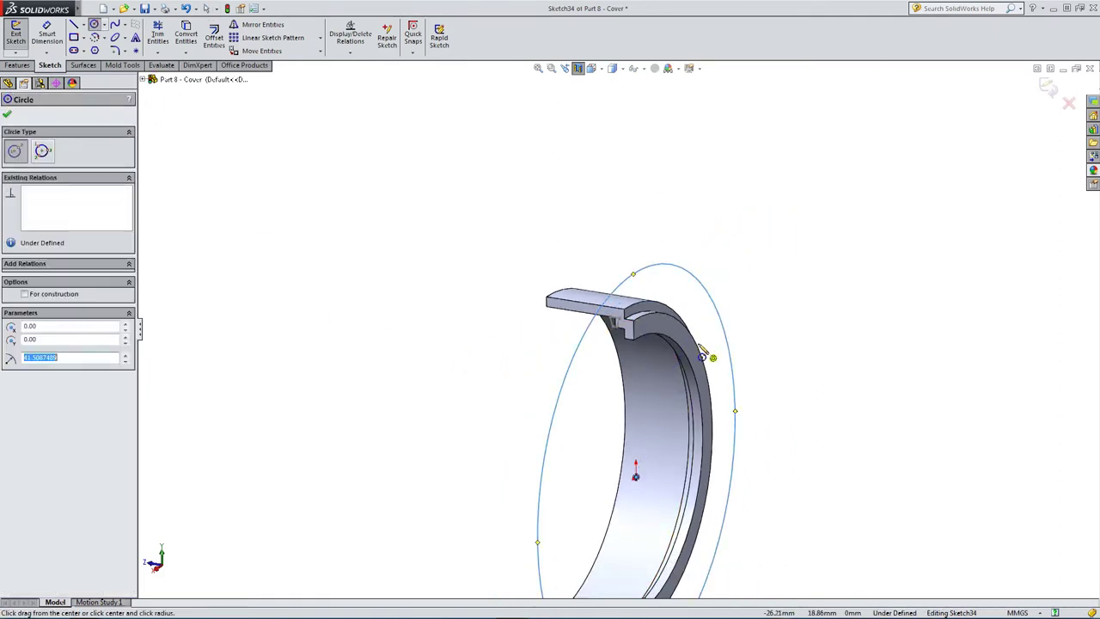
pyautogui.press('Escape')
# - Make the circle coincident with the thread profile's upper corner point nearest the stepped lip
pyautogui.click(654, 273)
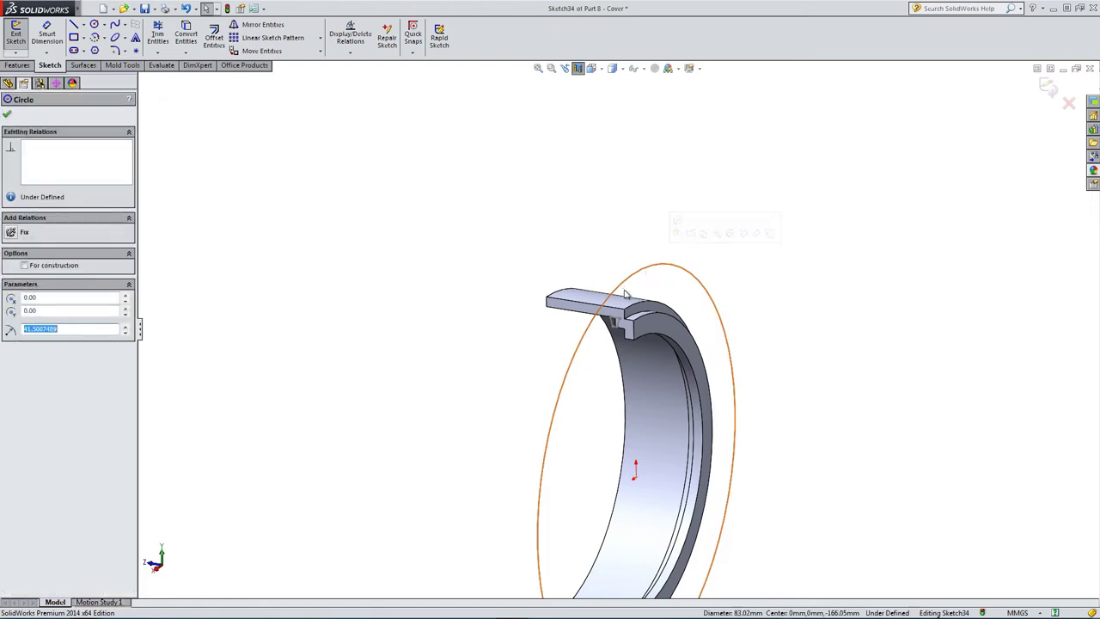
pyautogui.scroll(-3, 649, 339)
pyautogui.keyDown('ctrl'); pyautogui.click(609, 288); pyautogui.keyUp('ctrl')
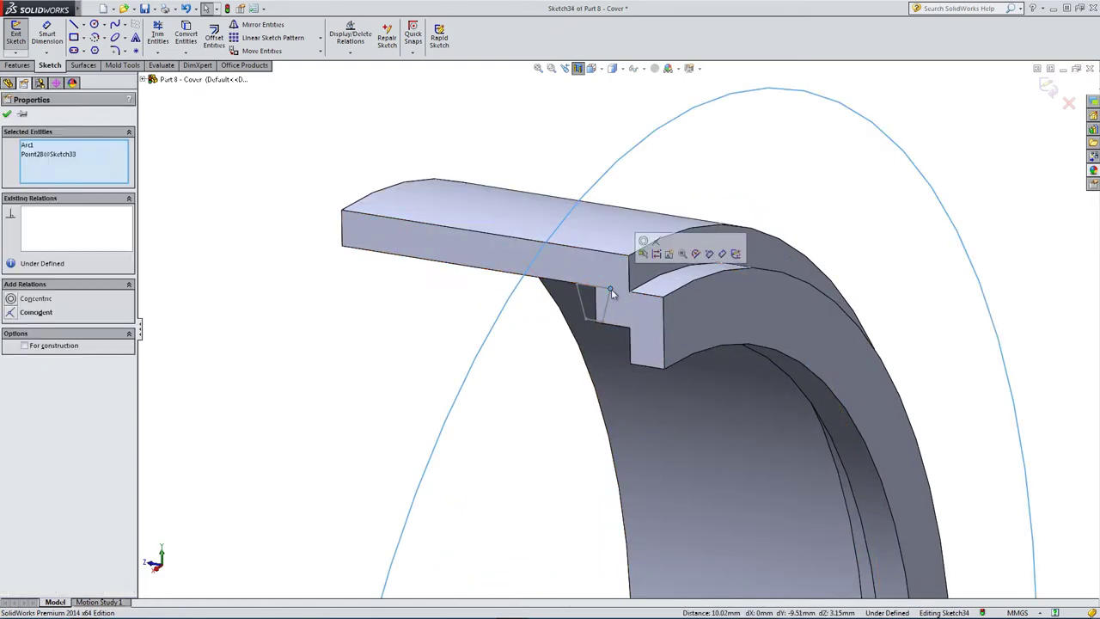
pyautogui.click(10, 311)
pyautogui.click(391, 340)
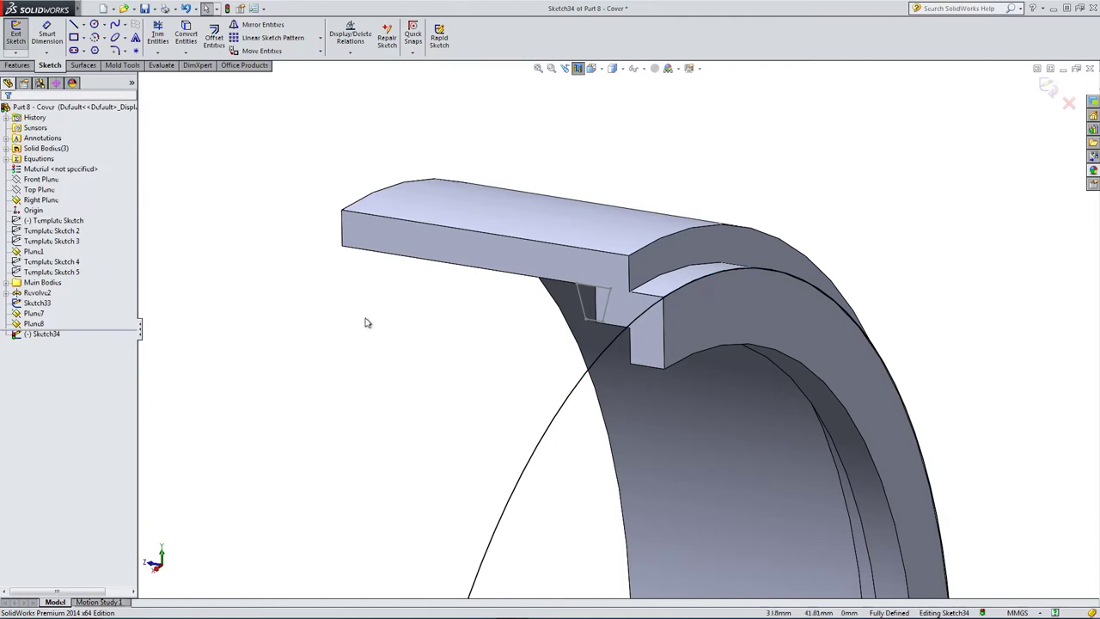
# - Create a clockwise helix from the circle with constant 3.15 mm pitch, 6 revolutions and a 90° start angle
pyautogui.click(17, 66)
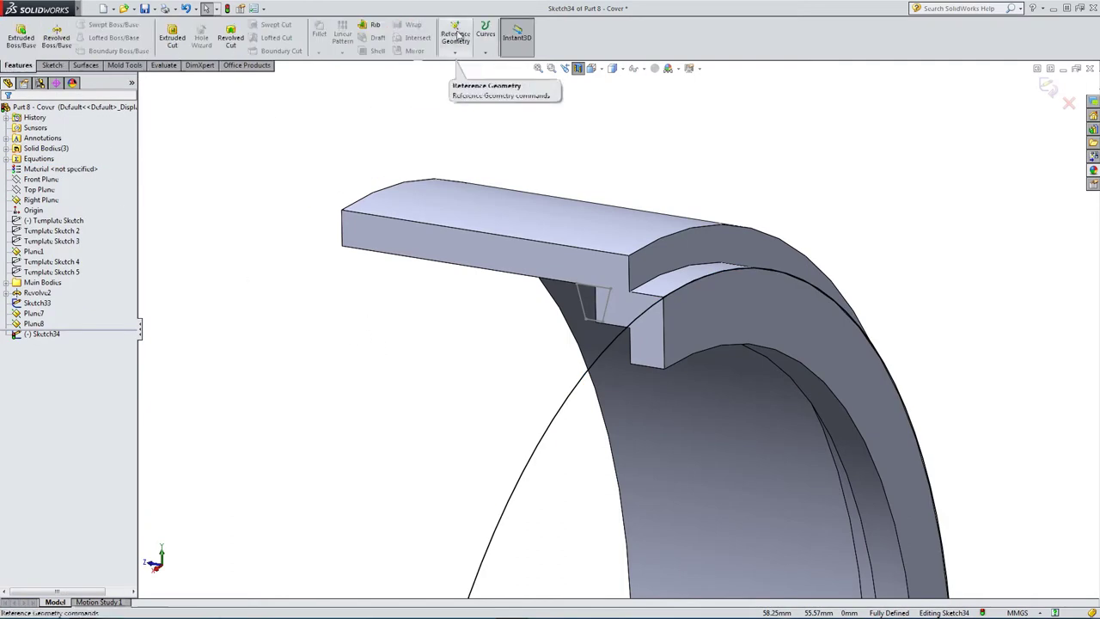
pyautogui.click(484, 31)
pyautogui.click(507, 80)
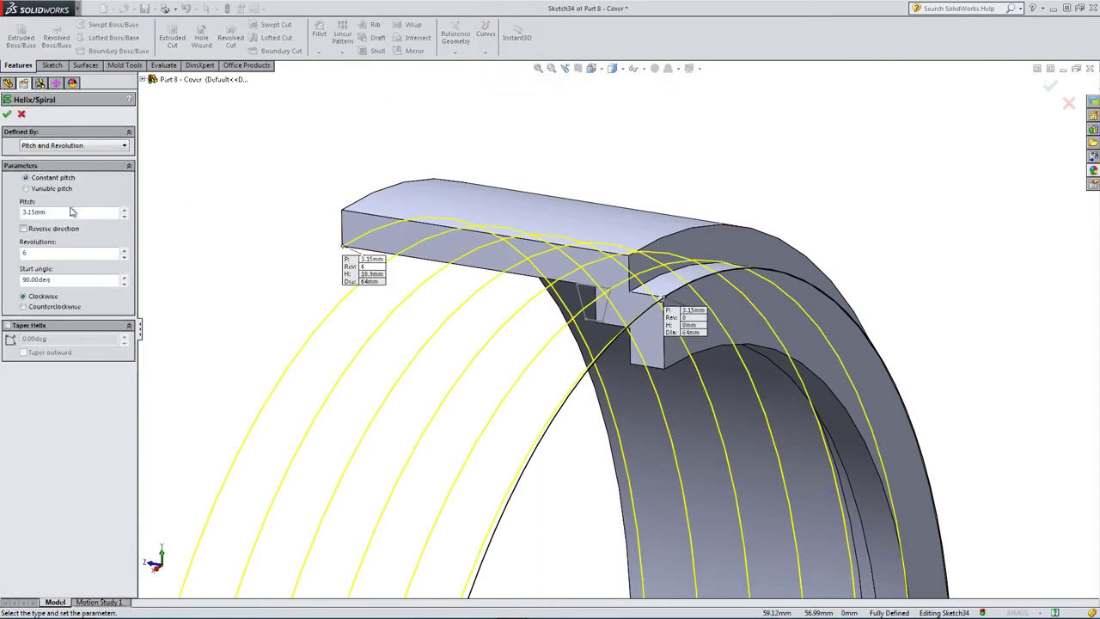
pyautogui.click(46, 253)
pyautogui.scroll(-3, 324, 406)
pyautogui.moveTo(473, 418); pyautogui.dragTo(574, 371, button='middle')
pyautogui.click(592, 68)
pyautogui.click(620, 111)
pyautogui.scroll(-2, 610, 181)
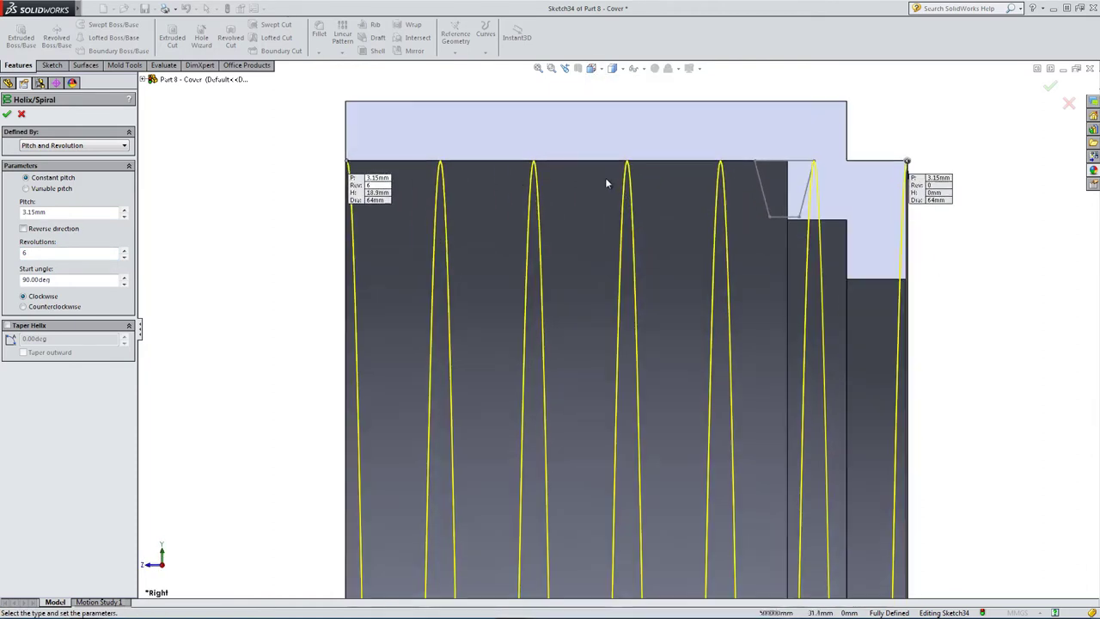
pyautogui.scroll(-1, 605, 183)
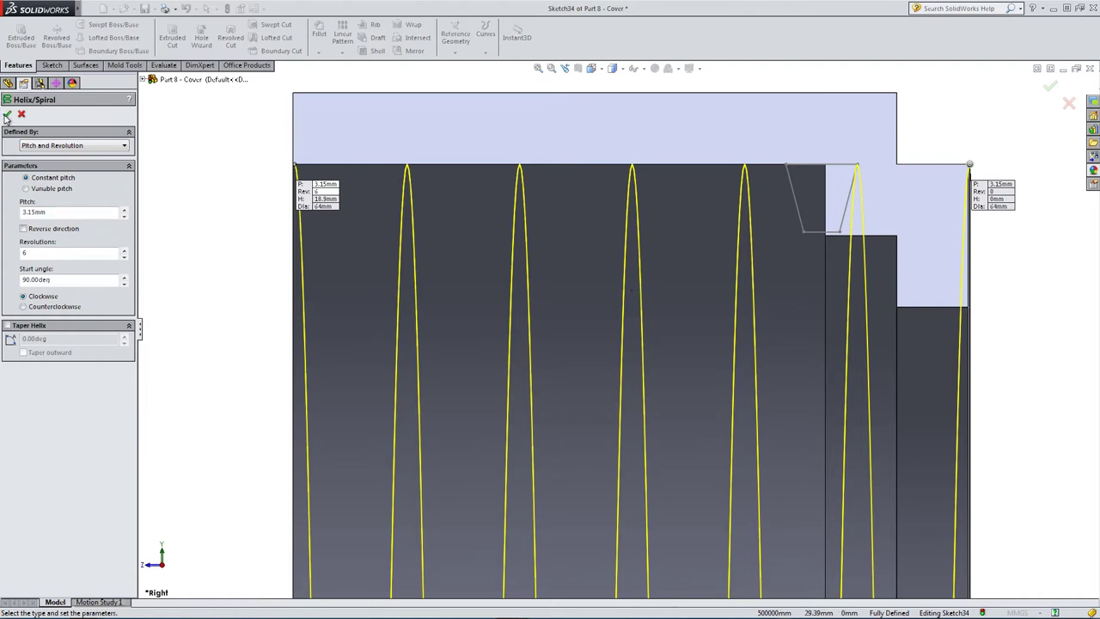
pyautogui.click(6, 114)
# - Sweep the trapezoidal thread profile along the helix to form the ring's internal thread
pyautogui.moveTo(649, 189); pyautogui.dragTo(623, 226, button='middle')
pyautogui.scroll(4, 563, 312)
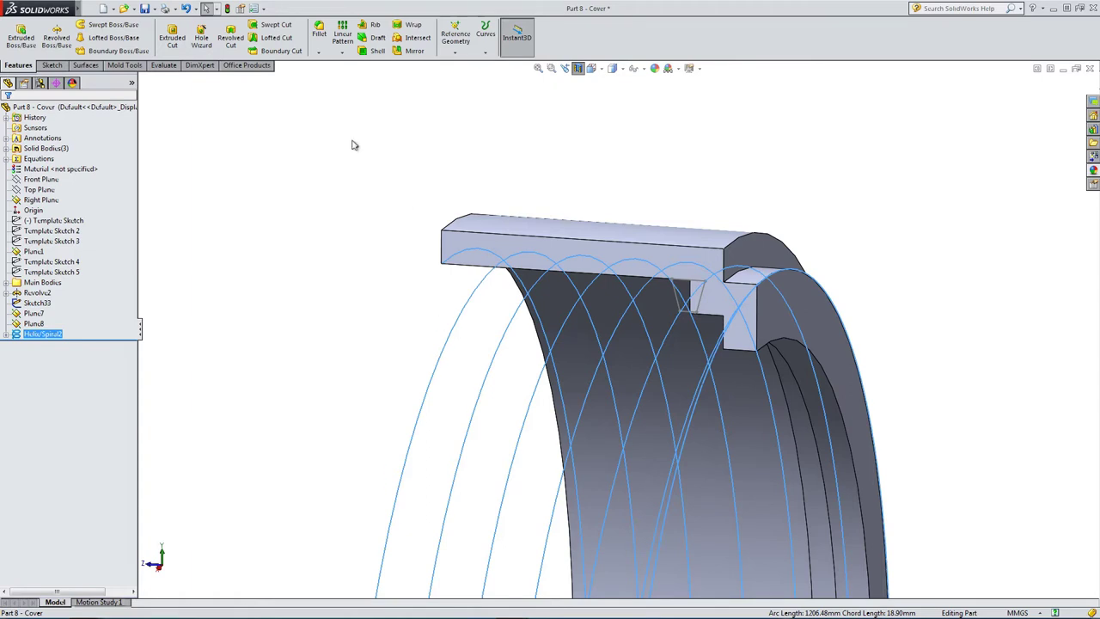
pyautogui.click(92, 26)
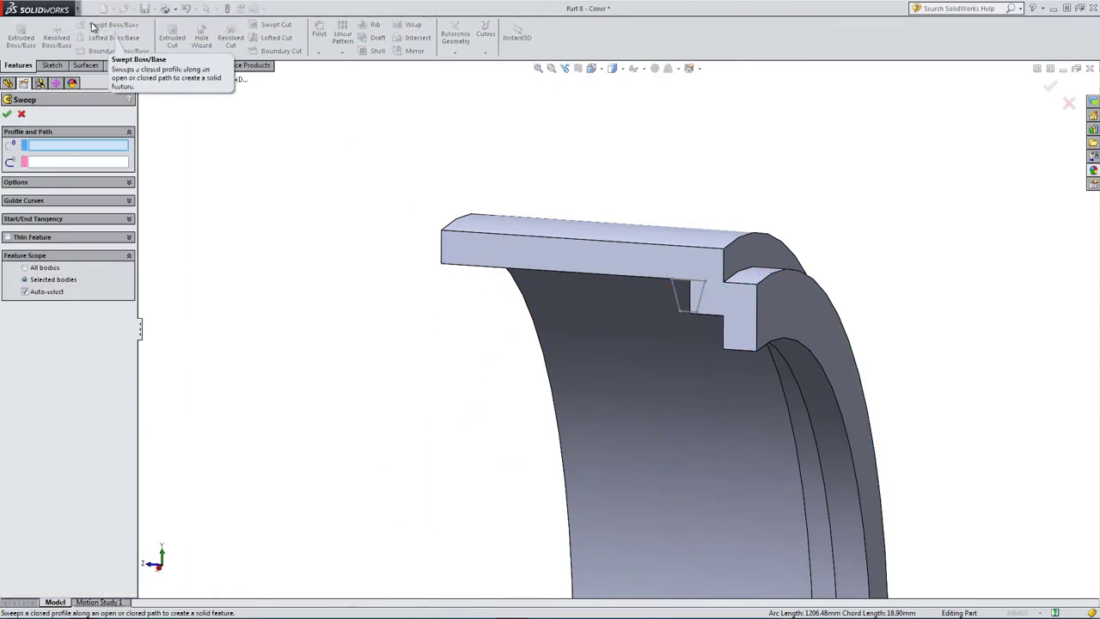
pyautogui.click(678, 298)
pyautogui.click(142, 79)
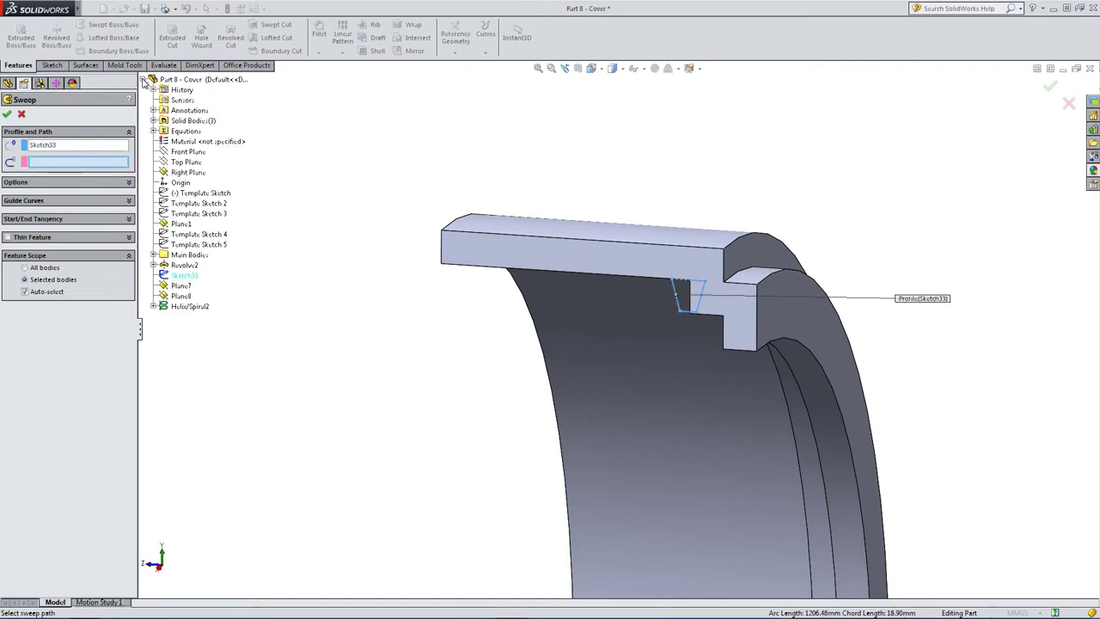
pyautogui.click(182, 308)
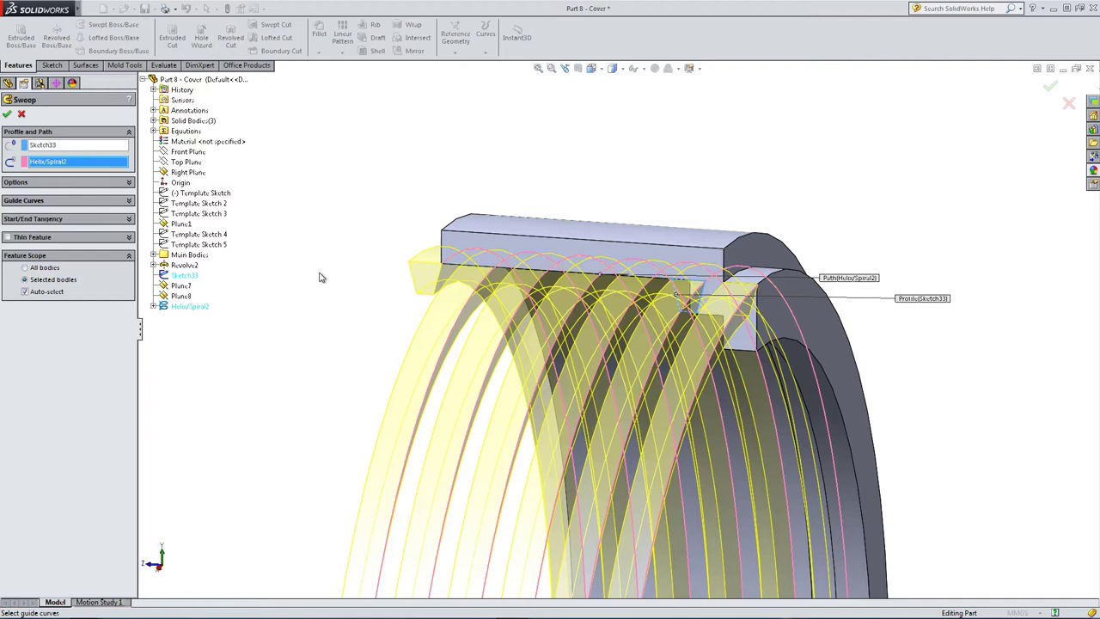
pyautogui.click(8, 116)
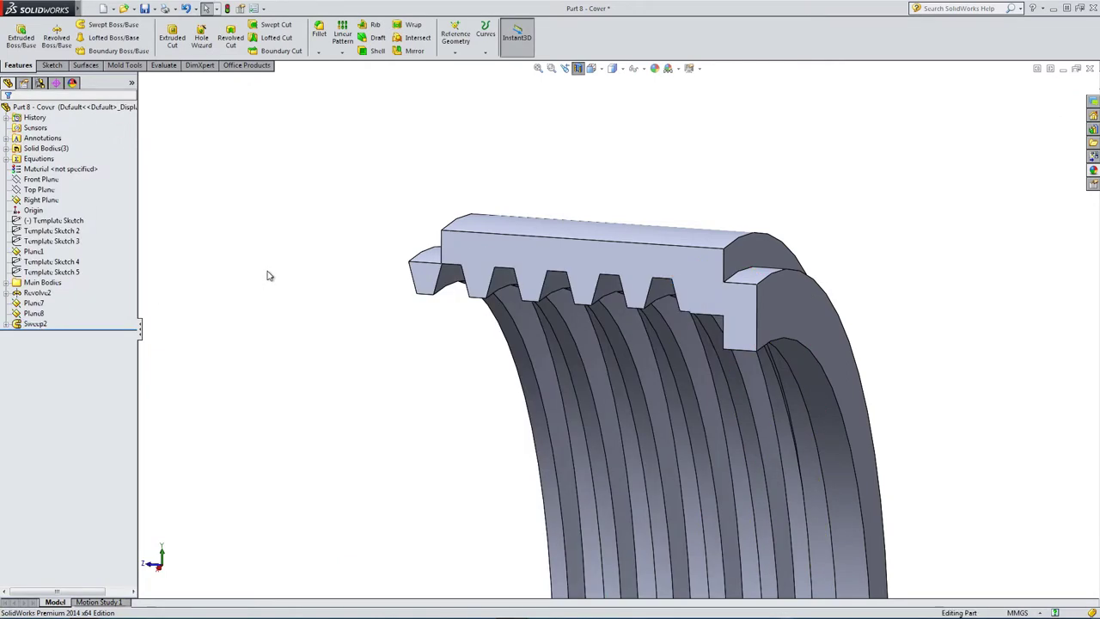
# - Turn off the section view and inspect the ring's stepped lip where the thread begins
pyautogui.moveTo(567, 257); pyautogui.dragTo(581, 138, button='middle')
pyautogui.click(578, 68)
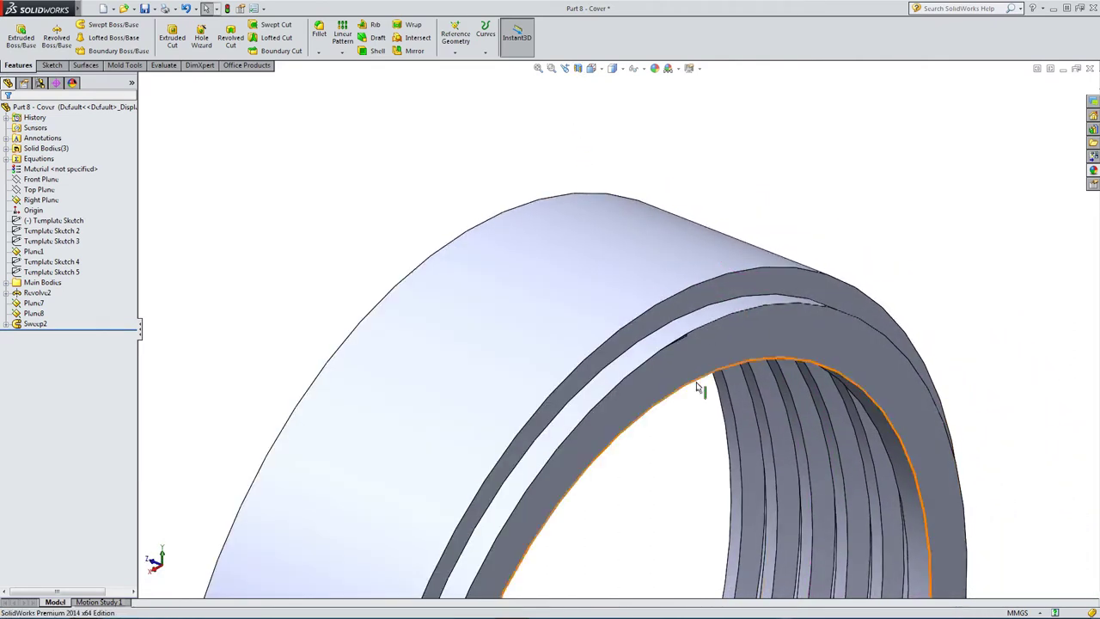
pyautogui.scroll(-8, 680, 334)
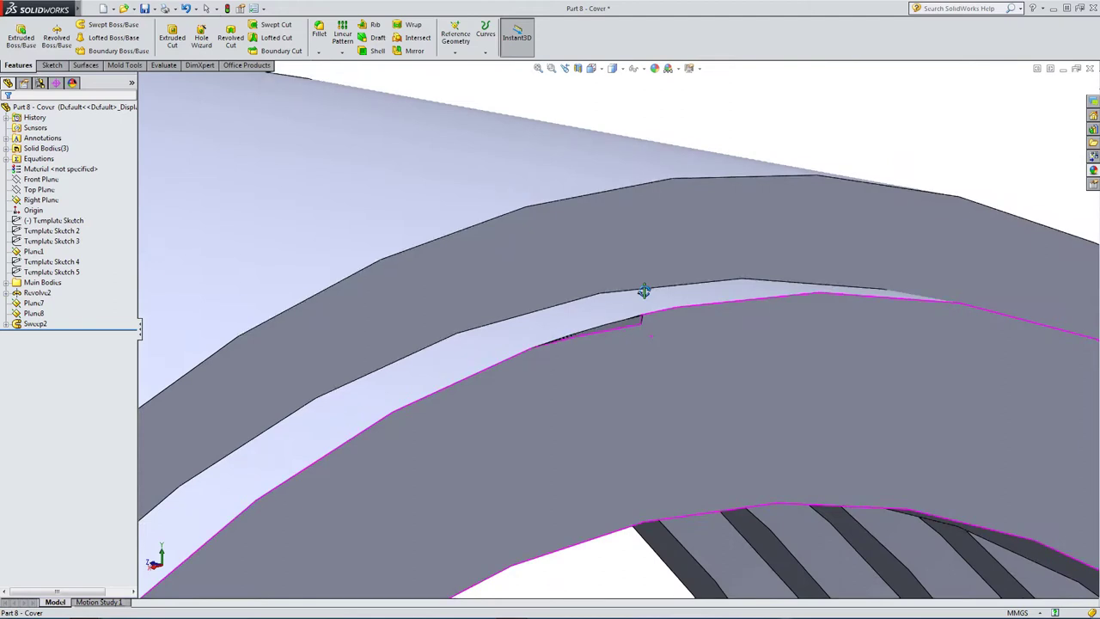
pyautogui.moveTo(644, 291); pyautogui.dragTo(580, 345, button='middle')
pyautogui.click(624, 329)
pyautogui.click(294, 258)
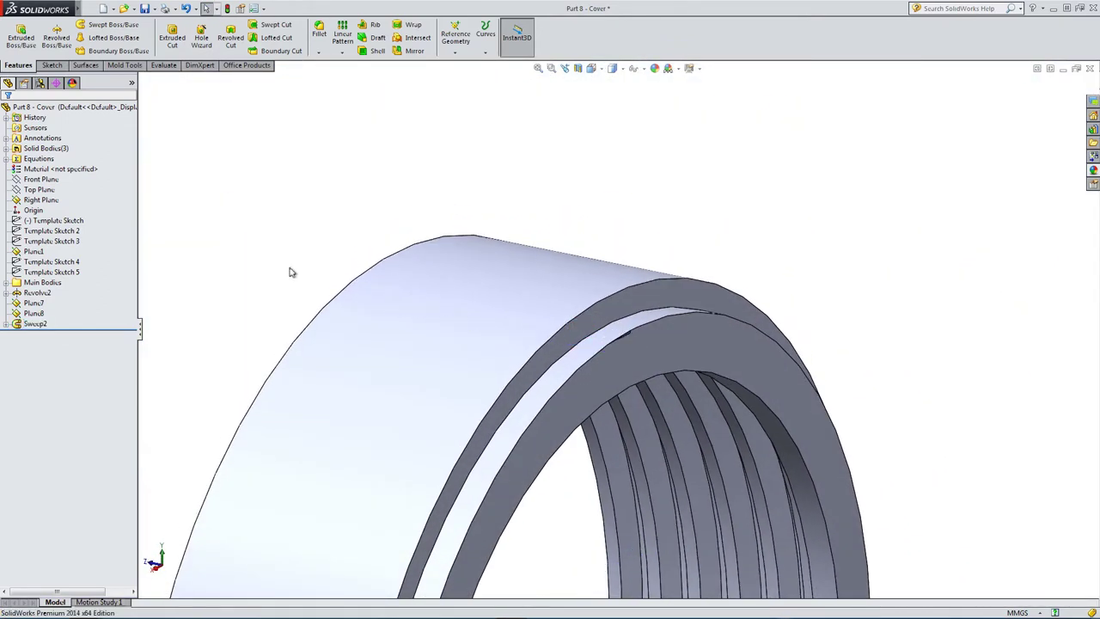
# - Open the ring's revolve profile sketch for editing in the Right view
pyautogui.click(6, 292)
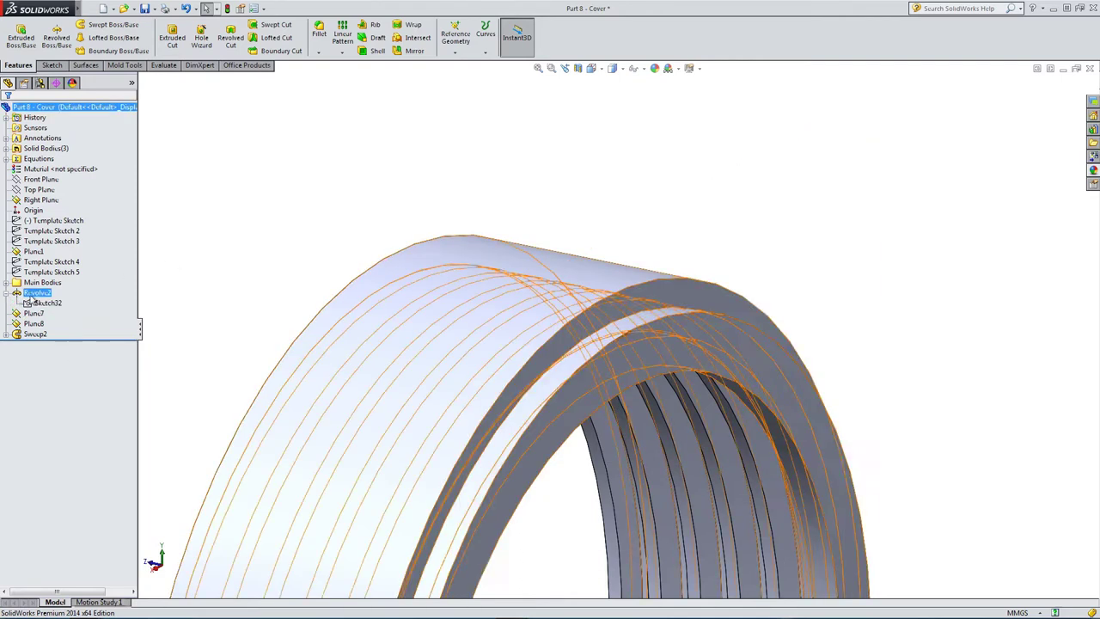
pyautogui.click(44, 305)
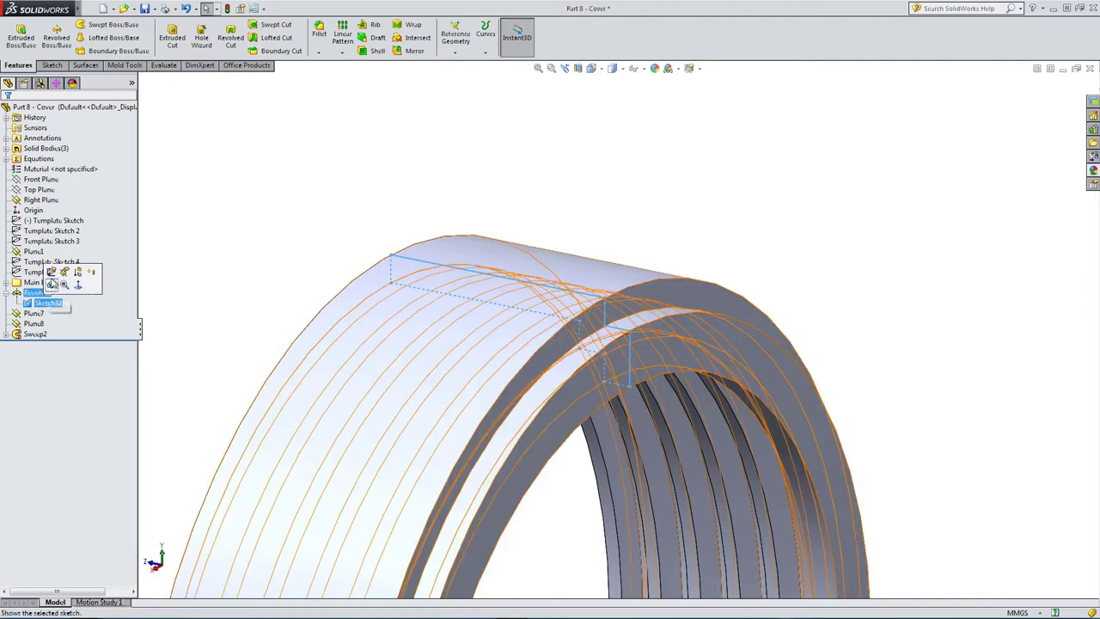
pyautogui.click(52, 271)
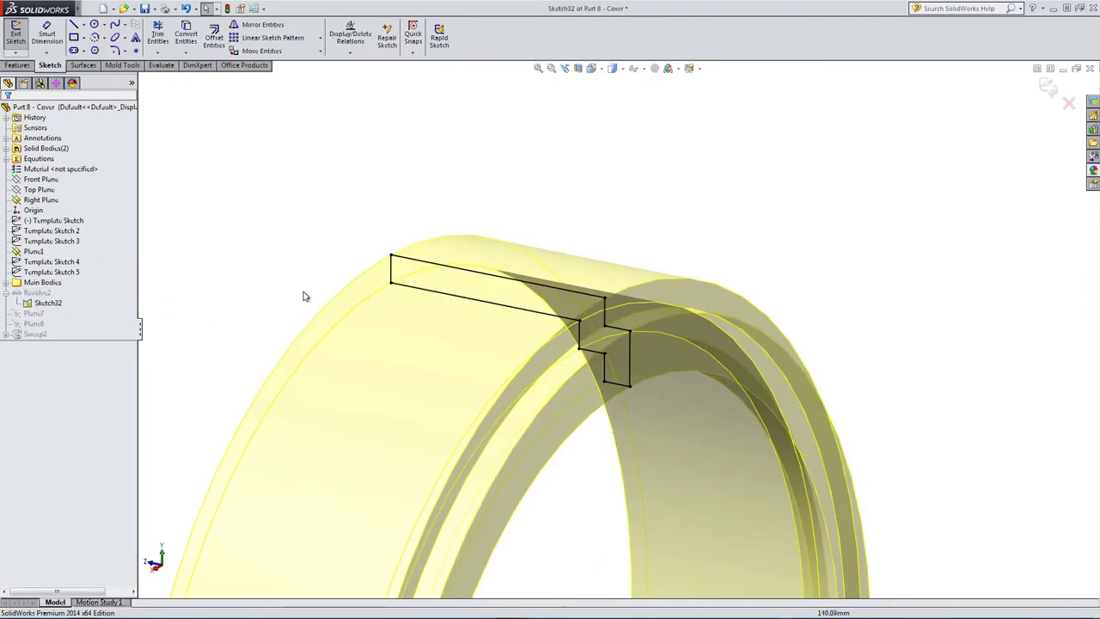
pyautogui.click(591, 67)
pyautogui.click(620, 112)
pyautogui.scroll(-5, 853, 238)
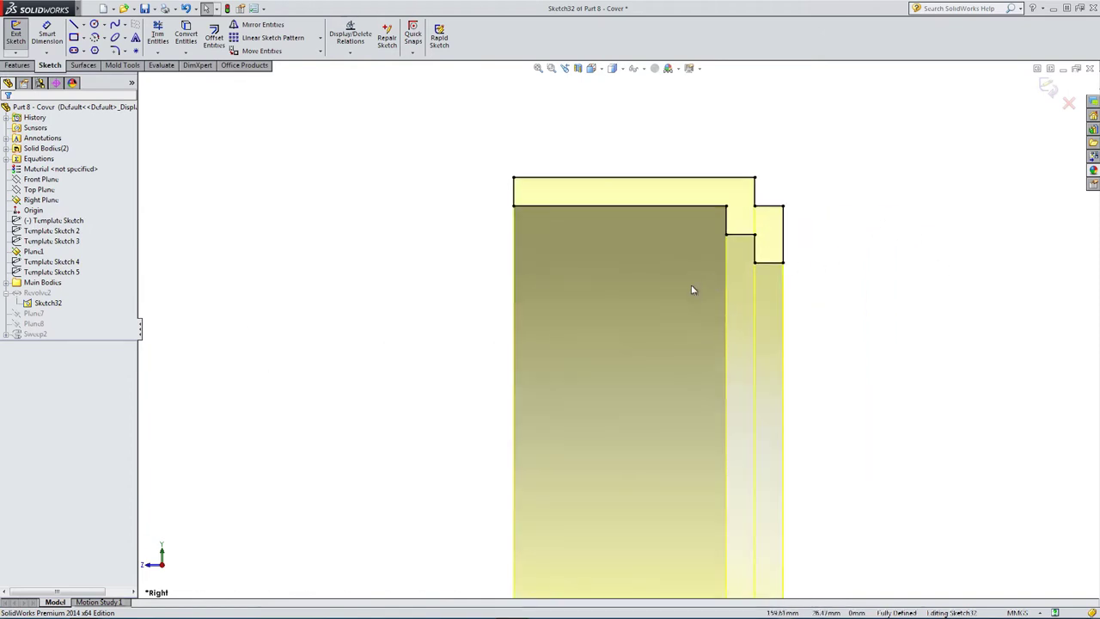
# - Show Template Sketch 3 as a reference for the ring's profile
pyautogui.click(51, 271)
pyautogui.click(36, 293)
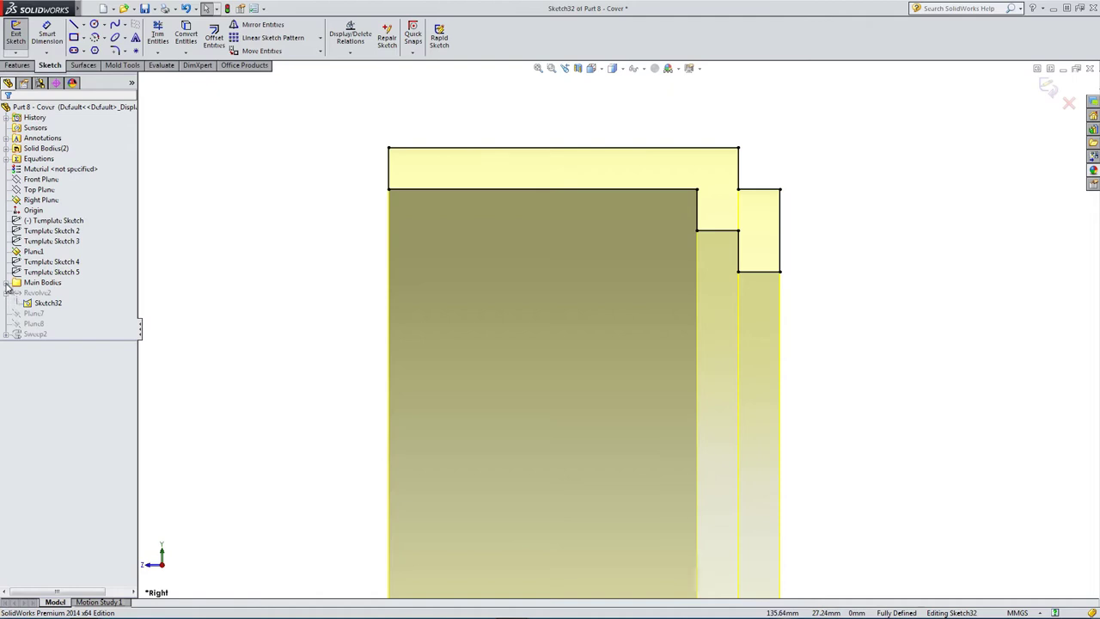
pyautogui.click(45, 231)
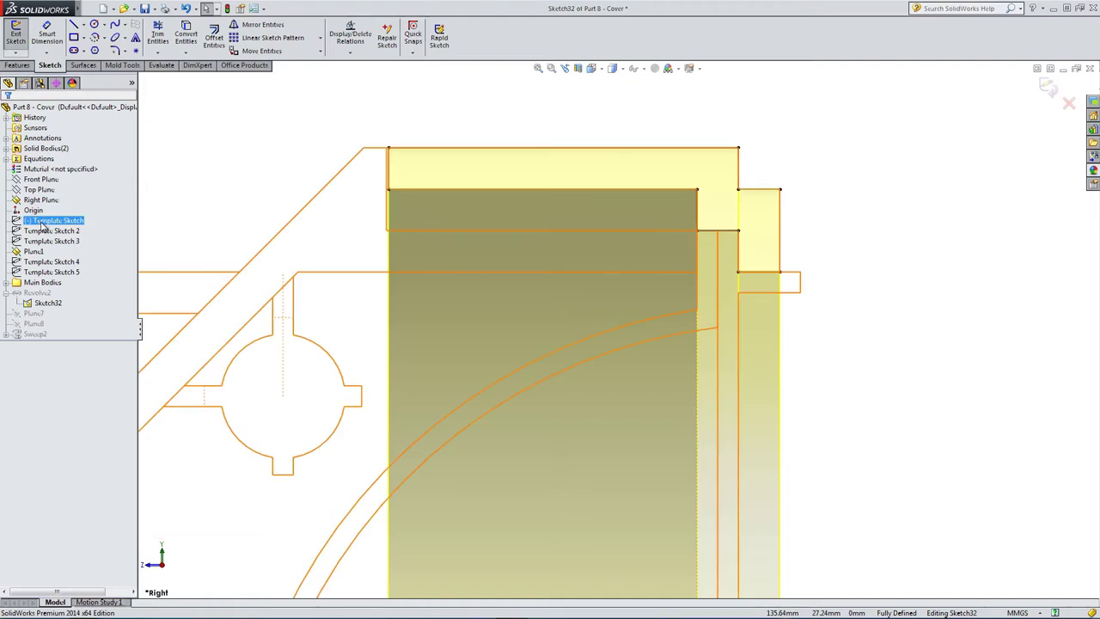
pyautogui.click(41, 243)
pyautogui.rightClick(42, 245)
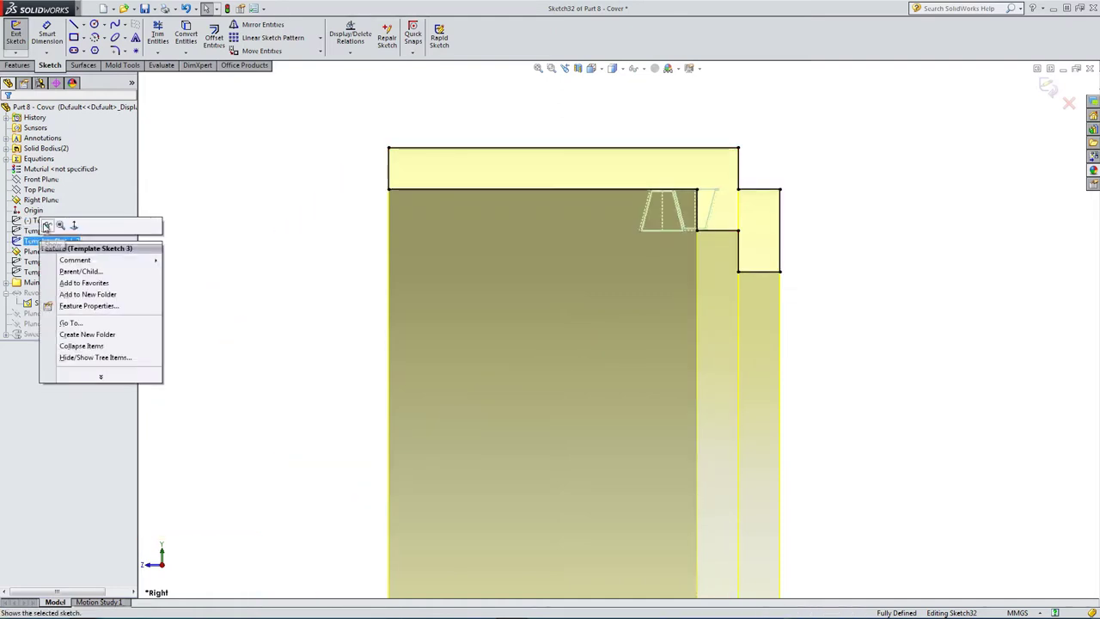
pyautogui.click(48, 225)
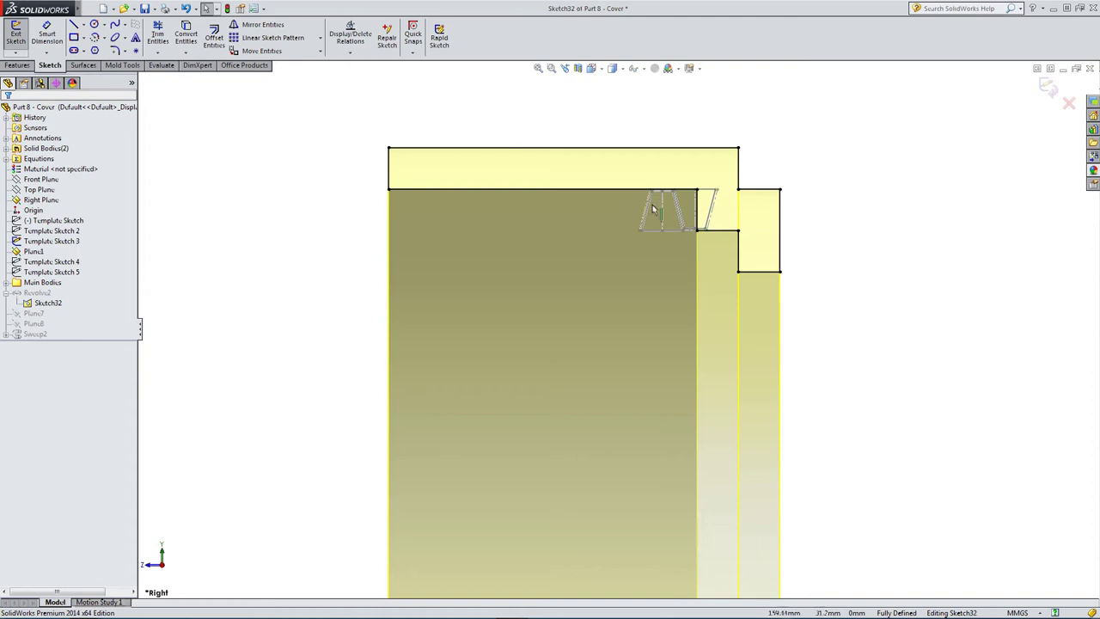
# - Delete the relation on the stepped lip's outer end line and pull the line outward
pyautogui.scroll(-2, 773, 206)
pyautogui.scroll(-1, 799, 233)
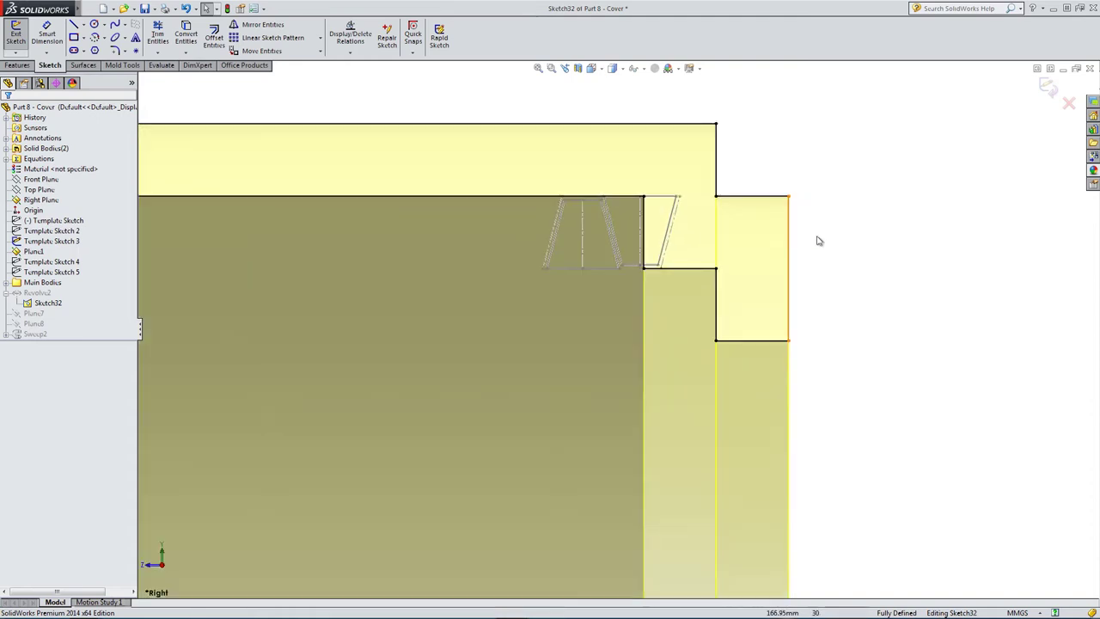
pyautogui.click(790, 220)
pyautogui.click(797, 268)
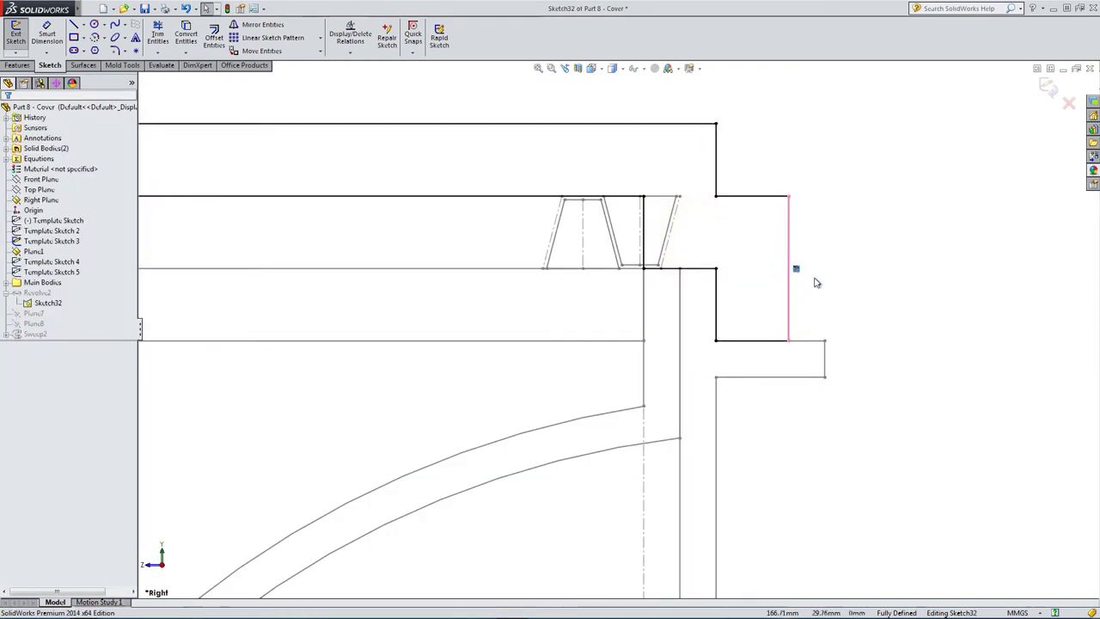
pyautogui.press('Delete')
pyautogui.moveTo(791, 255); pyautogui.dragTo(840, 257)
pyautogui.click(884, 282)
# - Dimension the lip's outer end line 3.15 mm from the thread profile's nearest upper corner point
pyautogui.click(47, 34)
pyautogui.click(676, 197)
pyautogui.click(841, 211)
pyautogui.click(785, 118)
pyautogui.write('4.52405571mm')
pyautogui.press('Return')
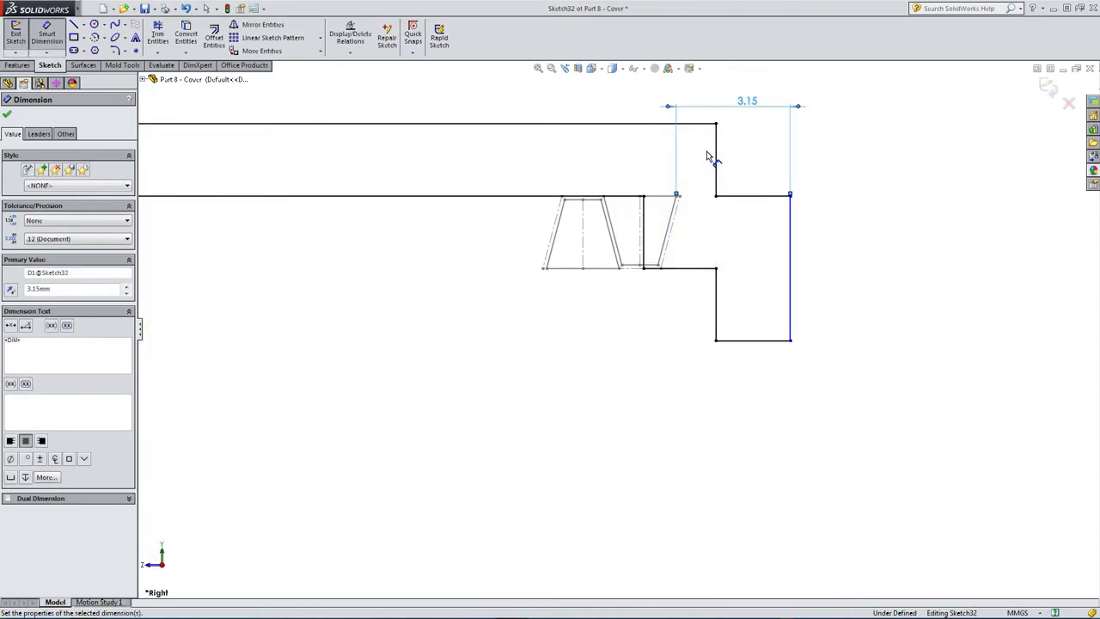
# - Make the lip's outer end line vertical and exit the ring's profile sketch
pyautogui.click(820, 280)
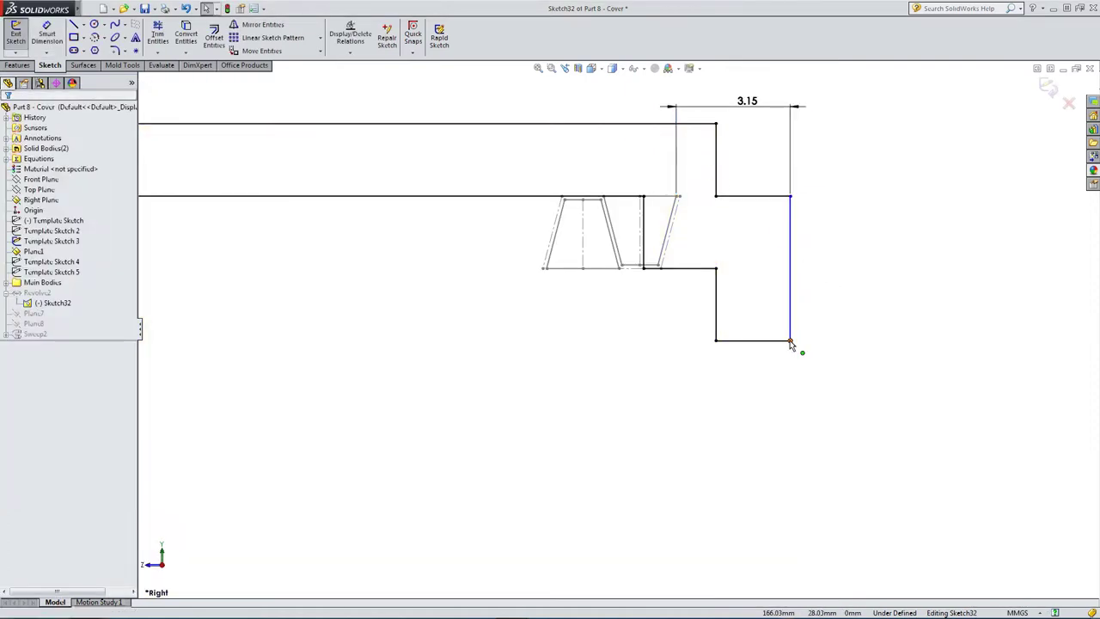
pyautogui.moveTo(790, 340); pyautogui.dragTo(818, 340)
pyautogui.click(816, 319)
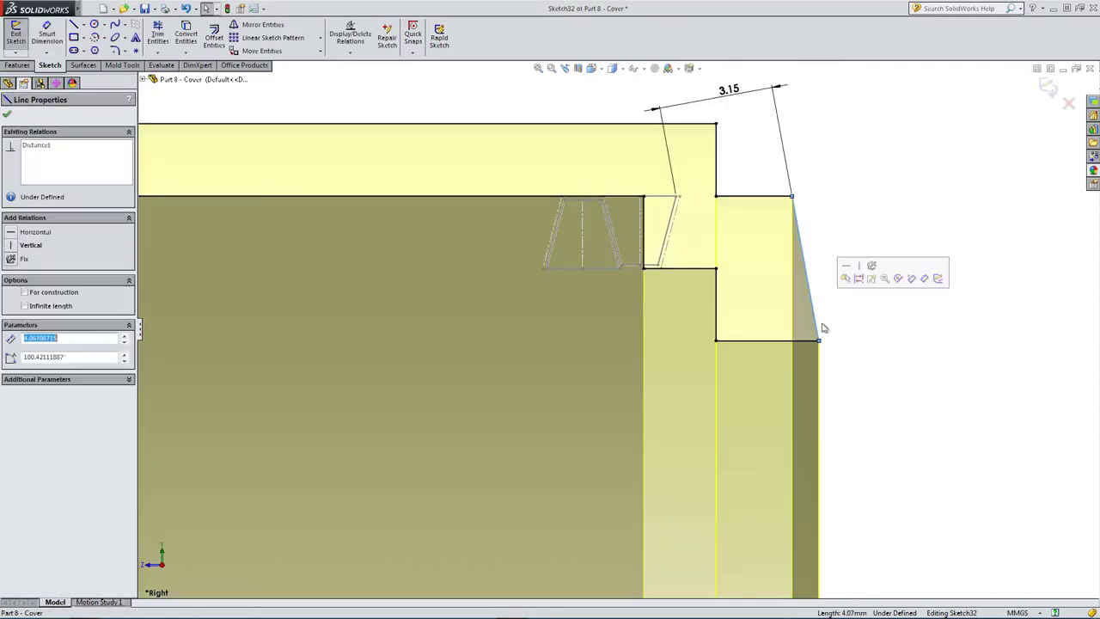
pyautogui.click(868, 278)
pyautogui.click(866, 286)
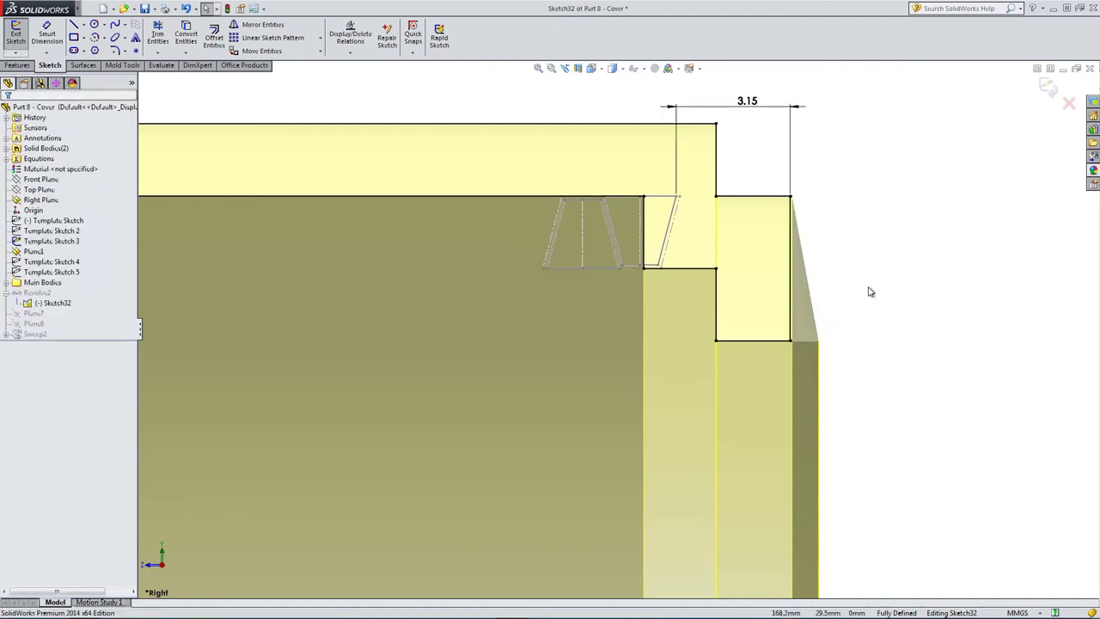
pyautogui.click(1048, 86)
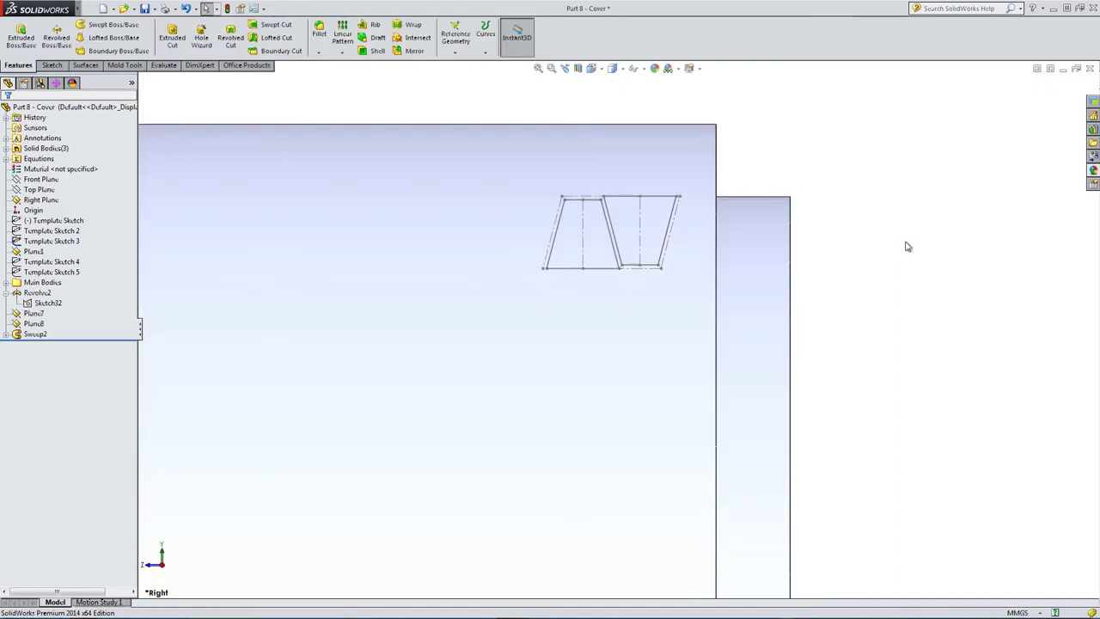
# - Start a sketch on the trapezoidal end face of the thread at the ring's open end
pyautogui.moveTo(859, 240); pyautogui.dragTo(863, 275, button='middle')
pyautogui.scroll(3, 863, 276)
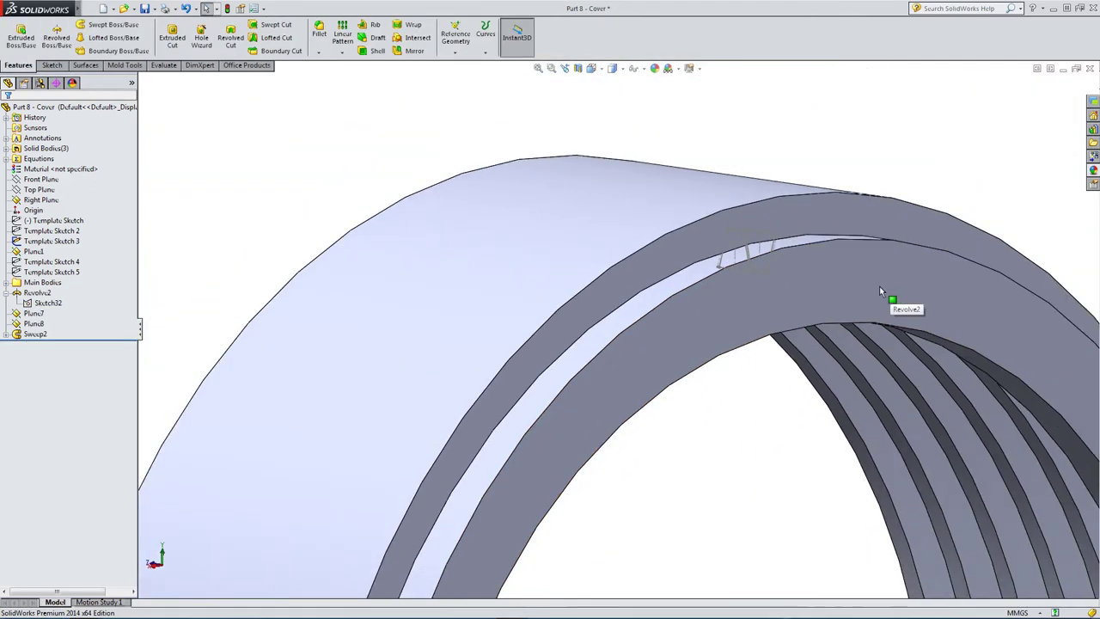
pyautogui.moveTo(764, 290); pyautogui.dragTo(487, 368, button='middle')
pyautogui.click(381, 311)
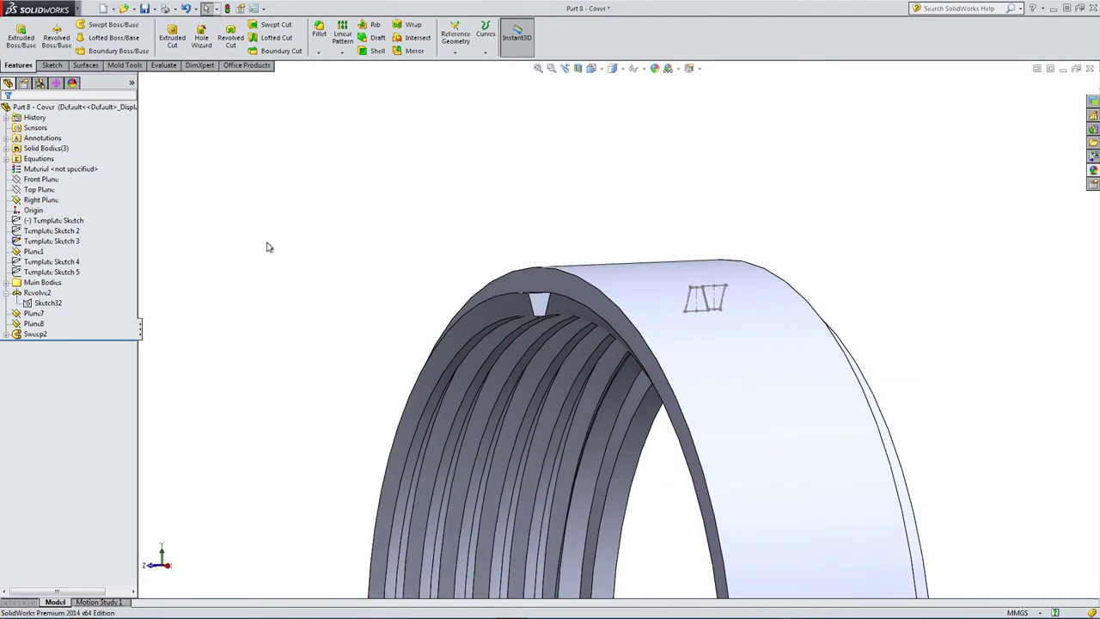
pyautogui.click(50, 66)
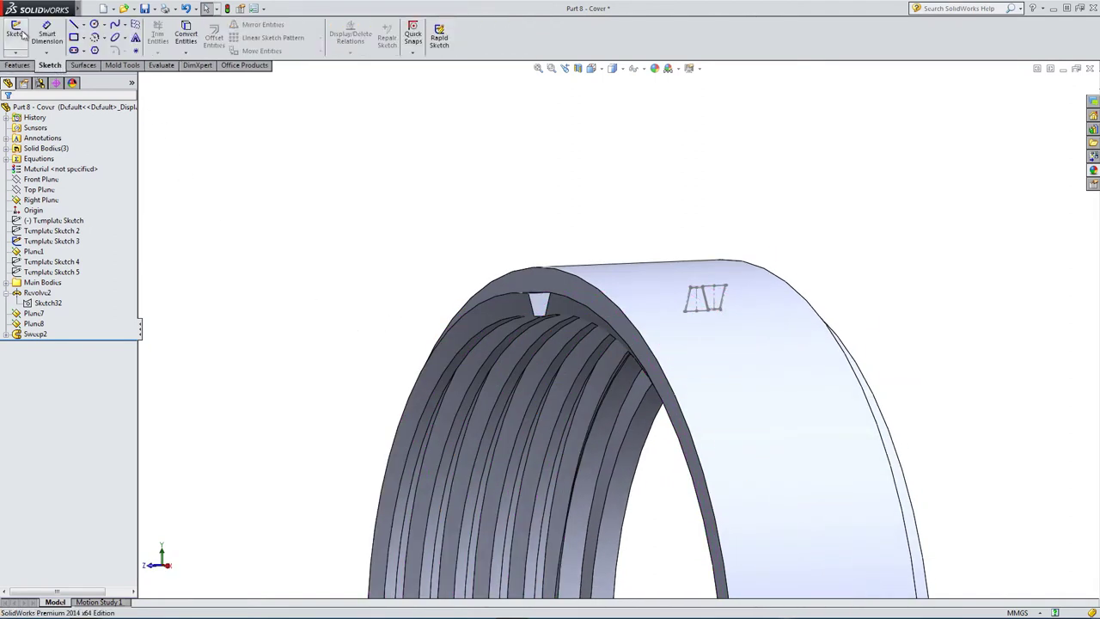
pyautogui.click(17, 33)
pyautogui.click(535, 301)
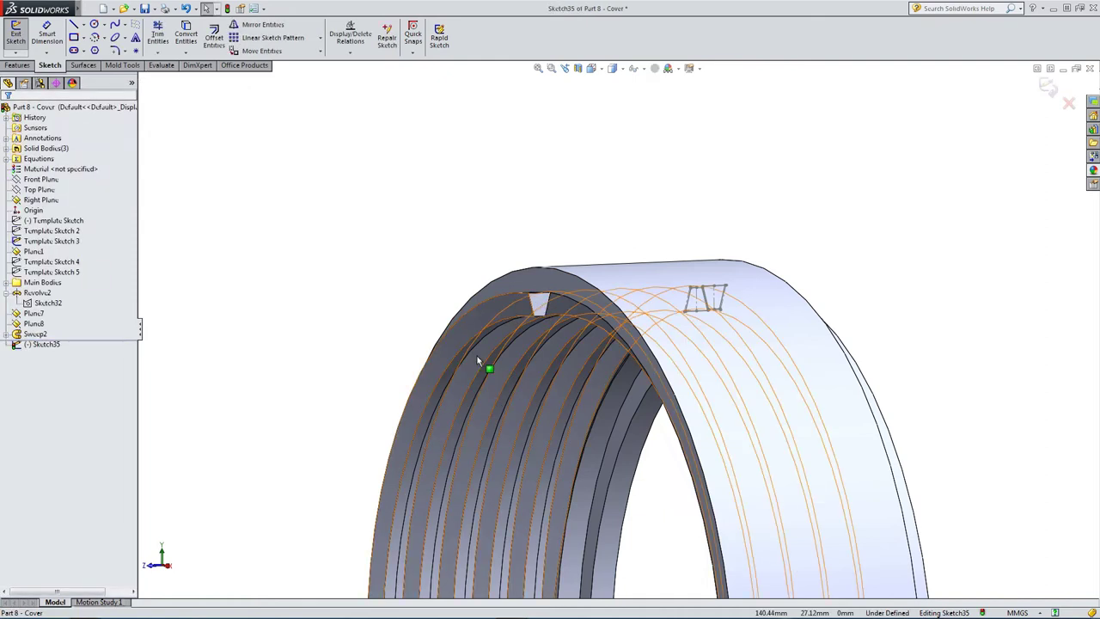
# - Sketch a closed four-sided profile with a horizontal top and bottom, a vertical outer side and a slanted inner side over the thread's end face
pyautogui.scroll(-5, 554, 314)
pyautogui.moveTo(542, 295); pyautogui.dragTo(527, 304, button='middle')
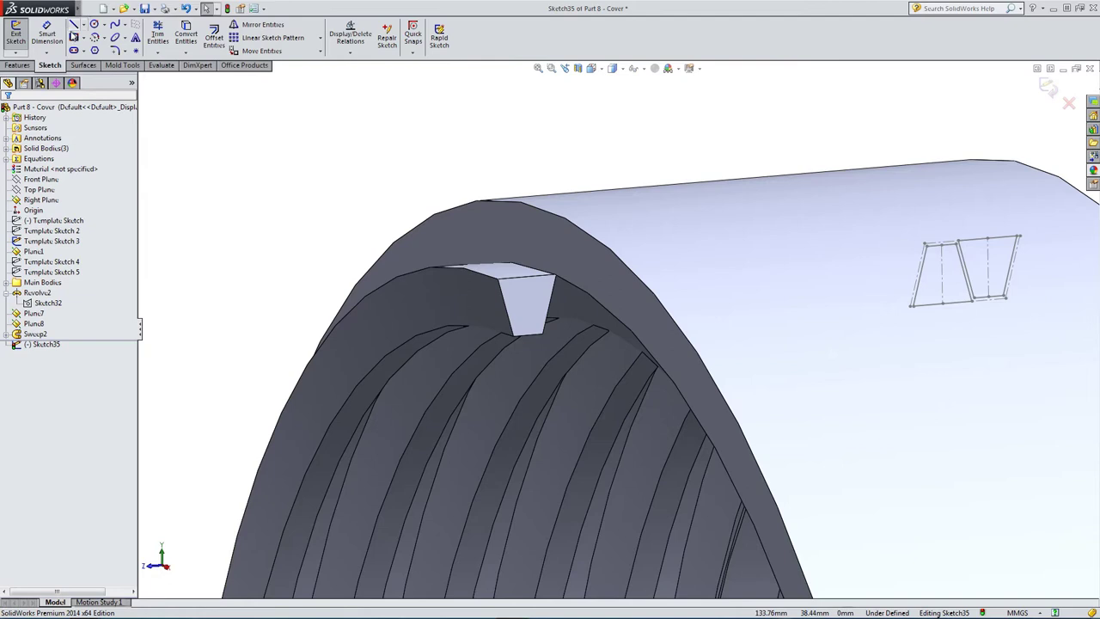
pyautogui.click(74, 24)
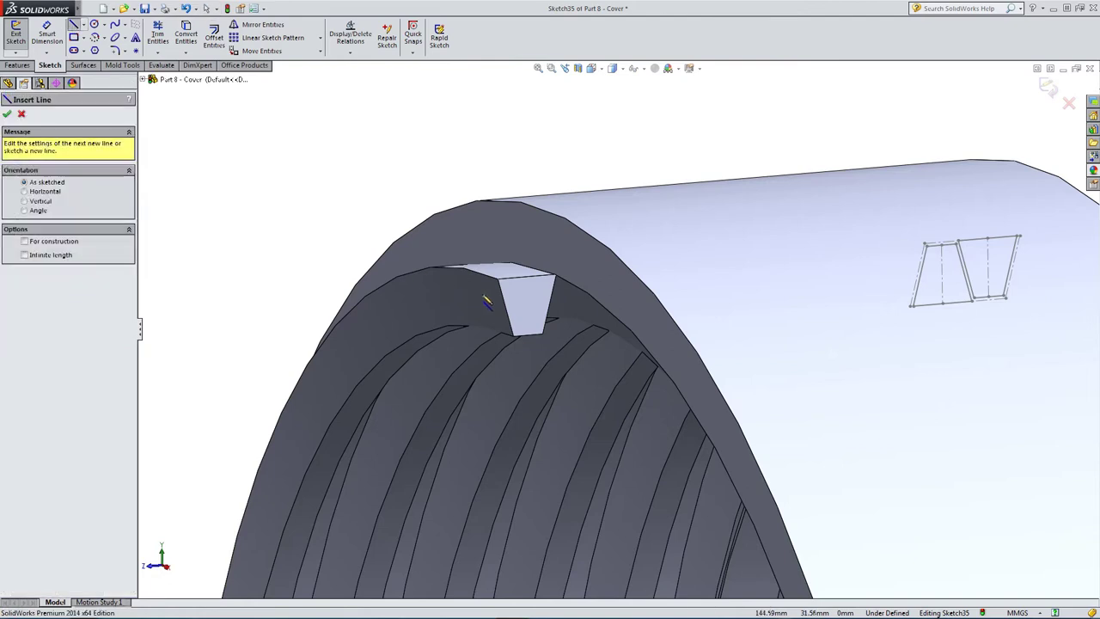
pyautogui.click(481, 239)
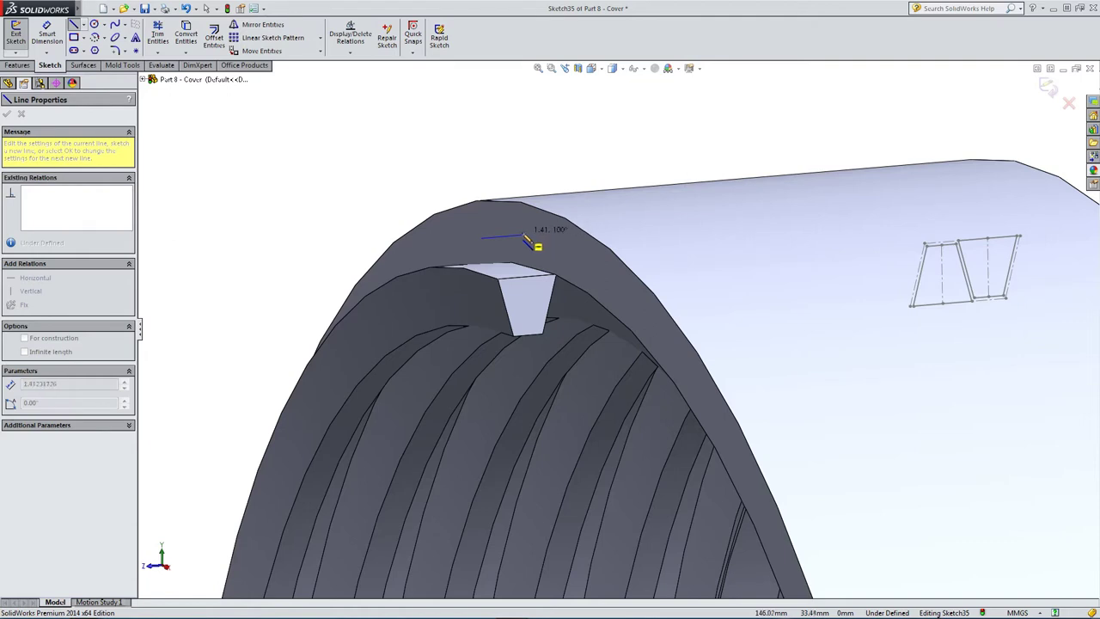
pyautogui.click(519, 237)
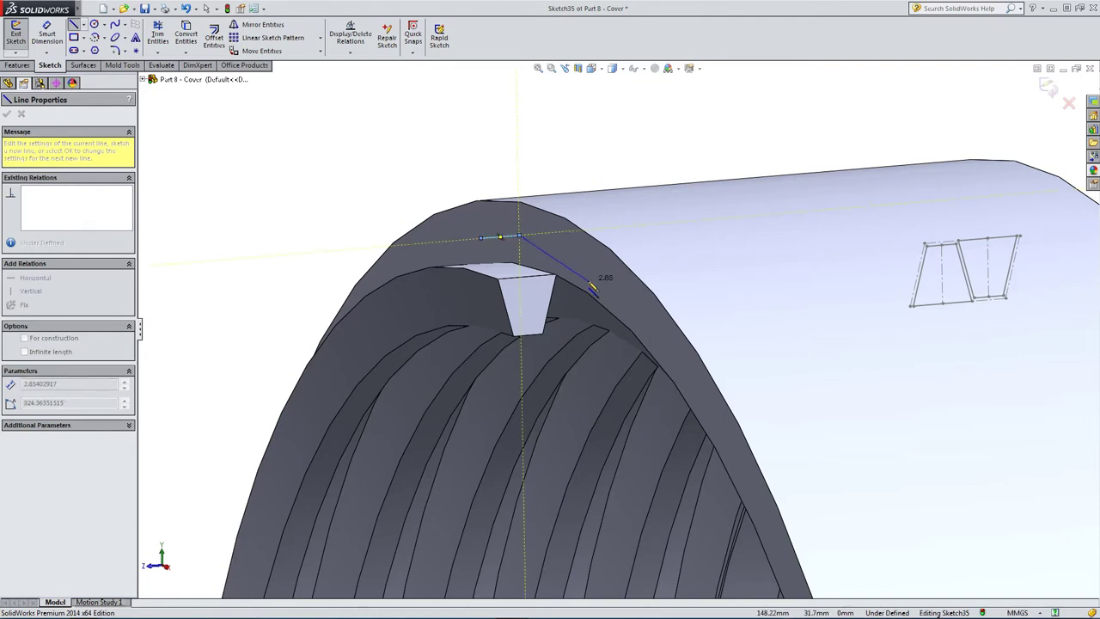
pyautogui.click(588, 281)
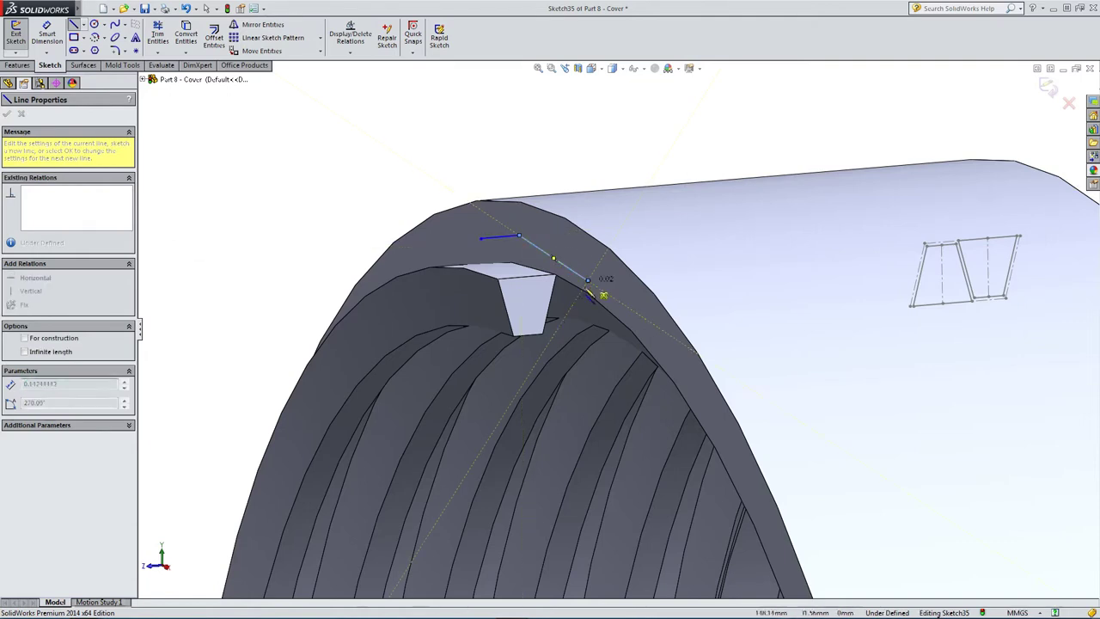
pyautogui.click(482, 288)
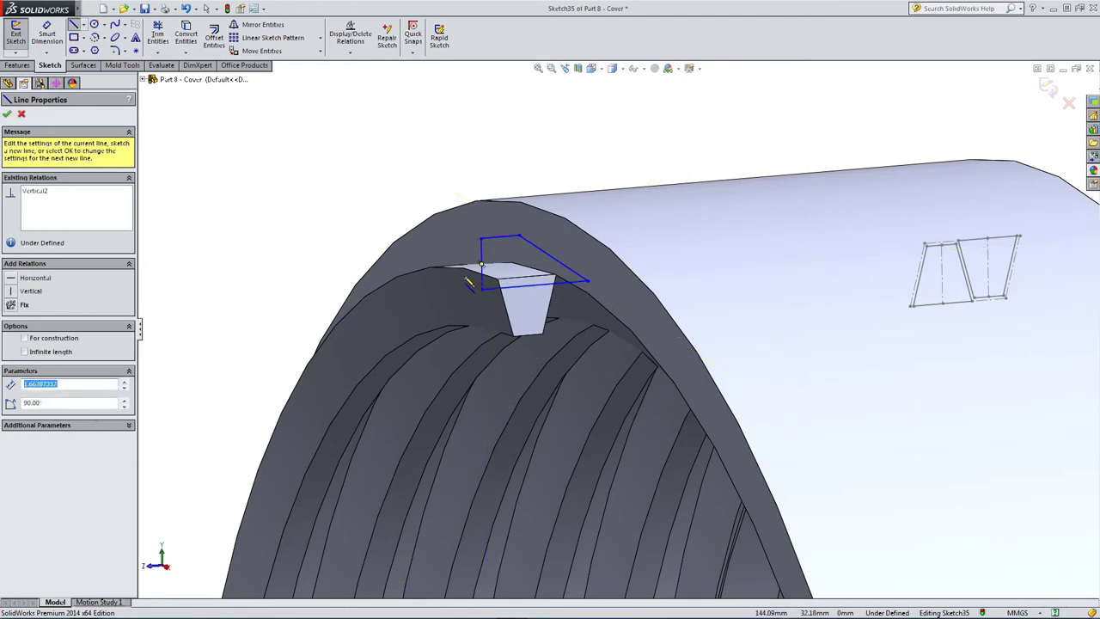
pyautogui.press('Escape')
# - Make the profile's vertical line coincident with the upper outer corner of the thread's trapezoidal end face
pyautogui.click(483, 262)
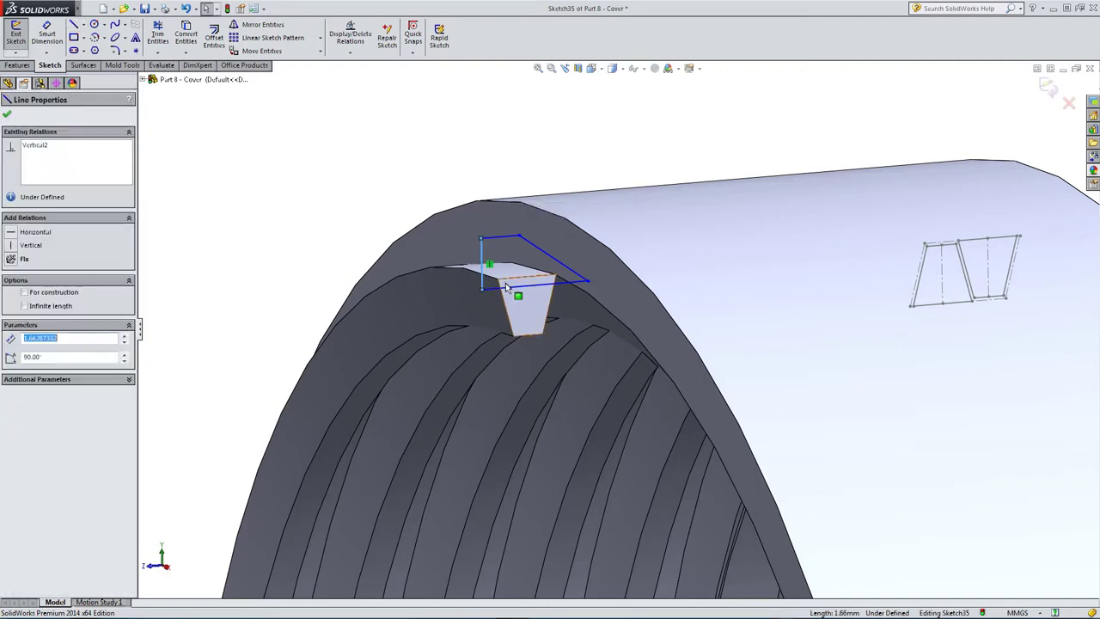
pyautogui.keyDown('ctrl'); pyautogui.click(489, 264); pyautogui.keyUp('ctrl')
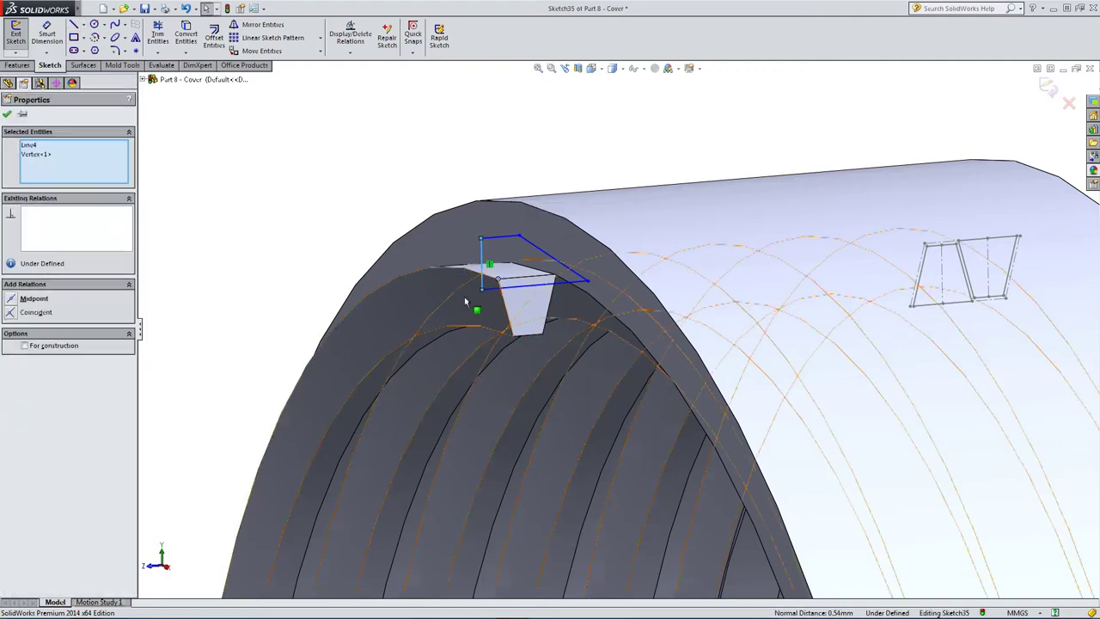
pyautogui.click(10, 313)
pyautogui.click(321, 231)
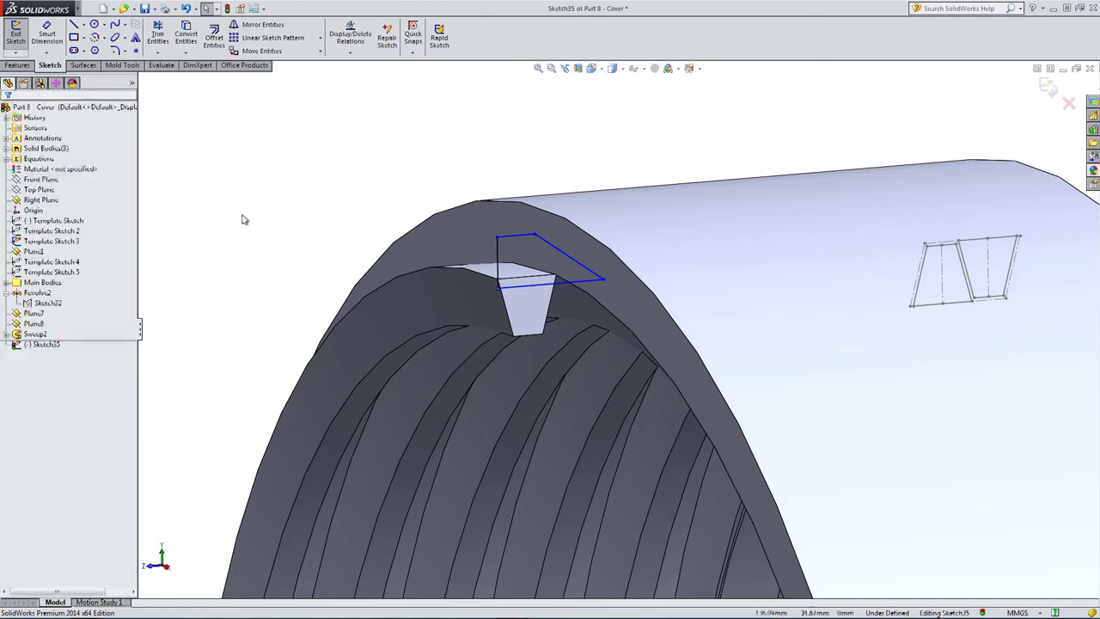
# - Make the profile's bottom line collinear with the lower edge of the thread's end face and adjust the upper line's position
pyautogui.click(530, 295)
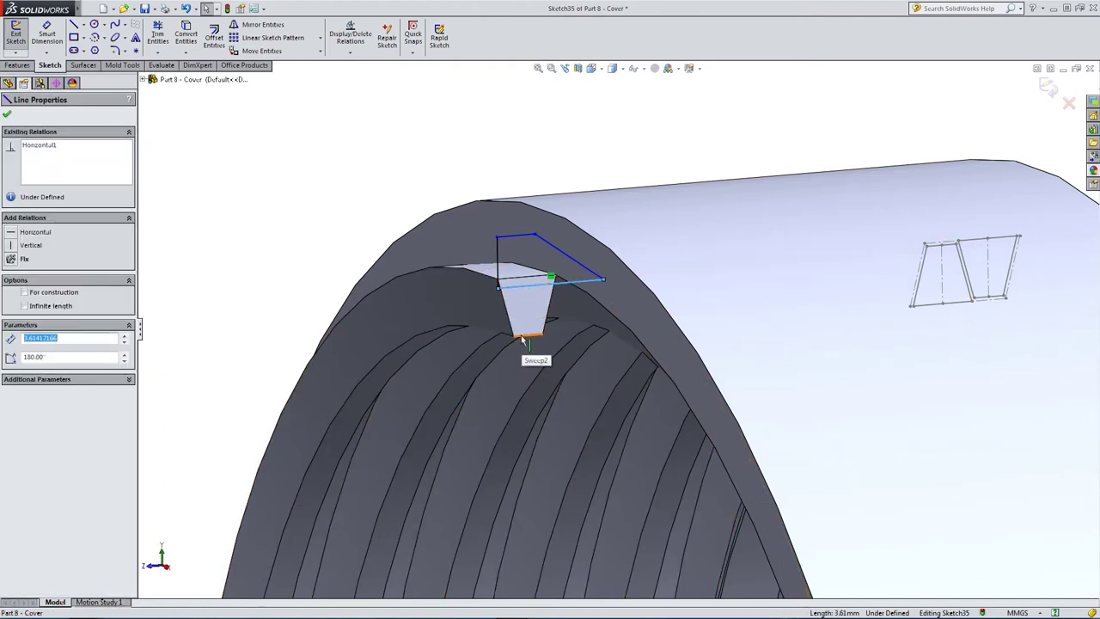
pyautogui.keyDown('ctrl'); pyautogui.click(514, 341); pyautogui.keyUp('ctrl')
pyautogui.click(11, 300)
pyautogui.click(298, 237)
pyautogui.moveTo(526, 284)
pyautogui.mouseDown()
pyautogui.moveTo(522, 256)
pyautogui.moveTo(513, 270)
pyautogui.moveTo(539, 254)
pyautogui.moveTo(533, 237)
pyautogui.mouseUp()
pyautogui.click(300, 220)
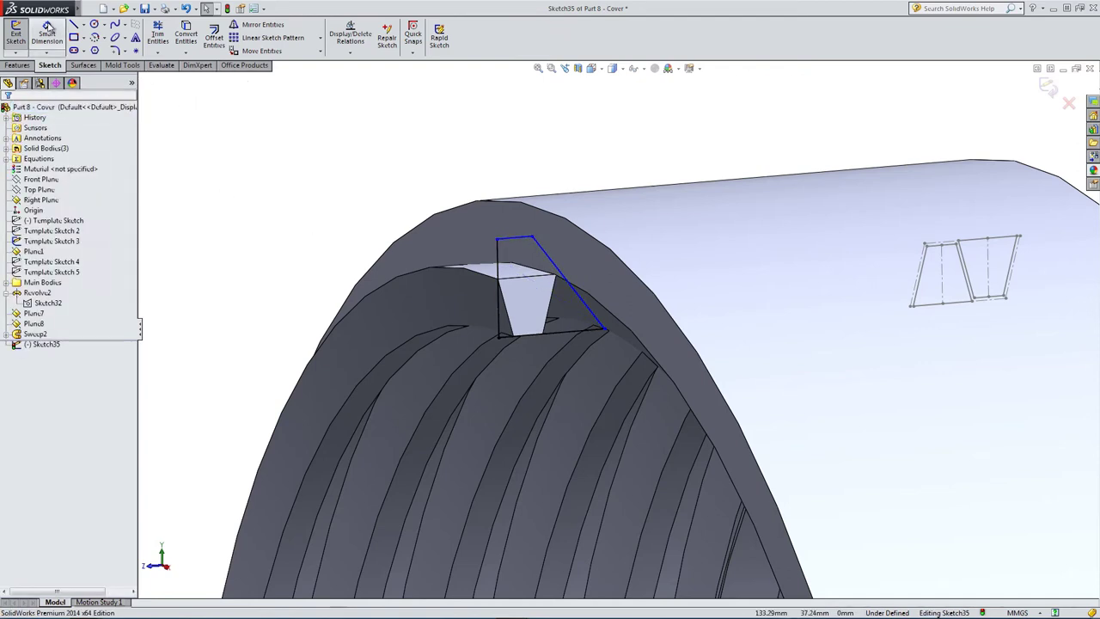
# - Make the upper line's inner endpoint coincident with the ring's outer circular end edge and shift the line slightly upward
pyautogui.click(49, 27)
pyautogui.moveTo(528, 273); pyautogui.dragTo(512, 293, button='middle')
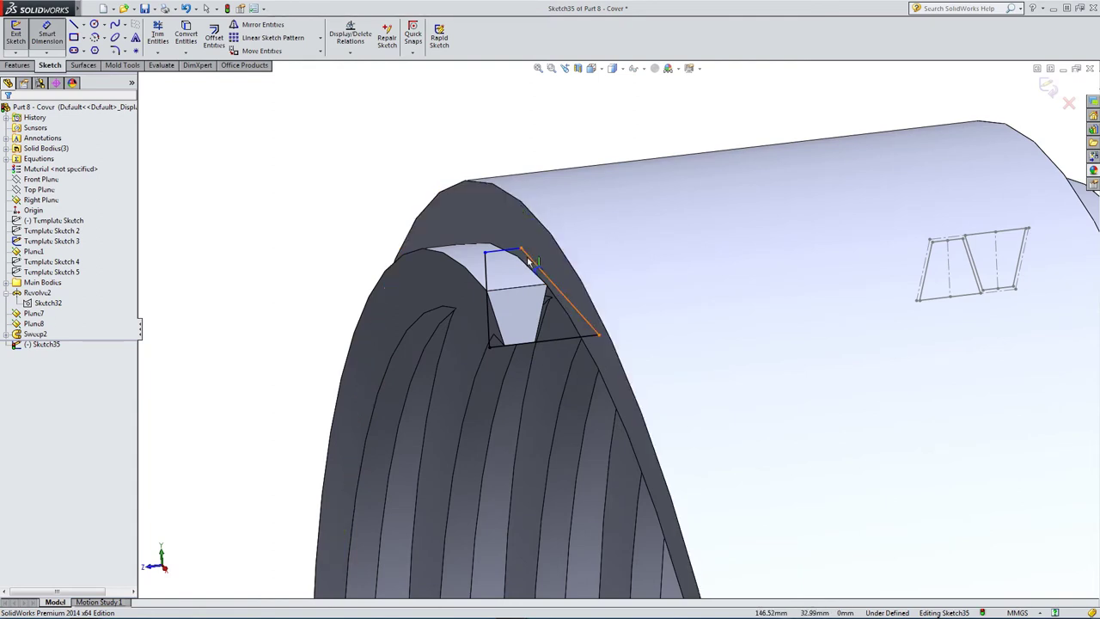
pyautogui.press('Escape')
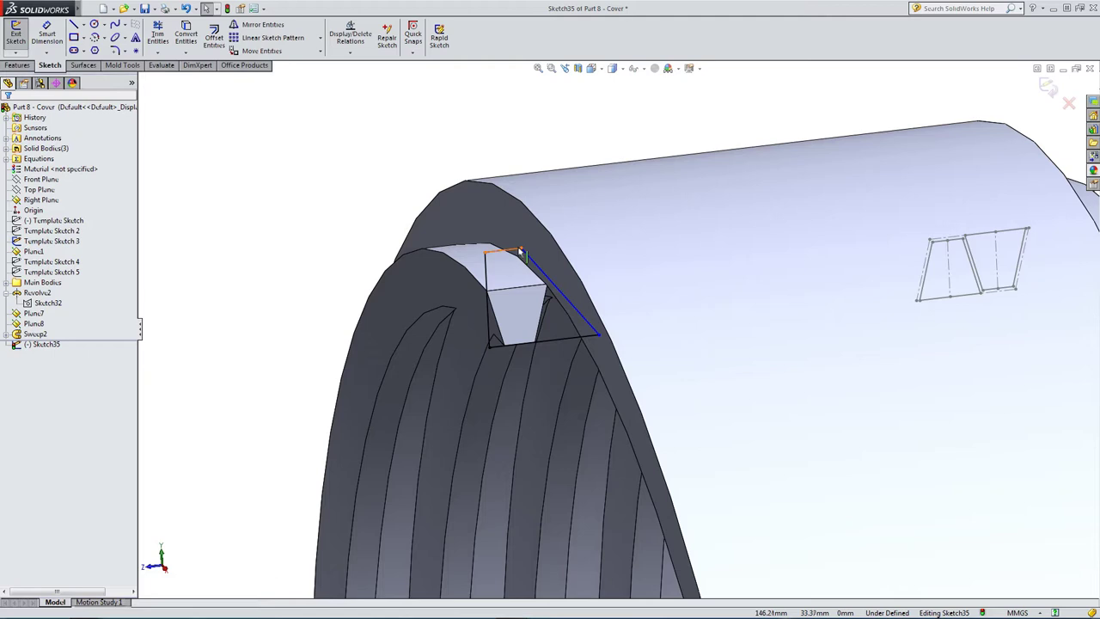
pyautogui.click(520, 250)
pyautogui.keyDown('ctrl'); pyautogui.click(524, 211); pyautogui.keyUp('ctrl')
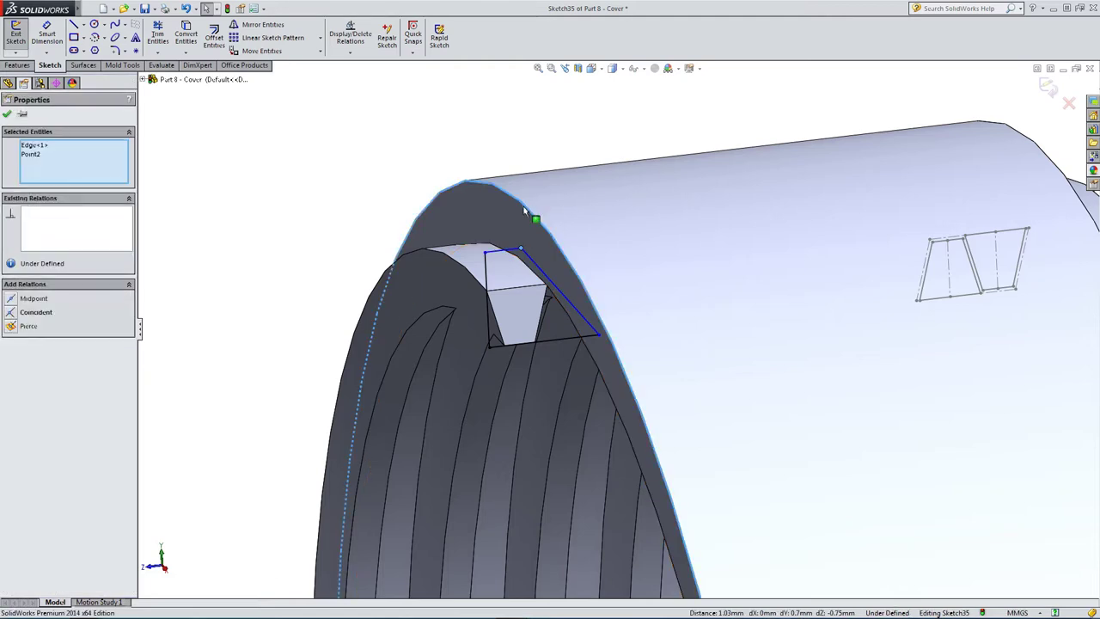
pyautogui.click(563, 154)
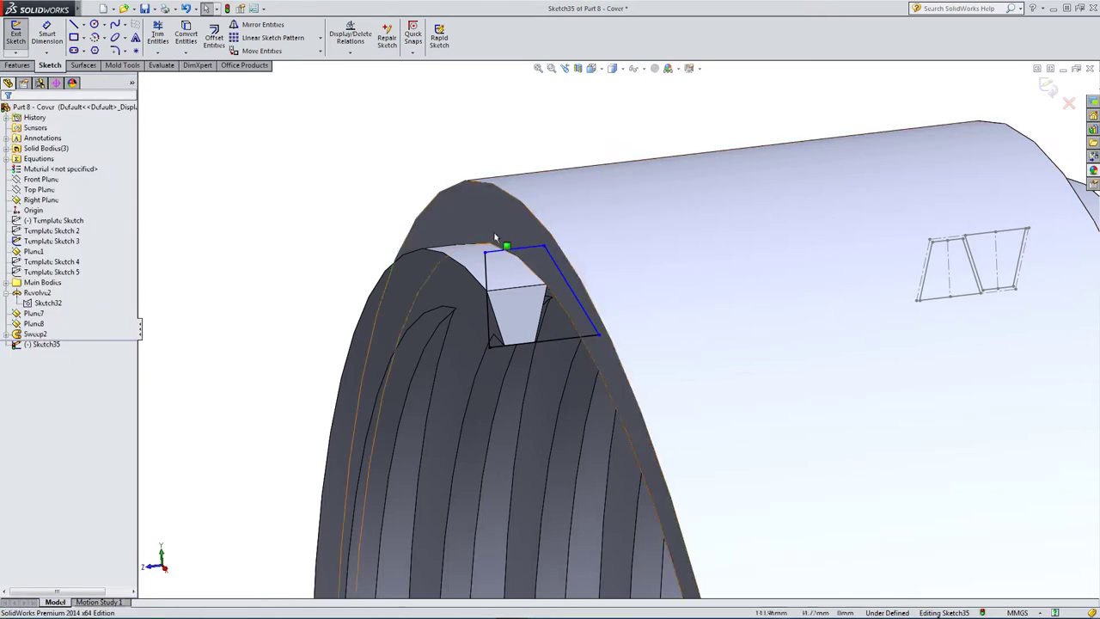
pyautogui.moveTo(538, 245)
pyautogui.mouseDown()
pyautogui.moveTo(491, 246)
pyautogui.moveTo(490, 193)
pyautogui.moveTo(500, 248)
pyautogui.mouseUp()
pyautogui.moveTo(524, 254)
pyautogui.mouseDown(button='middle')
pyautogui.moveTo(498, 233)
pyautogui.moveTo(526, 249)
pyautogui.mouseUp(button='middle')
pyautogui.click(390, 190)
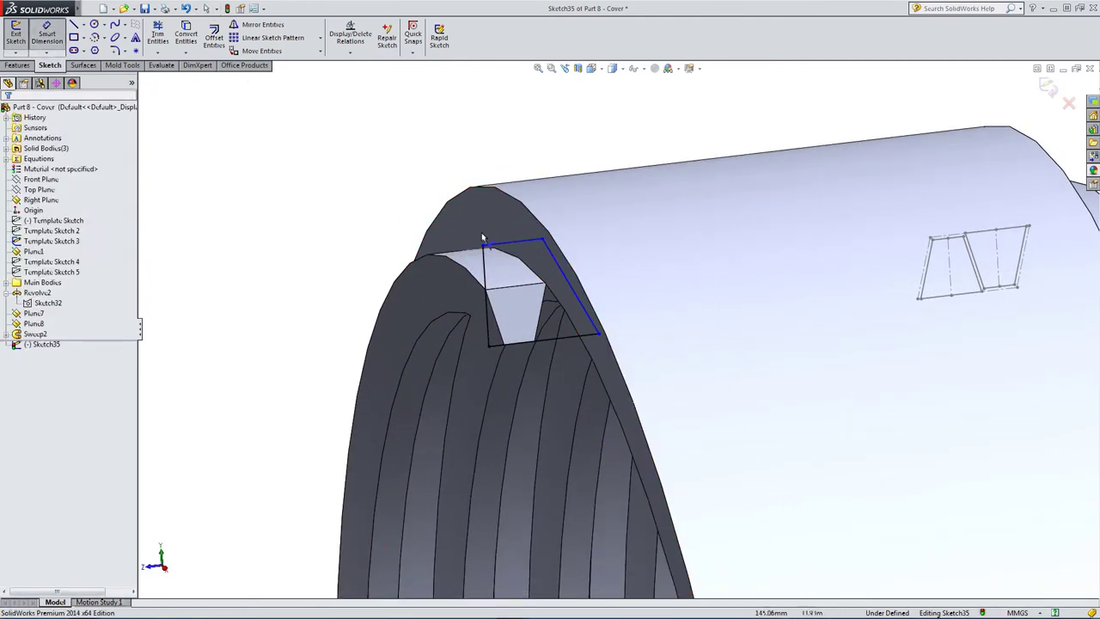
# - Dimension the profile's upper line 1 mm below the ring's outer circular edge
pyautogui.click(510, 249)
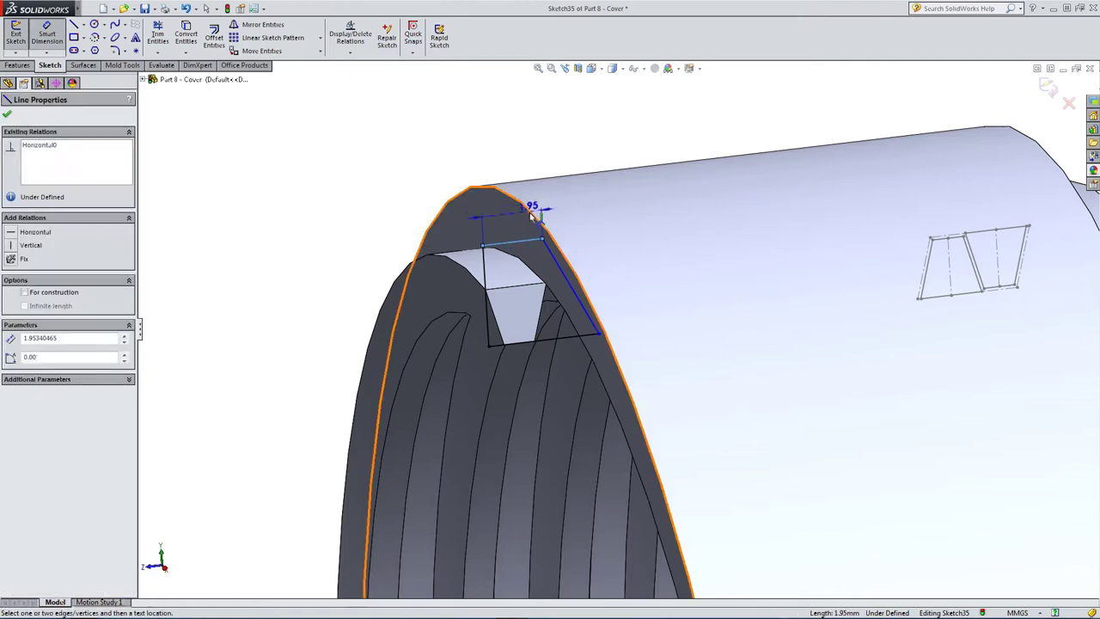
pyautogui.click(541, 224)
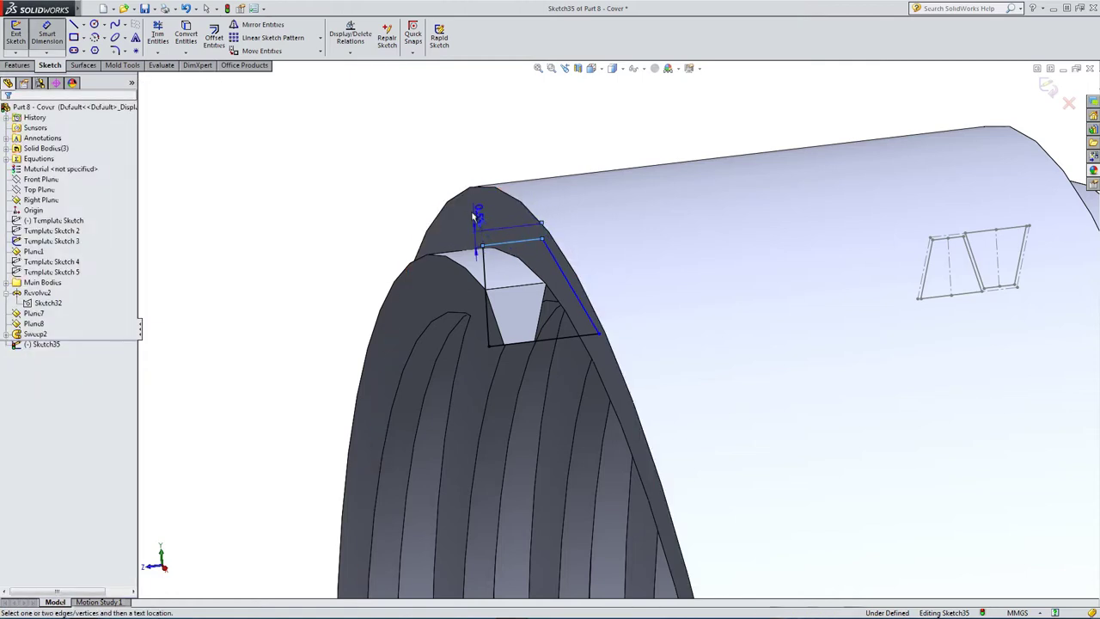
pyautogui.click(438, 156)
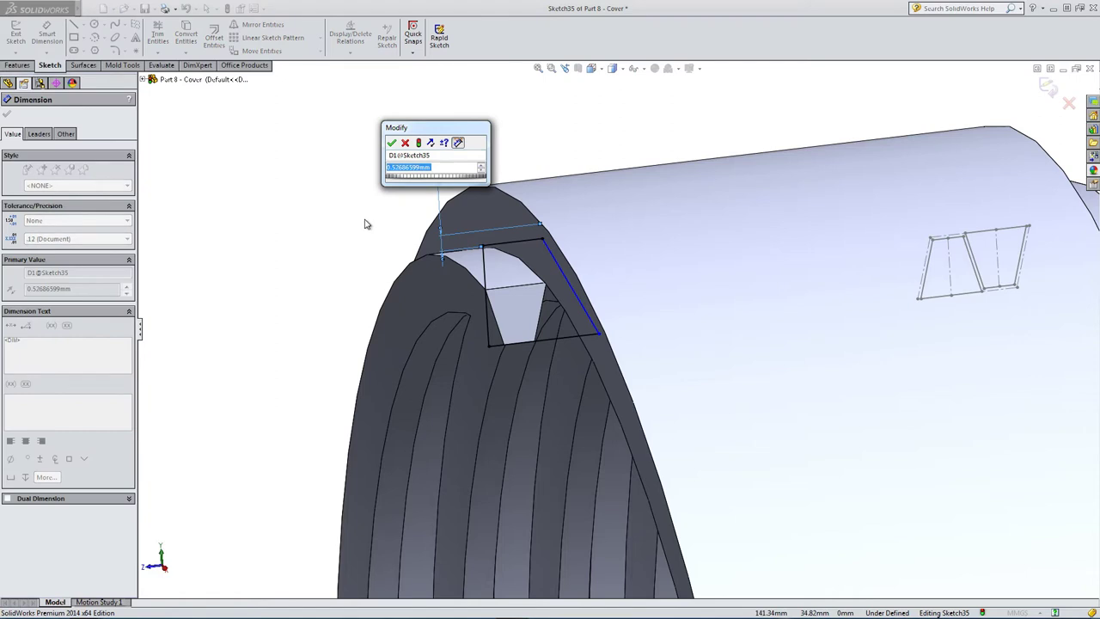
pyautogui.write('1')
pyautogui.press('Return')
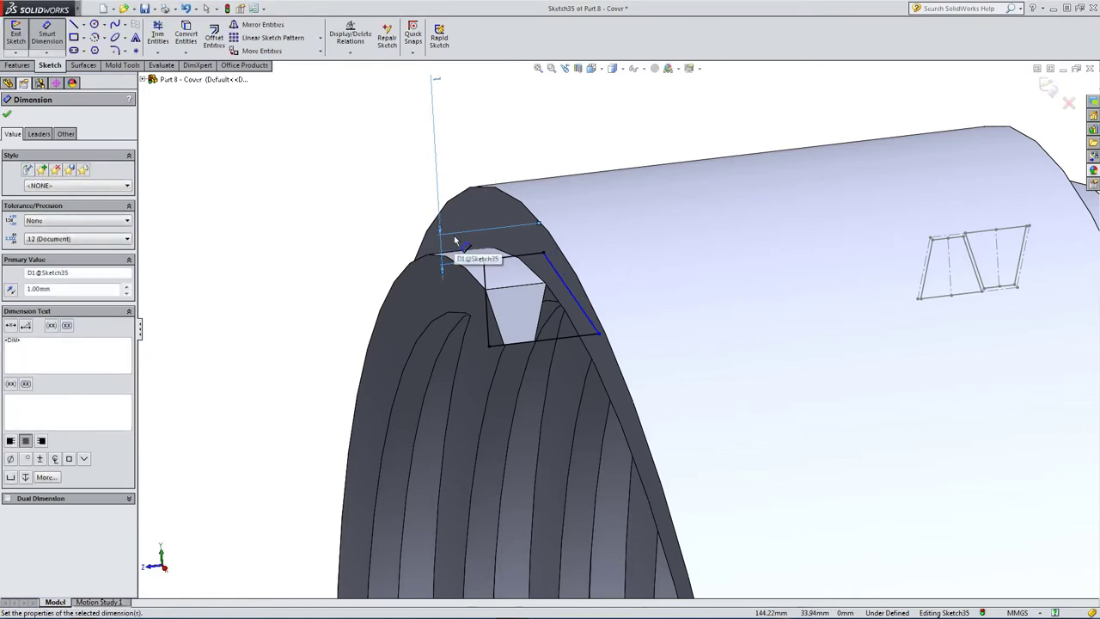
pyautogui.press('Escape')
# - Dimension the angle between the profile's slanted line and bottom line as 45 degrees in the right view
pyautogui.moveTo(483, 317); pyautogui.dragTo(477, 259, button='middle')
pyautogui.scroll(-3, 475, 260)
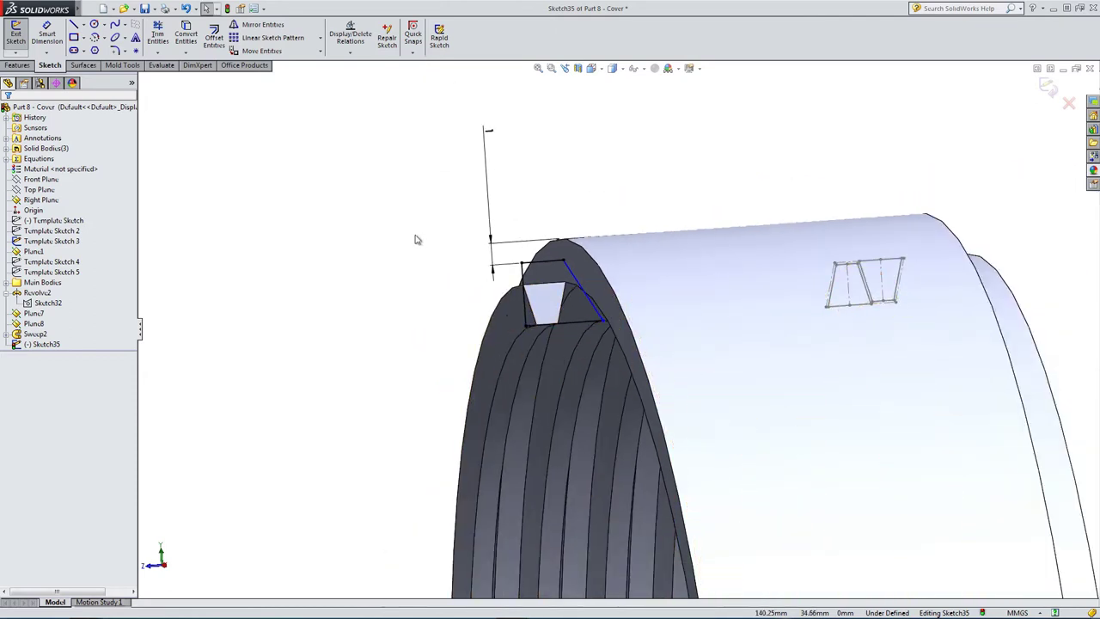
pyautogui.click(591, 69)
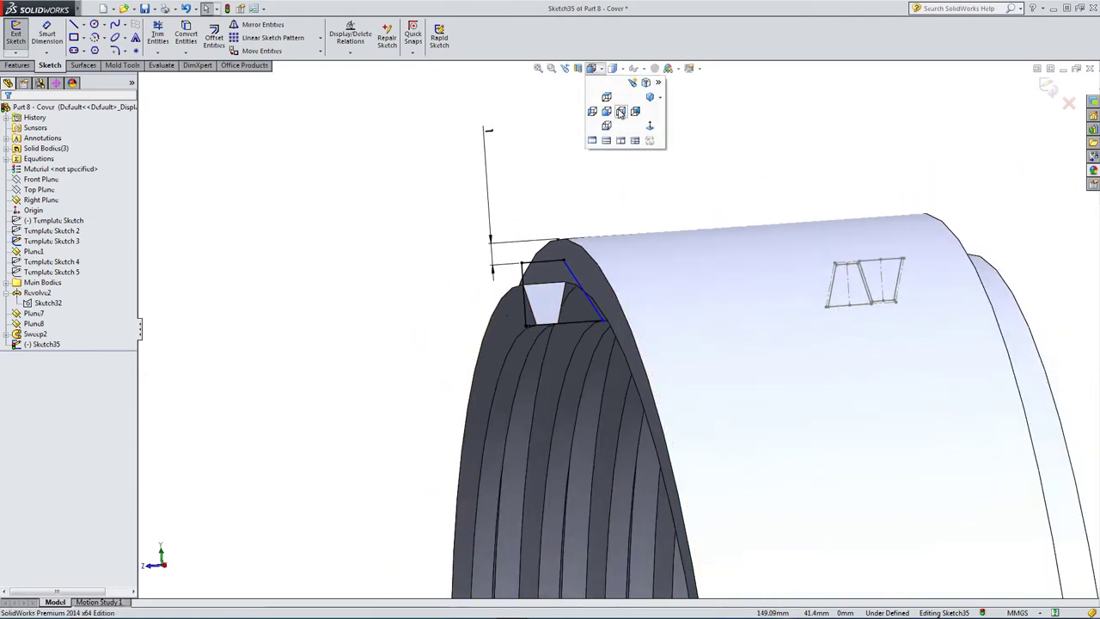
pyautogui.click(620, 112)
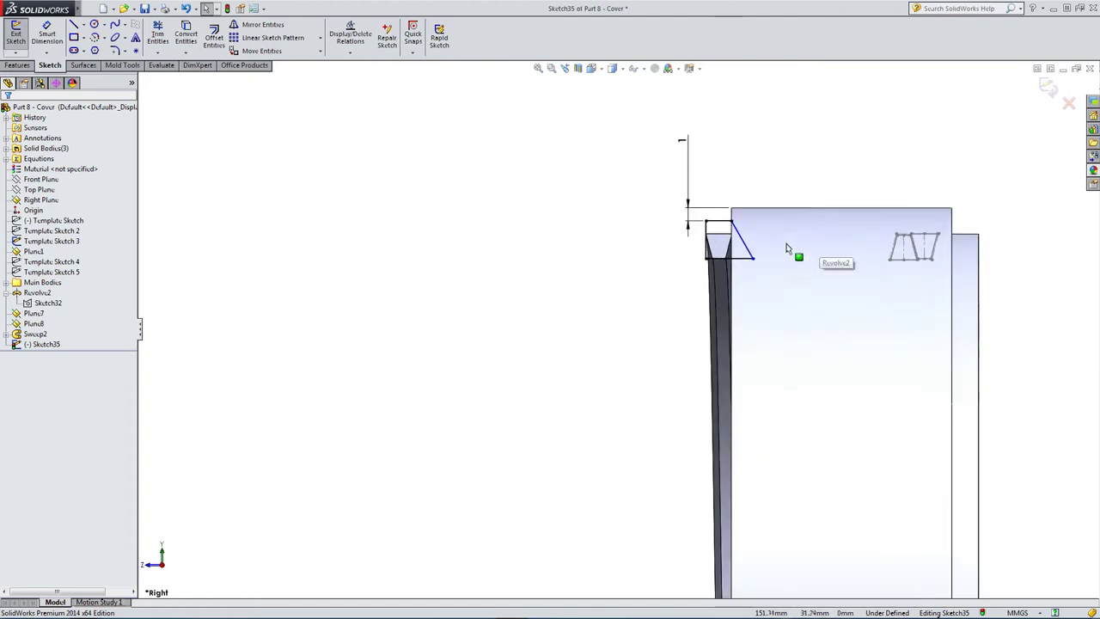
pyautogui.scroll(-5, 782, 243)
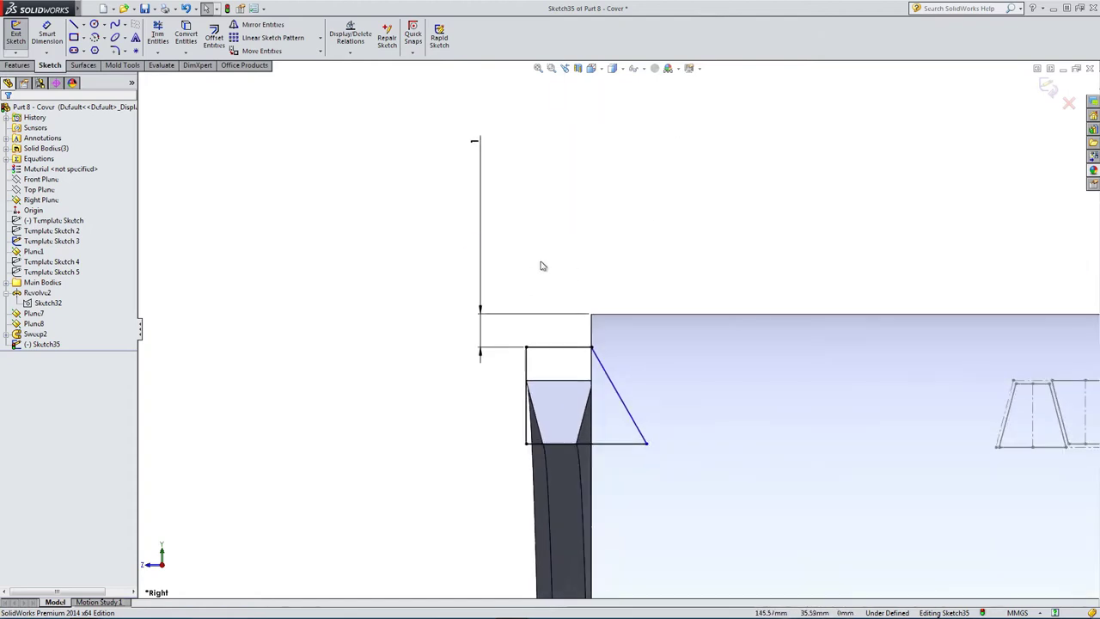
pyautogui.click(46, 34)
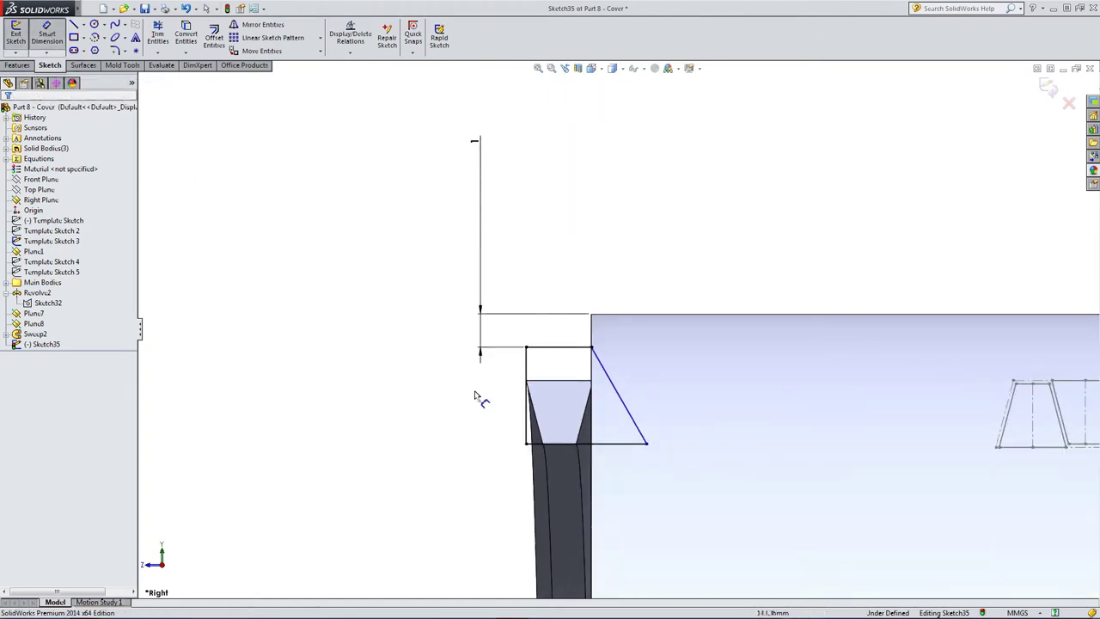
pyautogui.click(606, 445)
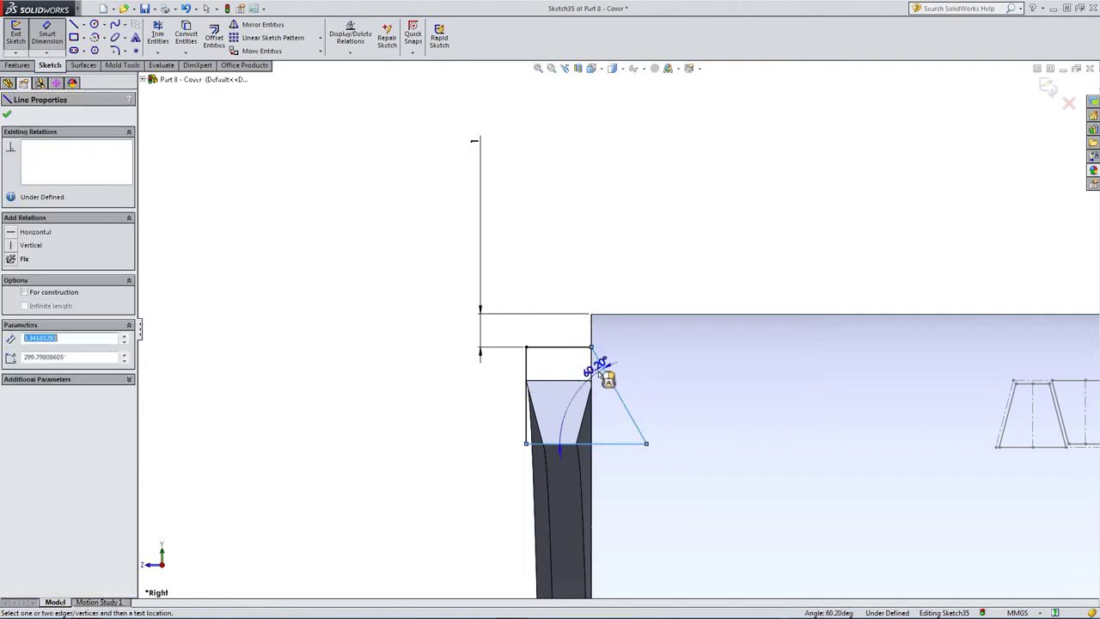
pyautogui.click(598, 364)
pyautogui.click(574, 395)
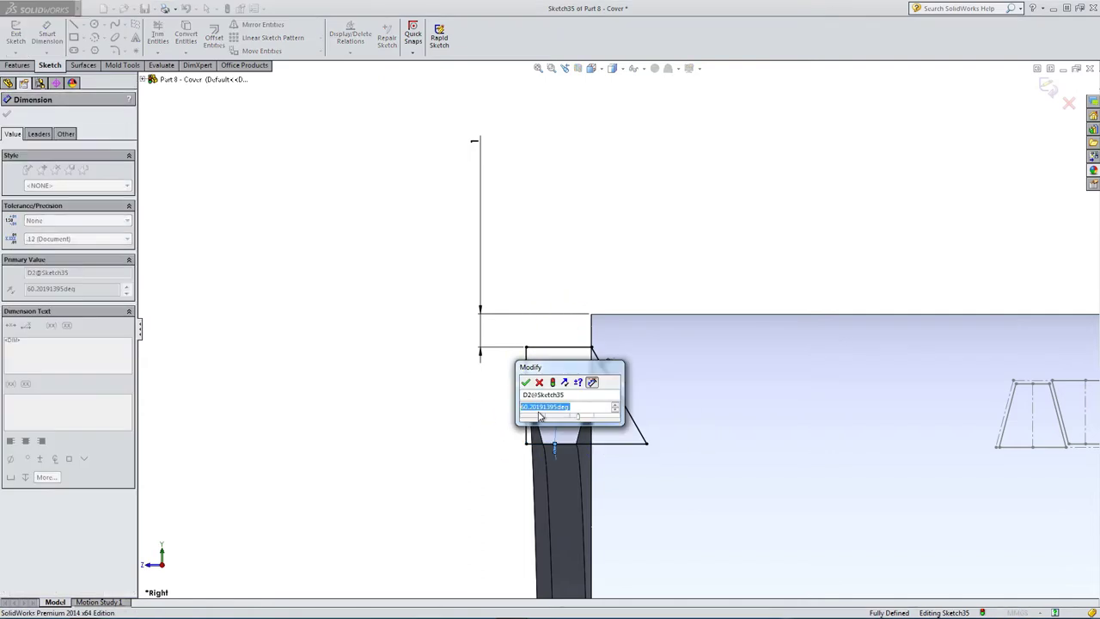
pyautogui.write('45')
pyautogui.press('Return')
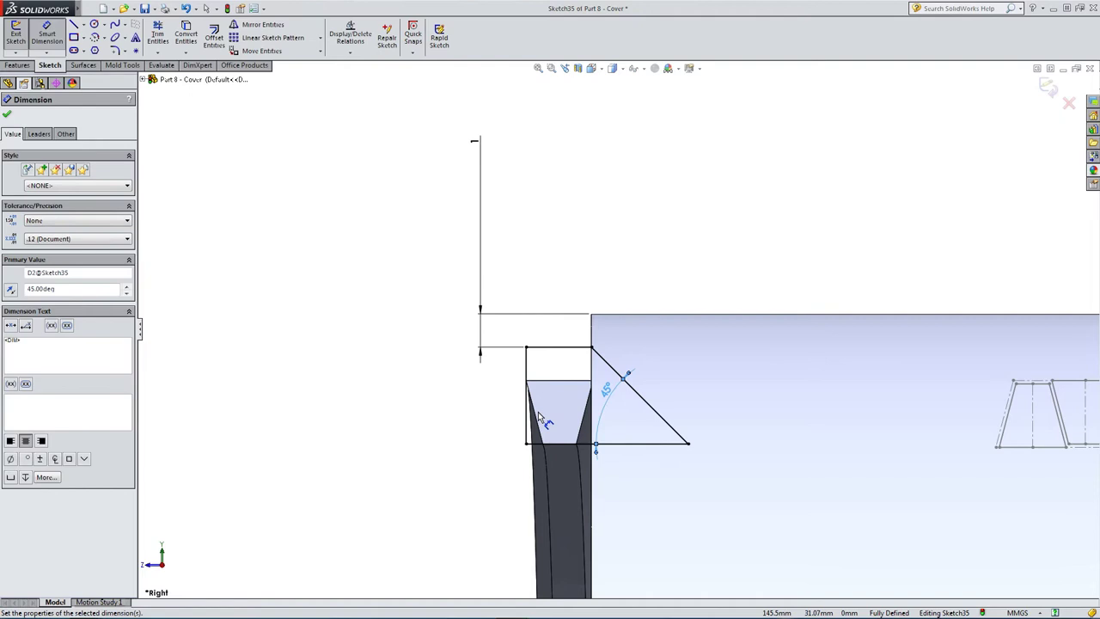
pyautogui.press('Escape')
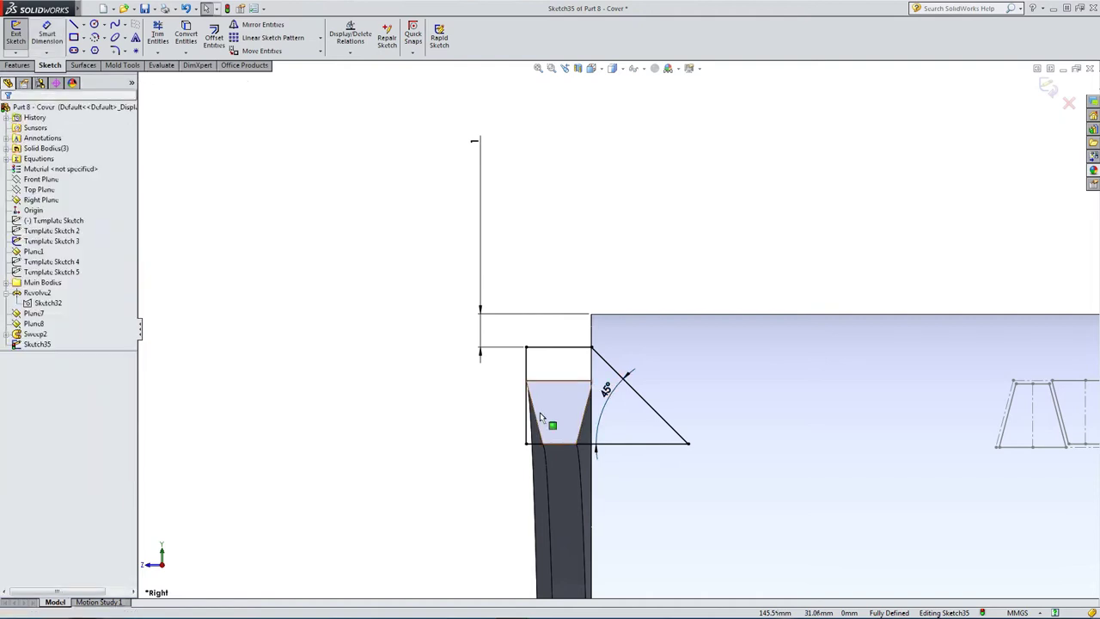
# - Show the ring in section view and set the upper line's distance from the ring's outer edge to 0.75 mm
pyautogui.click(578, 69)
pyautogui.click(7, 113)
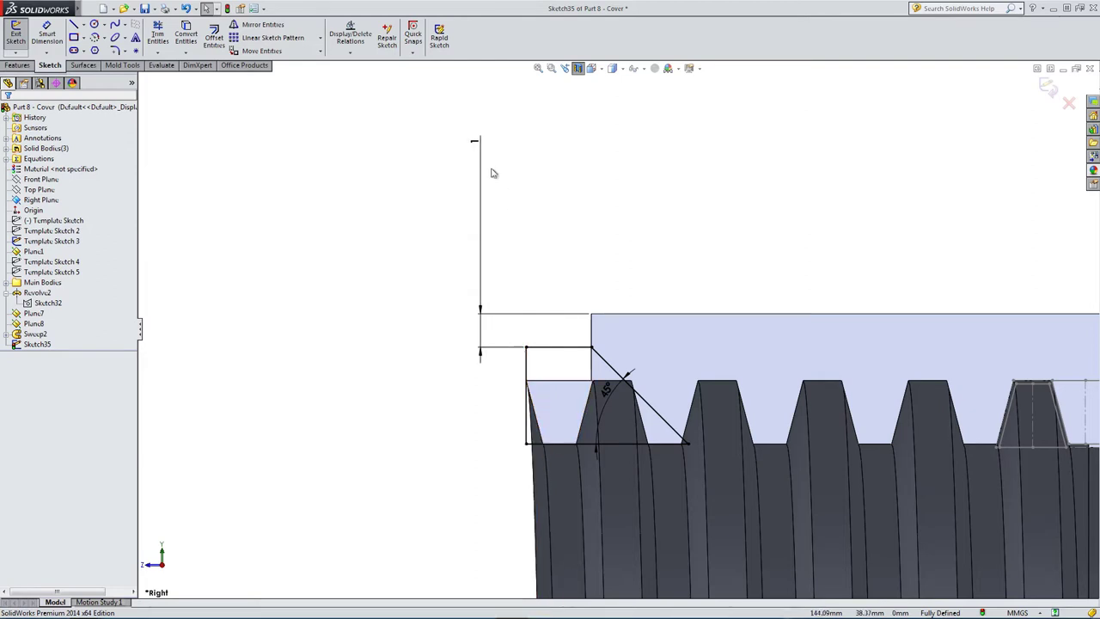
pyautogui.doubleClick(475, 144)
pyautogui.write('0.')
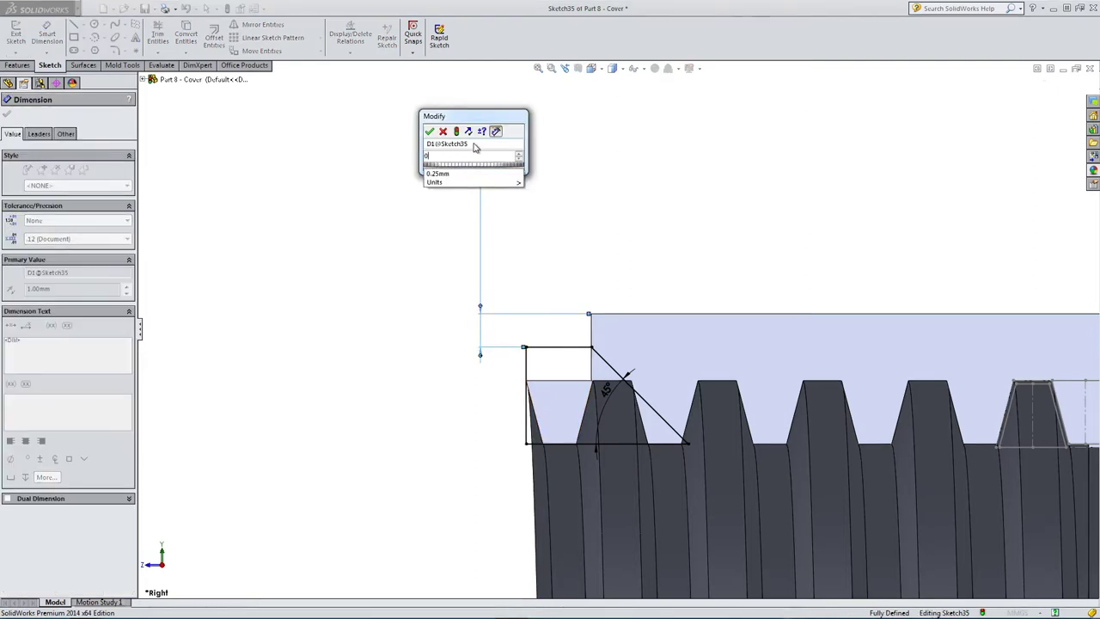
pyautogui.write('75')
pyautogui.press('Return')
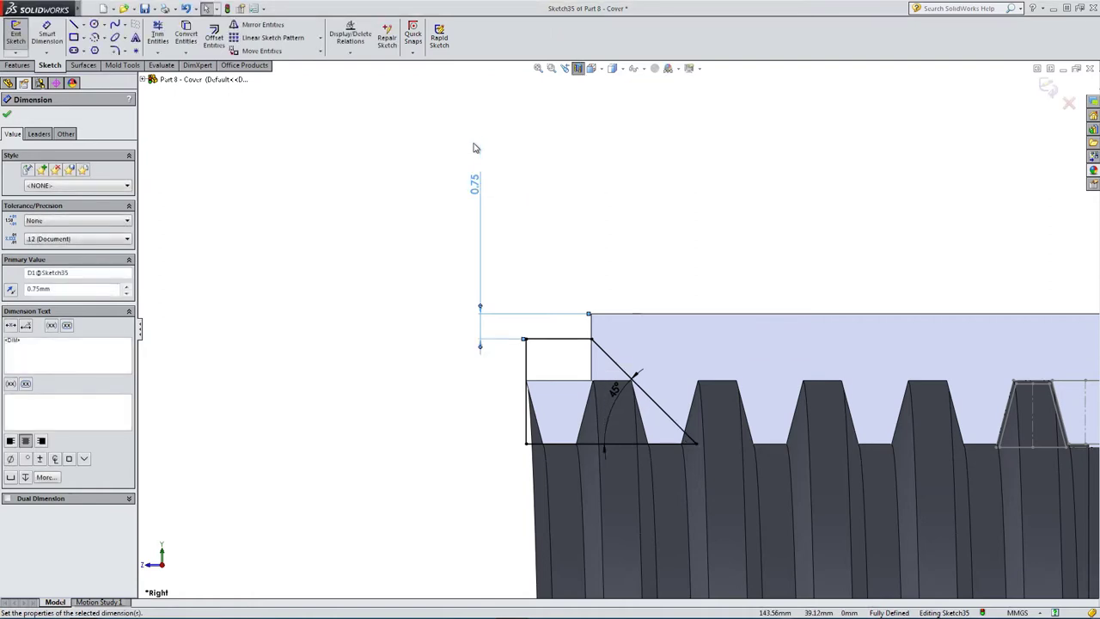
pyautogui.press('Escape')
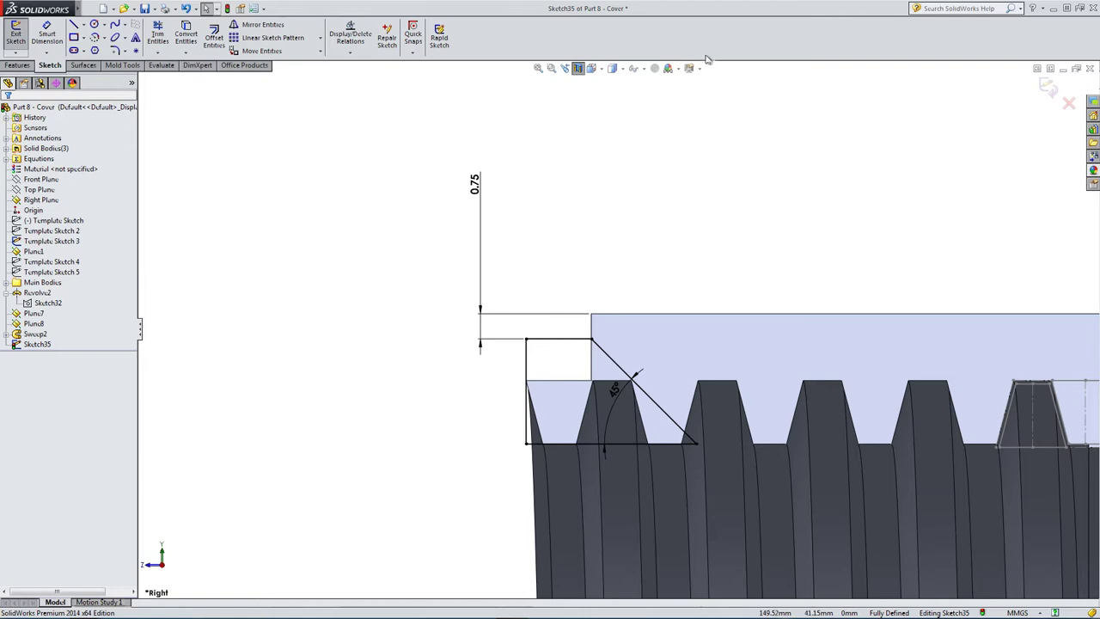
# - Revolve-cut the chamfer profile 360 degrees about the ring's central axis, limiting the cut to the swept thread body
pyautogui.click(18, 66)
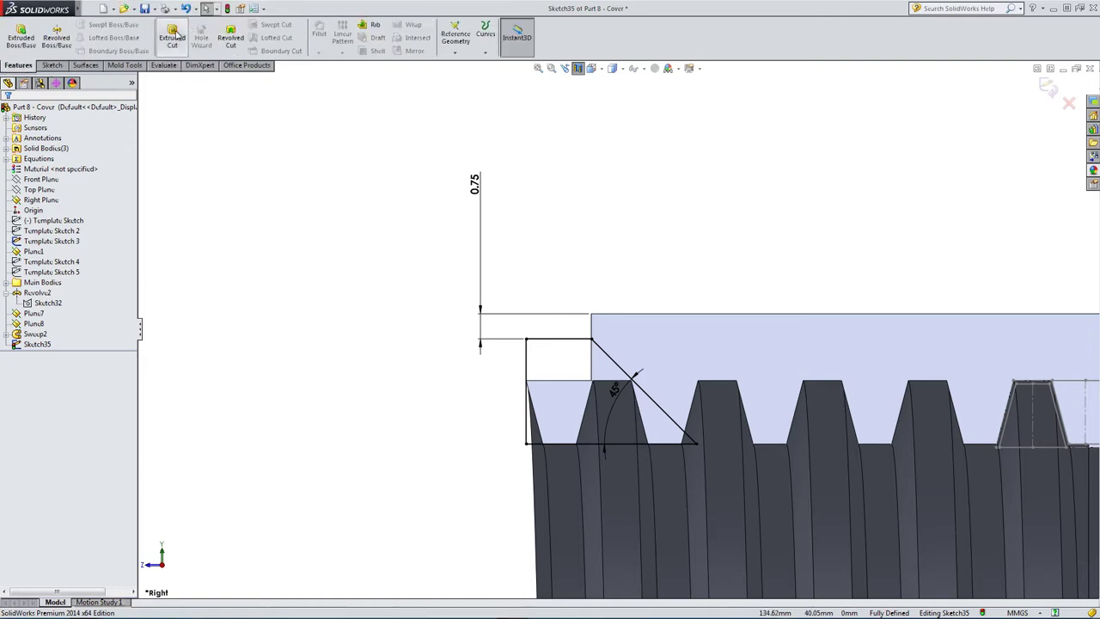
pyautogui.click(232, 39)
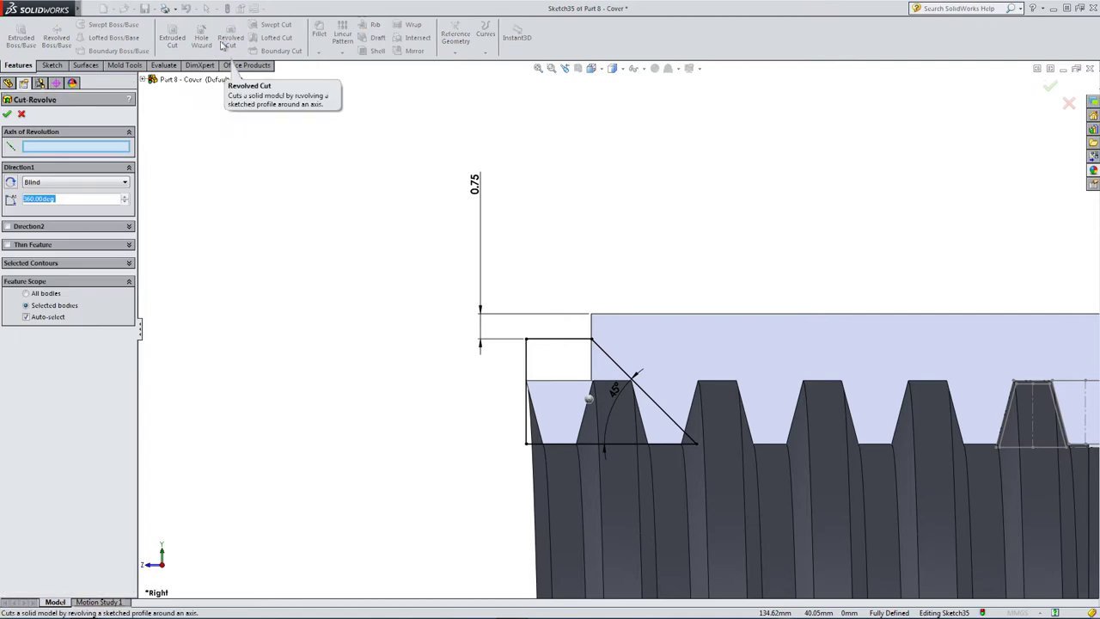
pyautogui.scroll(10, 466, 380)
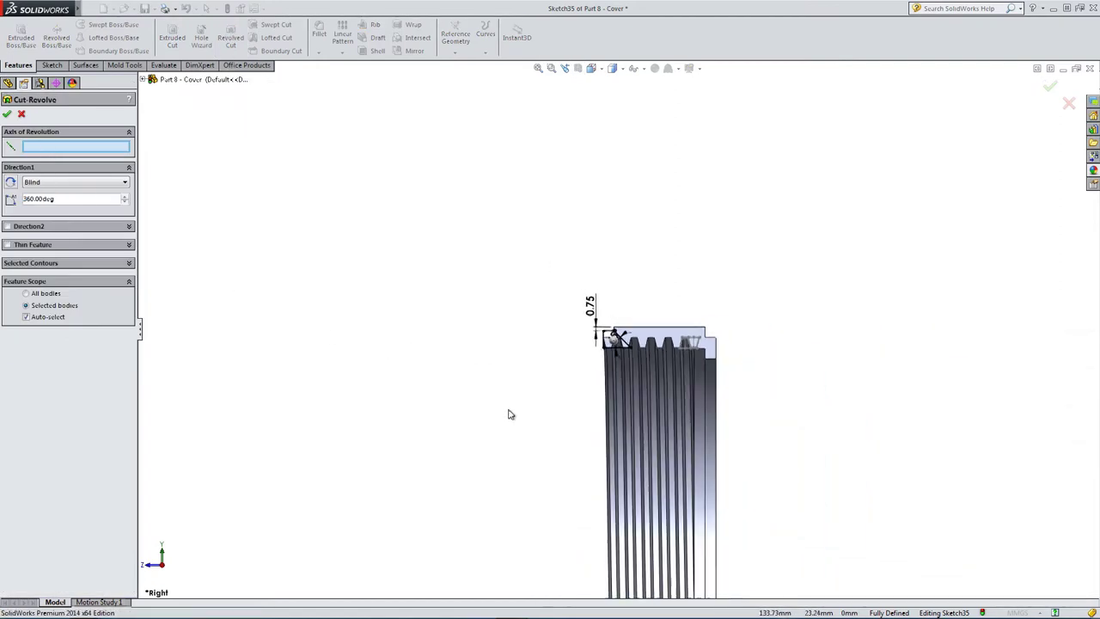
pyautogui.click(644, 71)
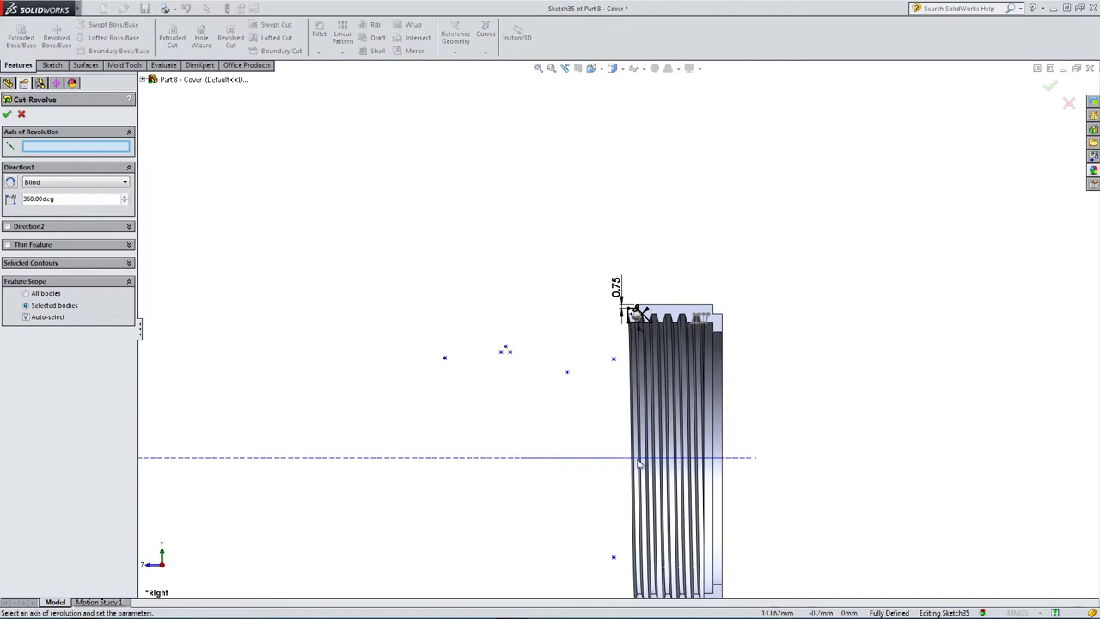
pyautogui.click(685, 458)
pyautogui.moveTo(555, 475); pyautogui.dragTo(445, 313, button='middle')
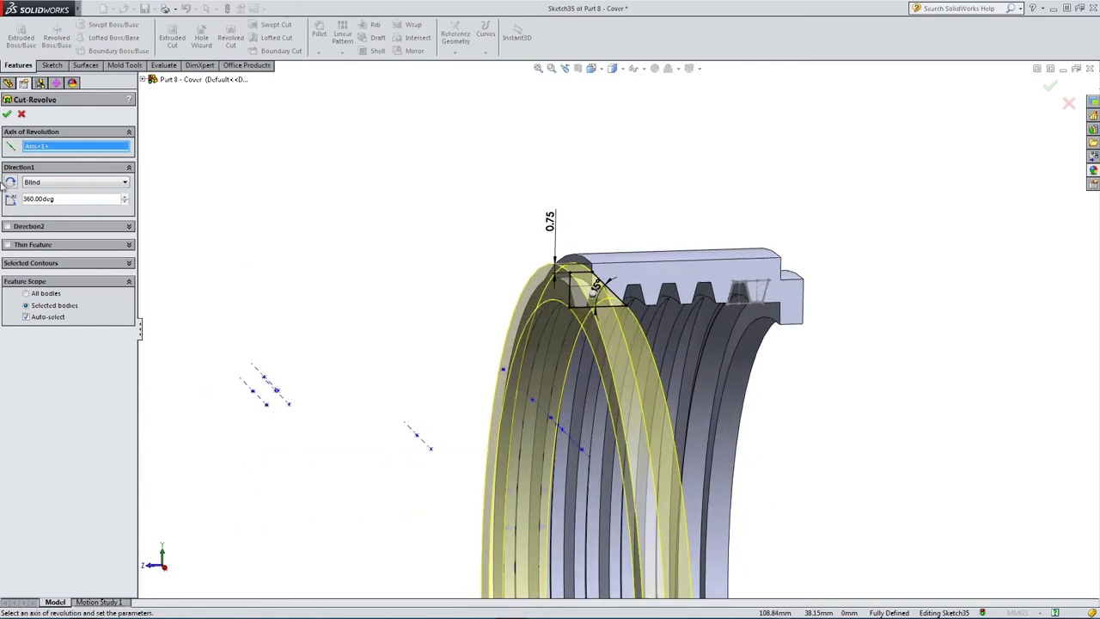
pyautogui.click(26, 317)
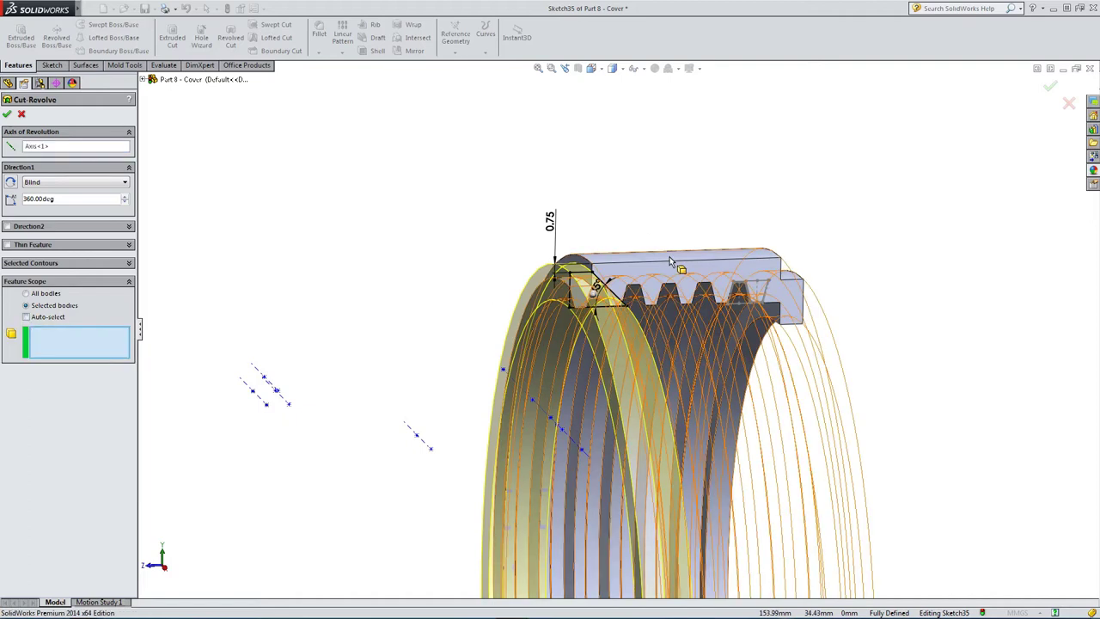
pyautogui.click(8, 117)
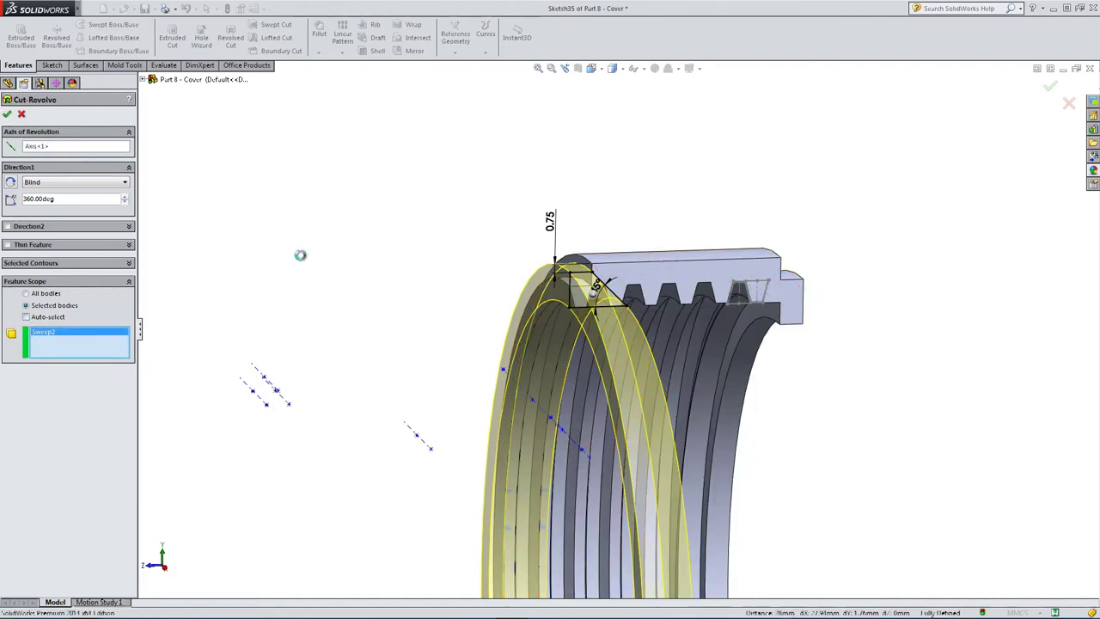
pyautogui.click(484, 278)
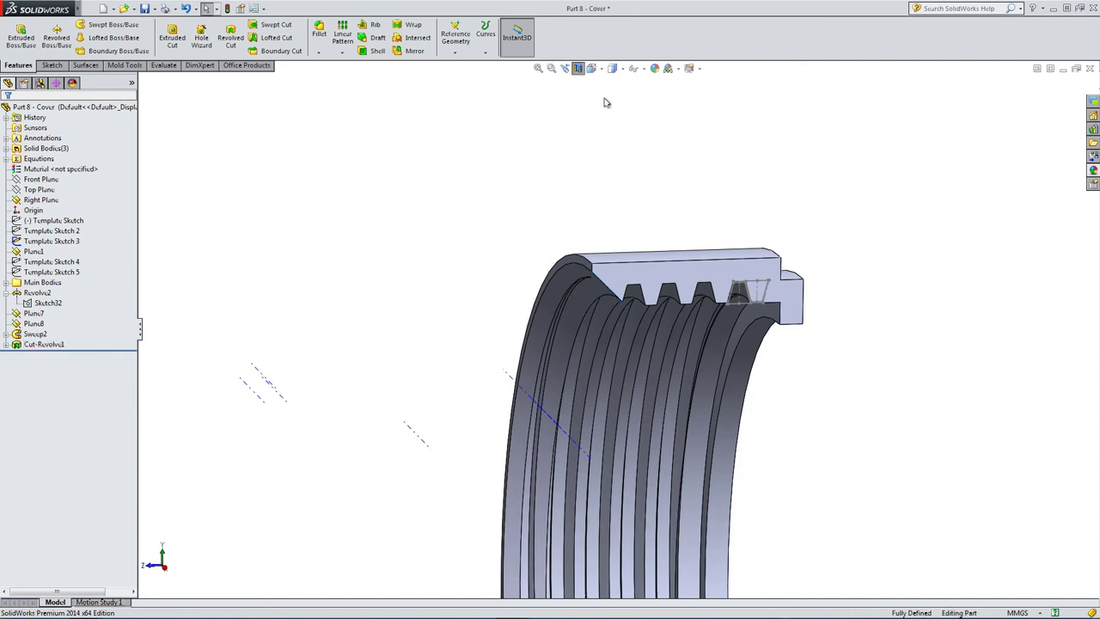
# - Turn off the ring's section view and hide the temporary axes and sketches
pyautogui.moveTo(633, 321); pyautogui.dragTo(556, 250, button='middle')
pyautogui.scroll(-3, 673, 172)
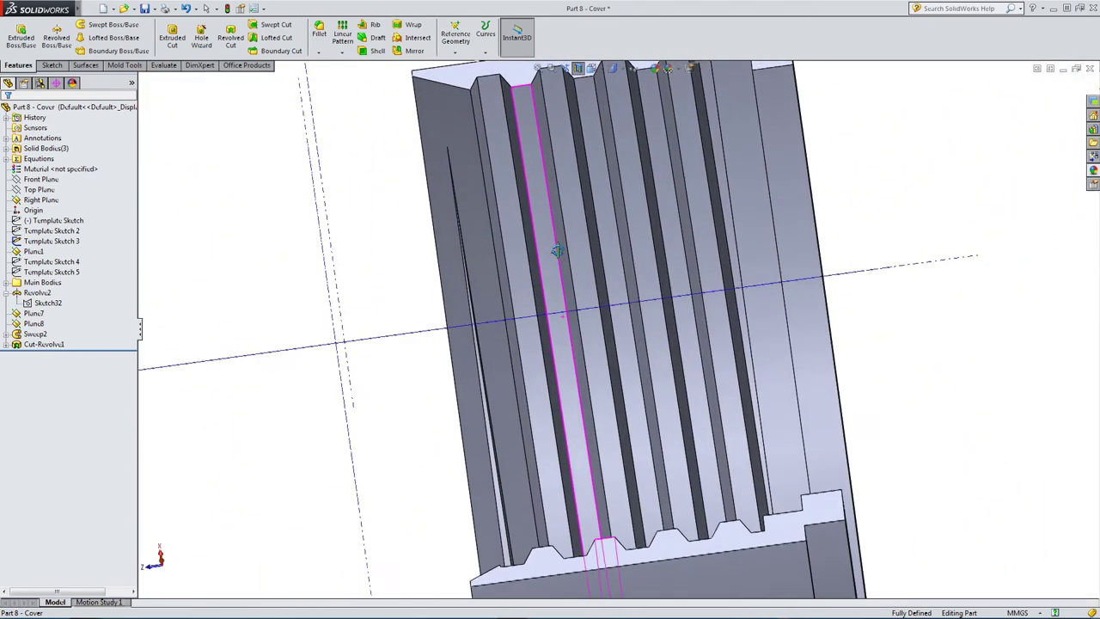
pyautogui.click(577, 70)
pyautogui.scroll(4, 447, 243)
pyautogui.moveTo(456, 280); pyautogui.dragTo(520, 176, button='middle')
pyautogui.scroll(4, 452, 498)
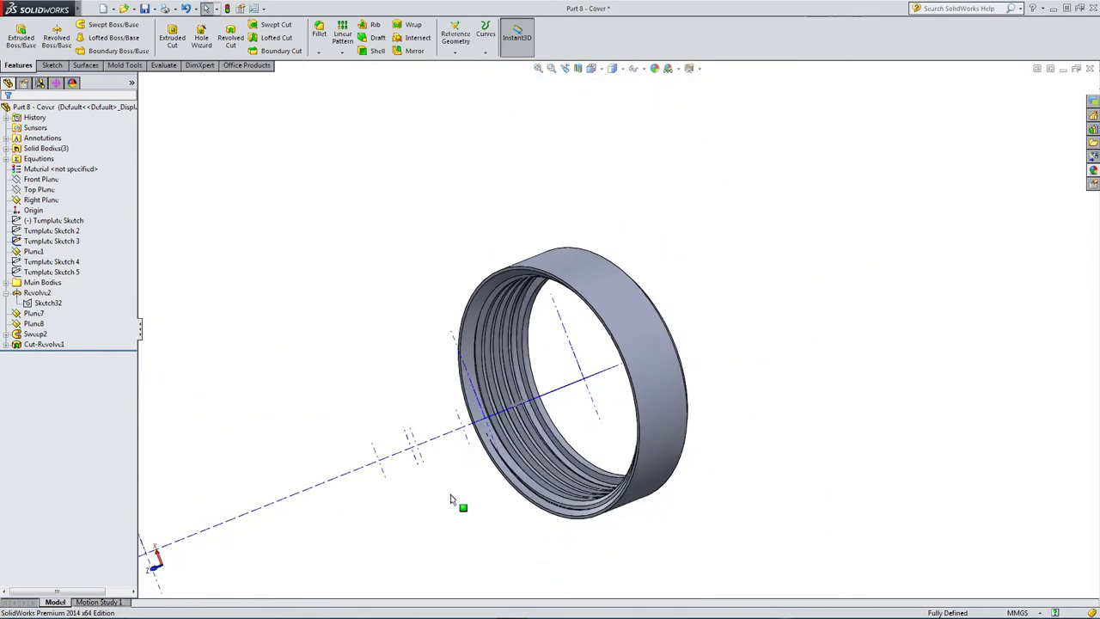
pyautogui.click(634, 71)
pyautogui.click(634, 149)
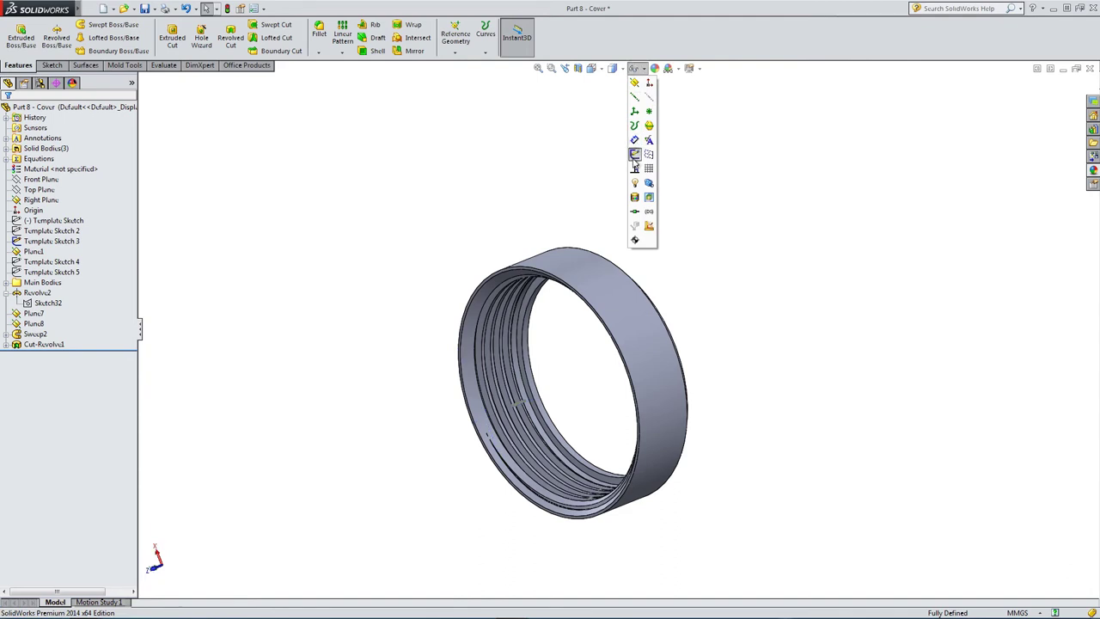
# - Fillet the thread's innermost edge, nearest the ring's inner shoulder, with a 0.25 mm radius
pyautogui.scroll(-10, 515, 460)
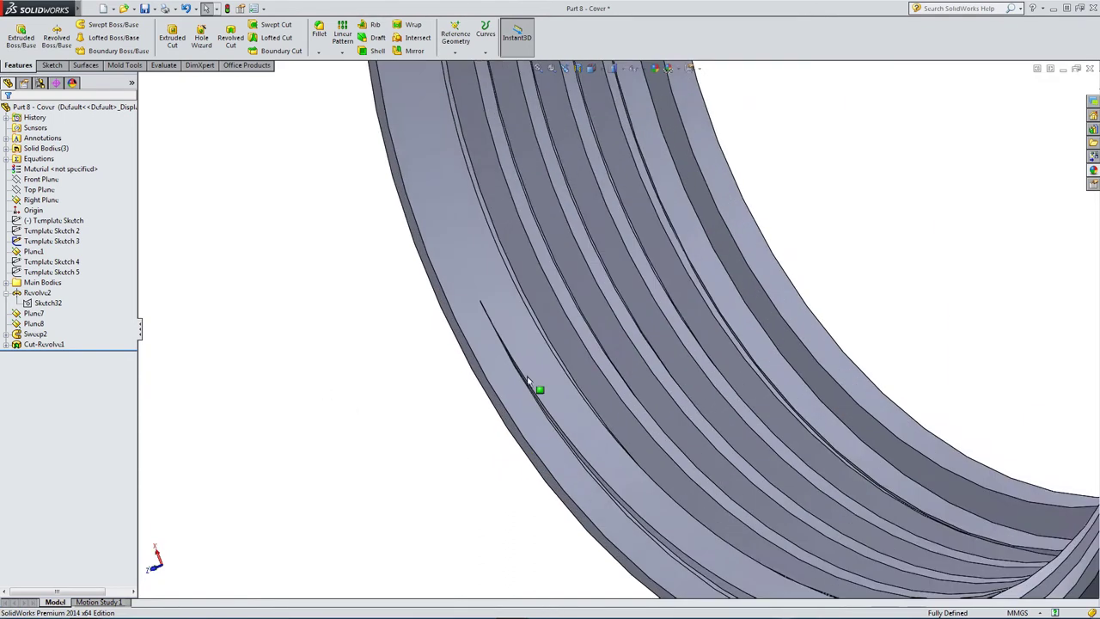
pyautogui.scroll(3, 490, 386)
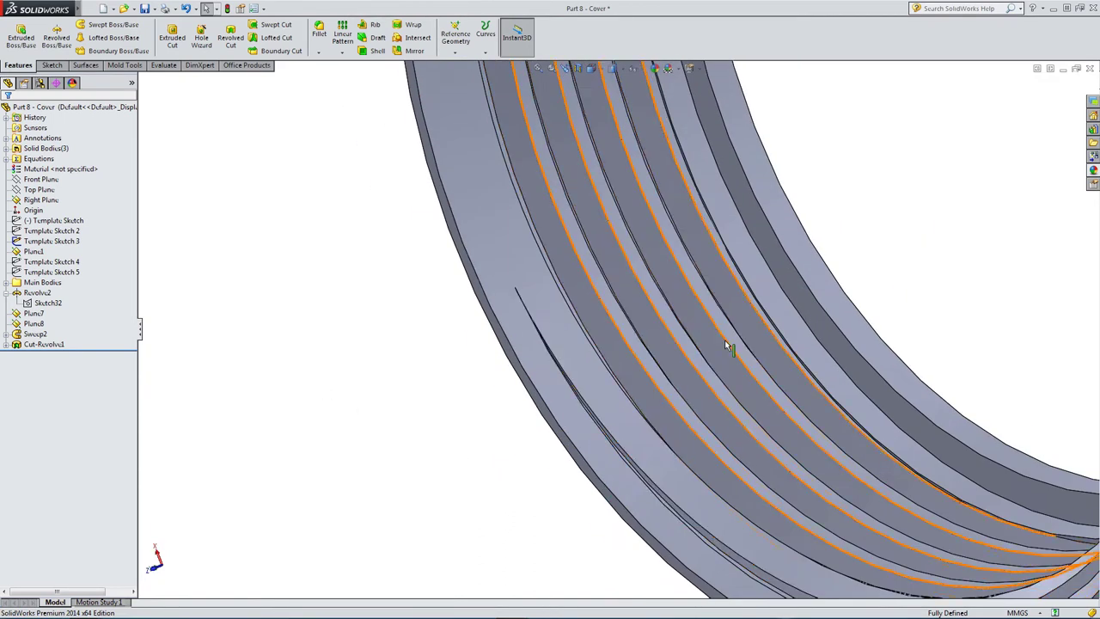
pyautogui.scroll(-3, 772, 314)
pyautogui.scroll(3, 772, 315)
pyautogui.scroll(-4, 515, 146)
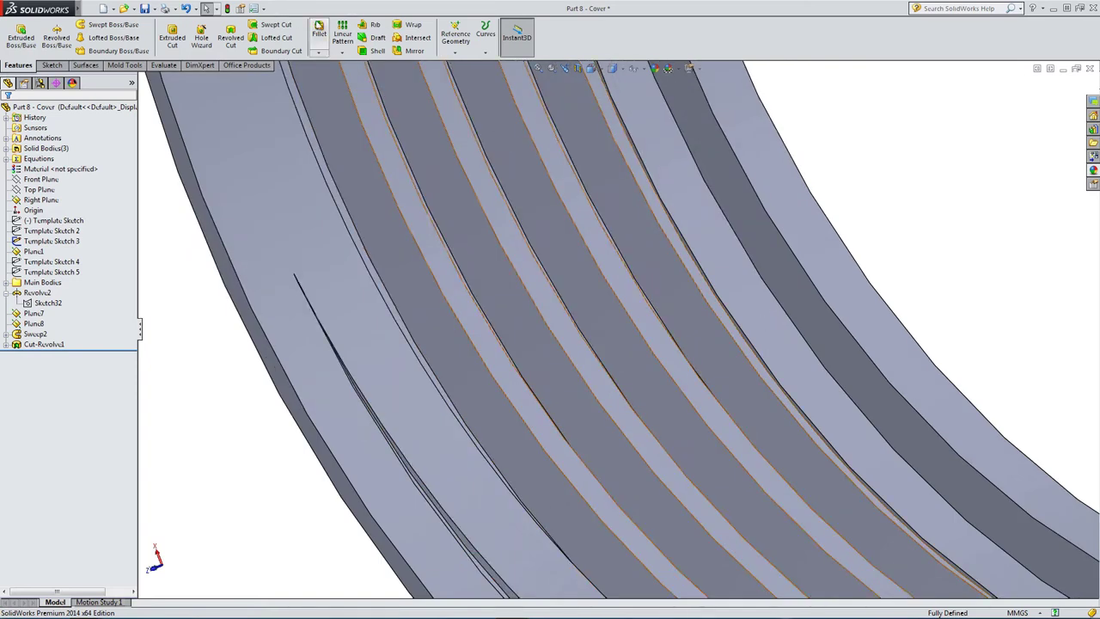
pyautogui.click(318, 27)
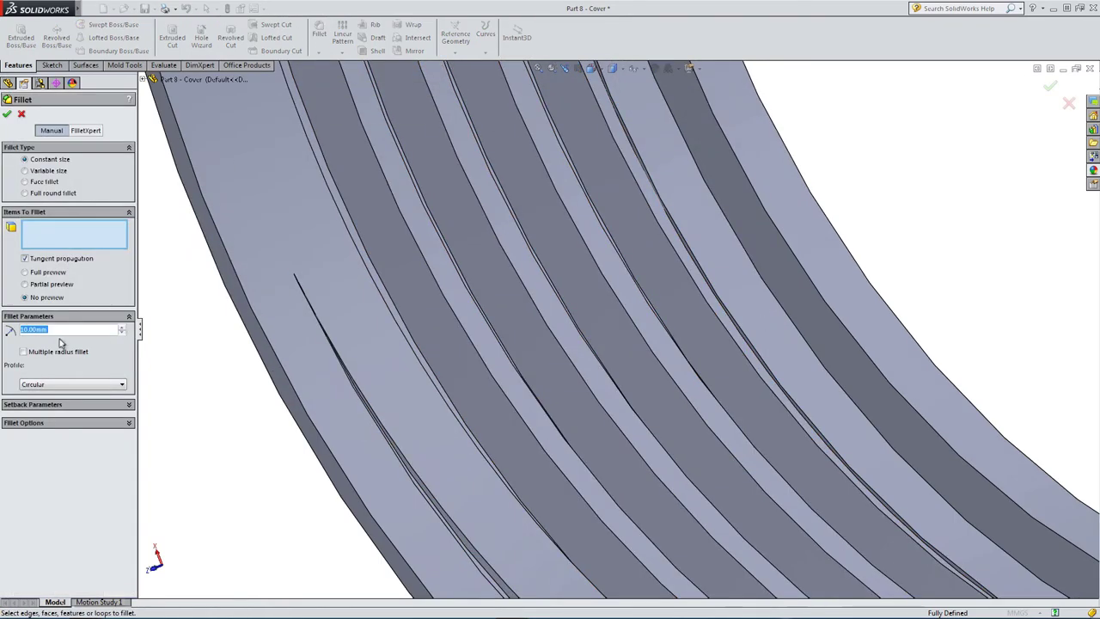
pyautogui.write('0.')
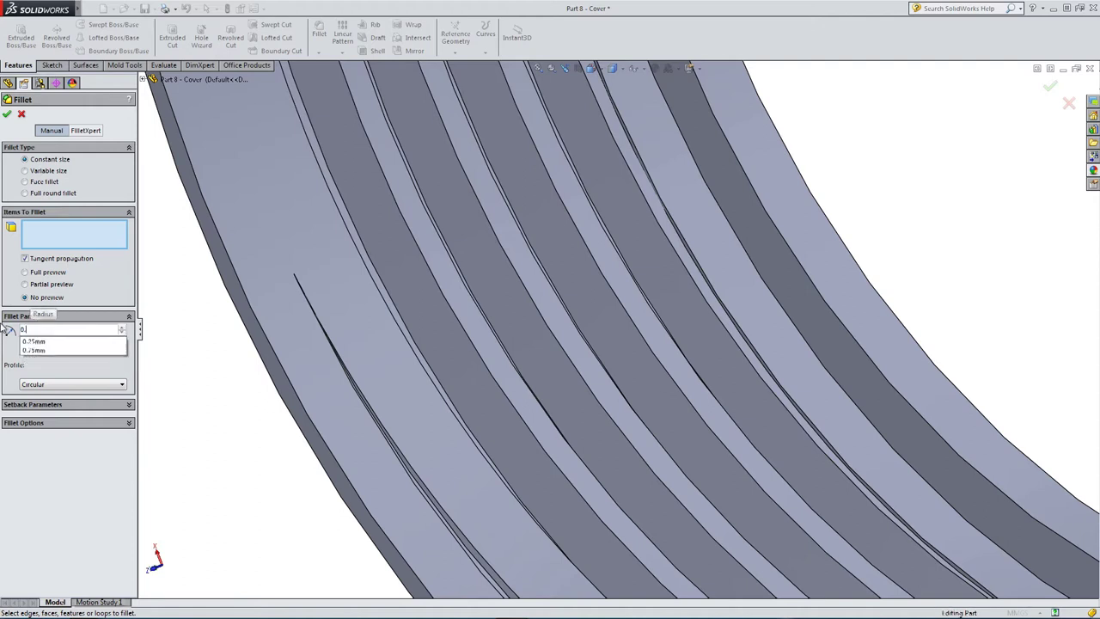
pyautogui.write('25')
pyautogui.press('Return')
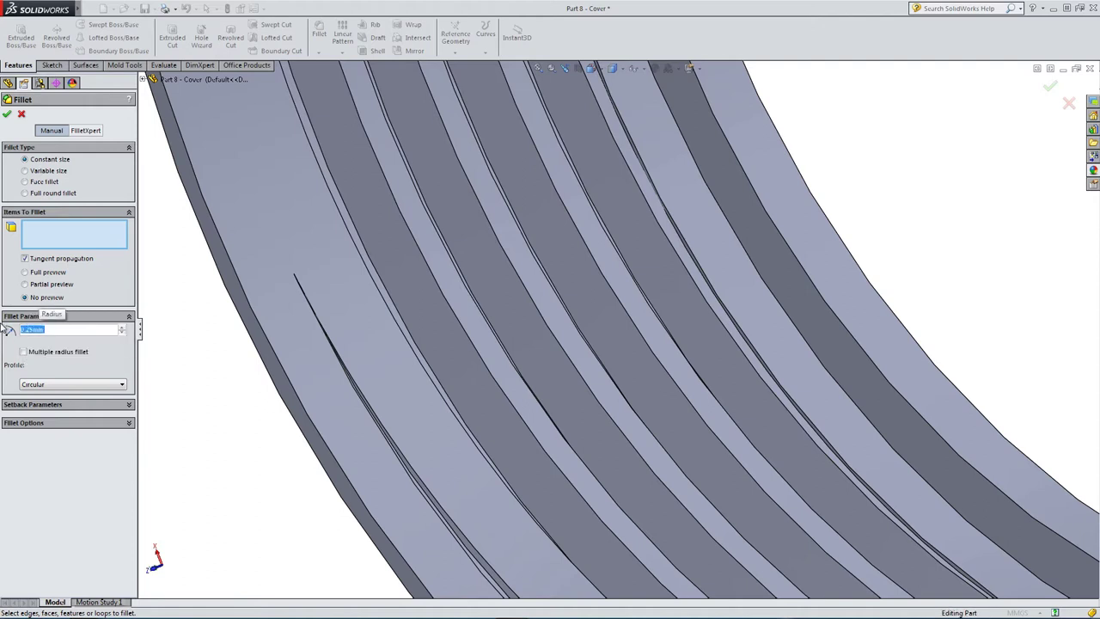
pyautogui.click(808, 422)
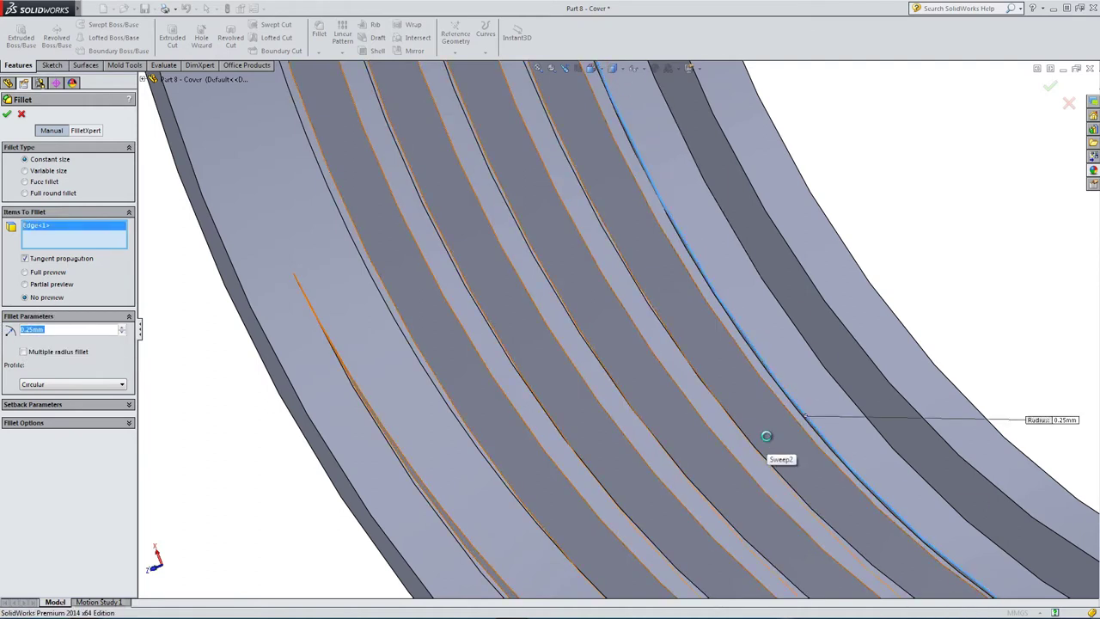
pyautogui.press('Return')
pyautogui.press('Return')
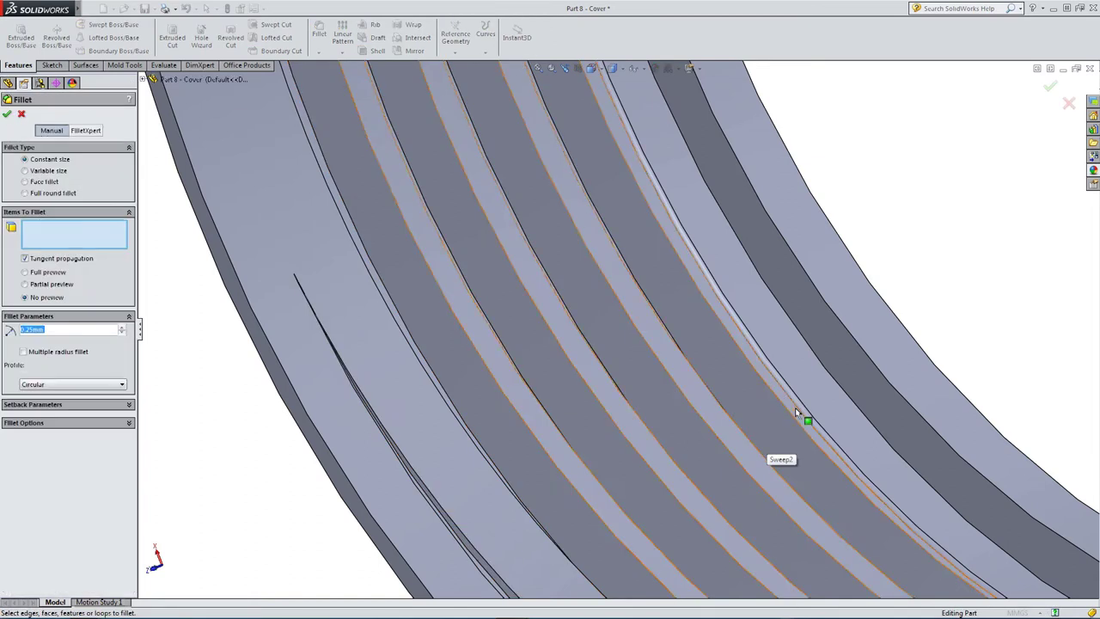
# - Fillet the adjacent edge beside the first rounded edge at the thread's inner end with a 0.25 mm radius
pyautogui.click(796, 407)
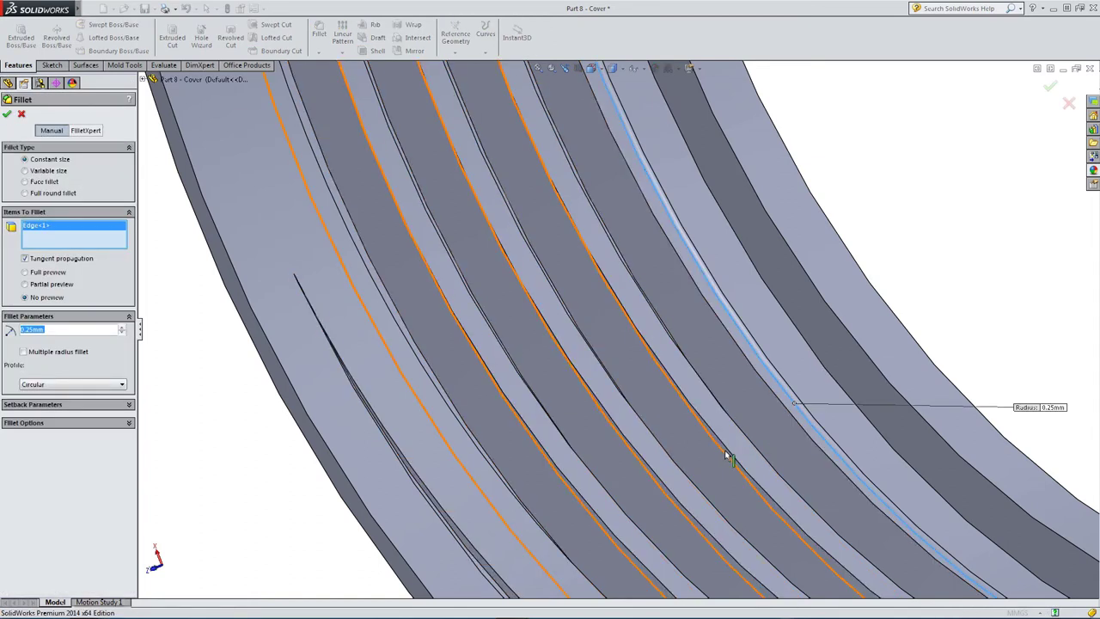
pyautogui.press('Return')
# - Fillet the two long helical edges starting at the thread's trimmed open end, each with a 0.25 mm radius
pyautogui.moveTo(725, 449); pyautogui.dragTo(625, 513, button='middle')
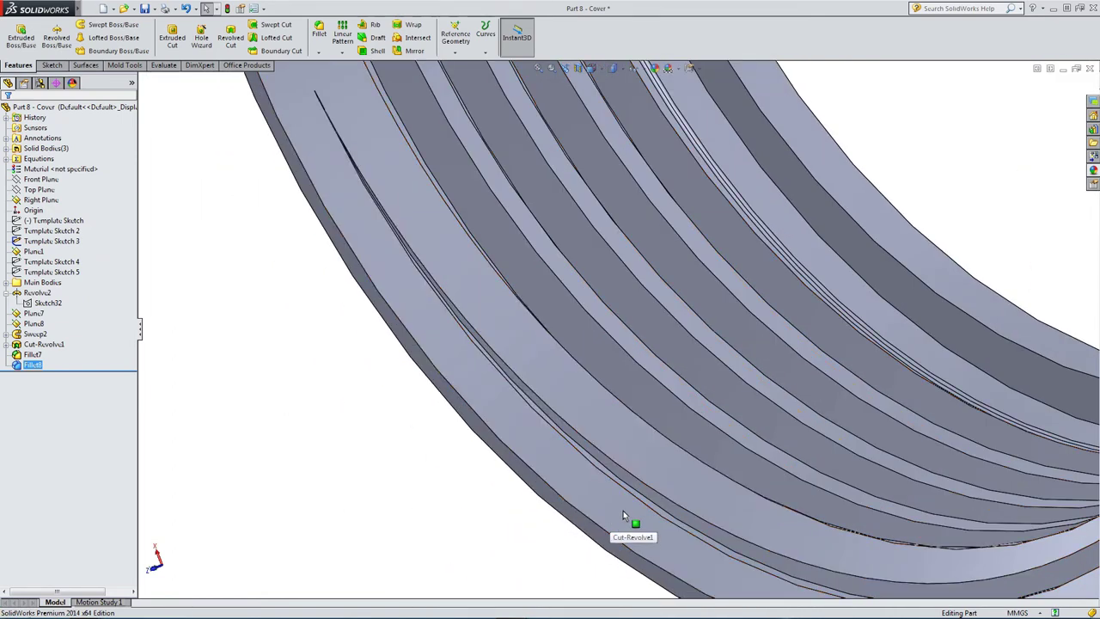
pyautogui.press('Return')
pyautogui.click(643, 499)
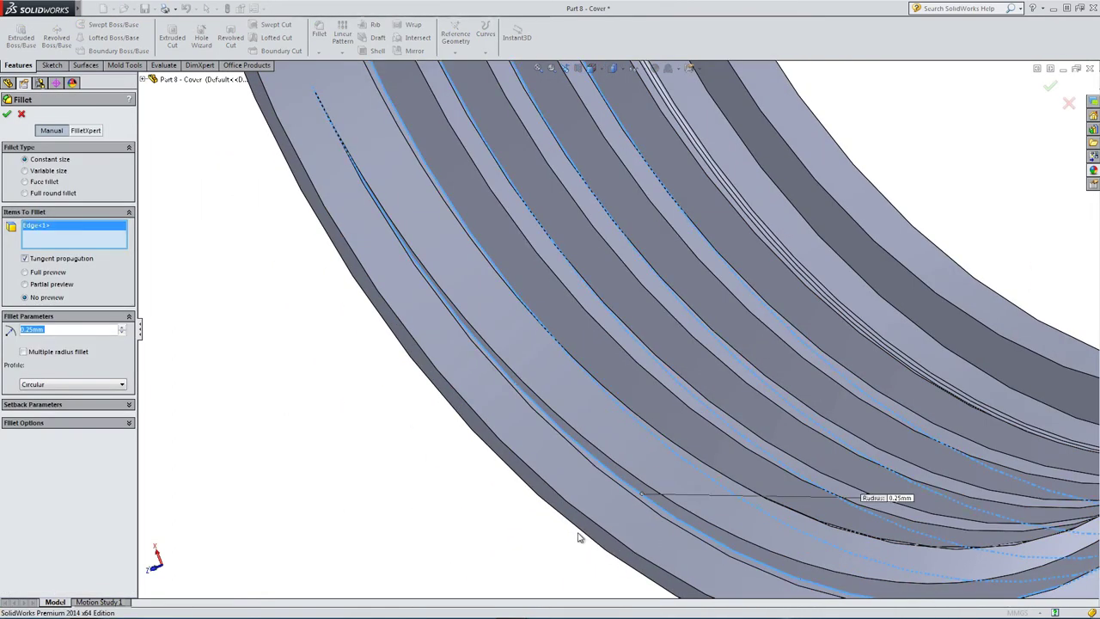
pyautogui.press('Return')
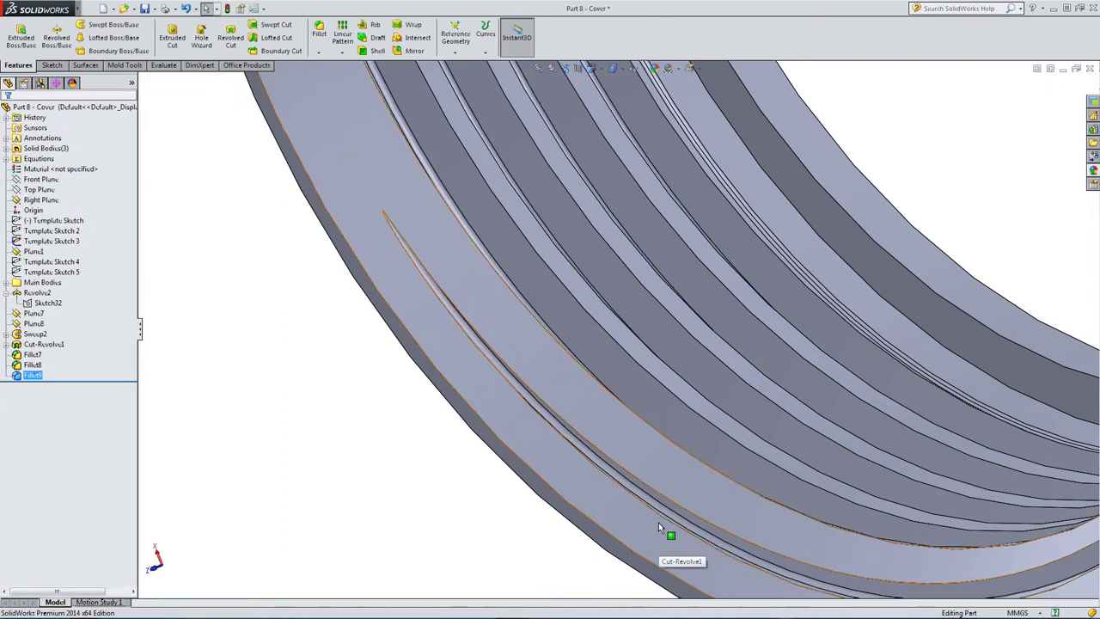
pyautogui.press('Return')
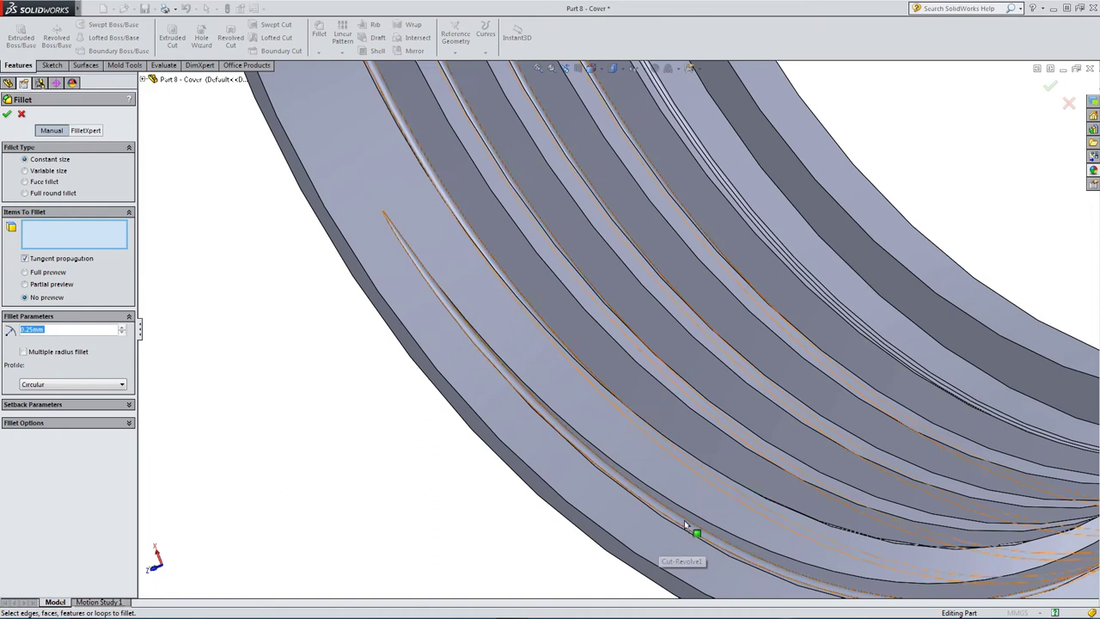
pyautogui.click(687, 514)
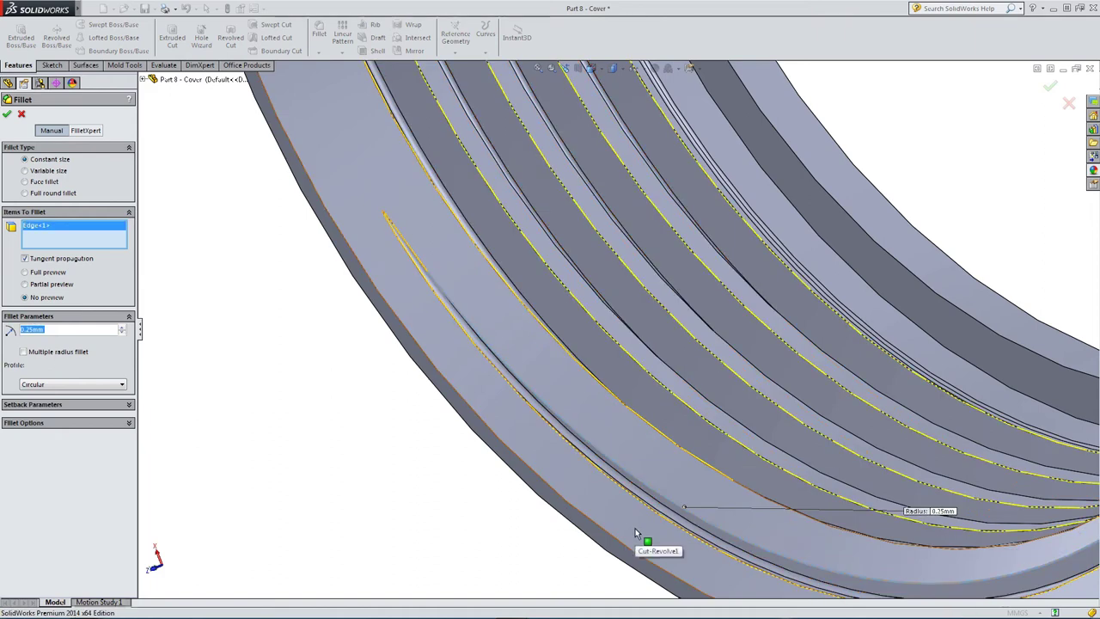
pyautogui.press('Return')
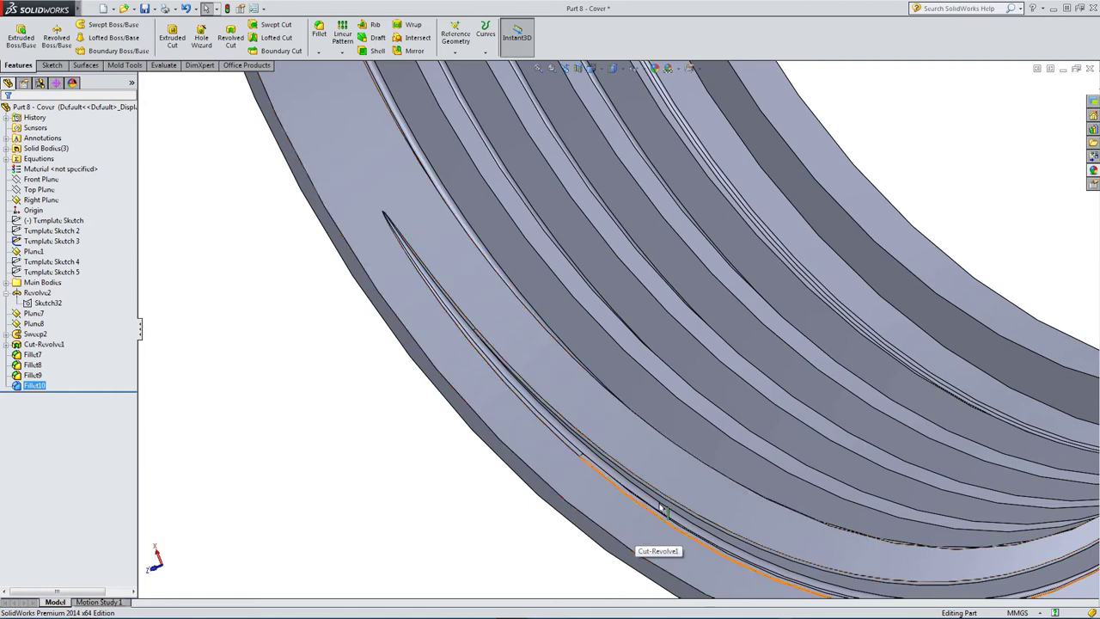
# - Fillet both helical edges of the light thread face seen from the ring's opposite side, each with a 0.25 mm radius
pyautogui.moveTo(670, 505); pyautogui.dragTo(825, 471, button='middle')
pyautogui.scroll(5, 667, 352)
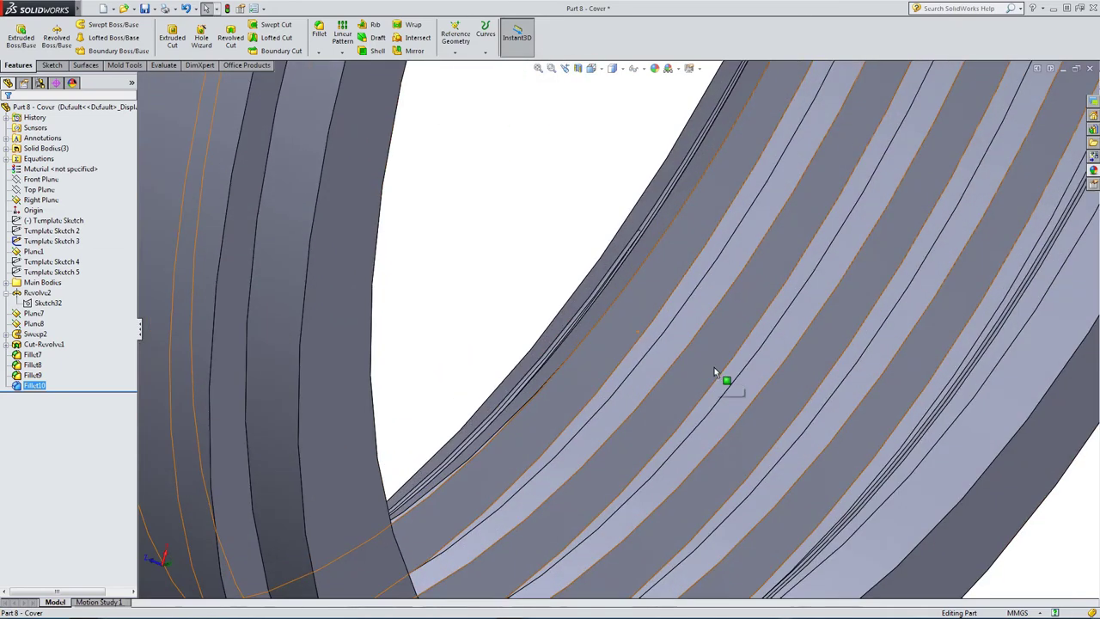
pyautogui.press('Return')
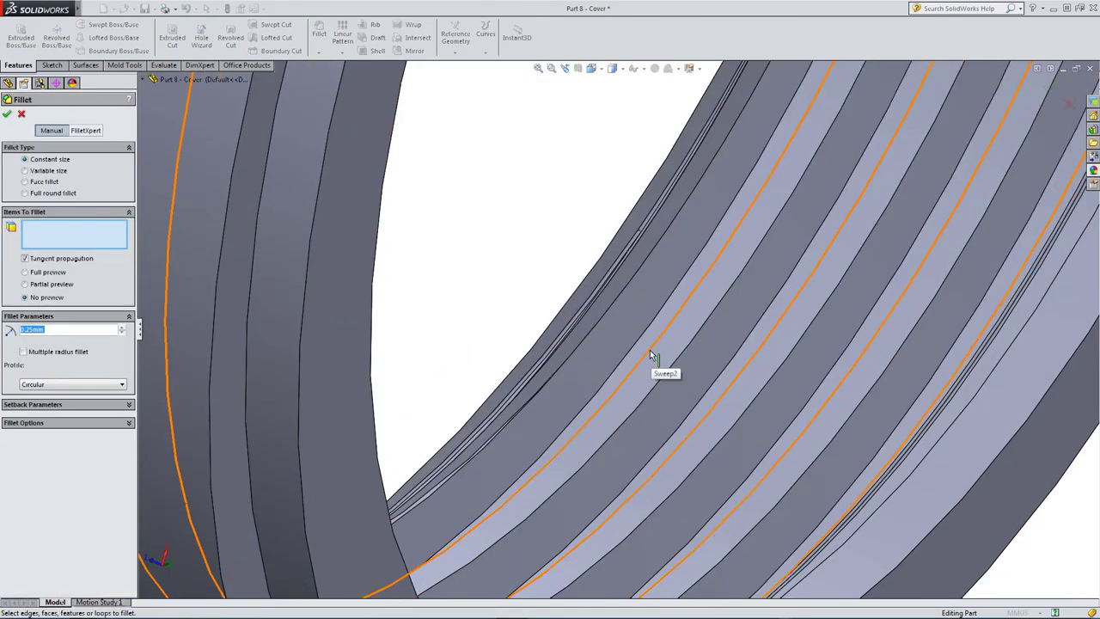
pyautogui.click(650, 352)
pyautogui.press('Return')
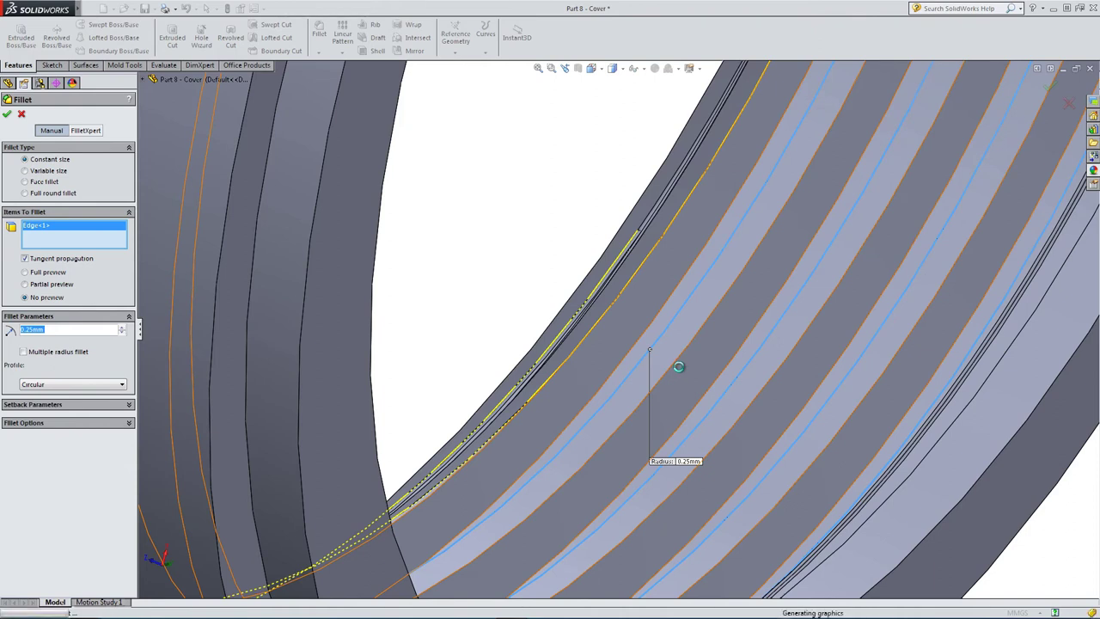
pyautogui.press('Return')
pyautogui.press('Return')
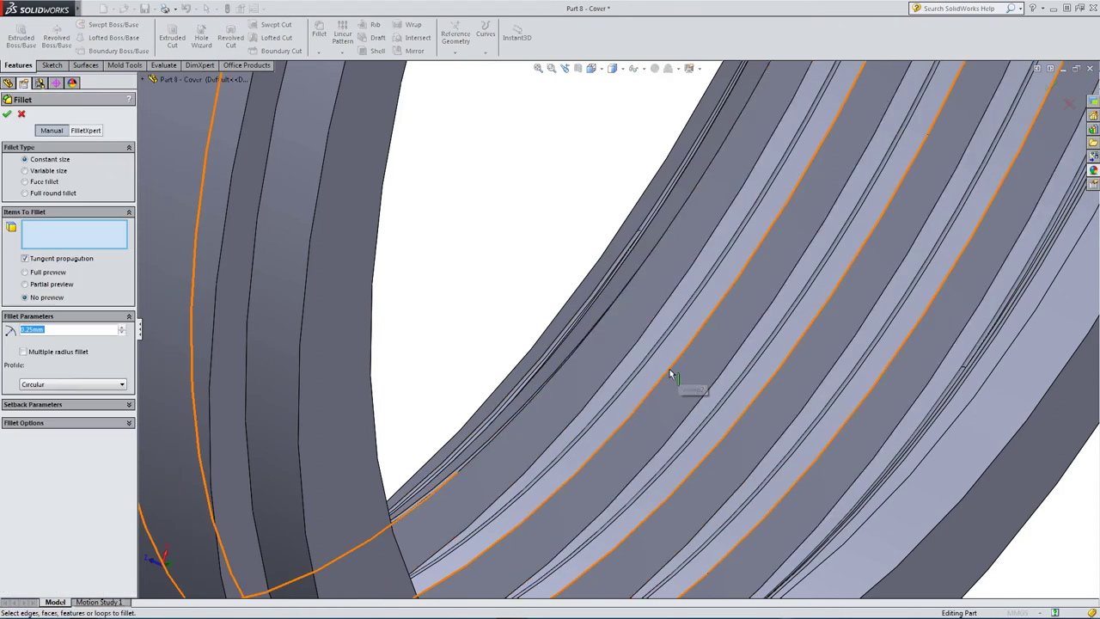
pyautogui.click(671, 375)
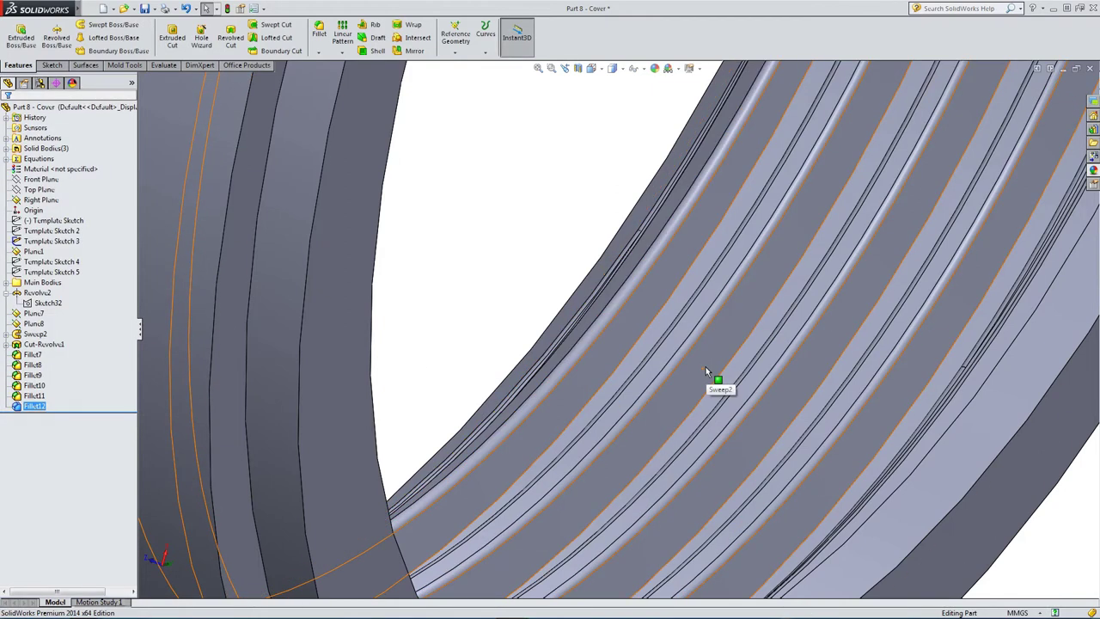
# - Fillet one more helical edge along the thread turns with a 0.25 mm radius
pyautogui.moveTo(706, 371); pyautogui.dragTo(785, 386, button='middle')
pyautogui.press('Return')
pyautogui.click(787, 378)
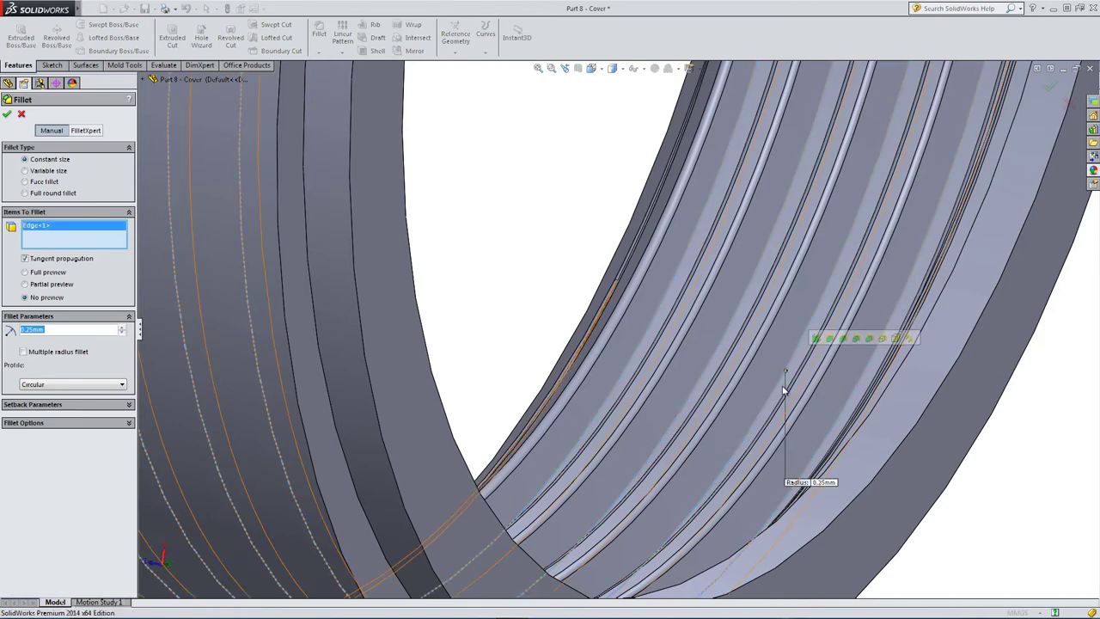
pyautogui.press('Return')
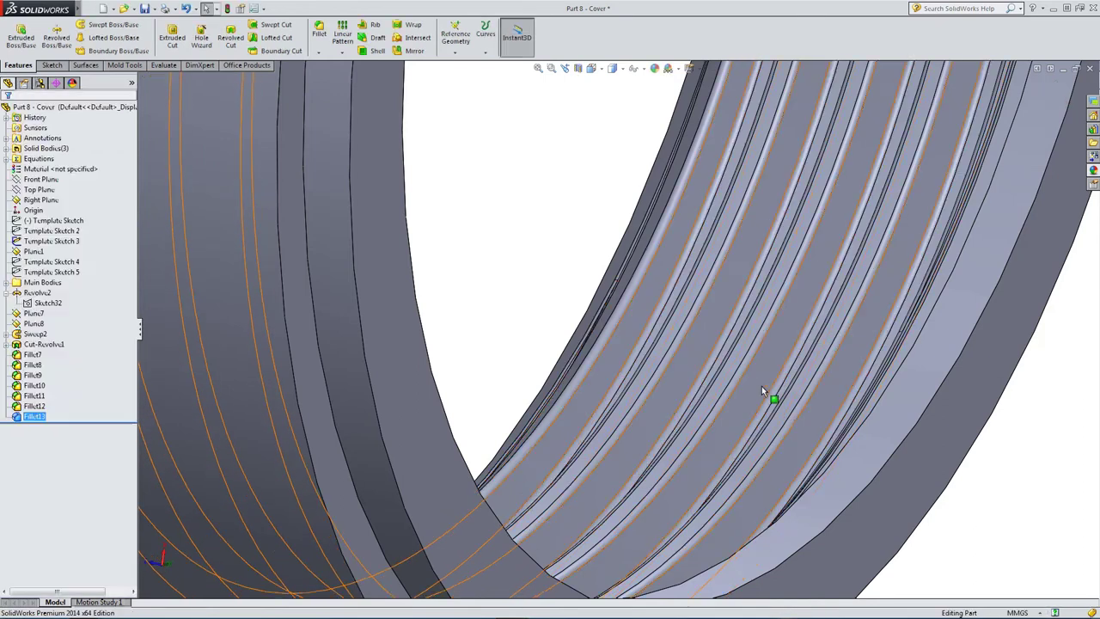
# - Section the cover on the Right Plane and examine the filleted thread turns at the cut
pyautogui.moveTo(763, 388); pyautogui.dragTo(840, 359, button='middle')
pyautogui.scroll(-2, 645, 359)
pyautogui.moveTo(534, 311); pyautogui.dragTo(484, 352, button='middle')
pyautogui.scroll(2, 609, 366)
pyautogui.scroll(-5, 609, 366)
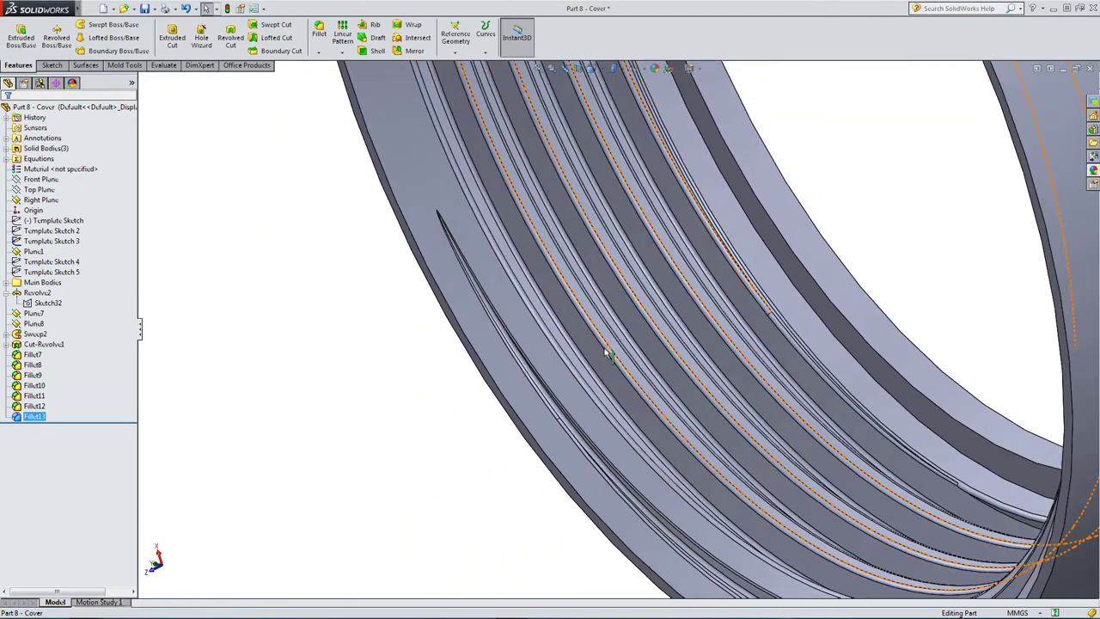
pyautogui.moveTo(609, 343); pyautogui.dragTo(620, 309, button='middle')
pyautogui.click(579, 72)
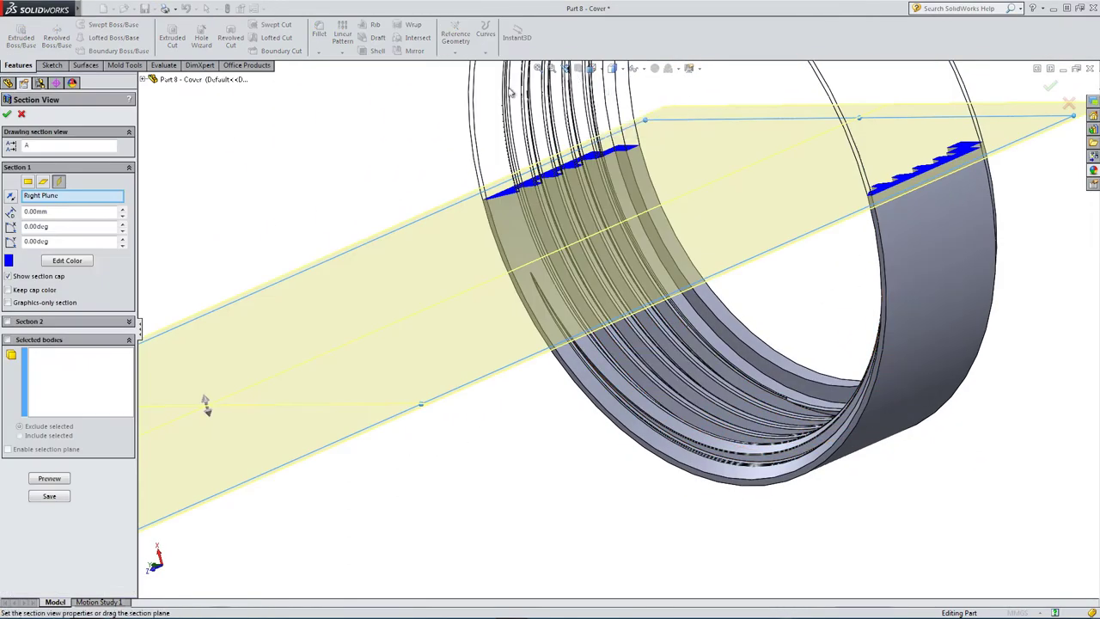
pyautogui.moveTo(486, 207); pyautogui.dragTo(503, 335, button='middle')
pyautogui.scroll(5, 574, 289)
pyautogui.scroll(-6, 663, 138)
pyautogui.scroll(-3, 589, 199)
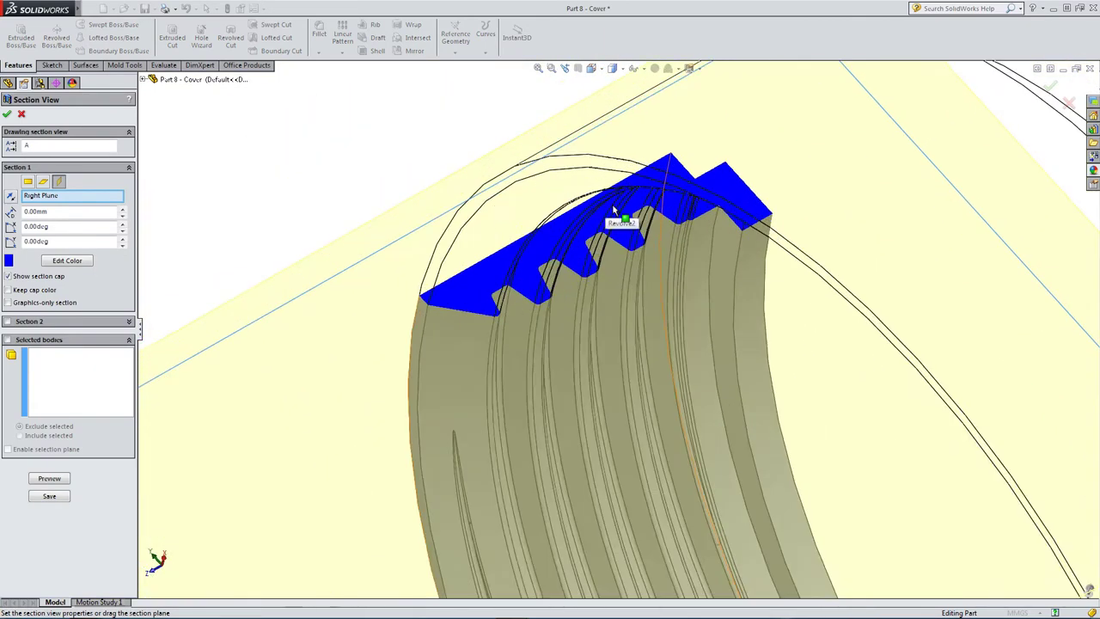
# - Examine the sectioned thread profile in the standard right view and close the section view
pyautogui.moveTo(613, 212); pyautogui.dragTo(588, 343, button='middle')
pyautogui.click(592, 72)
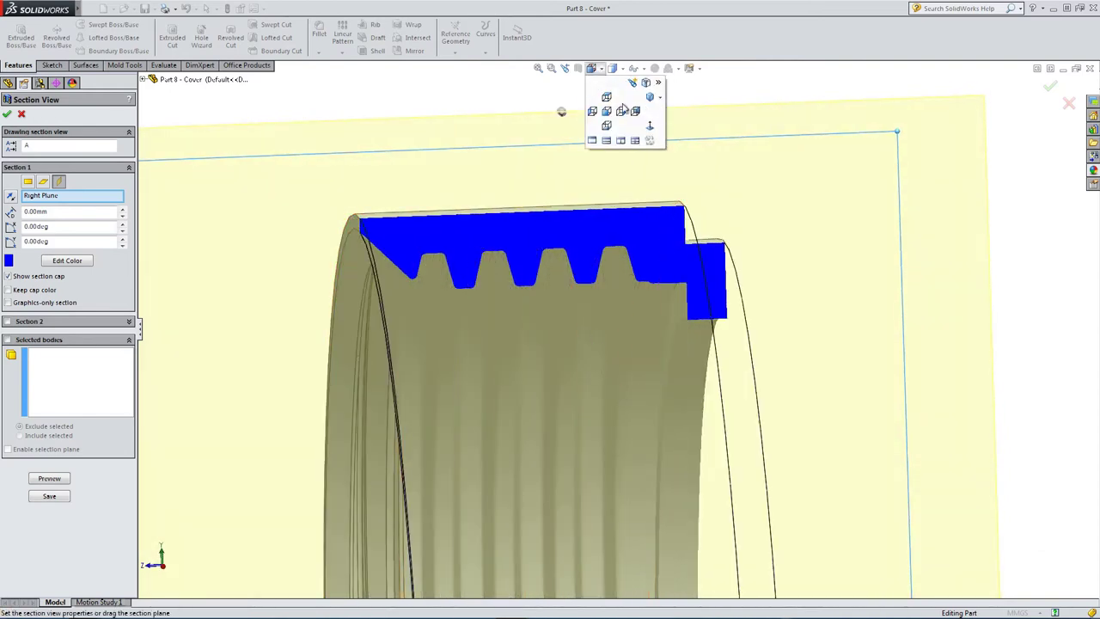
pyautogui.click(630, 111)
pyautogui.scroll(-5, 863, 259)
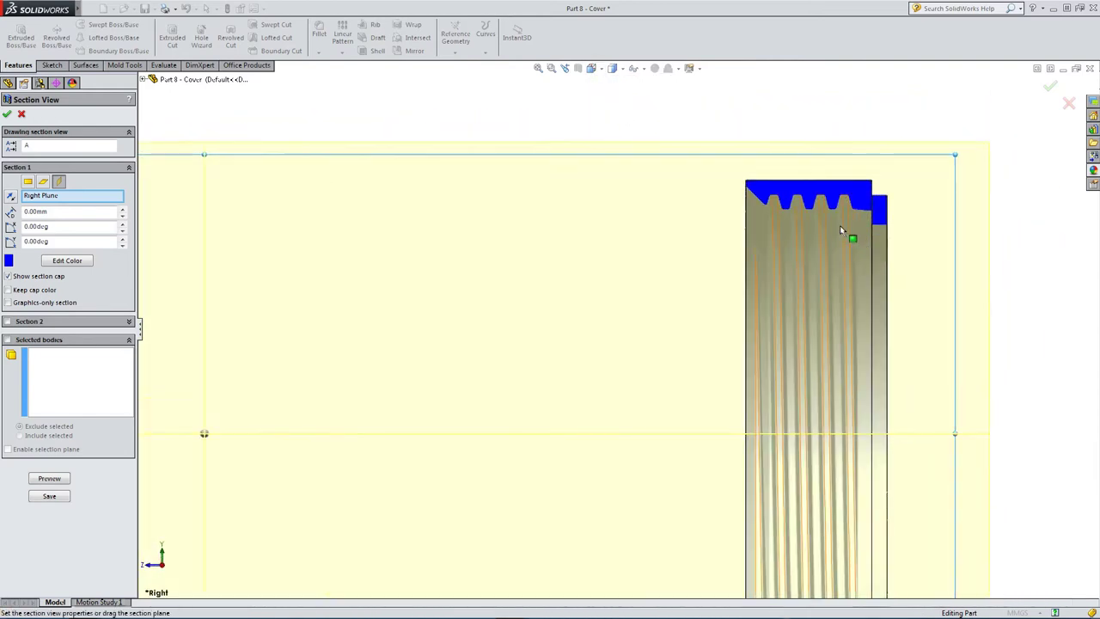
pyautogui.click(7, 115)
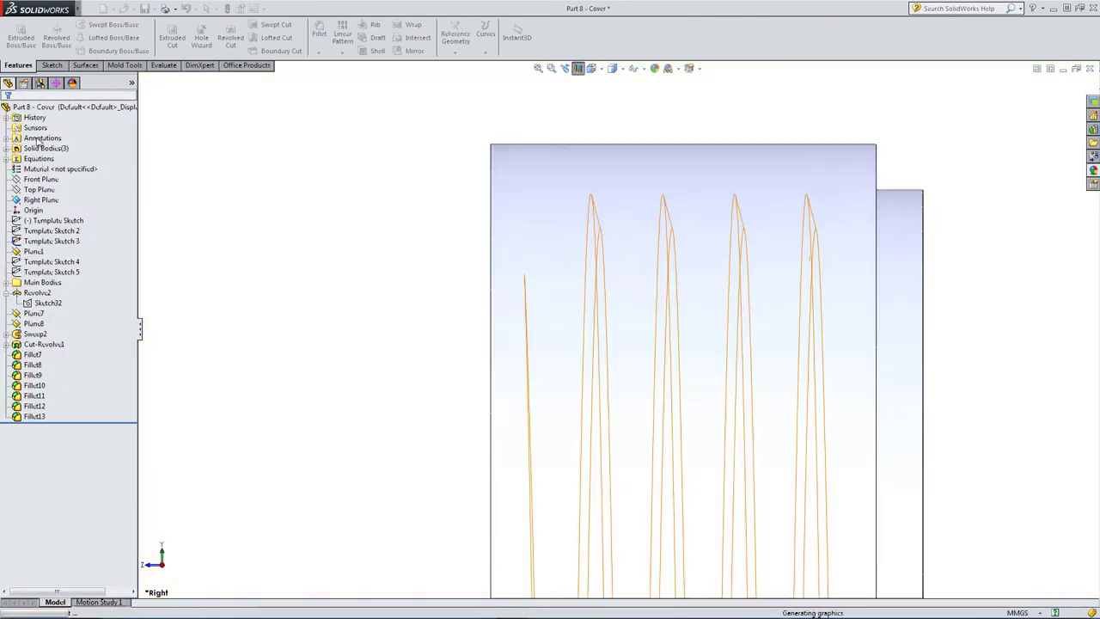
pyautogui.click(626, 325)
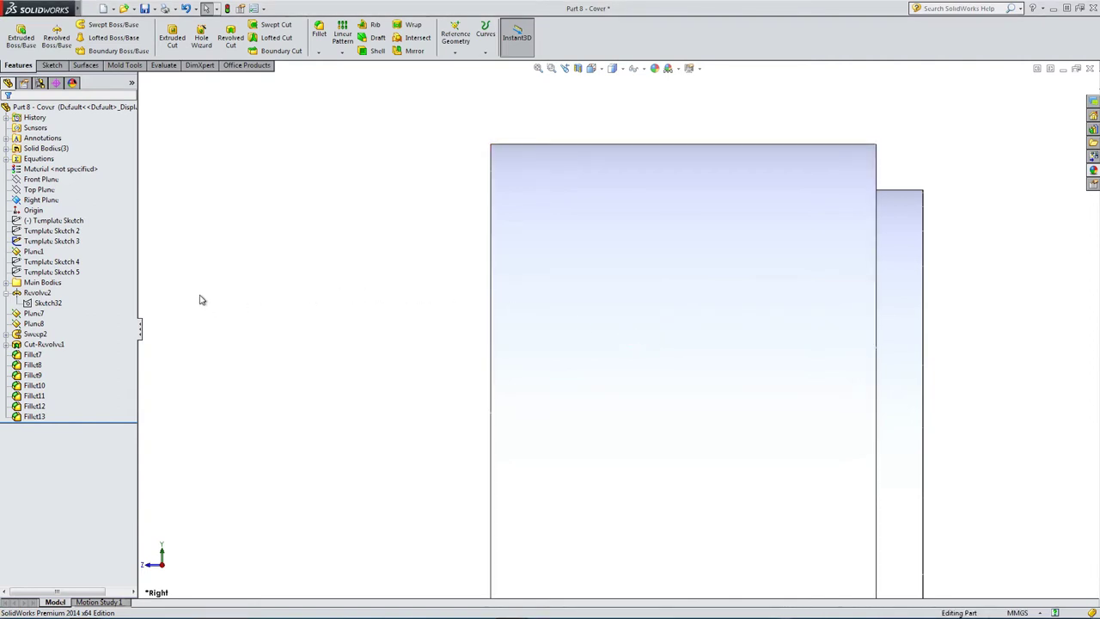
# - Identify the solid bodies in the part and show Main Body 2 alongside the cover
pyautogui.click(7, 149)
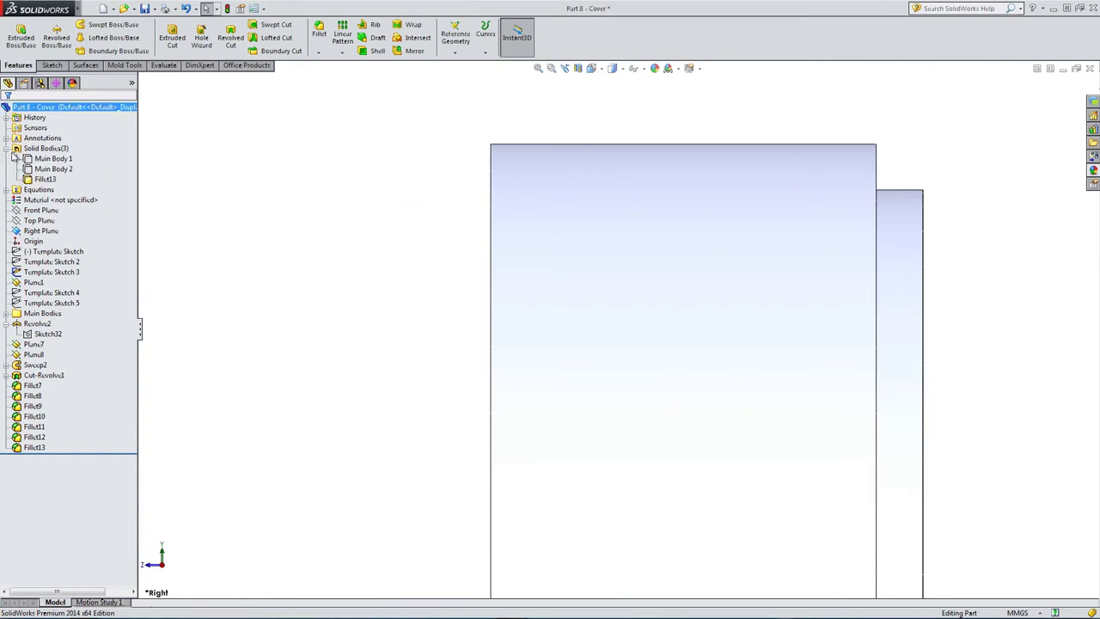
pyautogui.click(47, 169)
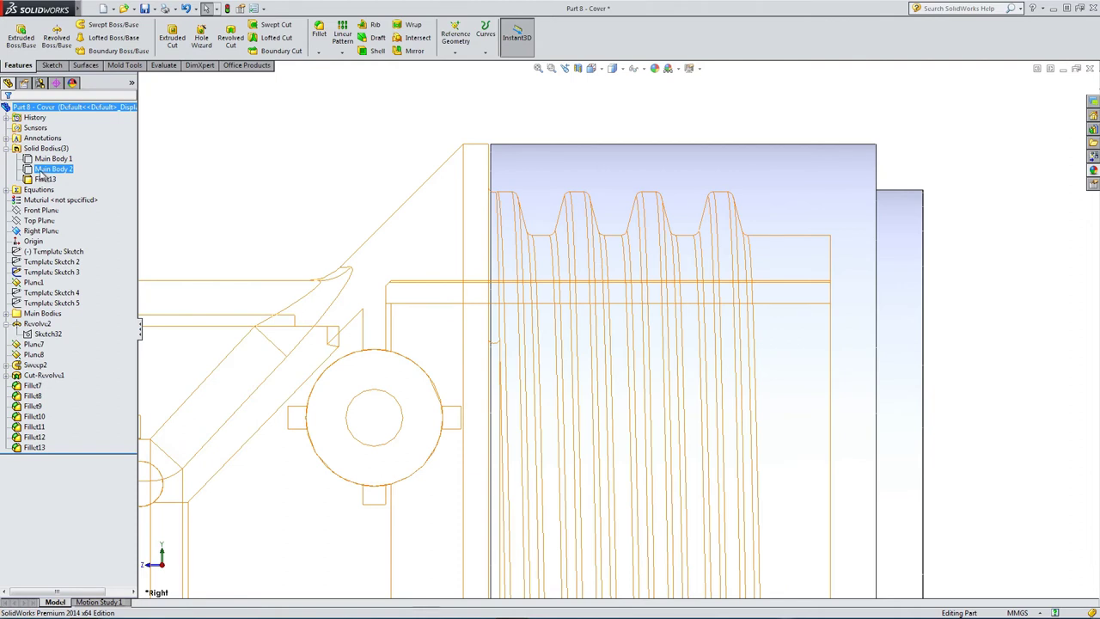
pyautogui.click(40, 160)
pyautogui.click(43, 170)
pyautogui.click(43, 179)
pyautogui.click(40, 160)
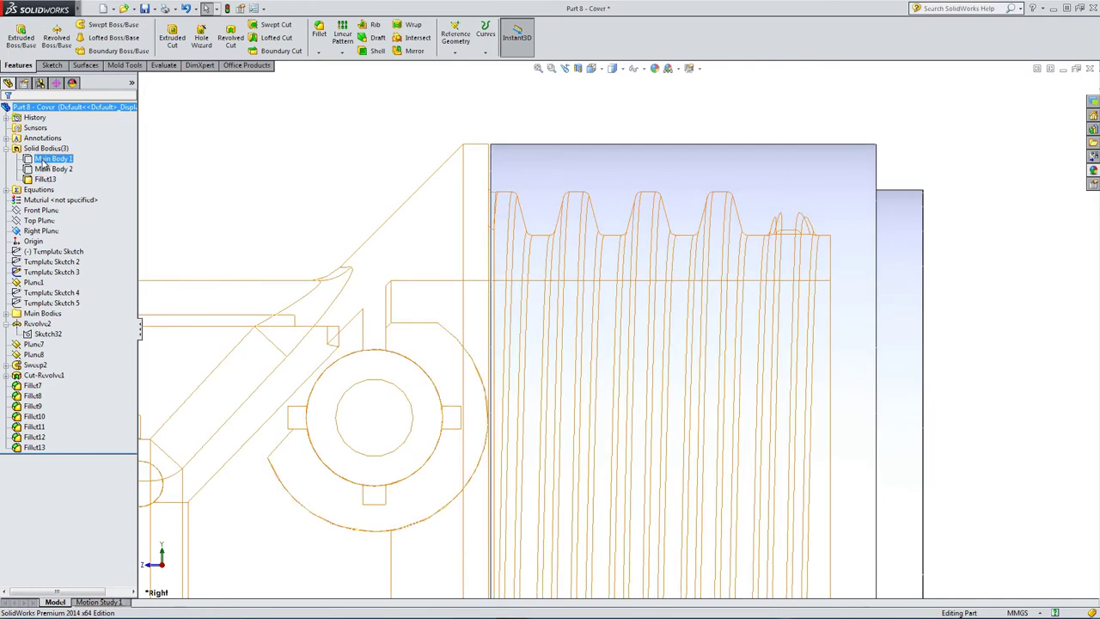
pyautogui.rightClick(43, 167)
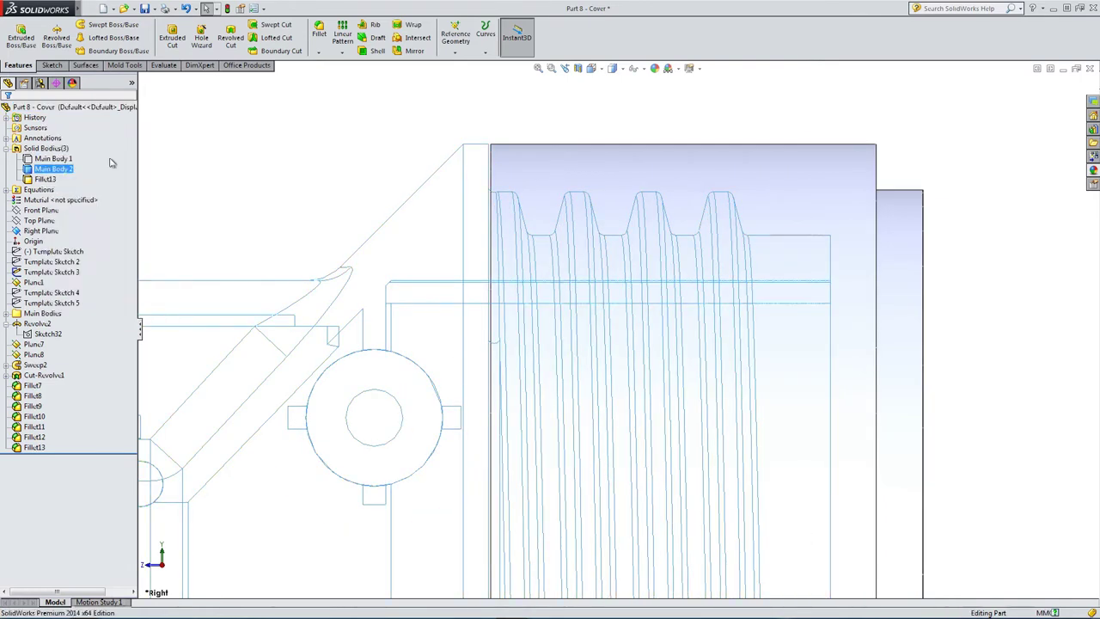
pyautogui.click(55, 147)
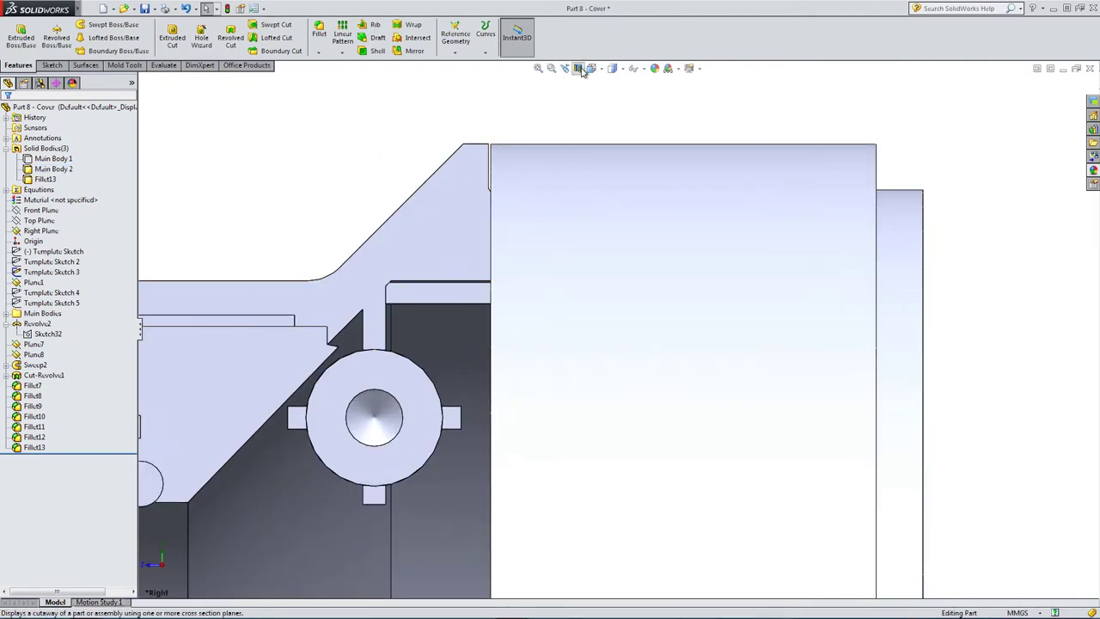
# - Examine how the cover's thread meshes with Main Body 2 in a section view on the Right Plane
pyautogui.click(578, 68)
pyautogui.scroll(-5, 780, 212)
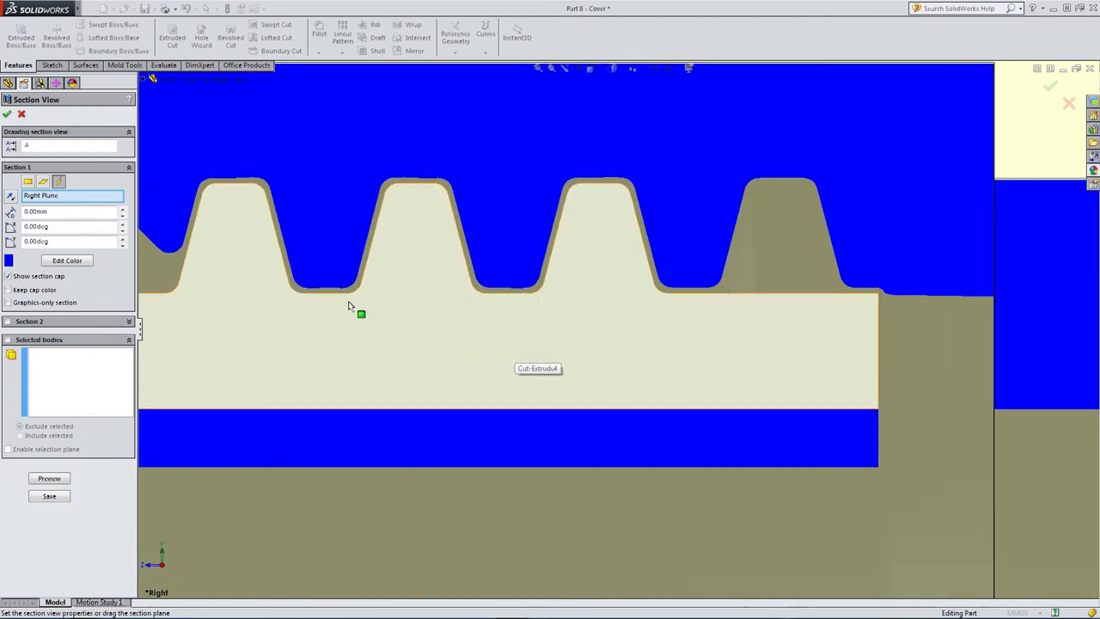
pyautogui.scroll(3, 344, 295)
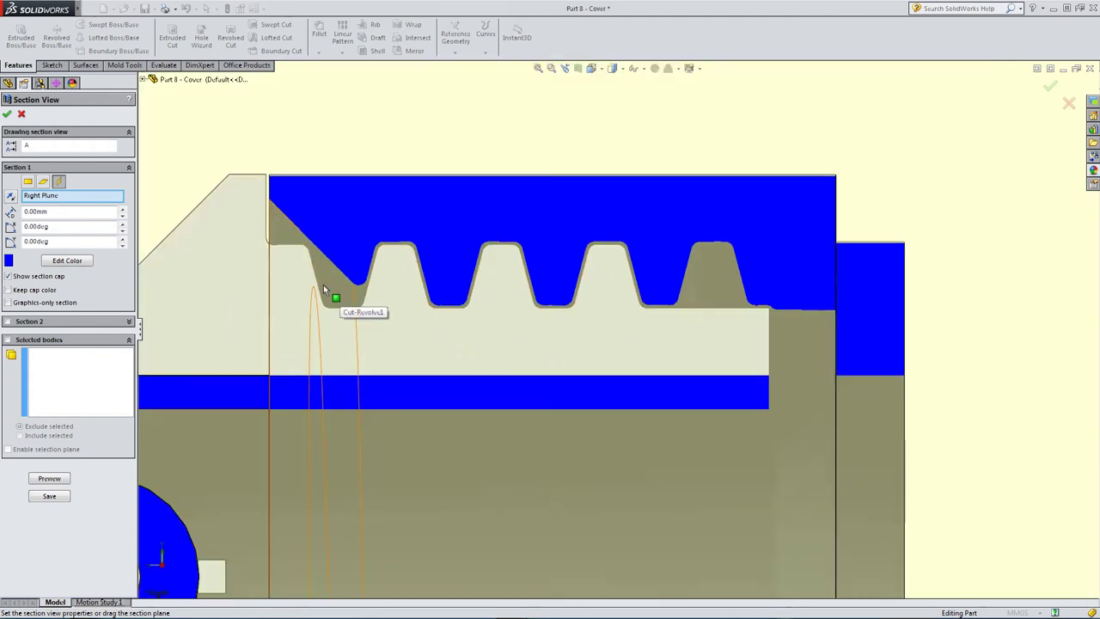
pyautogui.scroll(2, 636, 352)
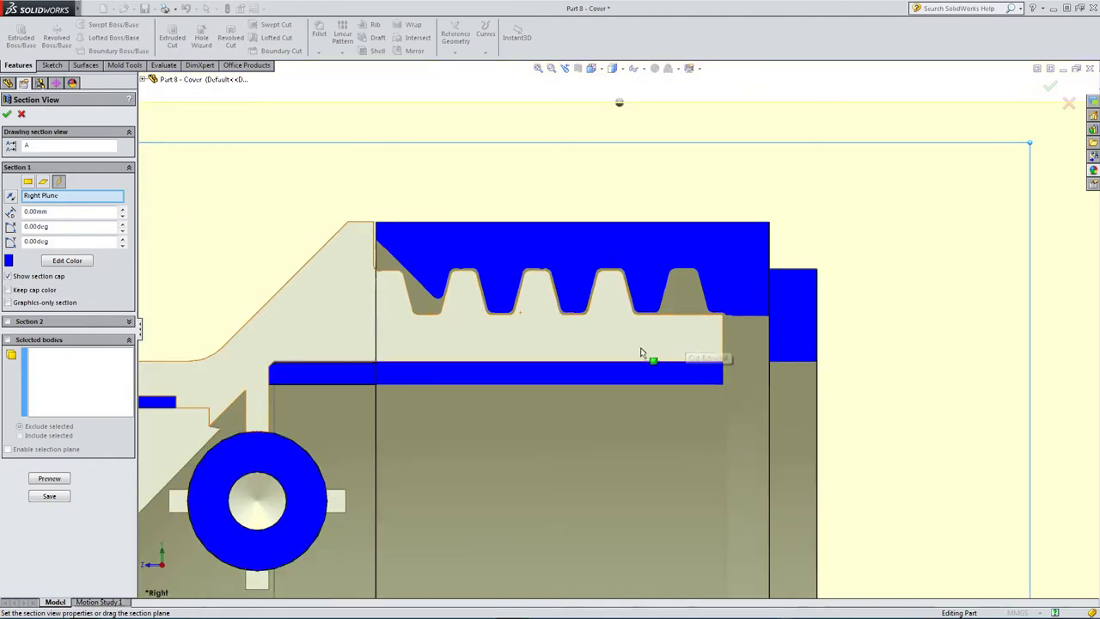
pyautogui.moveTo(633, 355); pyautogui.dragTo(616, 401, button='middle')
pyautogui.scroll(-3, 640, 335)
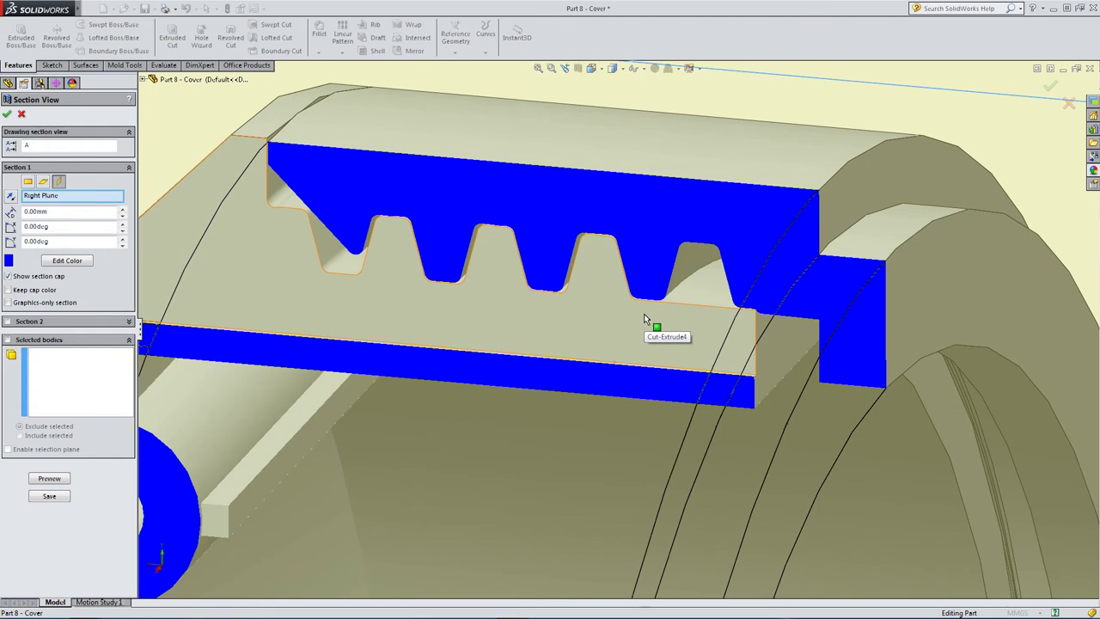
pyautogui.scroll(5, 643, 314)
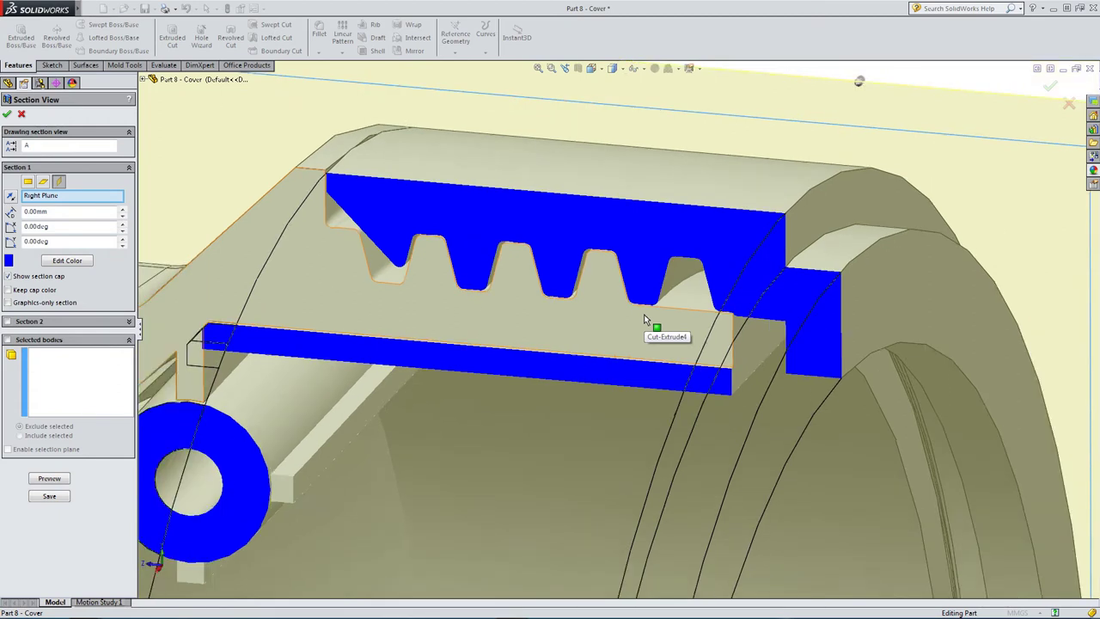
pyautogui.click(1067, 104)
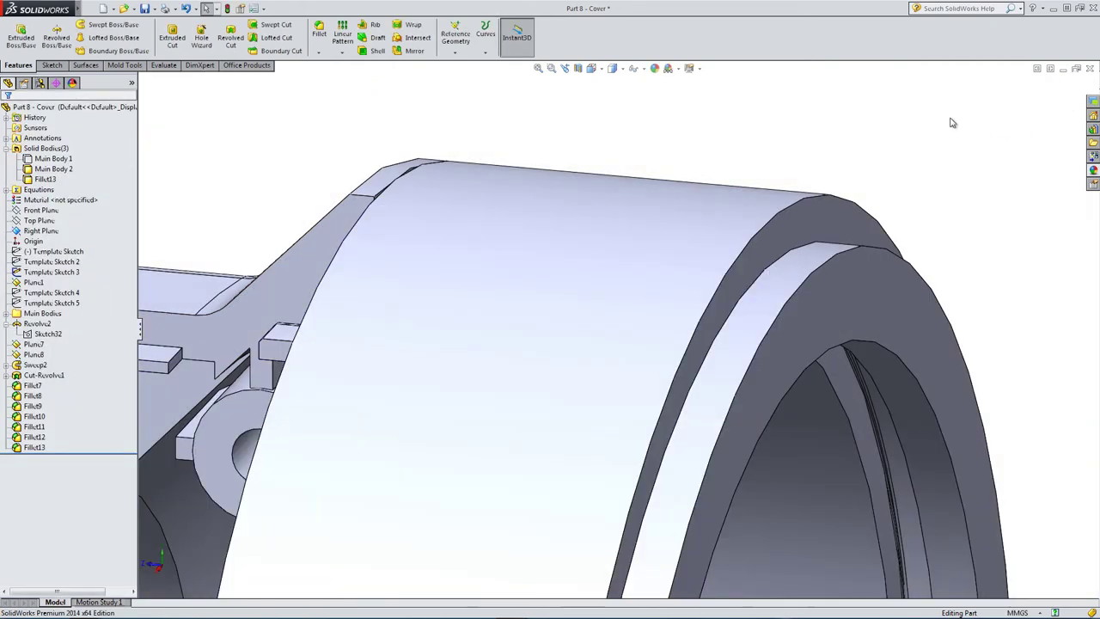
# - Show Main Body 1 so that both body halves are displayed with the cover
pyautogui.scroll(6, 845, 216)
pyautogui.moveTo(501, 291)
pyautogui.mouseDown(button='middle')
pyautogui.moveTo(498, 254)
pyautogui.moveTo(496, 303)
pyautogui.mouseUp(button='middle')
pyautogui.click(497, 303)
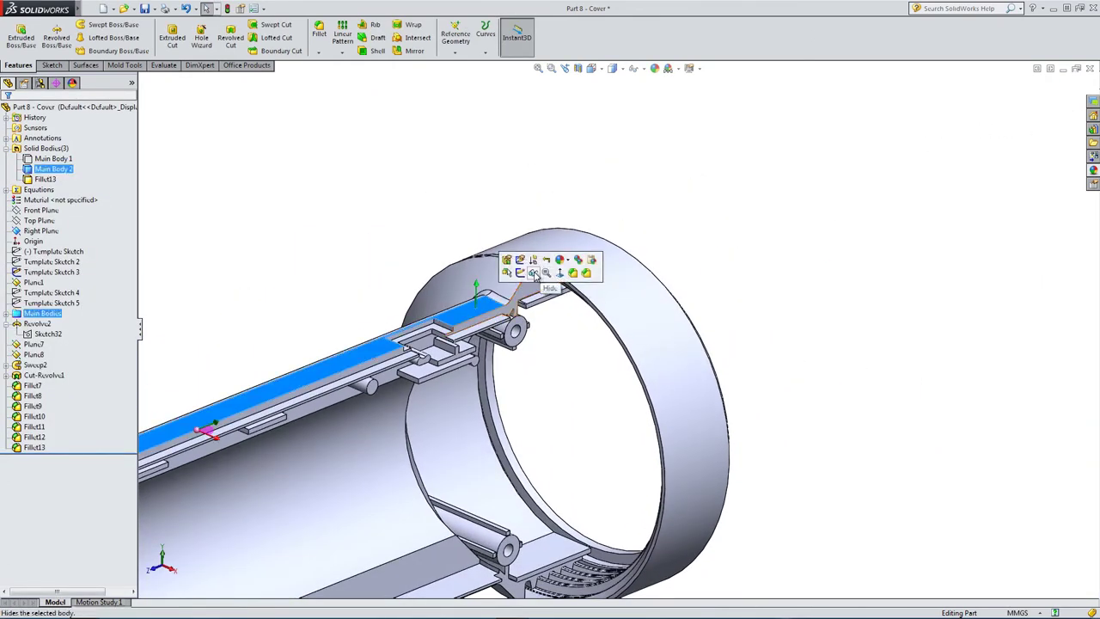
pyautogui.click(533, 273)
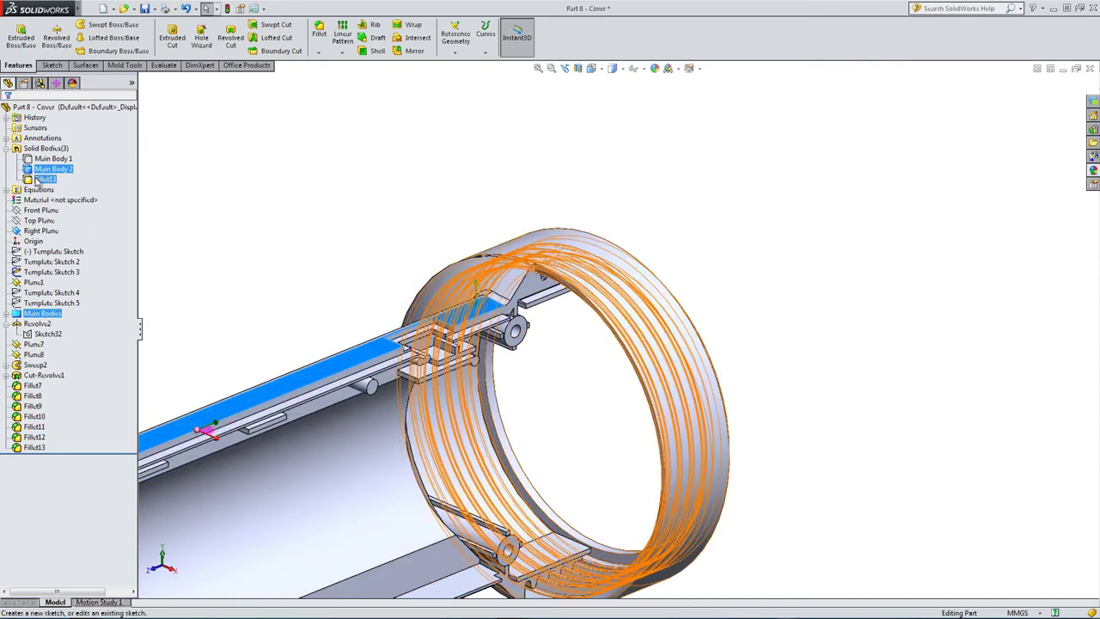
pyautogui.keyDown('ctrl'); pyautogui.click(43, 160); pyautogui.keyUp('ctrl')
pyautogui.click(53, 138)
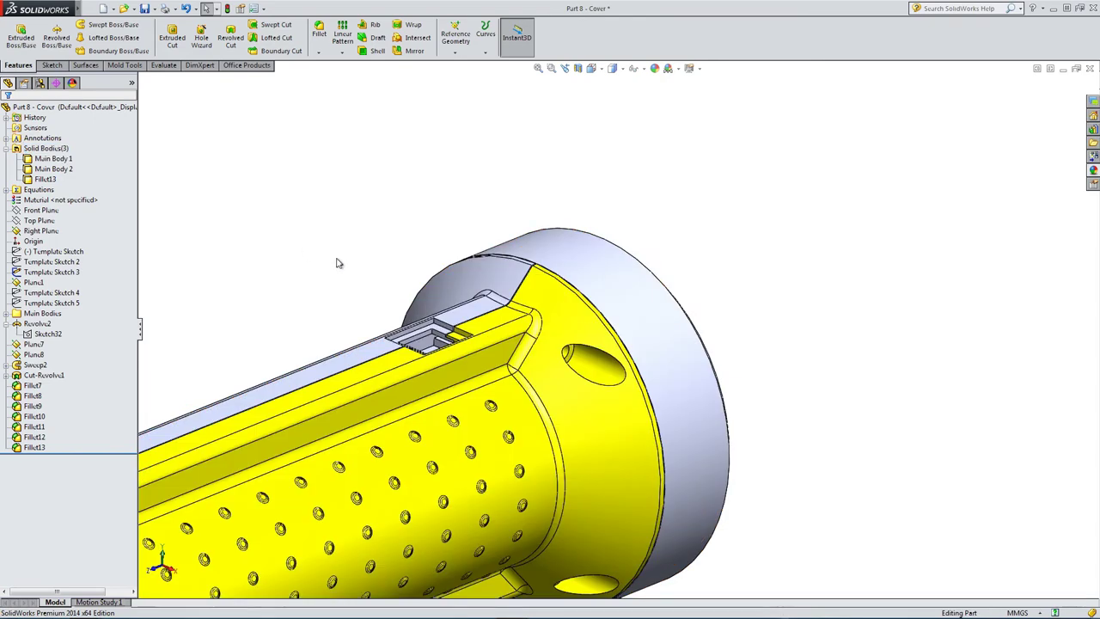
pyautogui.scroll(2, 601, 330)
pyautogui.moveTo(562, 405); pyautogui.dragTo(604, 423, button='middle')
pyautogui.scroll(-2, 604, 423)
pyautogui.scroll(3, 705, 532)
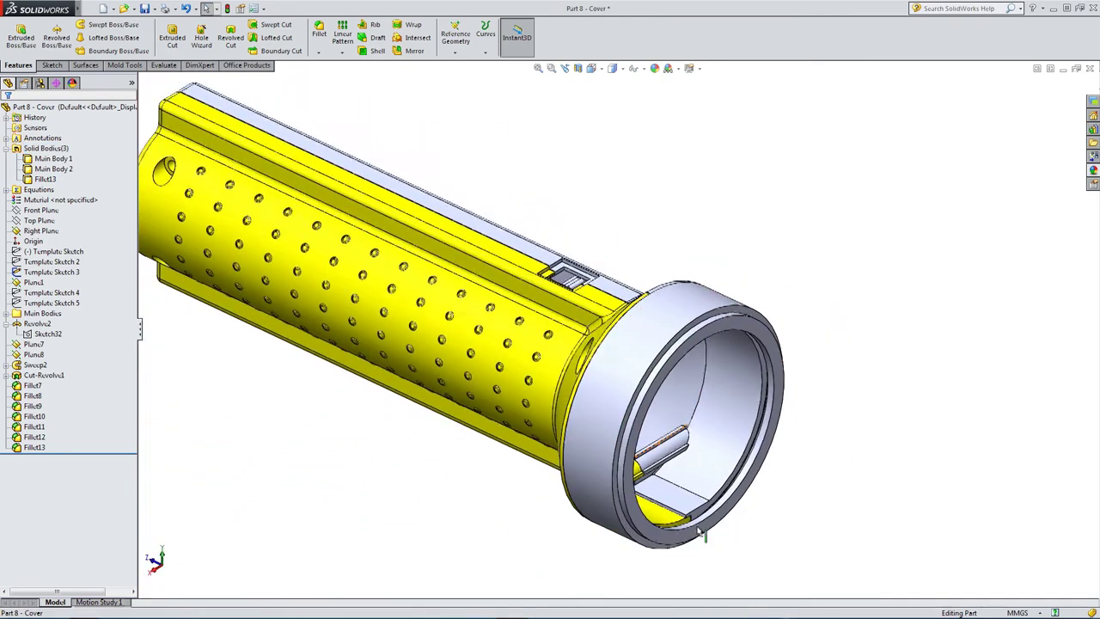
pyautogui.scroll(-3, 601, 361)
pyautogui.click(593, 340)
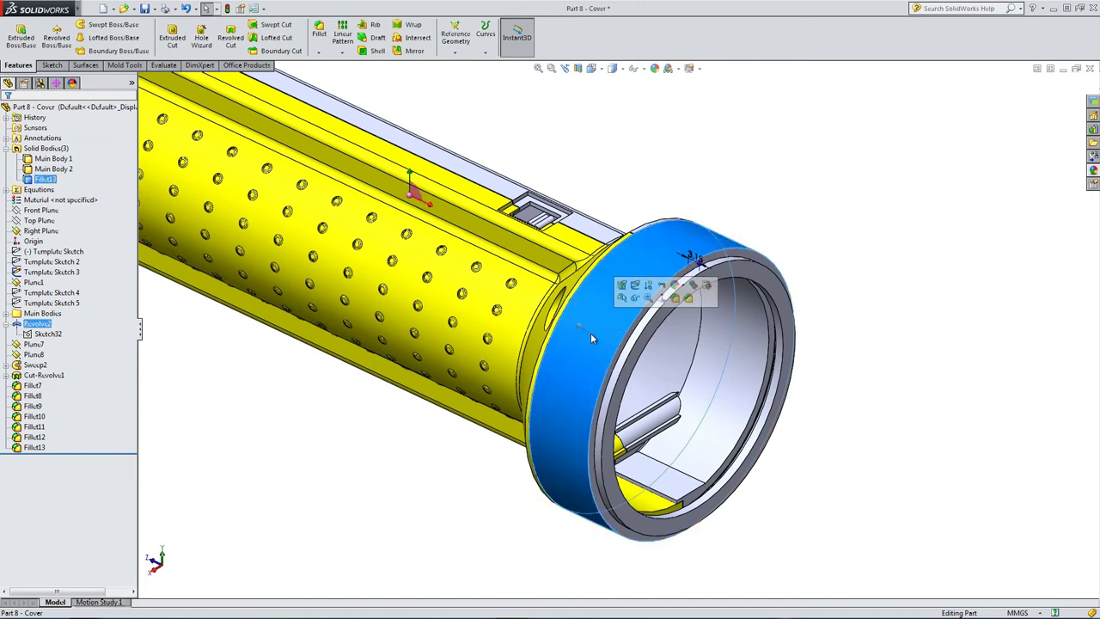
pyautogui.click(682, 290)
pyautogui.click(738, 343)
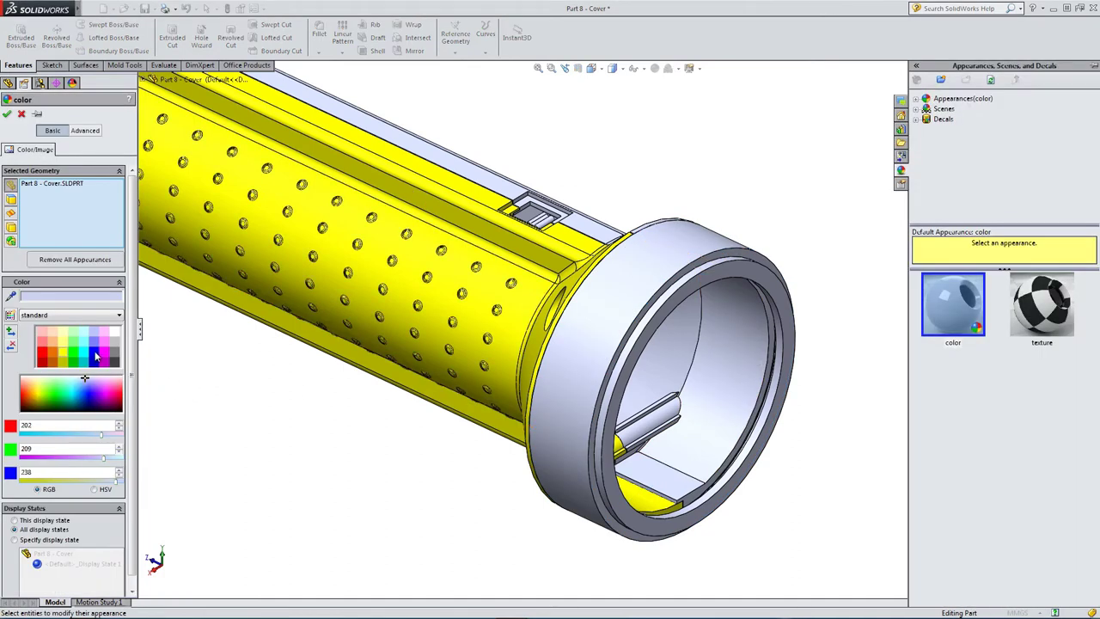
pyautogui.click(96, 355)
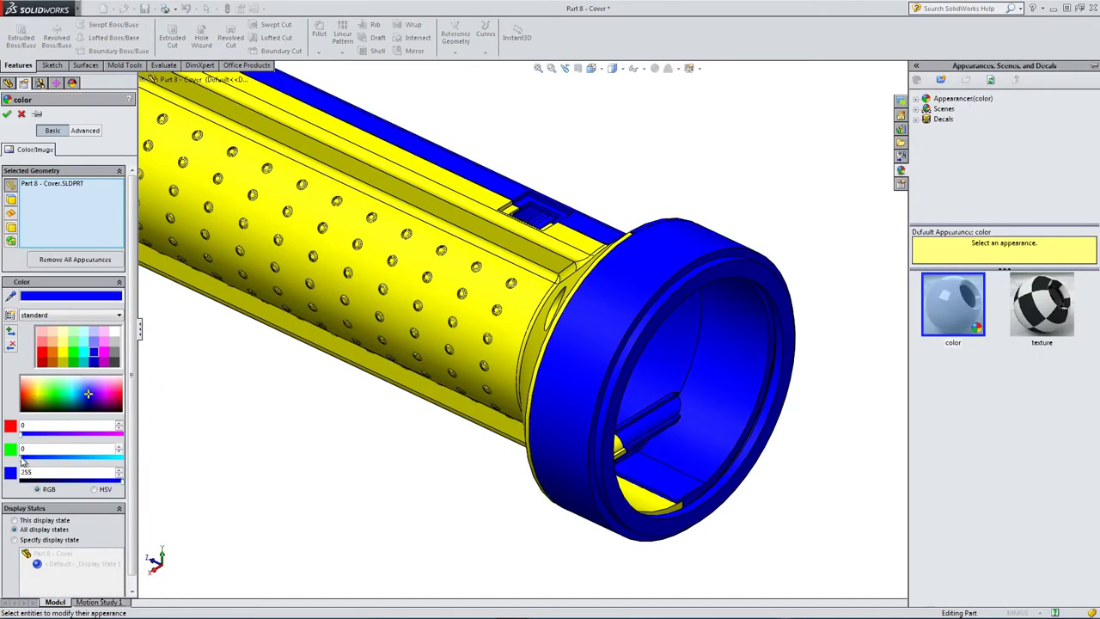
pyautogui.moveTo(22, 460); pyautogui.dragTo(61, 463)
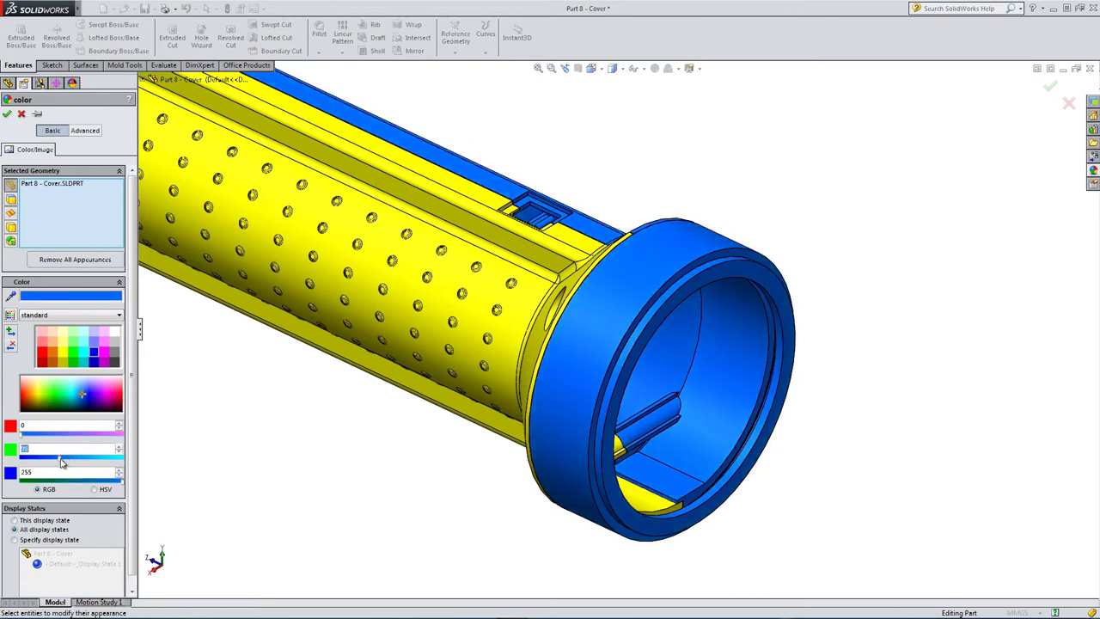
pyautogui.click(23, 115)
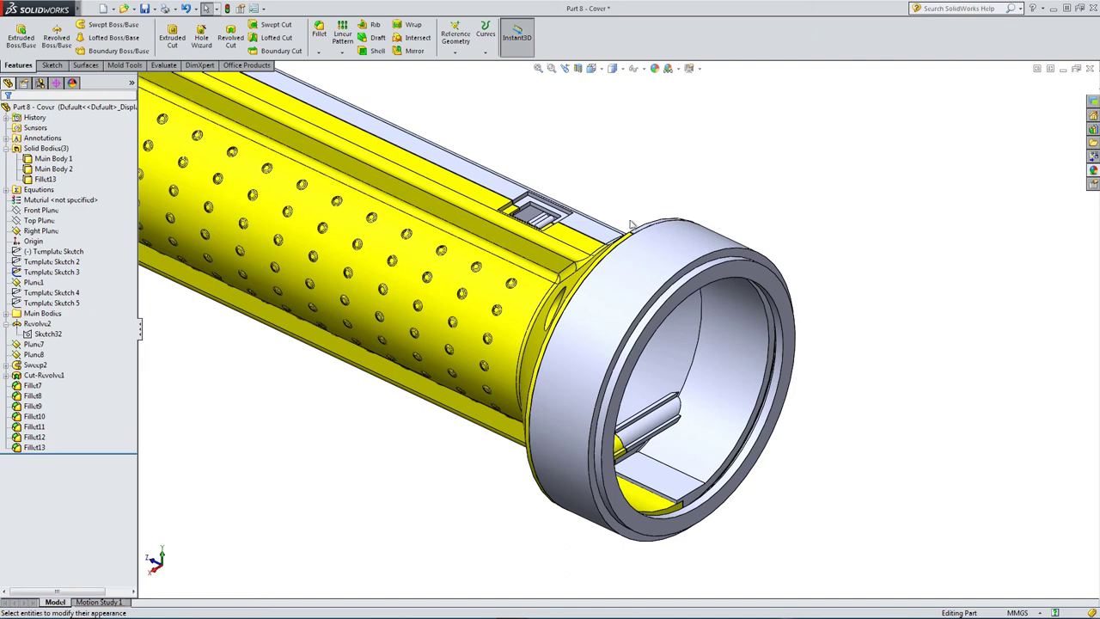
# - Colour only the cover's solid body blue with RGB values 55, 137, 238
pyautogui.click(676, 260)
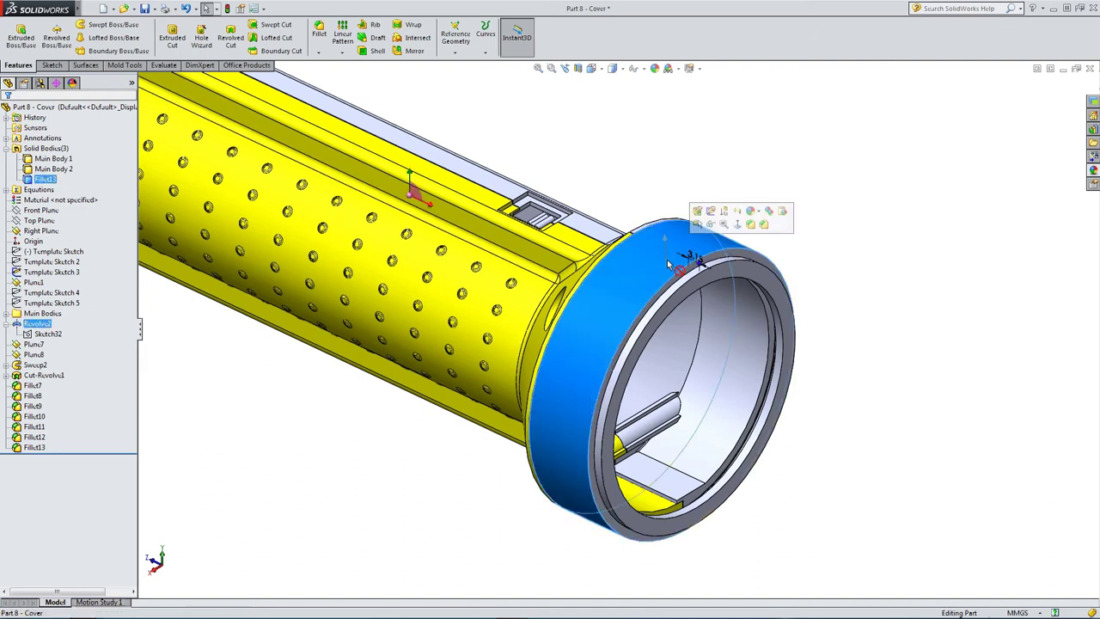
pyautogui.click(757, 213)
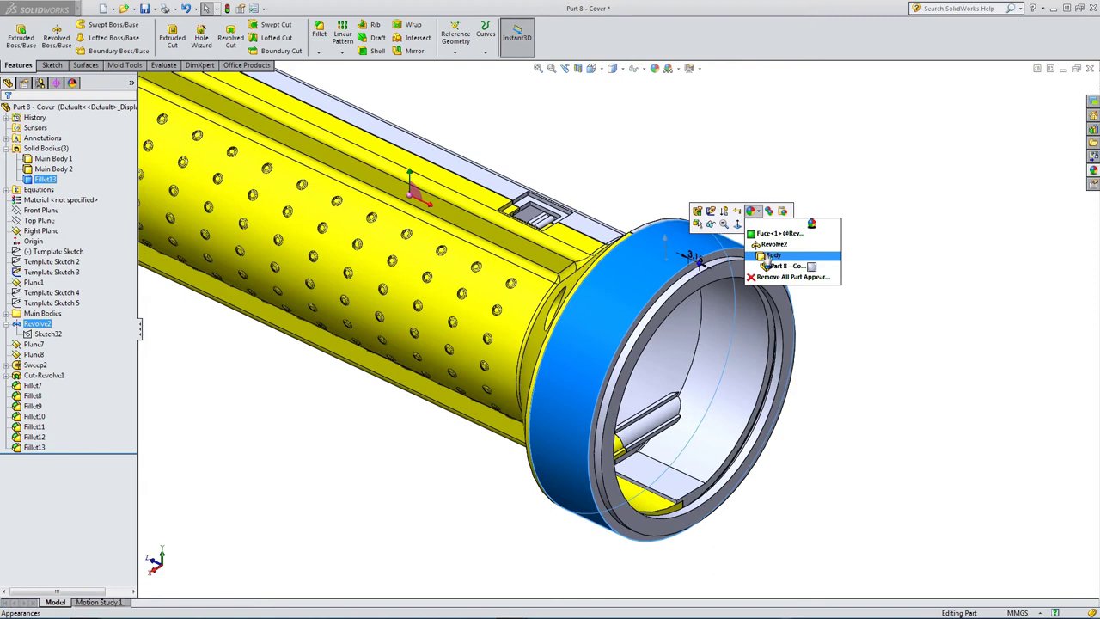
pyautogui.click(769, 256)
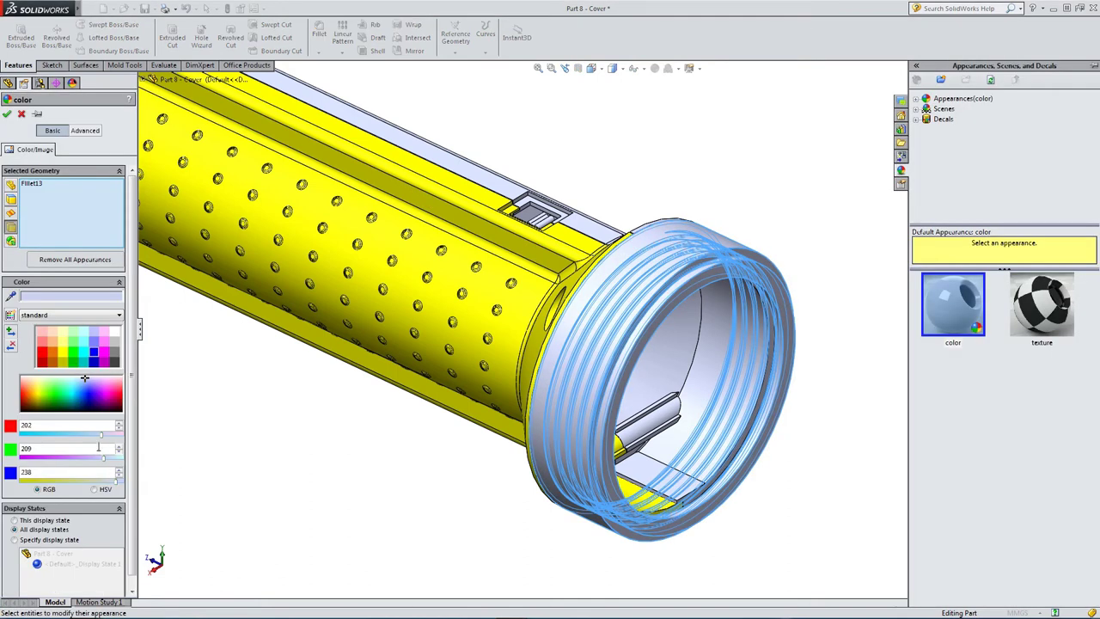
pyautogui.moveTo(101, 439); pyautogui.dragTo(72, 462)
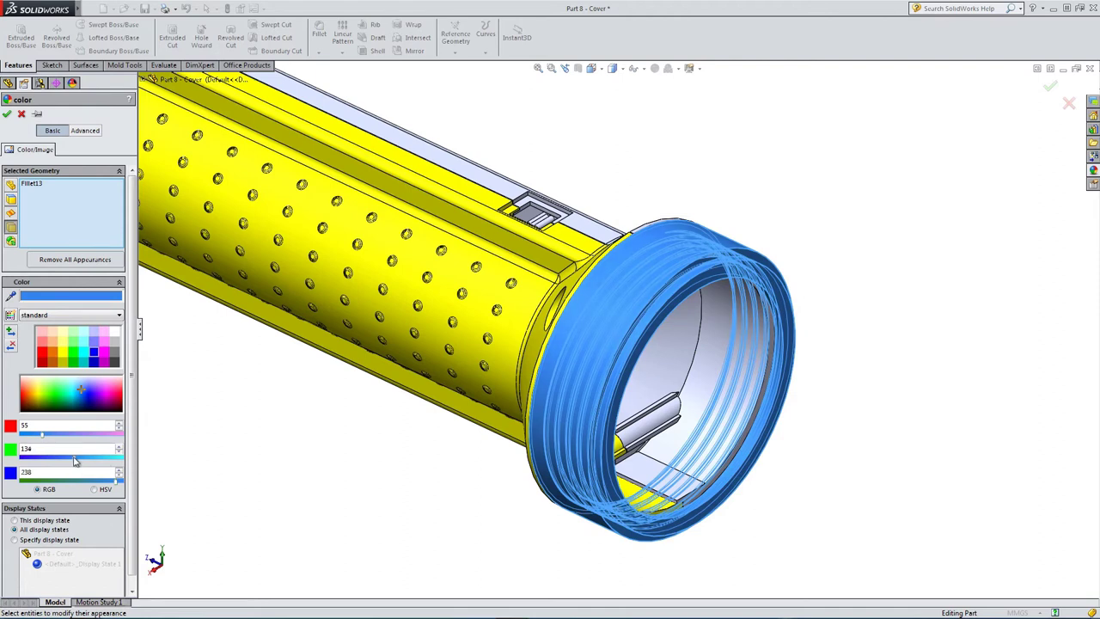
pyautogui.click(6, 114)
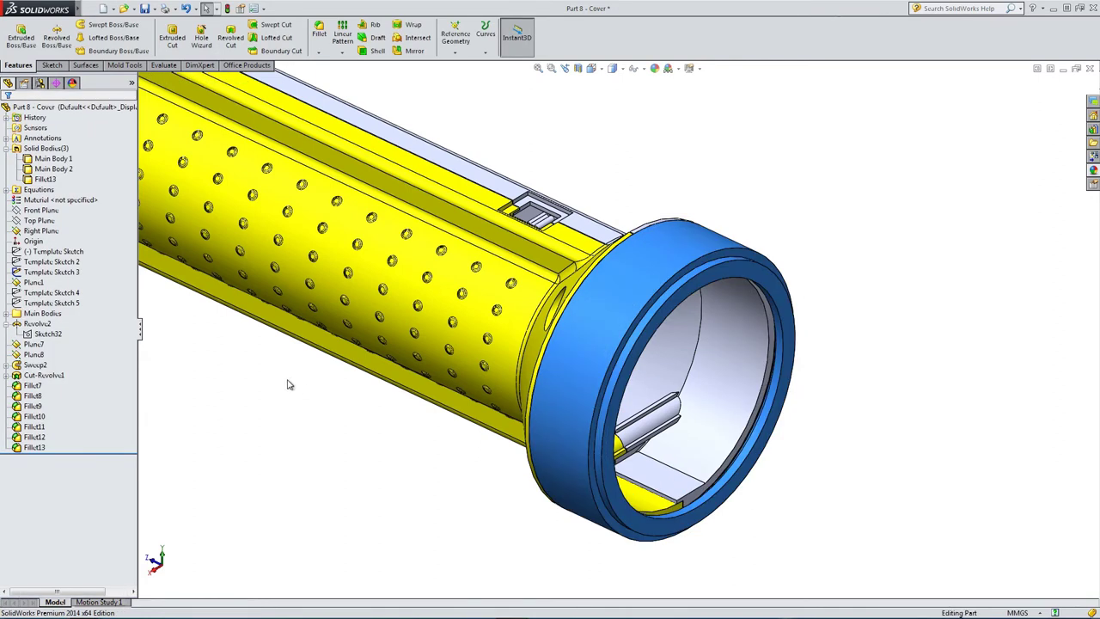
# - Show the part in isometric view and group the features from Revolve2 through Fillet13 in a new folder named Cover
pyautogui.click(595, 70)
pyautogui.click(649, 98)
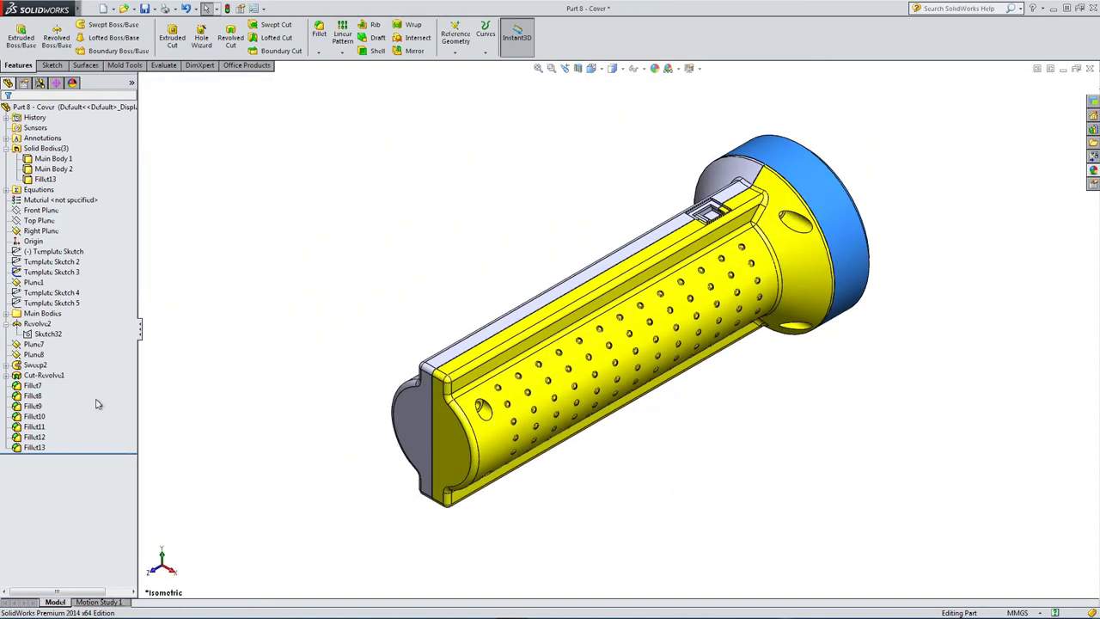
pyautogui.click(36, 323)
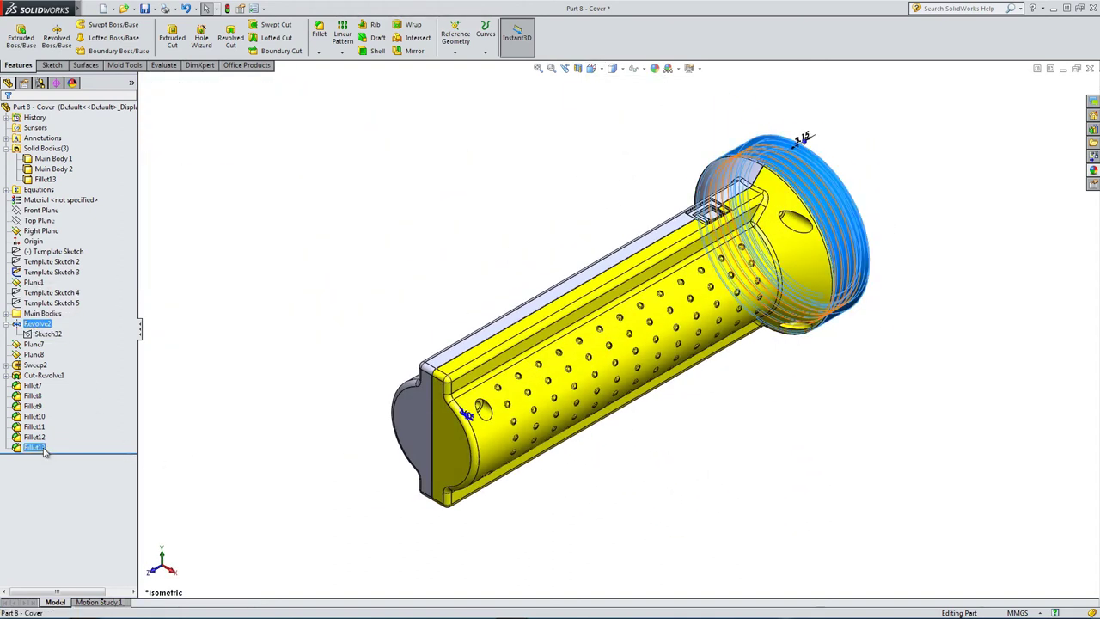
pyautogui.keyDown('shift'); pyautogui.click(39, 448); pyautogui.keyUp('shift')
pyautogui.rightClick(45, 451)
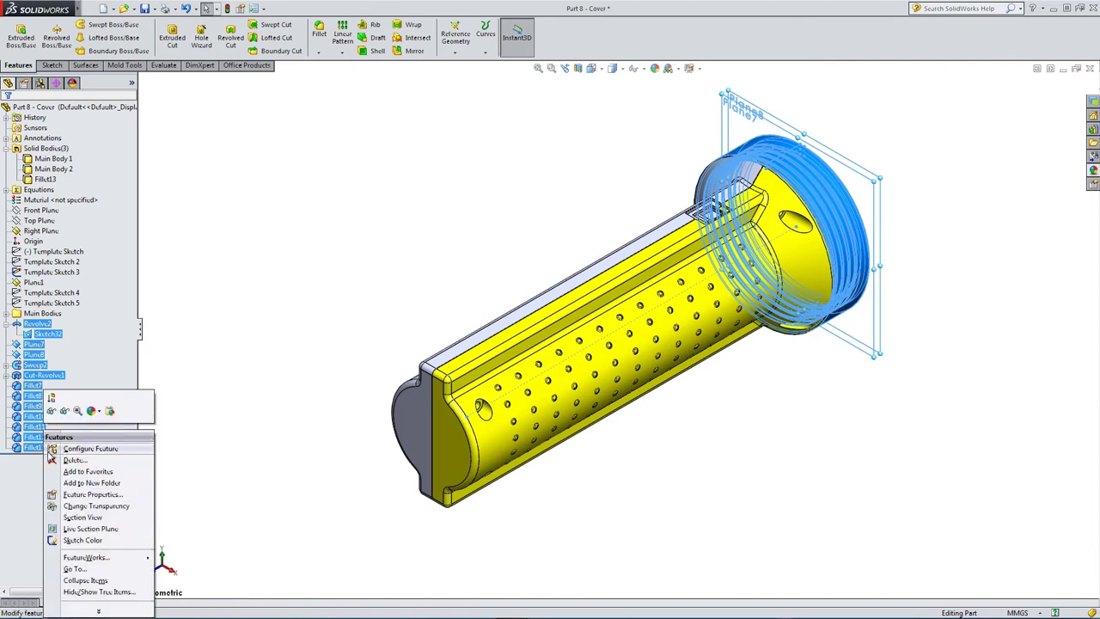
pyautogui.click(79, 483)
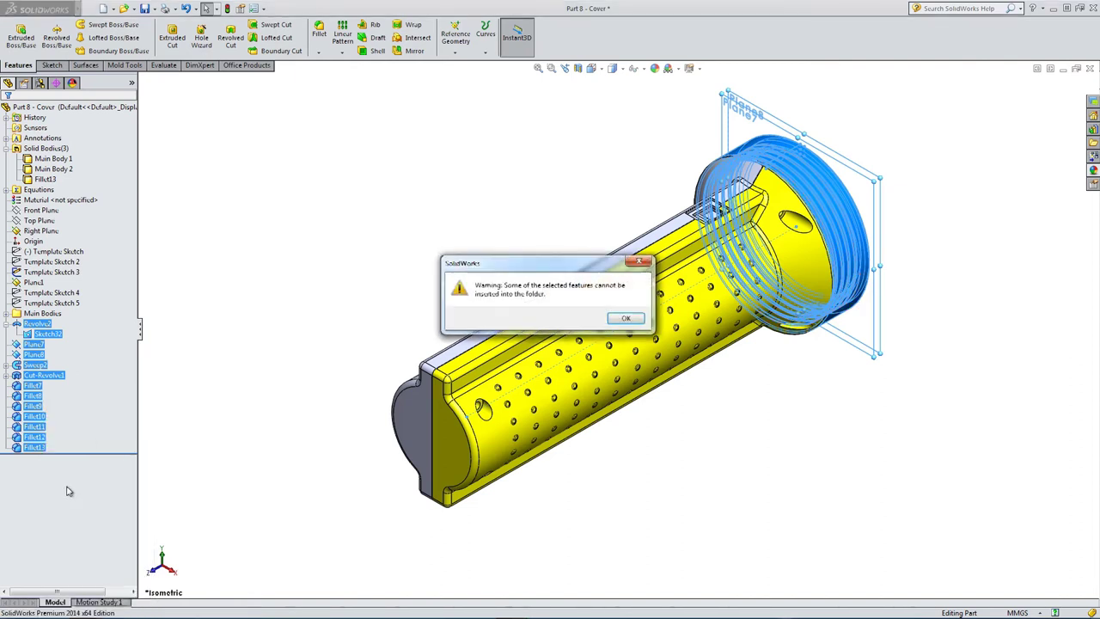
pyautogui.click(612, 319)
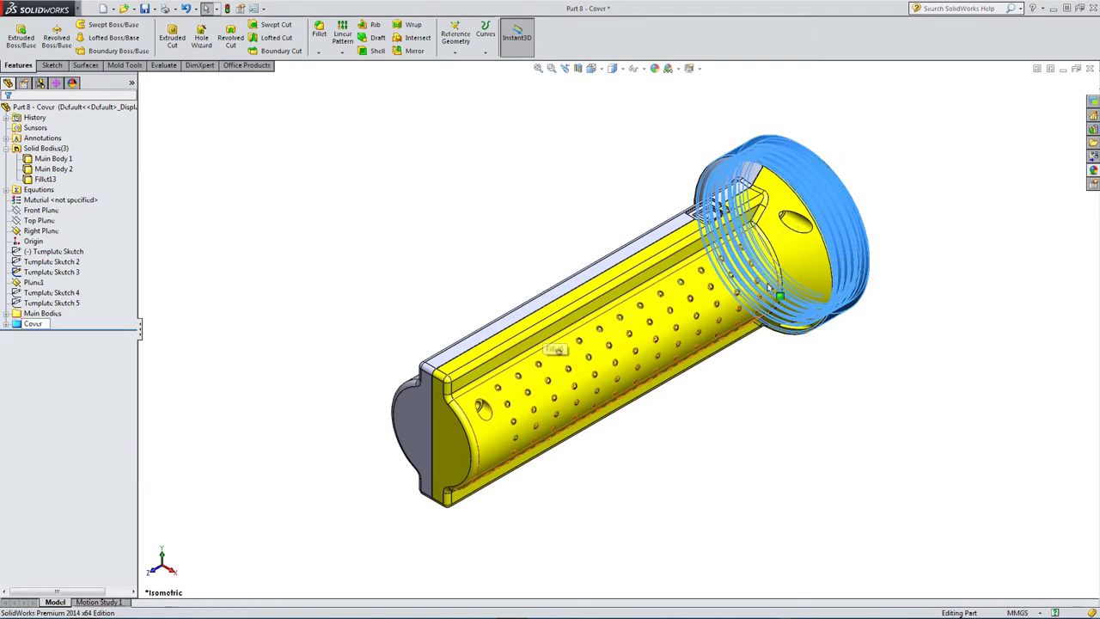
pyautogui.click(432, 203)
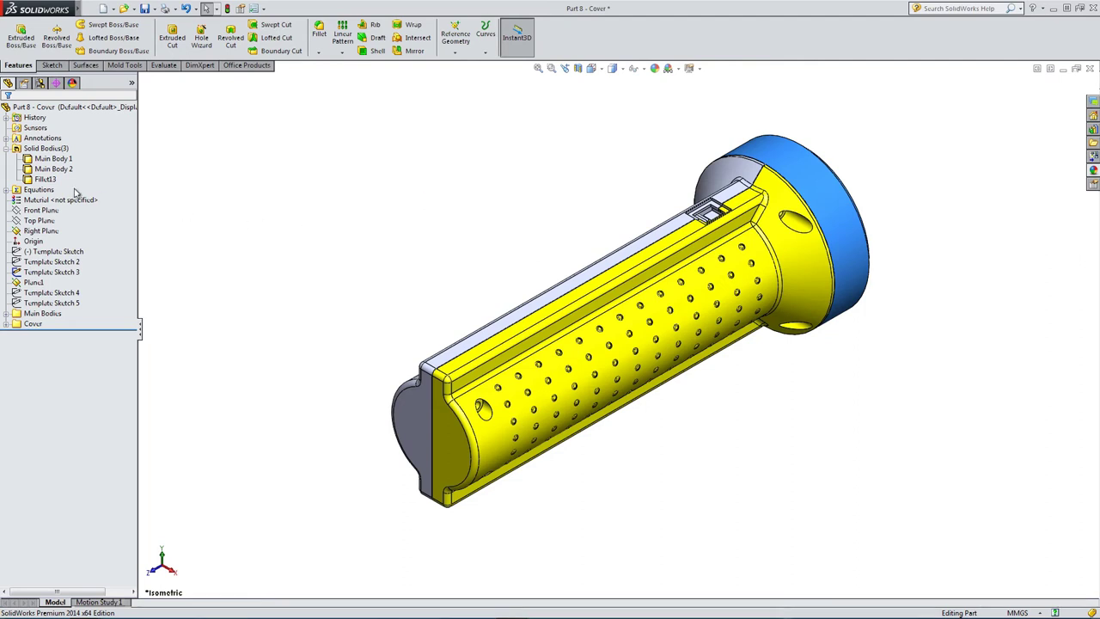
# - Rename the blue ring's solid body as Cover
pyautogui.click(45, 179)
pyautogui.click(47, 180)
pyautogui.write('Cover')
pyautogui.click(260, 221)
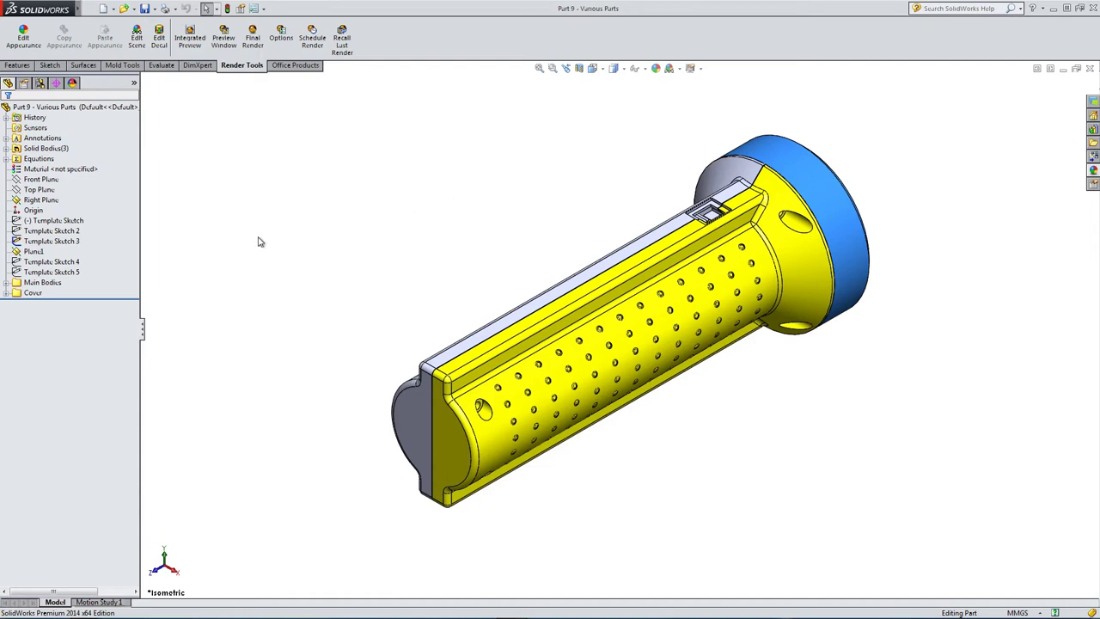
# - View the part normal to the Right Plane, show Template Sketch and turn on the display of sketches
pyautogui.click(43, 199)
pyautogui.click(89, 185)
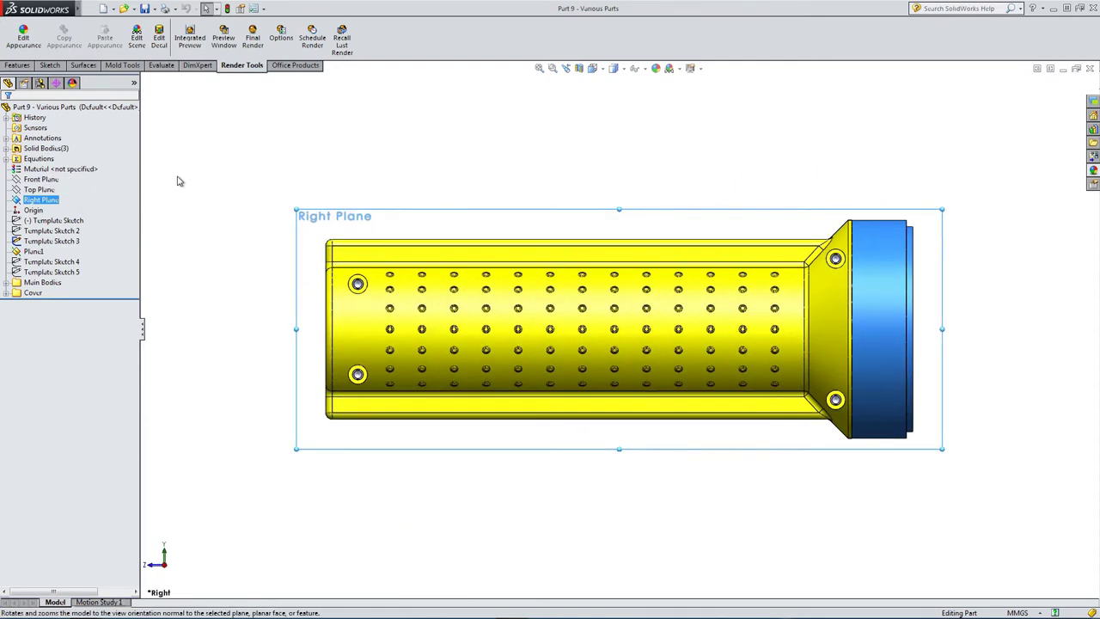
pyautogui.click(54, 220)
pyautogui.rightClick(57, 221)
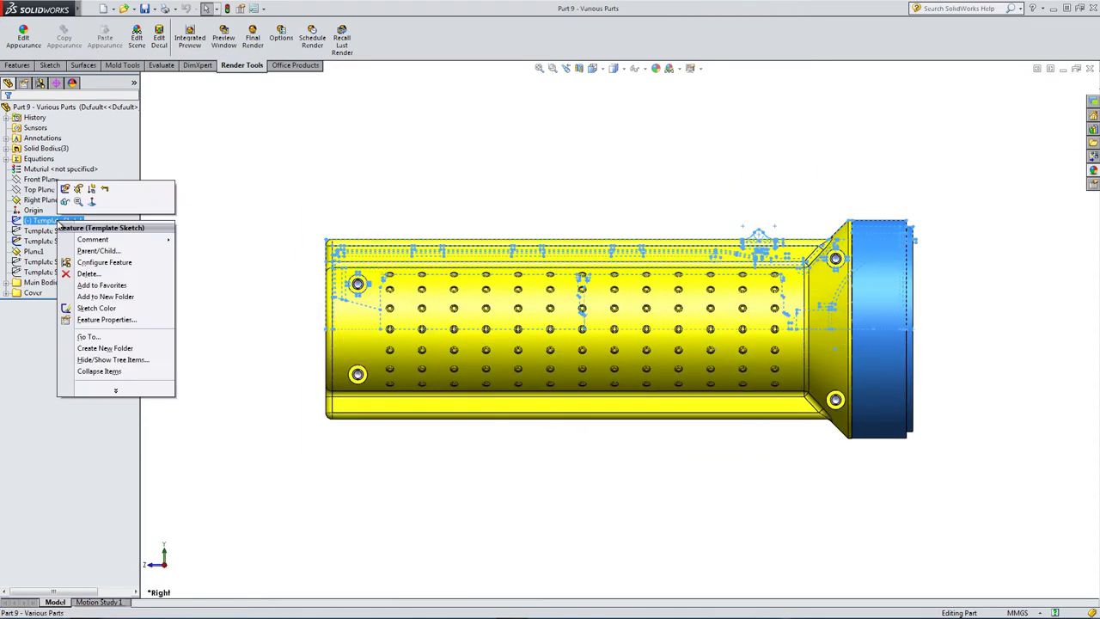
pyautogui.click(65, 202)
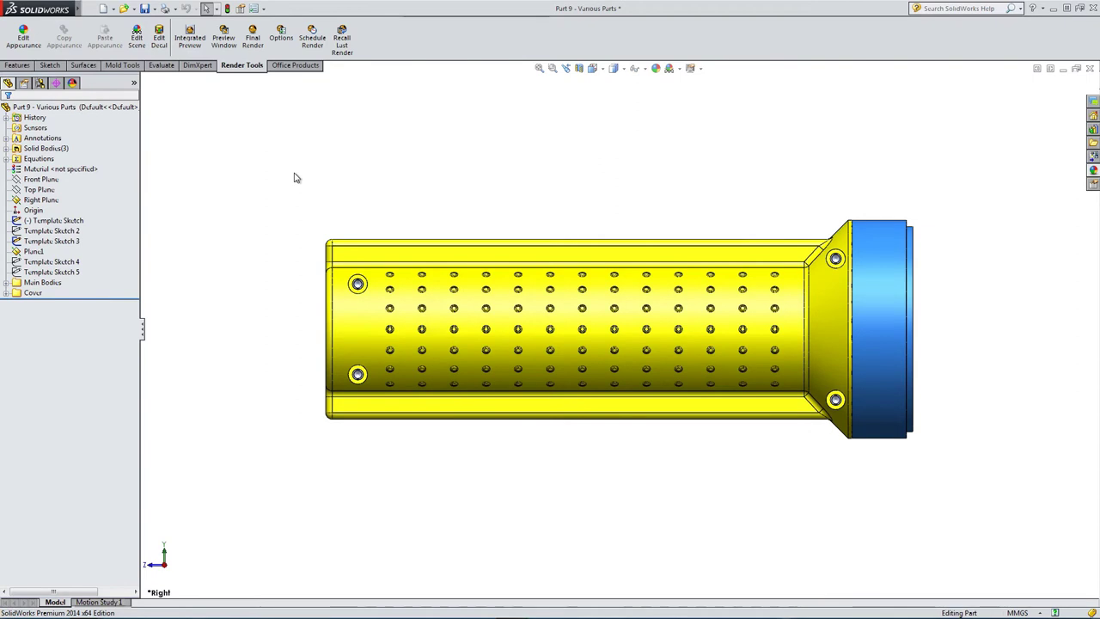
pyautogui.click(641, 68)
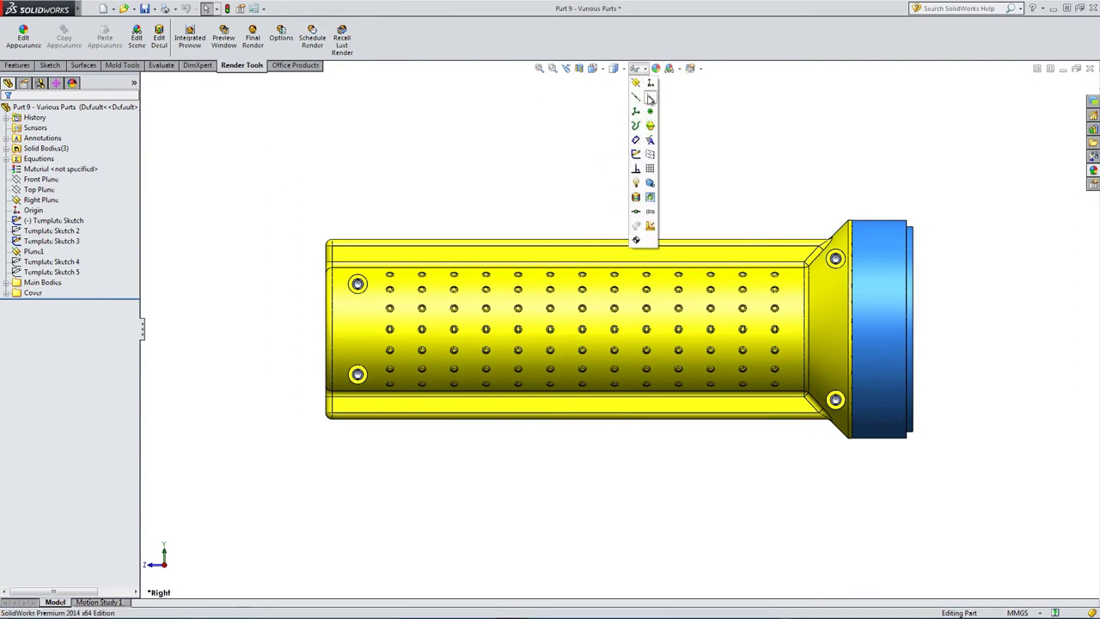
pyautogui.click(637, 154)
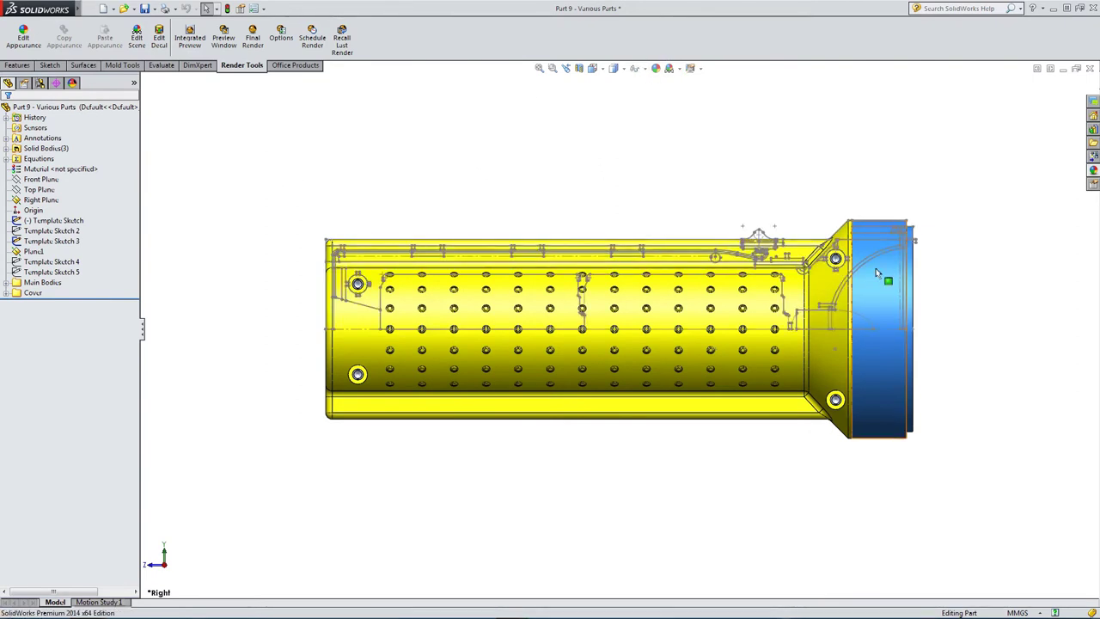
# - Start a sketch on the Right Plane and convert all entities of Template Sketch into it
pyautogui.scroll(-3, 870, 262)
pyautogui.scroll(-2, 870, 262)
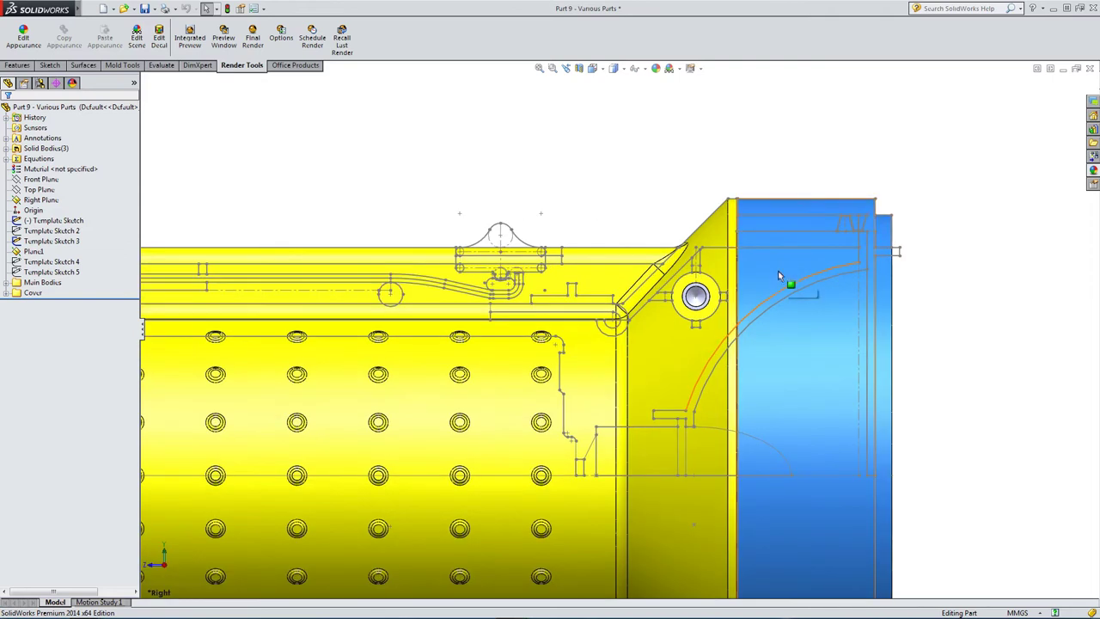
pyautogui.scroll(2, 515, 208)
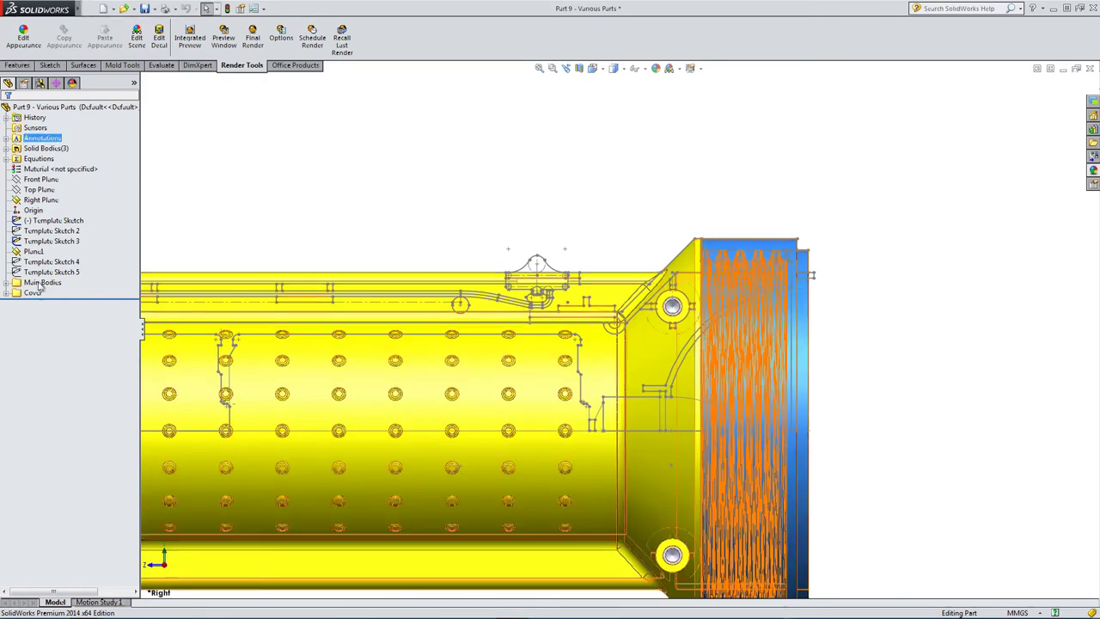
pyautogui.click(43, 200)
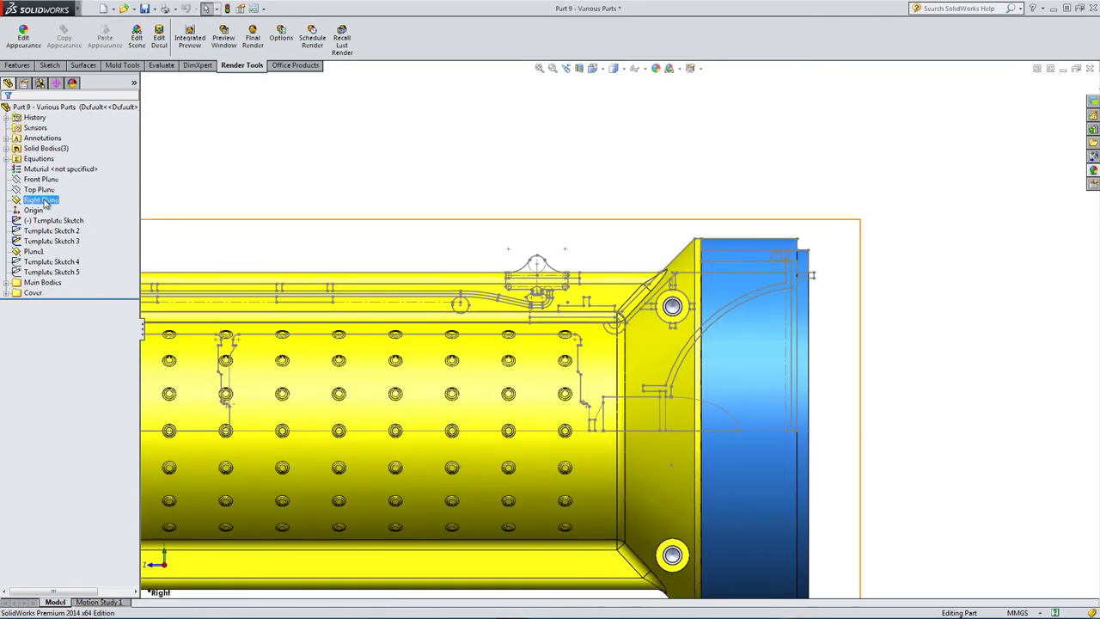
pyautogui.click(49, 66)
pyautogui.click(17, 32)
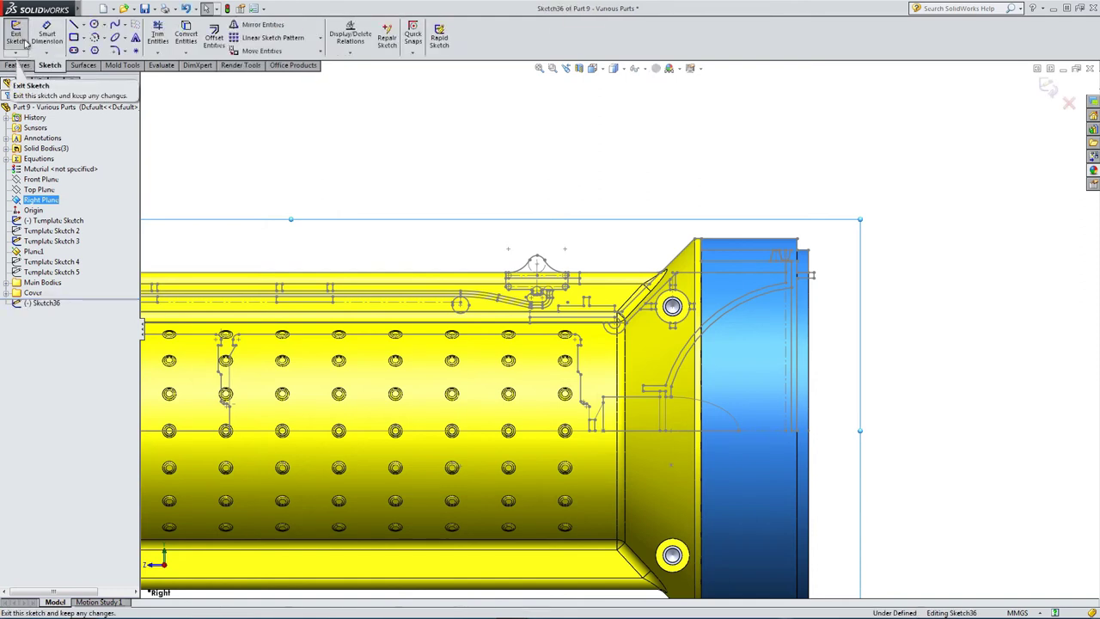
pyautogui.click(43, 222)
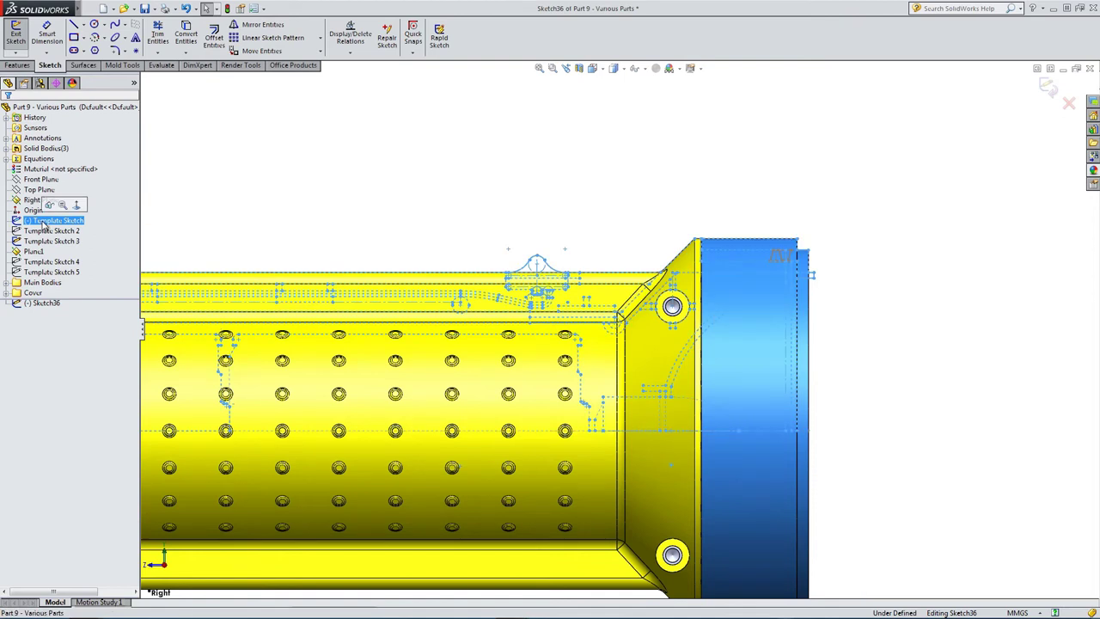
pyautogui.click(187, 31)
pyautogui.scroll(2, 381, 347)
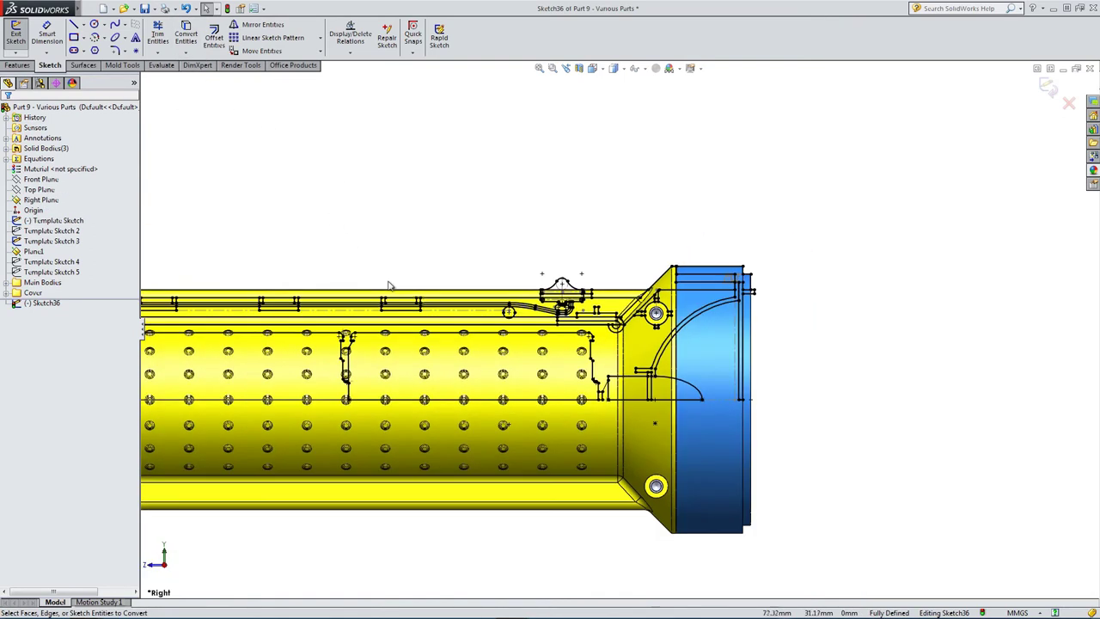
# - Delete the converted outer outline of the flashlight head and cover from the new sketch
pyautogui.scroll(-3, 540, 374)
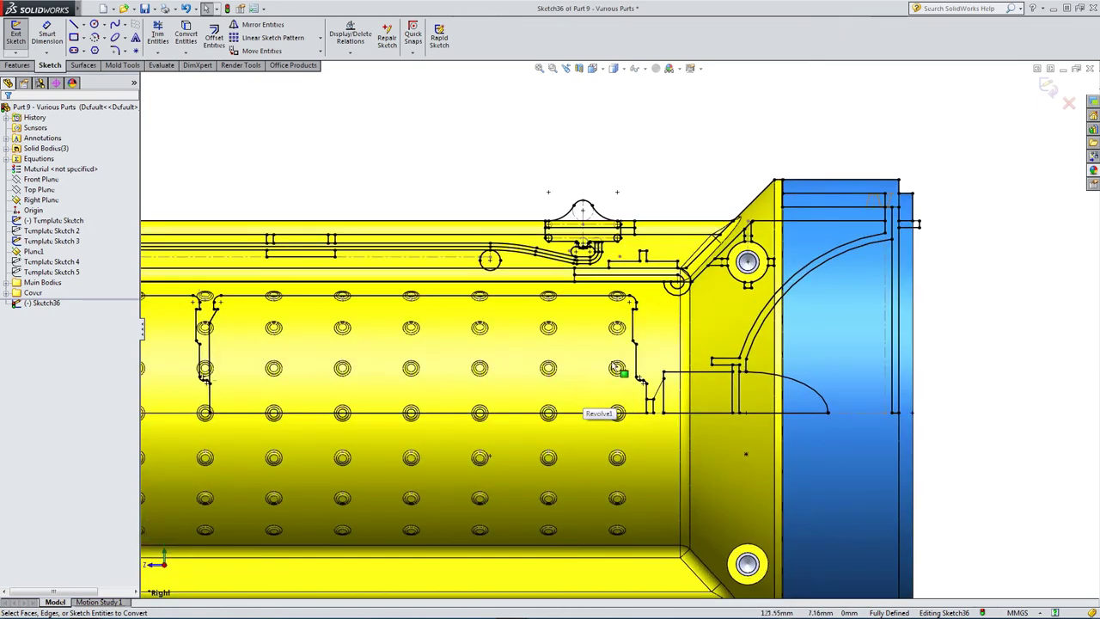
pyautogui.scroll(-2, 893, 195)
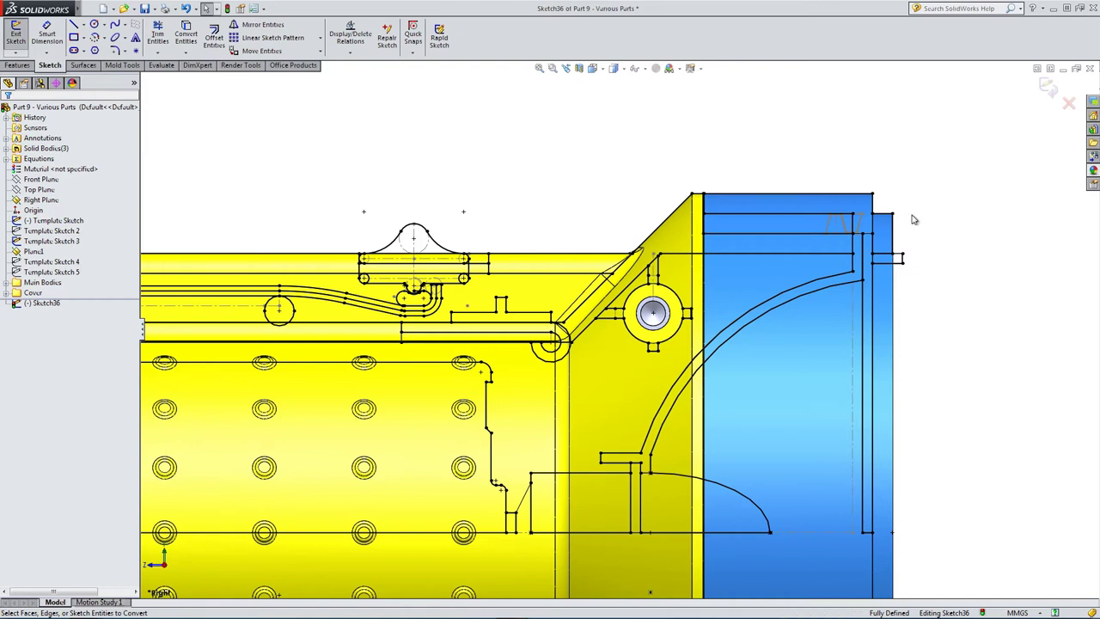
pyautogui.moveTo(913, 219); pyautogui.dragTo(601, 146)
pyautogui.click(601, 153)
pyautogui.scroll(-3, 870, 228)
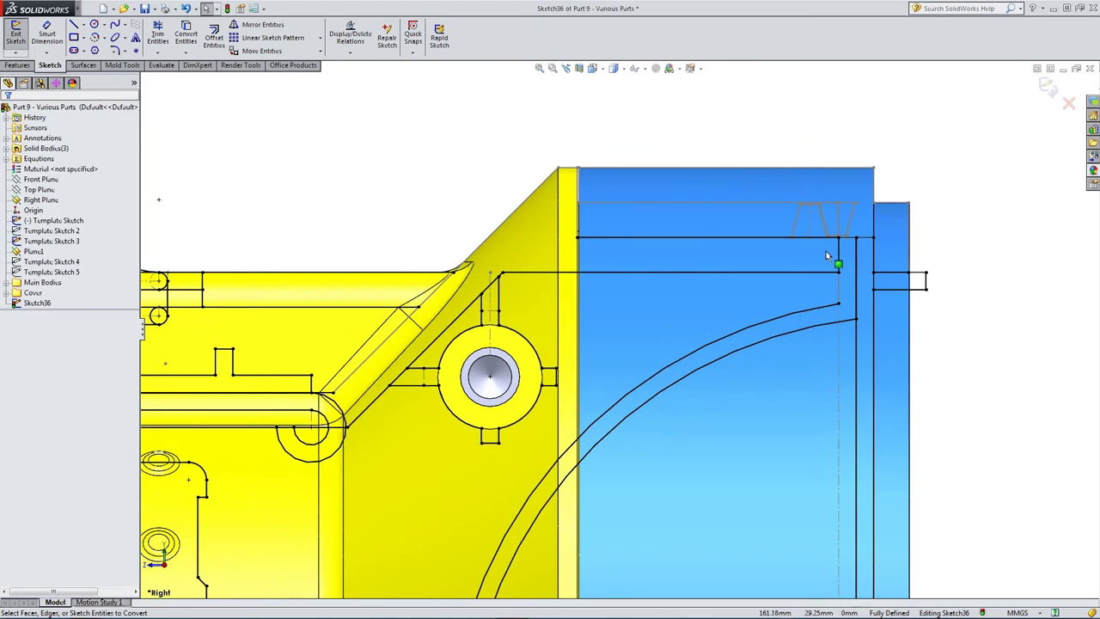
pyautogui.scroll(-2, 848, 248)
# - Delete the converted inner head edges and the outer reflector arc from the sketch
pyautogui.doubleClick(833, 293)
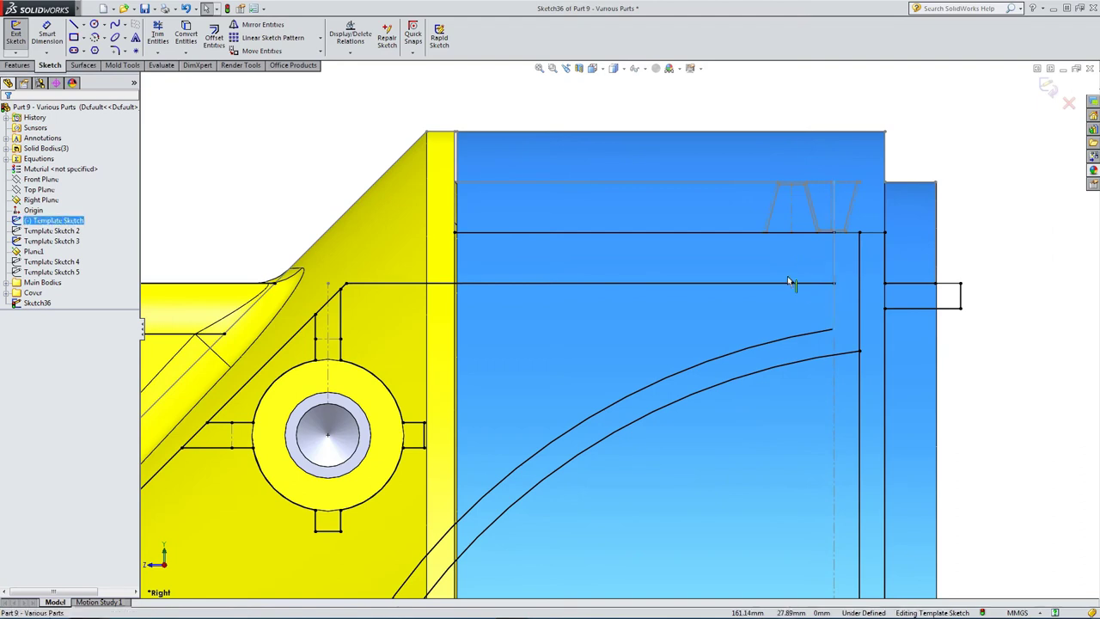
pyautogui.doubleClick(622, 203)
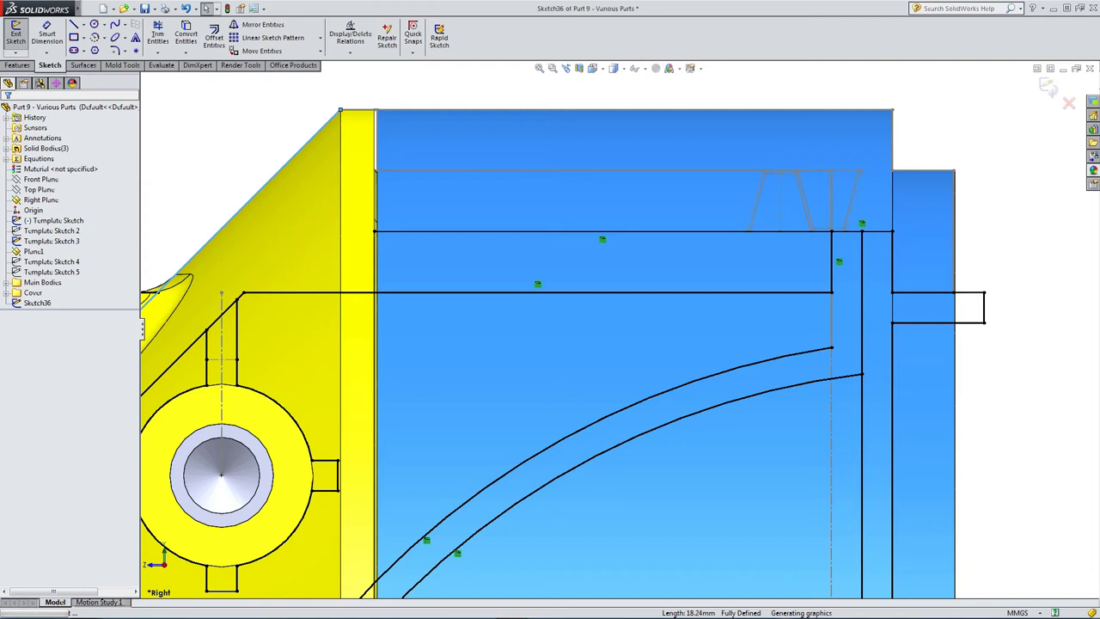
pyautogui.press('z')
pyautogui.press('z')
pyautogui.moveTo(230, 165)
pyautogui.mouseDown()
pyautogui.moveTo(724, 450)
pyautogui.moveTo(780, 460)
pyautogui.mouseUp()
pyautogui.press('Escape')
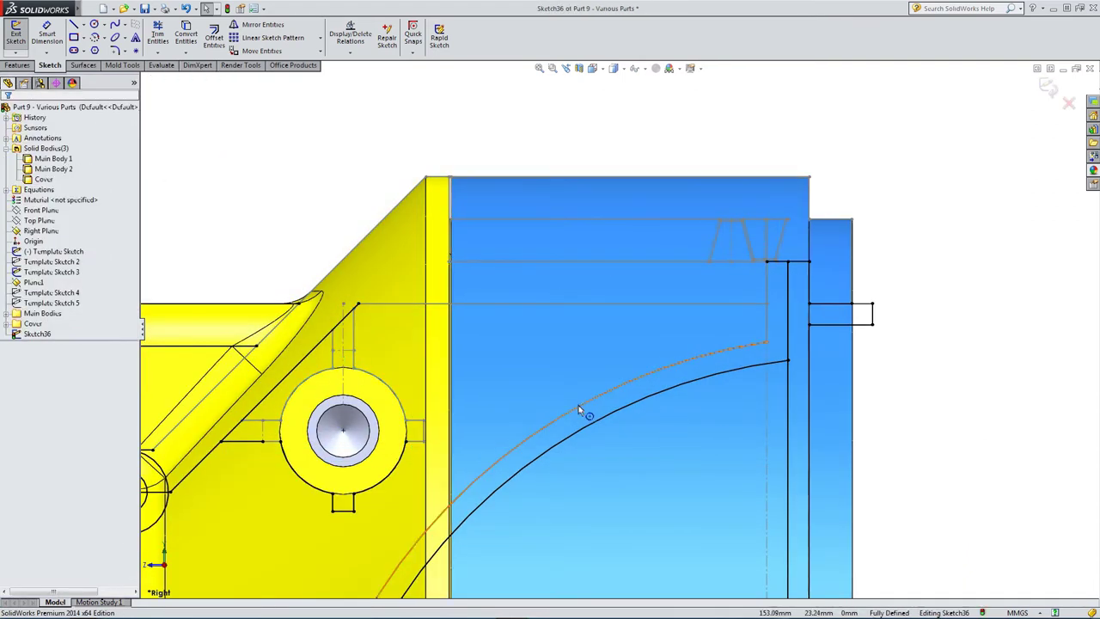
# - Delete the remaining converted reflector, switch and body entities, keeping only the thin vertical strip and small rectangle at the cover's front
pyautogui.scroll(6, 575, 404)
pyautogui.moveTo(371, 275)
pyautogui.mouseDown()
pyautogui.moveTo(615, 440)
pyautogui.moveTo(632, 433)
pyautogui.mouseUp()
pyautogui.press('Escape')
pyautogui.scroll(3, 412, 423)
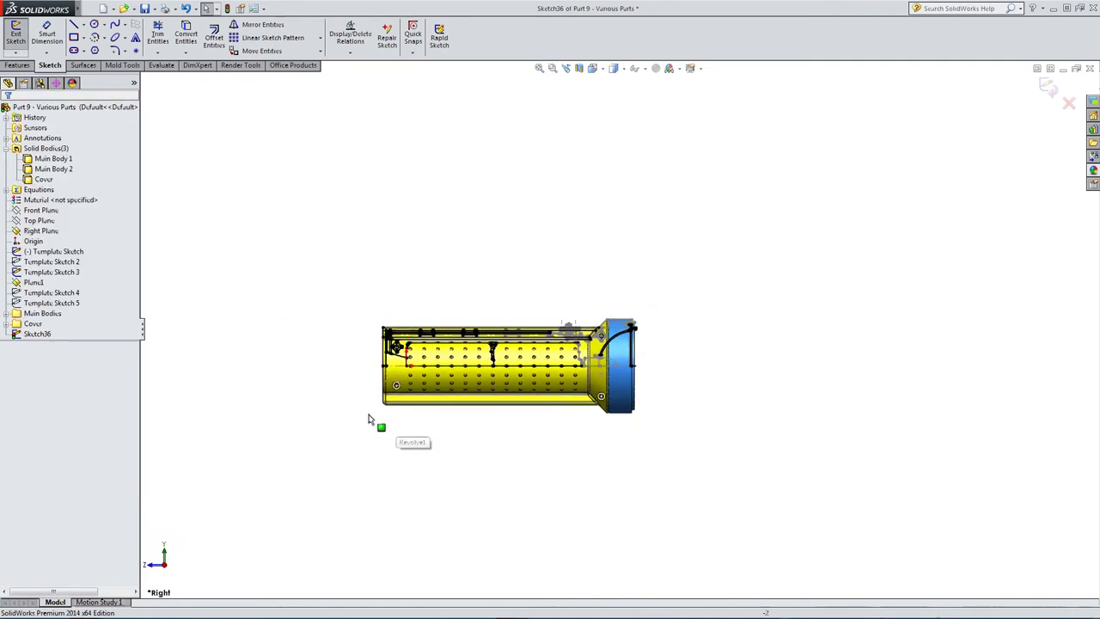
pyautogui.scroll(-2, 369, 420)
pyautogui.moveTo(326, 241)
pyautogui.mouseDown()
pyautogui.moveTo(700, 397)
pyautogui.moveTo(733, 438)
pyautogui.moveTo(636, 238)
pyautogui.mouseUp()
pyautogui.press('Escape')
pyautogui.press('Delete')
pyautogui.scroll(-8, 739, 307)
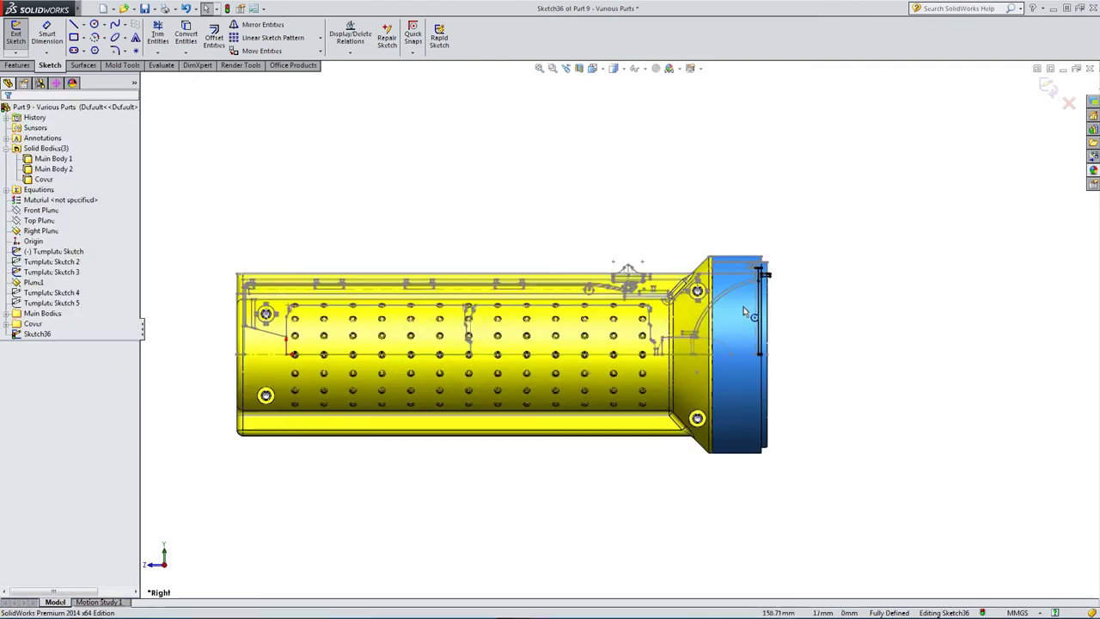
# - Delete the short vertical segment overlapping the strip's inner edge inside the cover
pyautogui.scroll(-3, 726, 271)
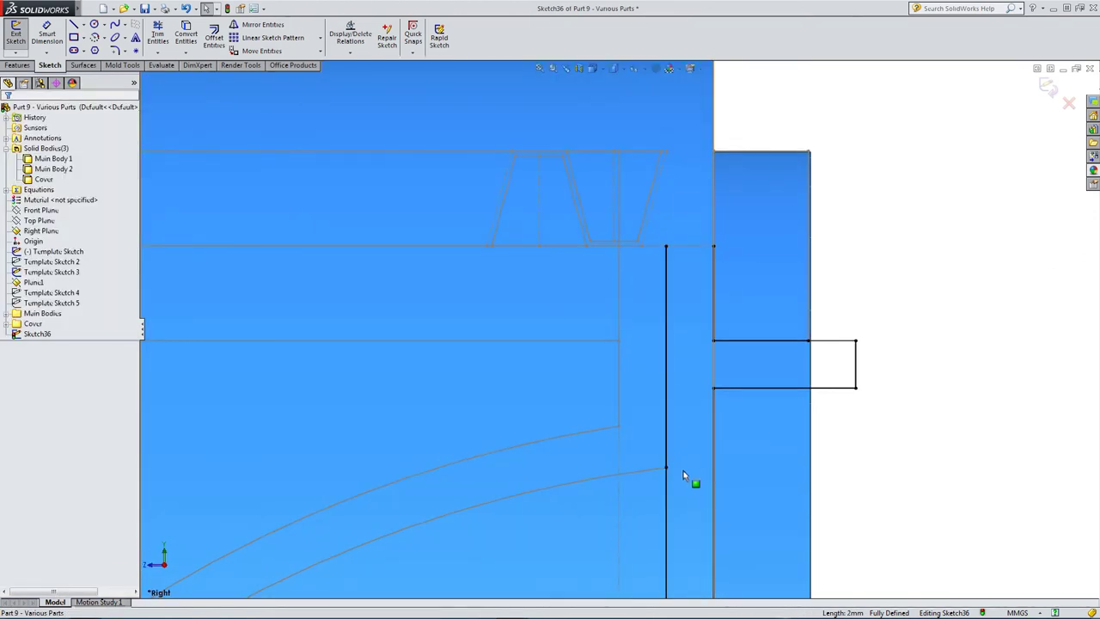
pyautogui.scroll(3, 666, 404)
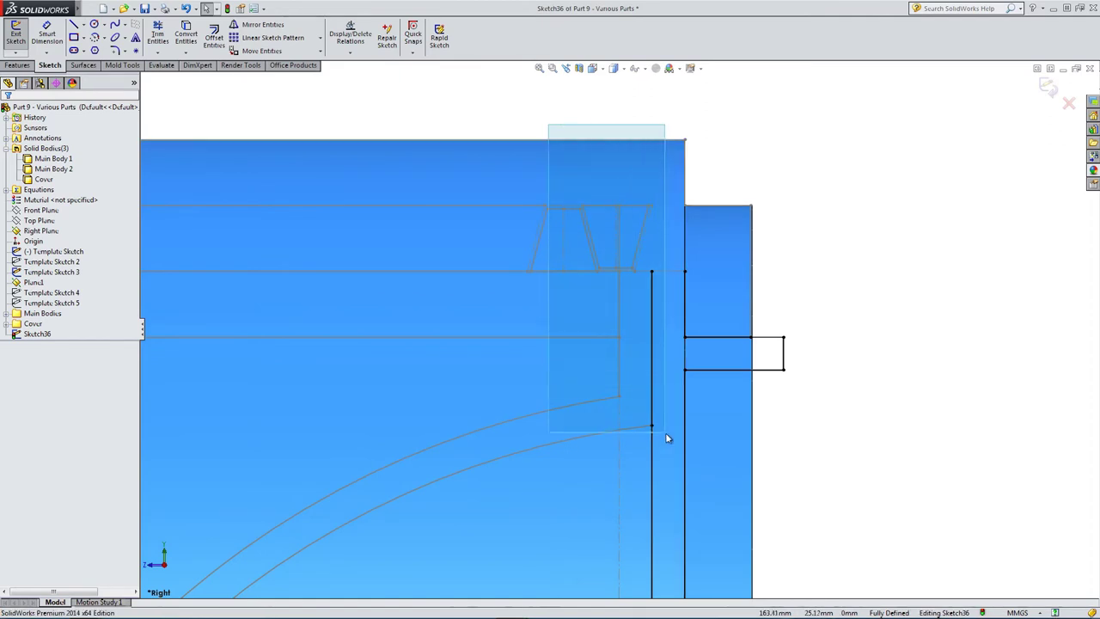
pyautogui.click(651, 391)
pyautogui.press('Delete')
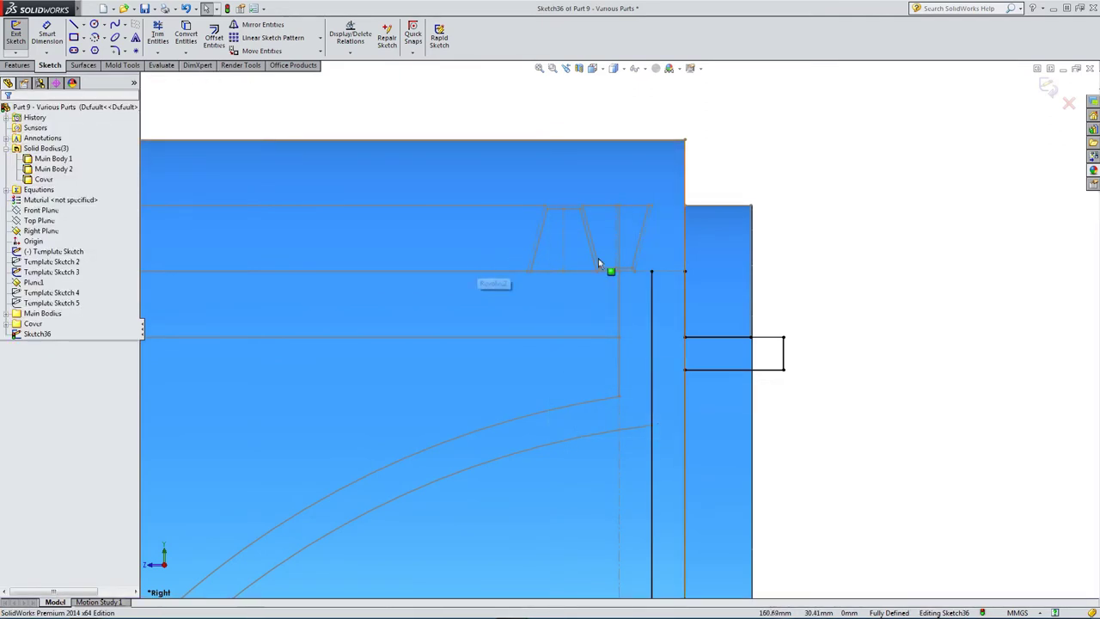
pyautogui.scroll(2, 640, 310)
pyautogui.scroll(-2, 635, 355)
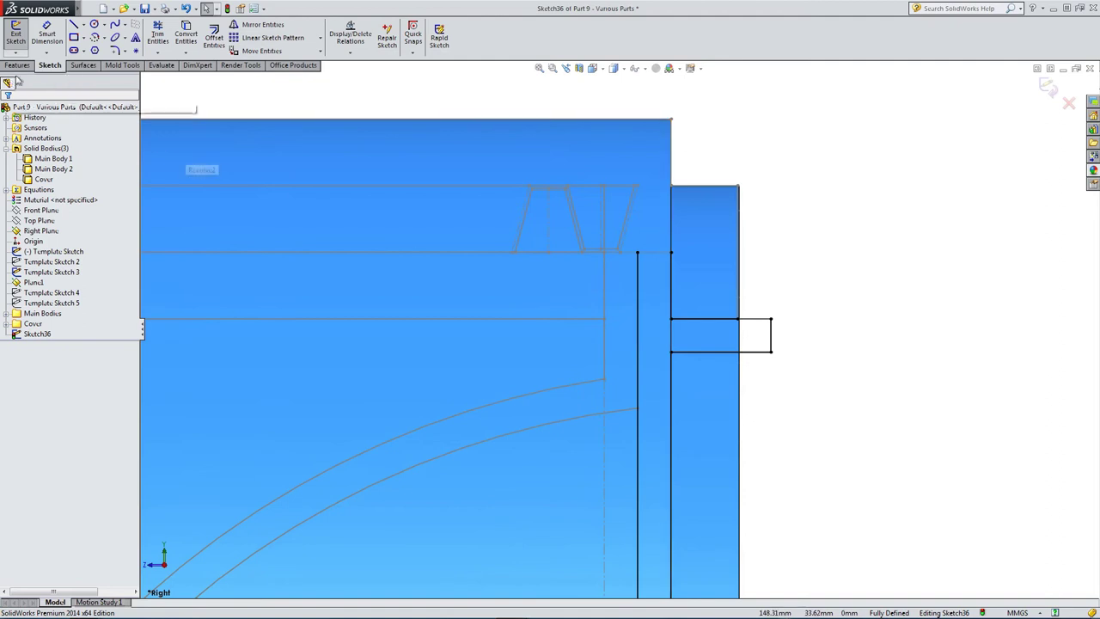
# - Close the top of the thin vertical strip with a short horizontal line joining its two long edges
pyautogui.click(74, 24)
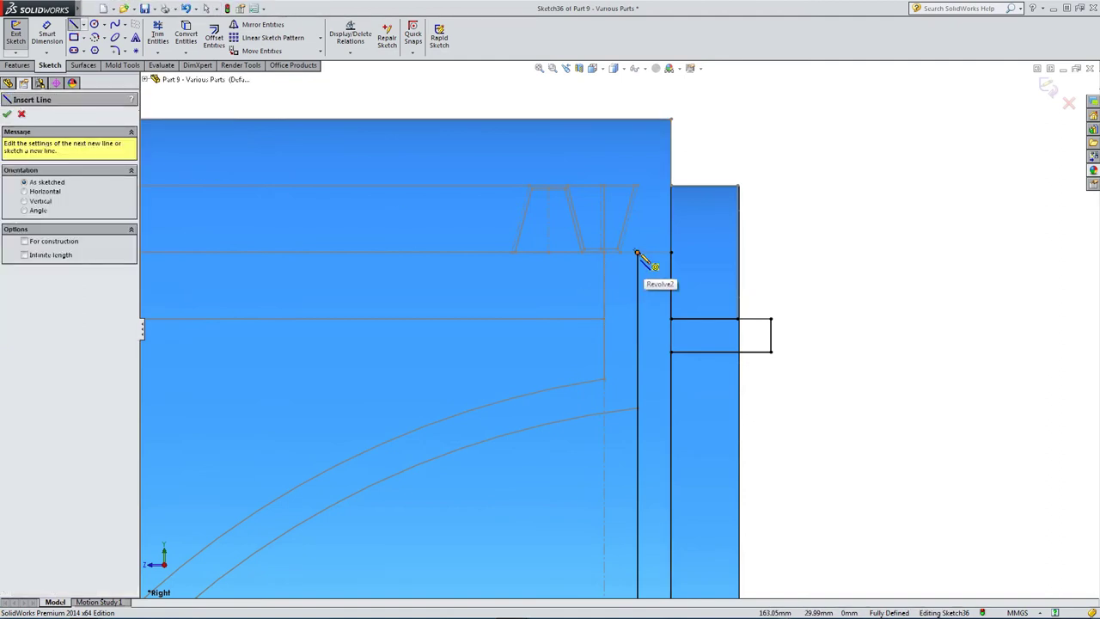
pyautogui.moveTo(637, 253); pyautogui.dragTo(671, 252)
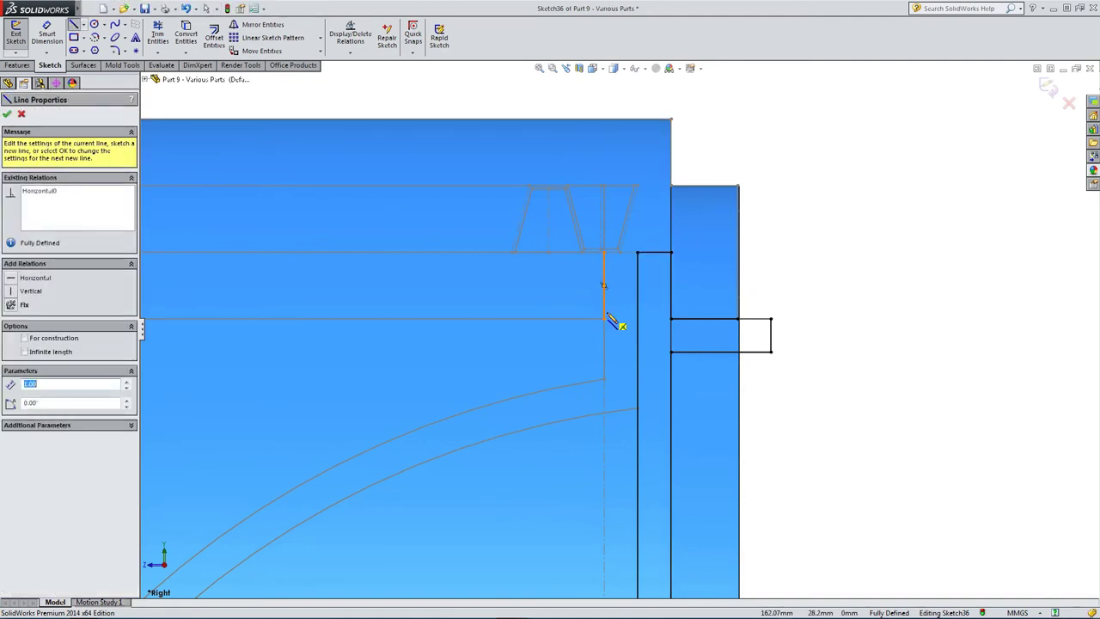
pyautogui.press('Escape')
pyautogui.moveTo(606, 312); pyautogui.dragTo(658, 336, button='middle')
pyautogui.click(651, 321)
pyautogui.press('Escape')
pyautogui.scroll(-3, 653, 342)
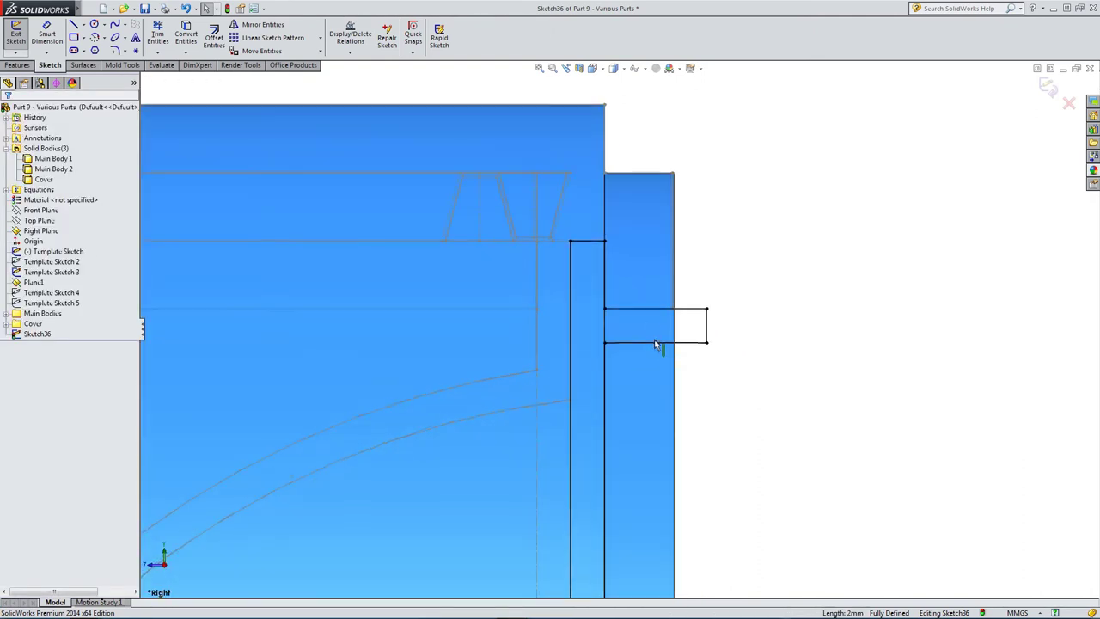
# - Examine from several angles how the front strip profile sits inside the cover and relative to the main bodies
pyautogui.scroll(2, 649, 331)
pyautogui.scroll(-3, 571, 343)
pyautogui.scroll(6, 541, 509)
pyautogui.moveTo(557, 460); pyautogui.dragTo(341, 449, button='middle')
pyautogui.scroll(3, 341, 449)
pyautogui.scroll(-3, 311, 368)
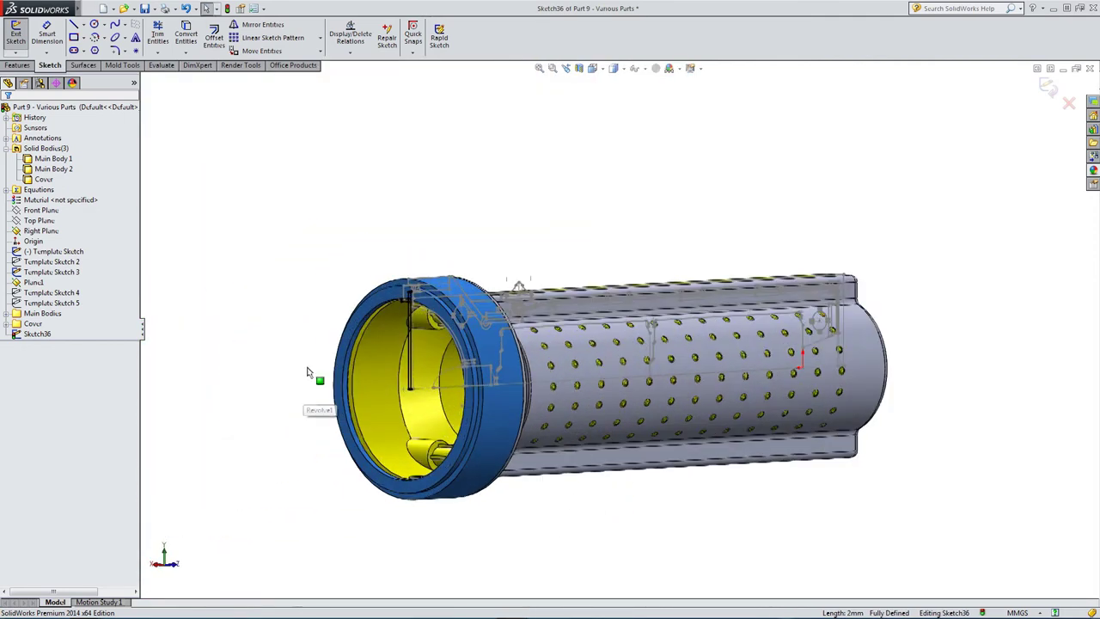
pyautogui.scroll(-2, 328, 357)
pyautogui.moveTo(386, 343); pyautogui.dragTo(581, 362, button='middle')
pyautogui.scroll(-5, 896, 392)
pyautogui.scroll(10, 714, 312)
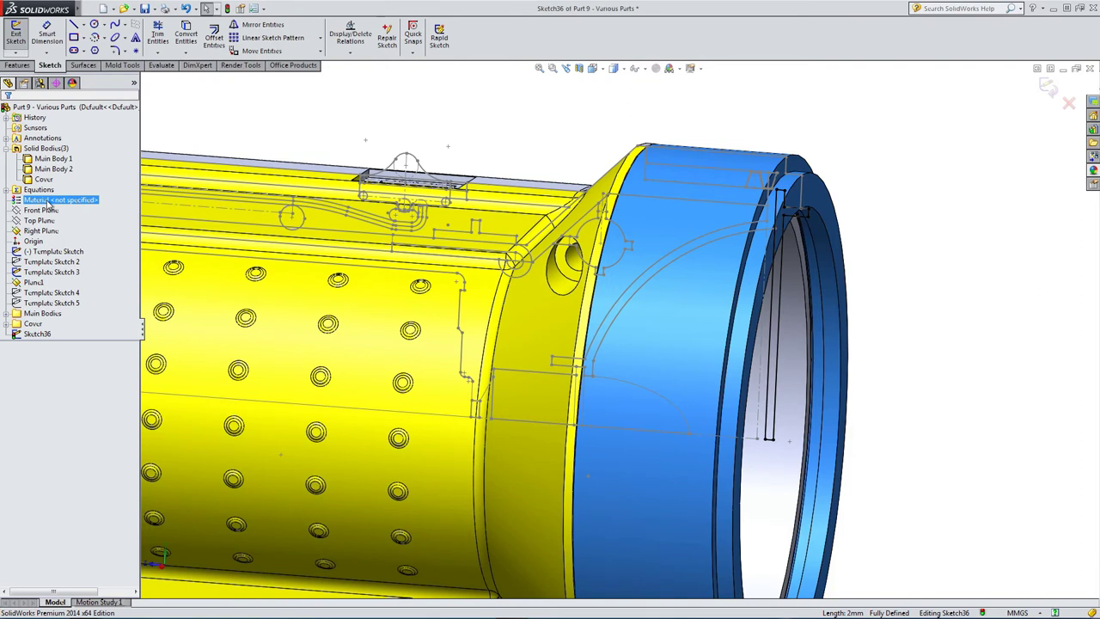
# - Hide Template Sketch while keeping the front strip profile's sketch open for editing
pyautogui.rightClick(50, 251)
pyautogui.click(56, 234)
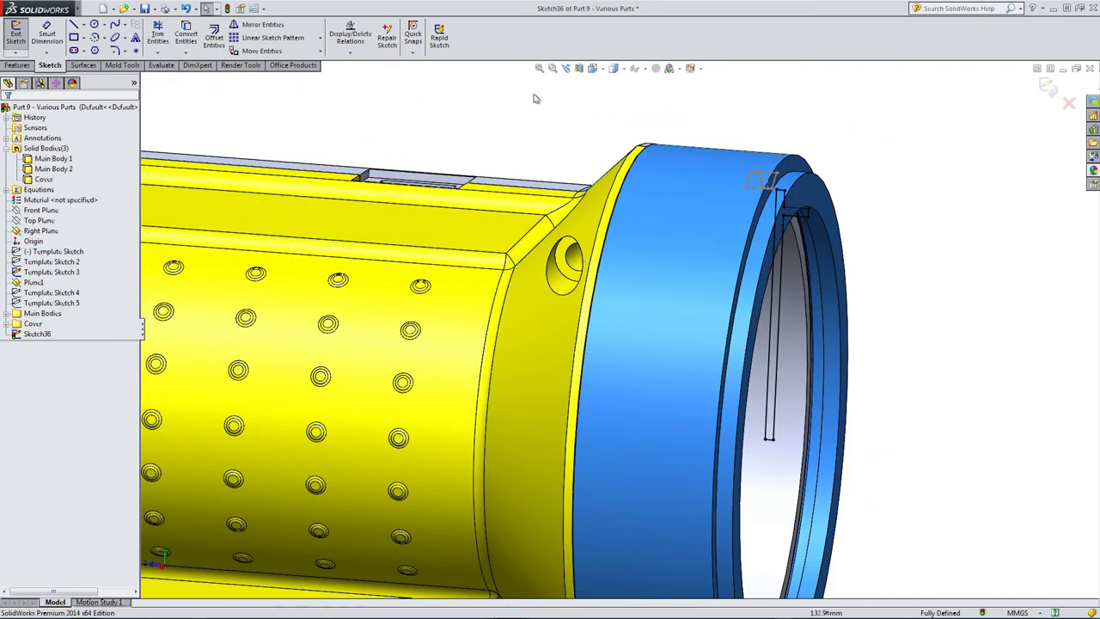
pyautogui.moveTo(538, 112); pyautogui.dragTo(546, 144, button='middle')
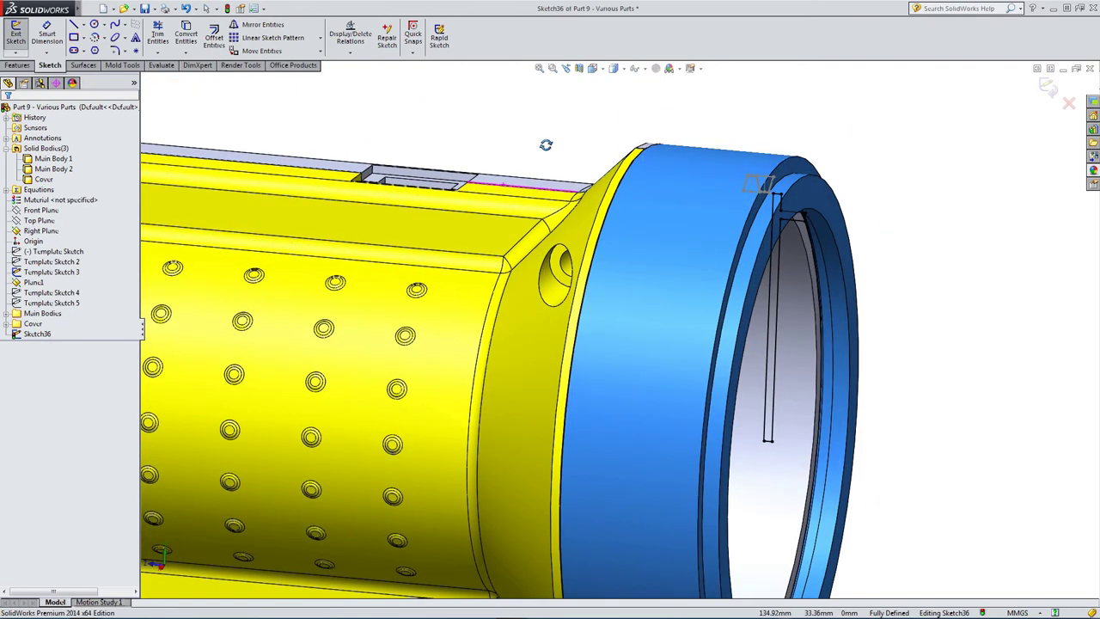
pyautogui.rightClick(767, 186)
pyautogui.click(579, 142)
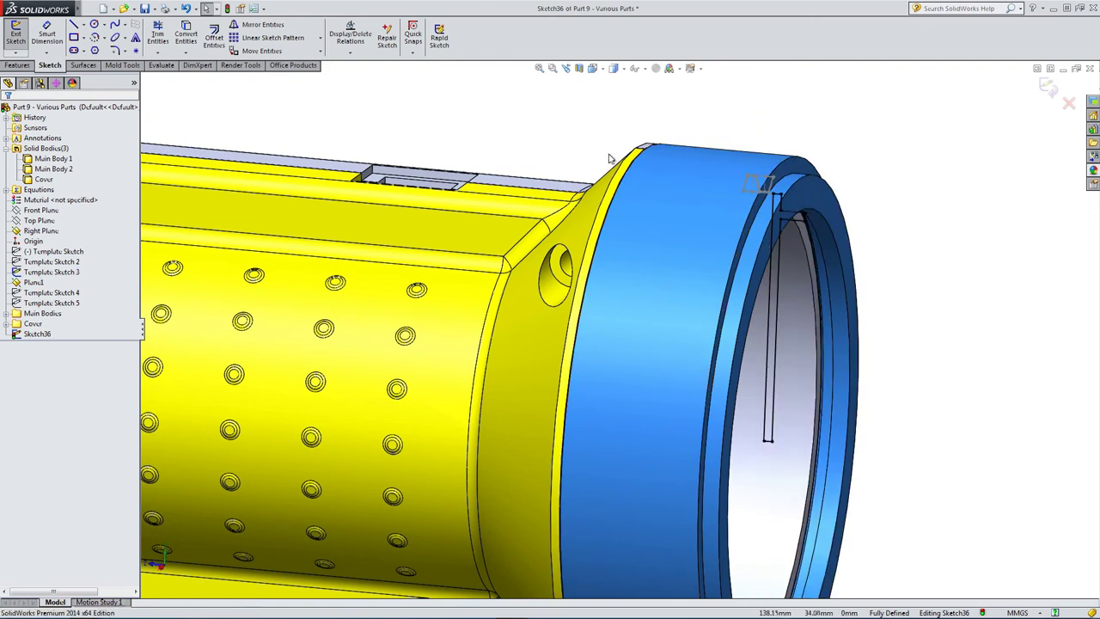
pyautogui.scroll(3, 723, 222)
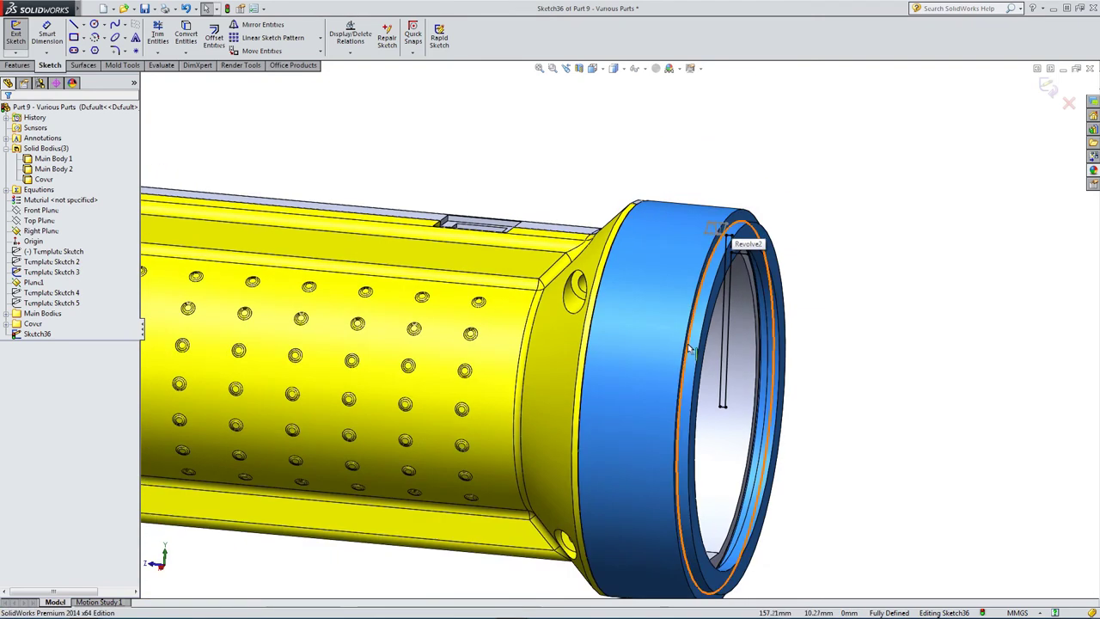
pyautogui.moveTo(735, 385); pyautogui.dragTo(735, 376, button='middle')
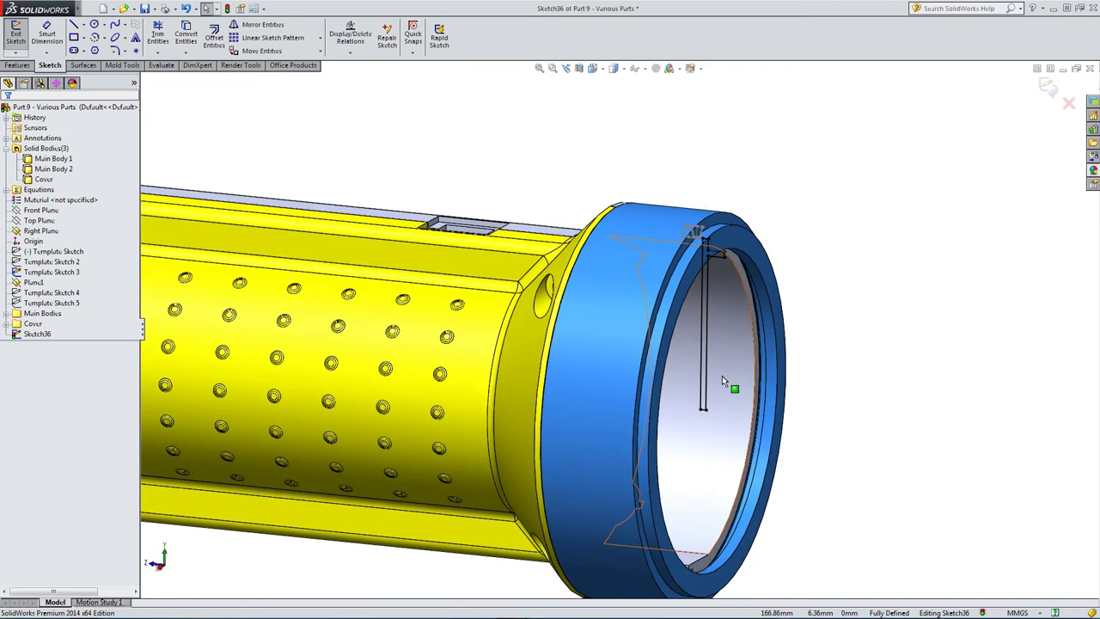
pyautogui.scroll(-1, 722, 375)
# - Revolve the closed strip profile 360° about its short inner-end line on the flashlight's centreline, as a separate body without merging
pyautogui.click(11, 66)
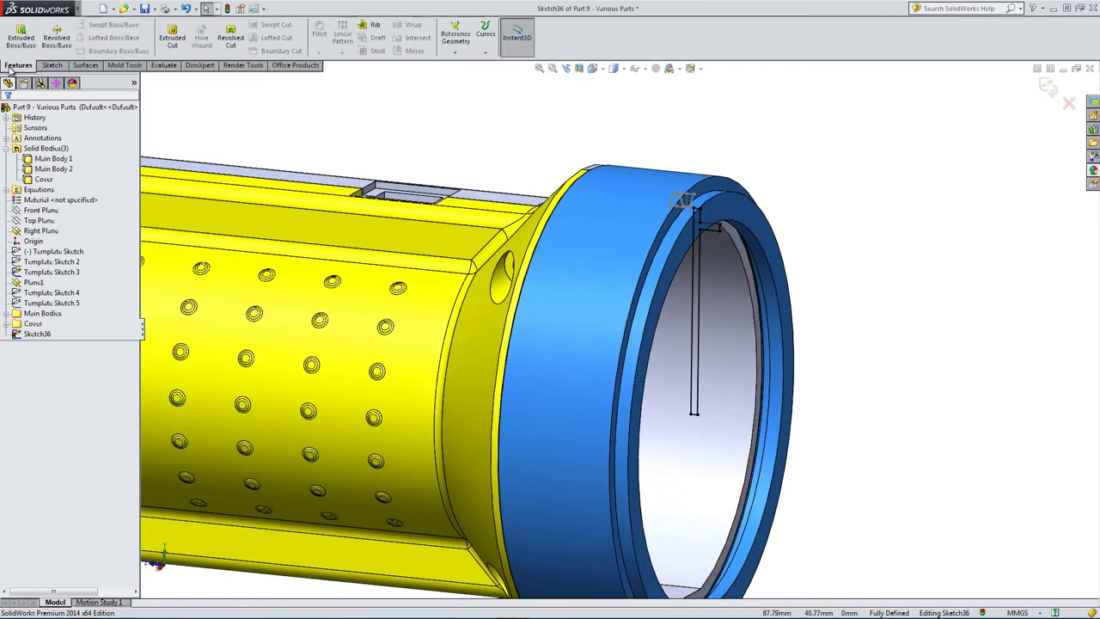
pyautogui.click(55, 37)
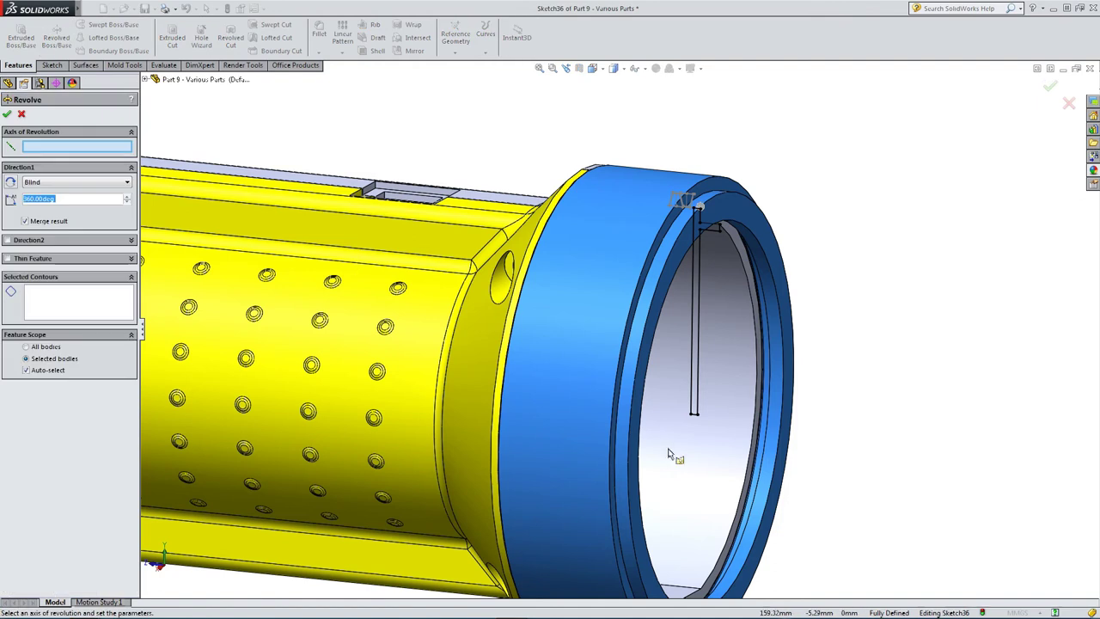
pyautogui.scroll(-2, 700, 427)
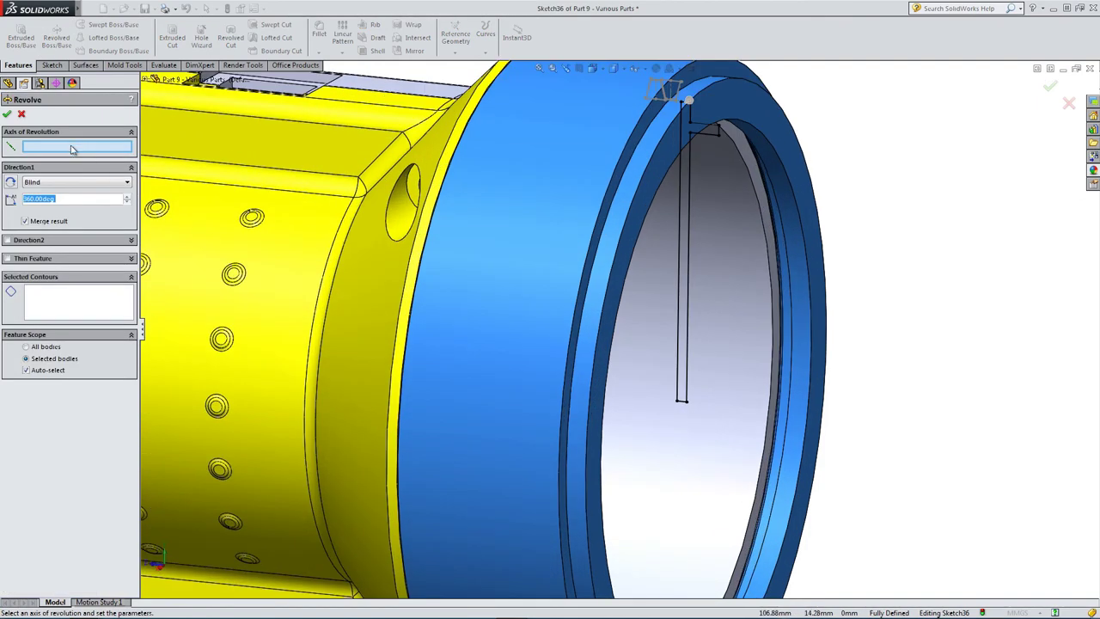
pyautogui.click(683, 406)
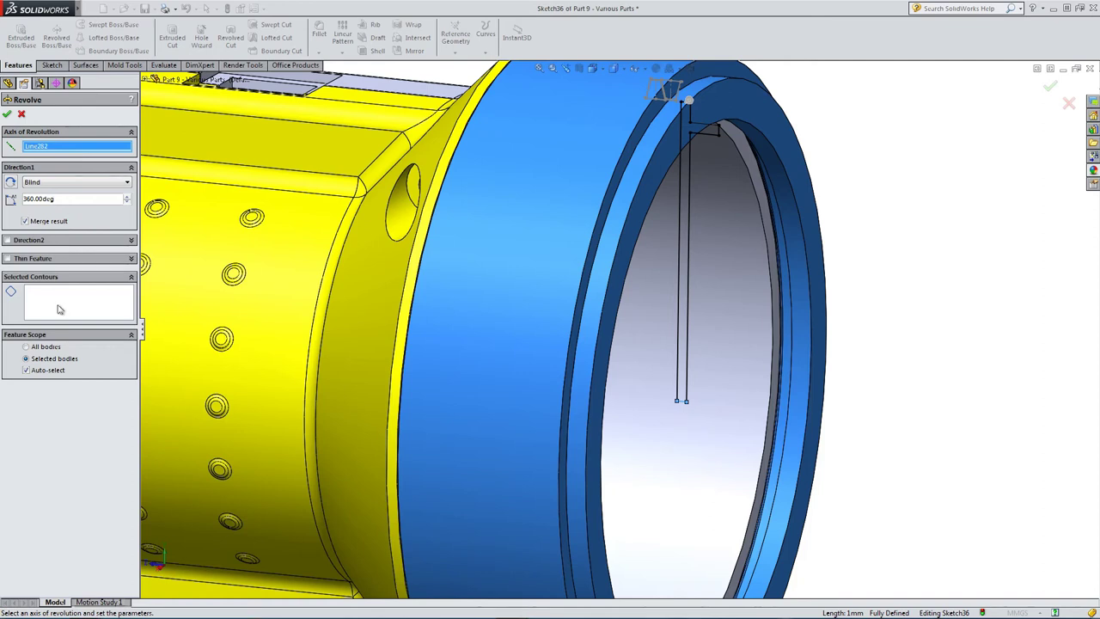
pyautogui.click(31, 221)
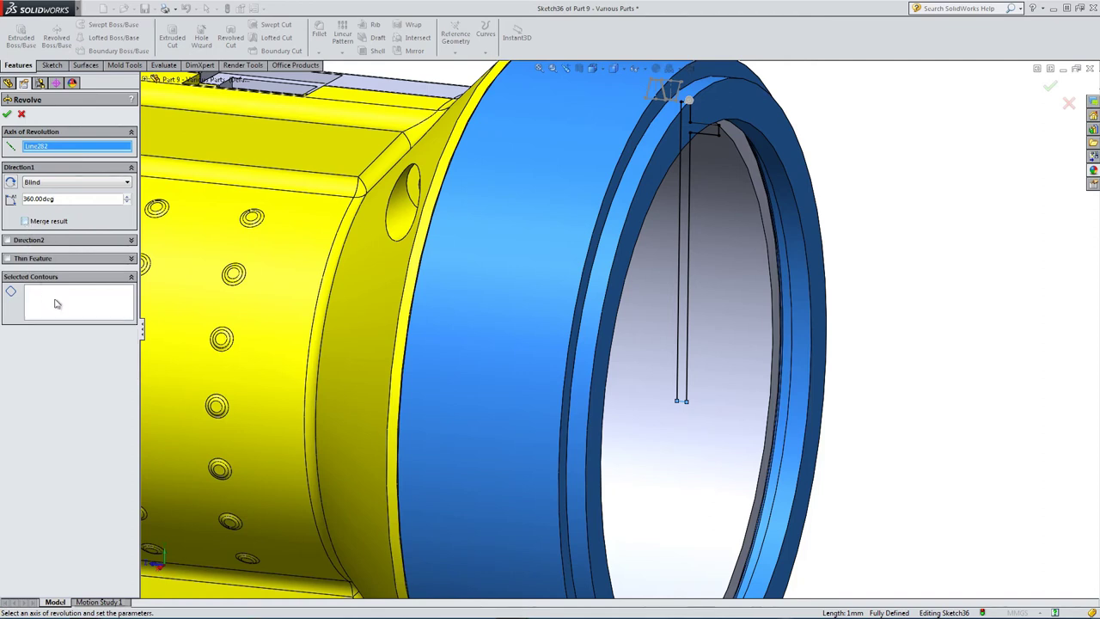
pyautogui.click(61, 306)
pyautogui.click(690, 362)
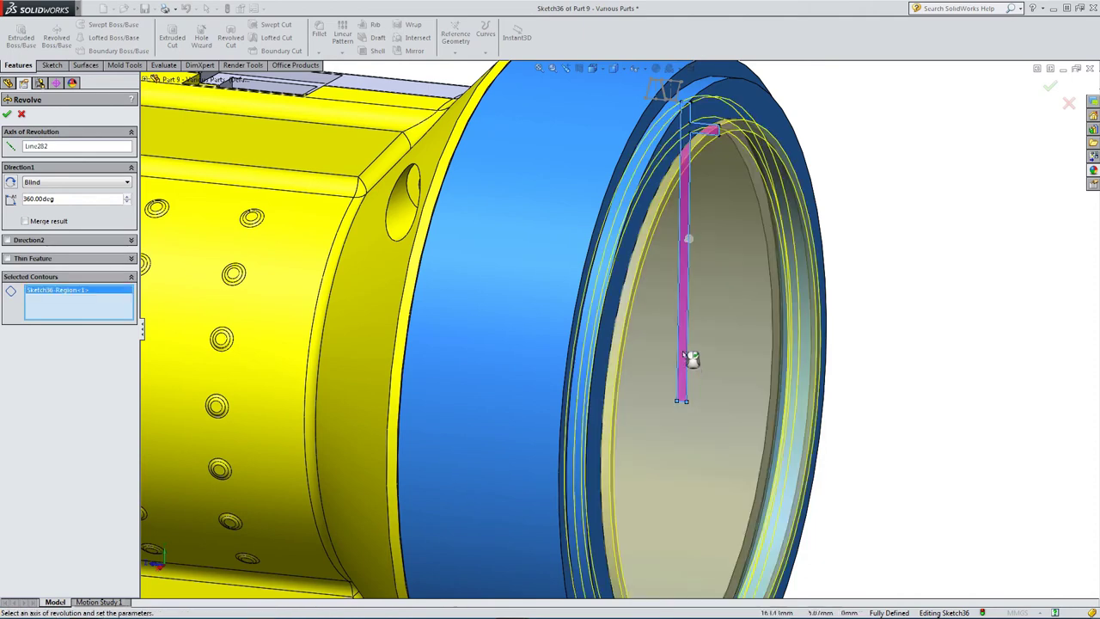
pyautogui.scroll(3, 694, 375)
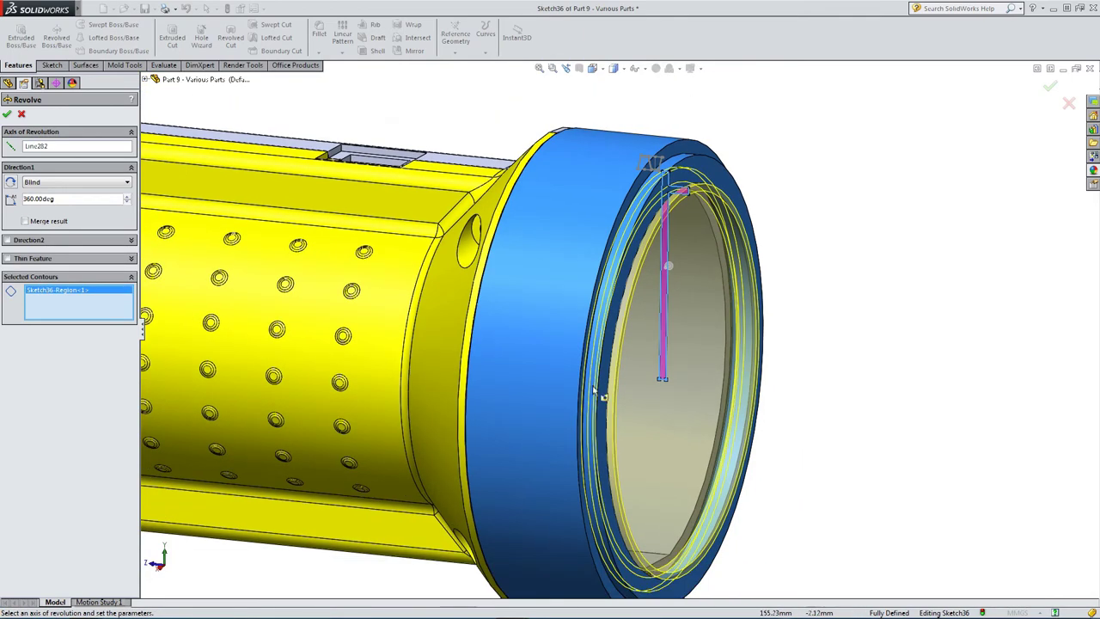
pyautogui.click(7, 114)
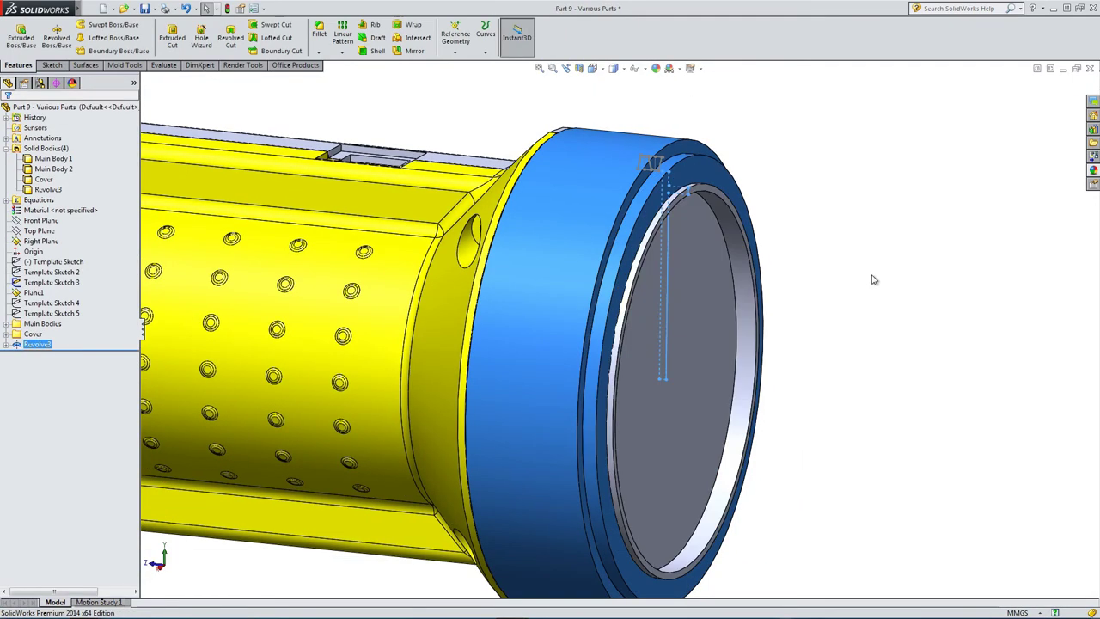
# - Apply the translucent plastic appearance from the clear plastics to the whole revolved lens body at the cover's front
pyautogui.scroll(1, 731, 348)
pyautogui.moveTo(731, 348); pyautogui.dragTo(805, 271, button='middle')
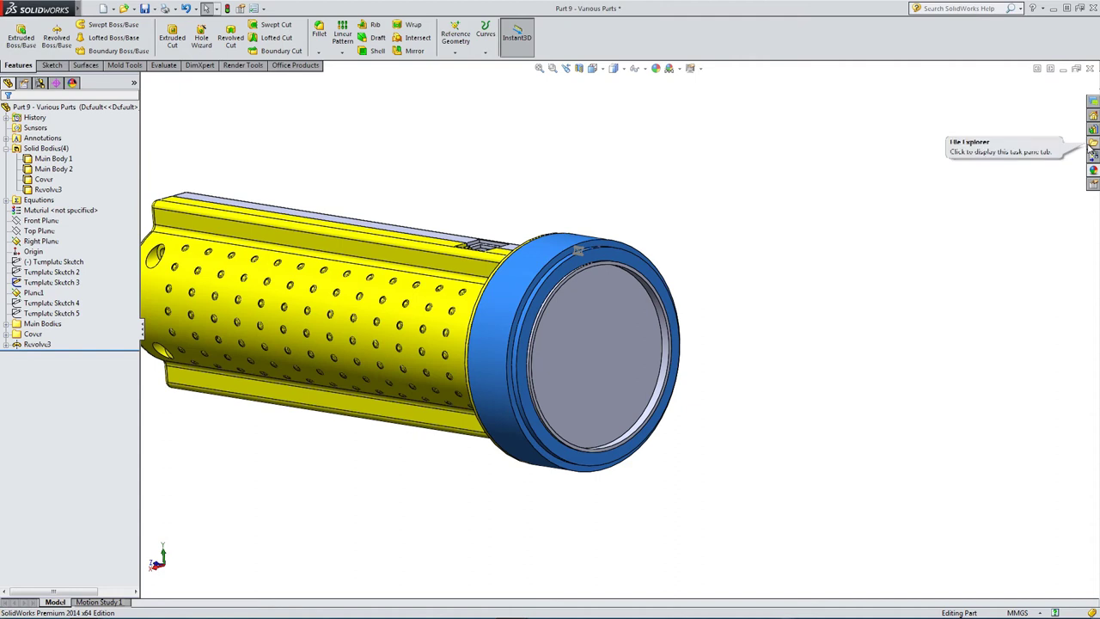
pyautogui.click(1093, 170)
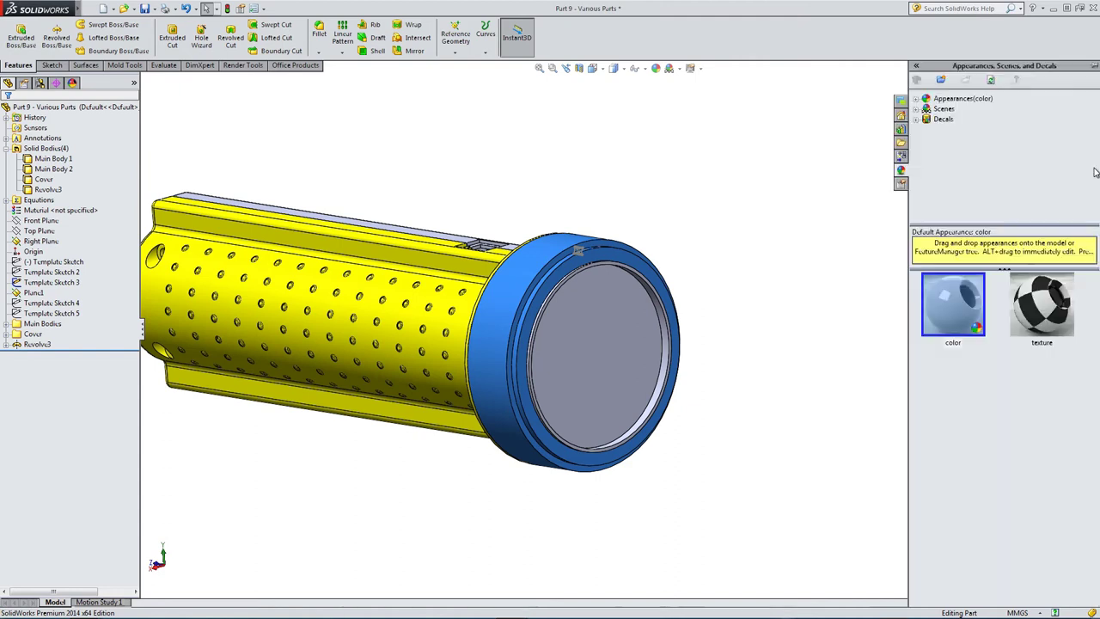
pyautogui.click(918, 100)
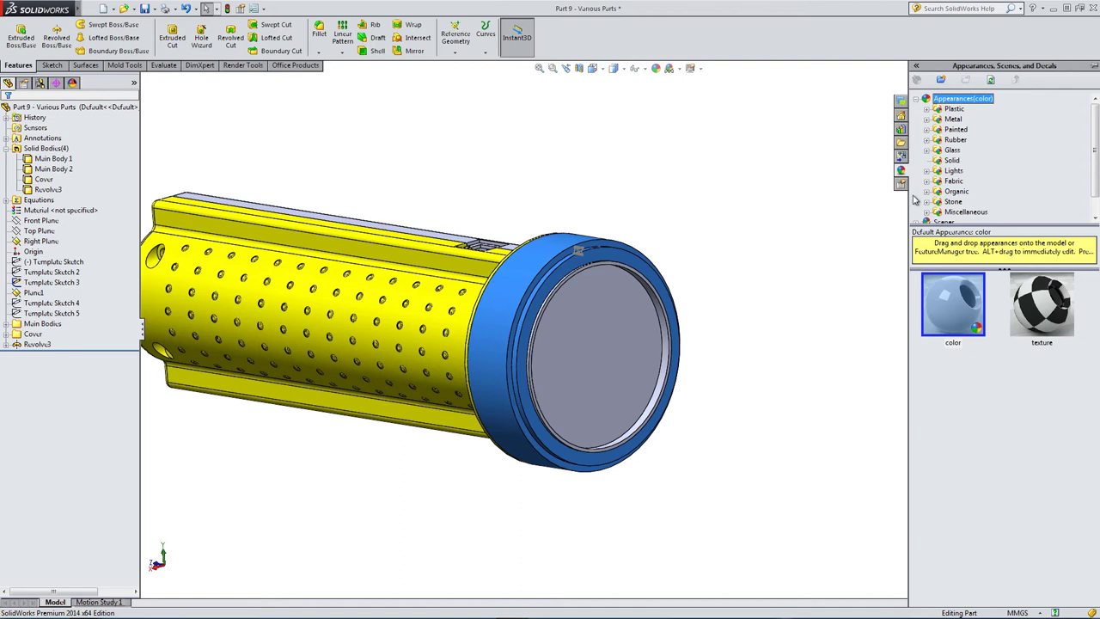
pyautogui.click(926, 151)
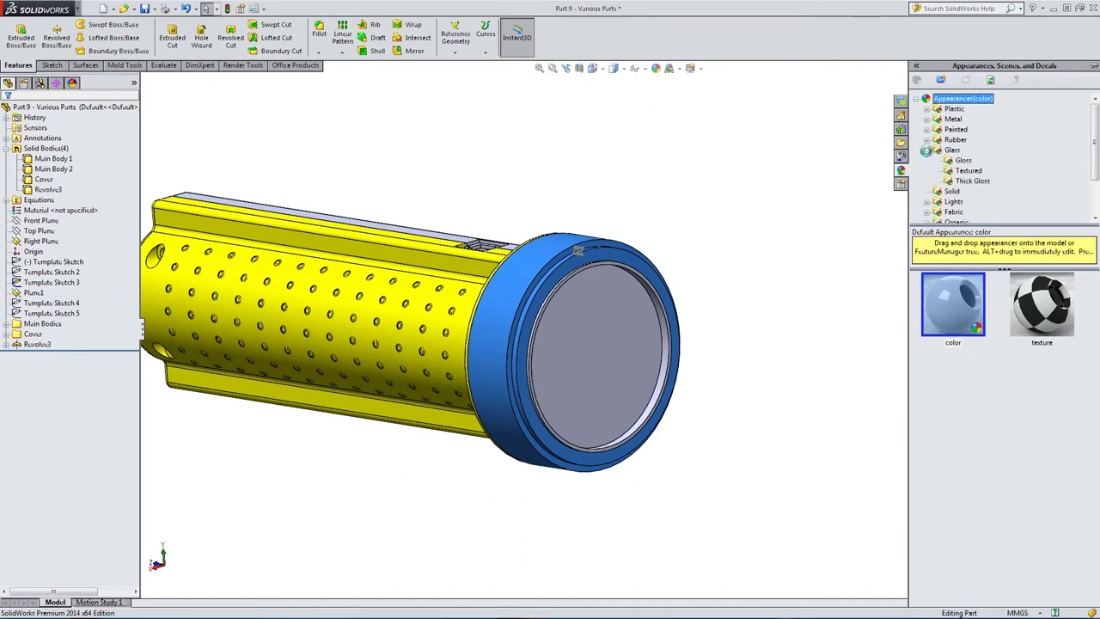
pyautogui.click(927, 110)
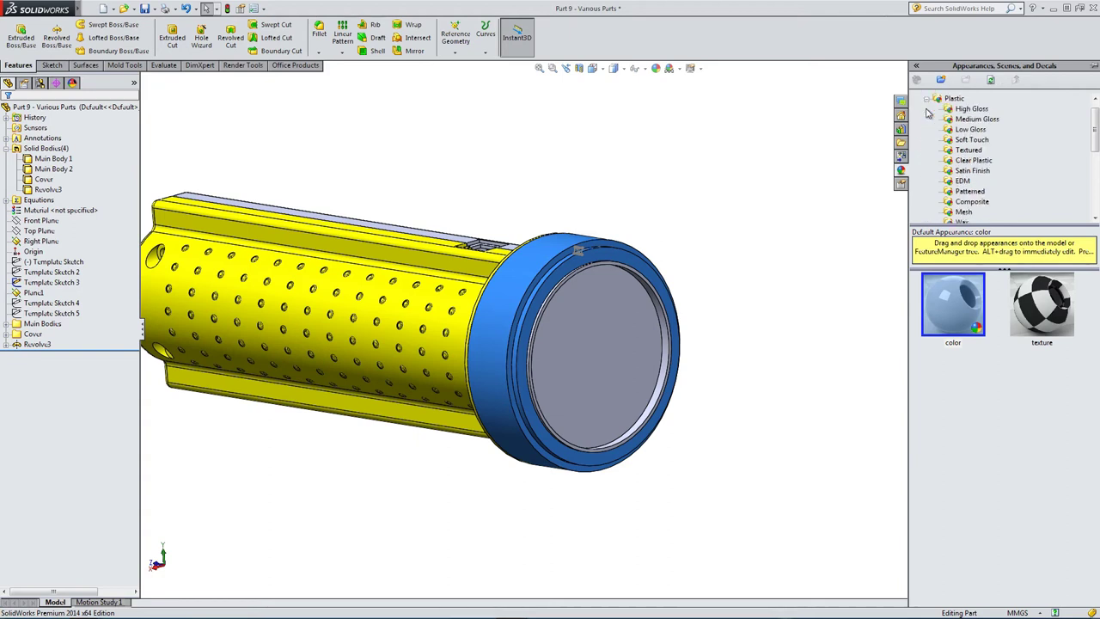
pyautogui.click(987, 162)
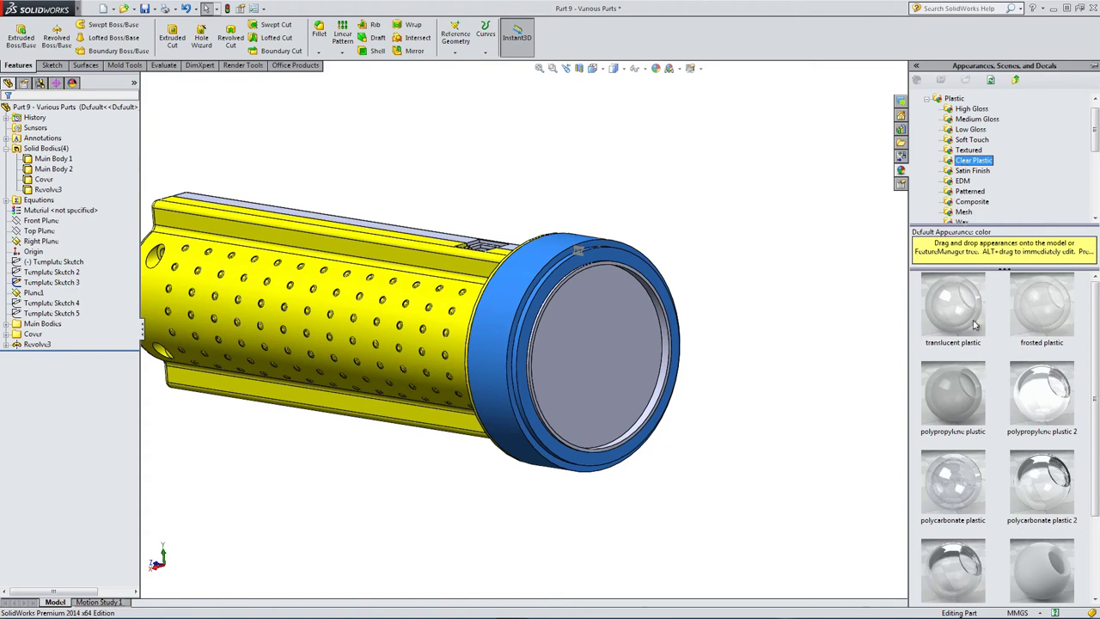
pyautogui.click(962, 311)
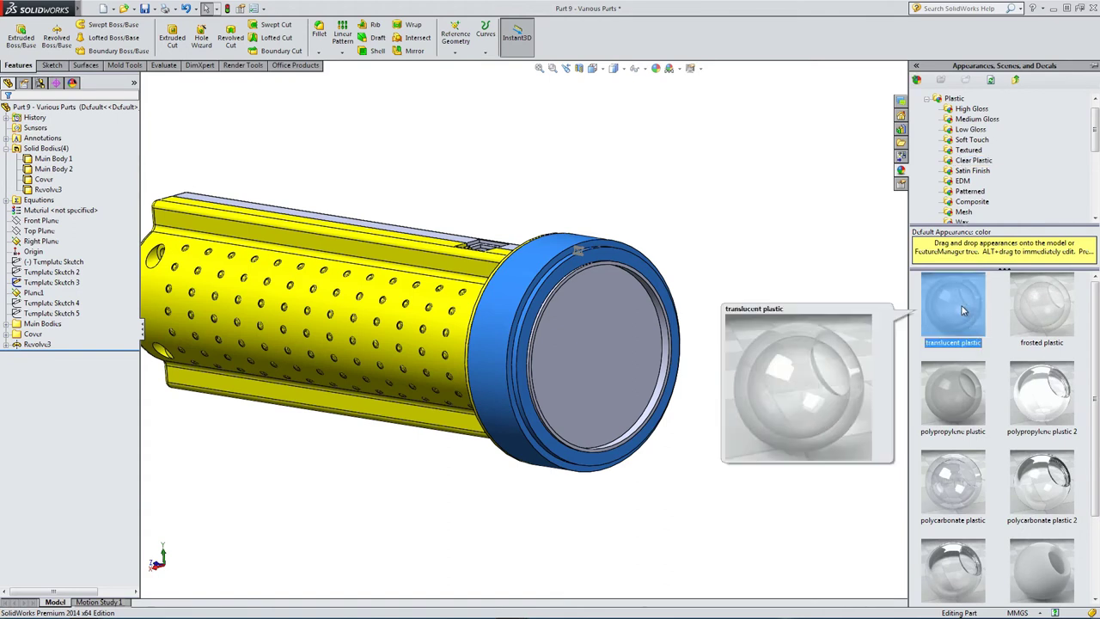
pyautogui.moveTo(962, 311); pyautogui.dragTo(642, 347)
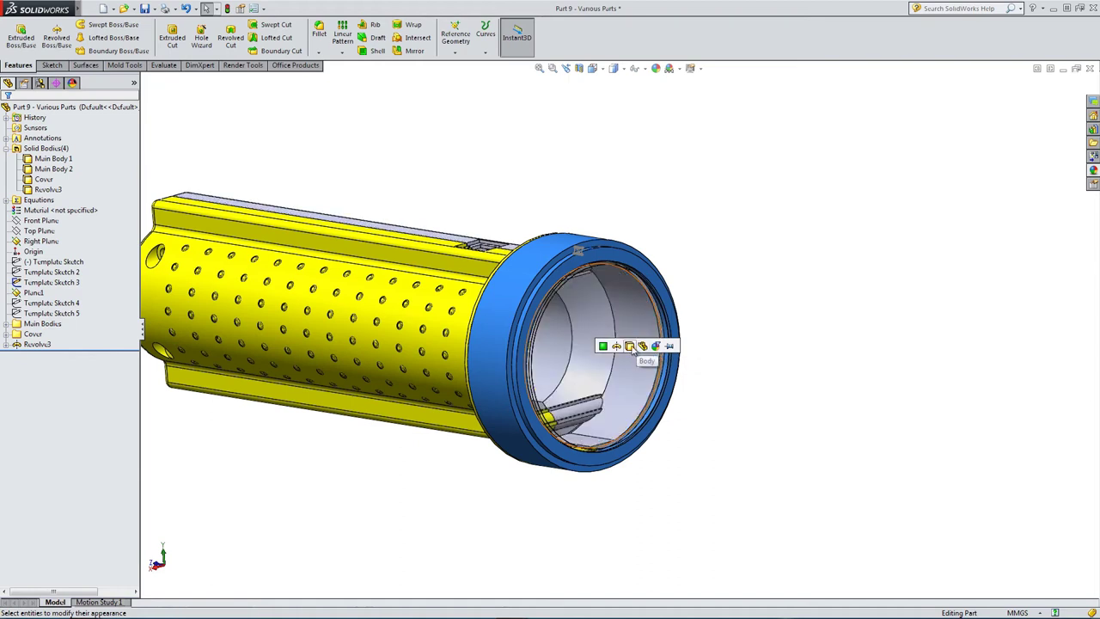
pyautogui.click(633, 347)
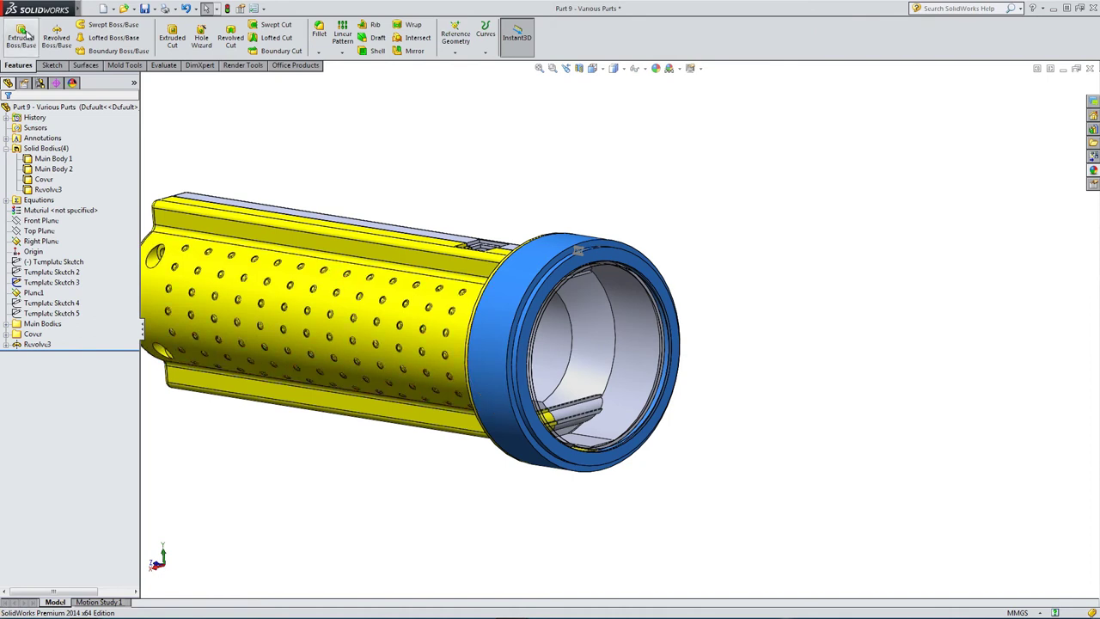
# - Edit the lens body's translucent plastic appearance, setting its transparent amount to 0.70
pyautogui.click(73, 84)
pyautogui.scroll(1, 490, 331)
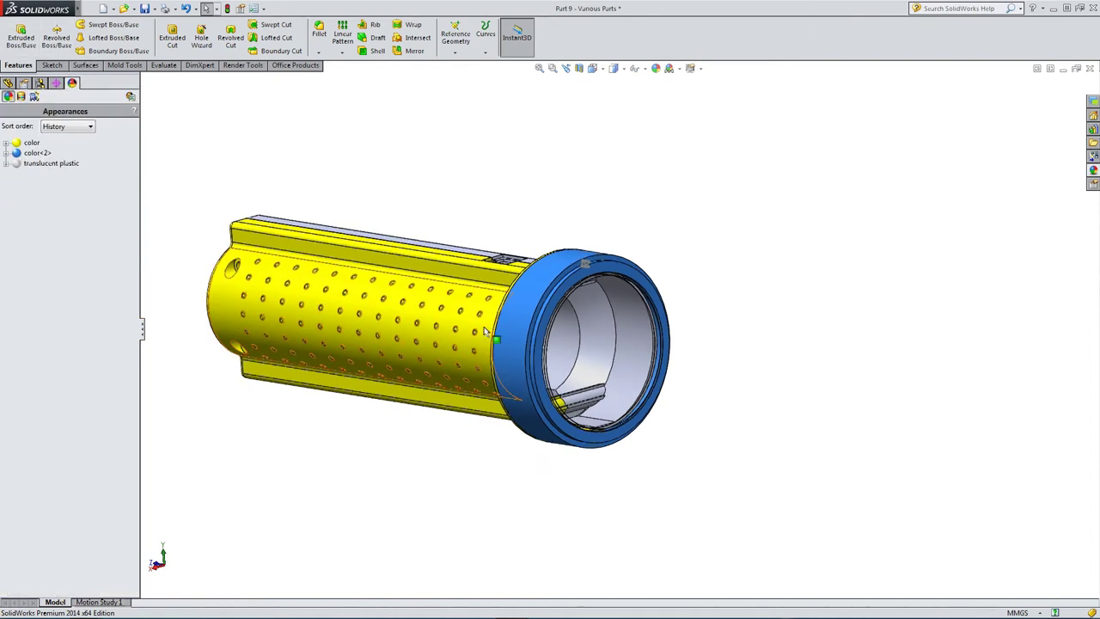
pyautogui.scroll(-3, 490, 332)
pyautogui.moveTo(503, 347); pyautogui.dragTo(525, 361, button='middle')
pyautogui.click(30, 165)
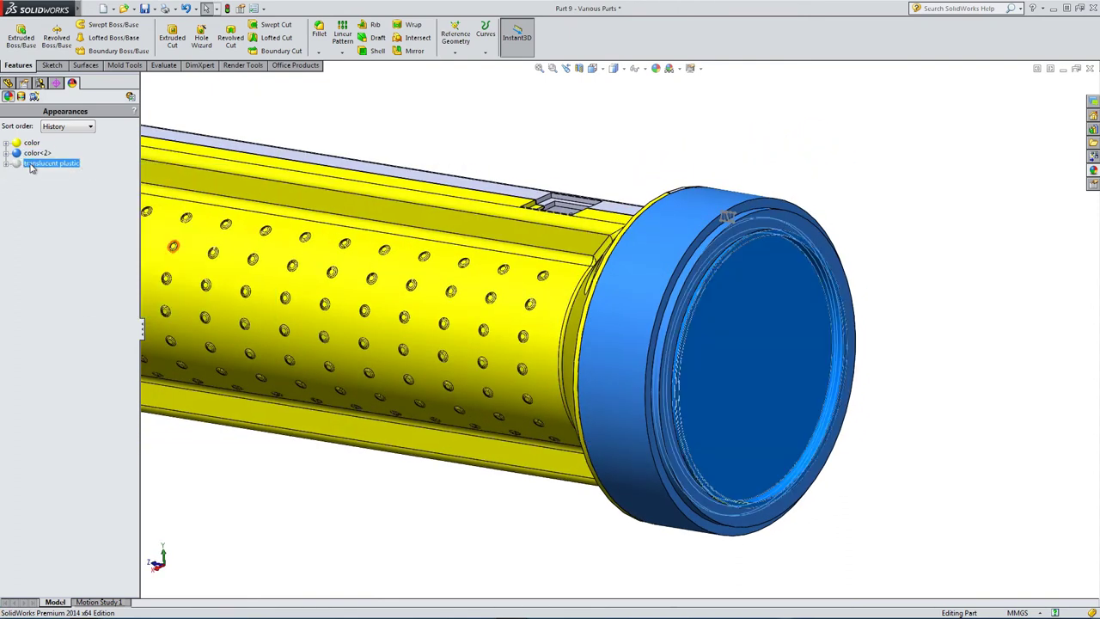
pyautogui.rightClick(31, 168)
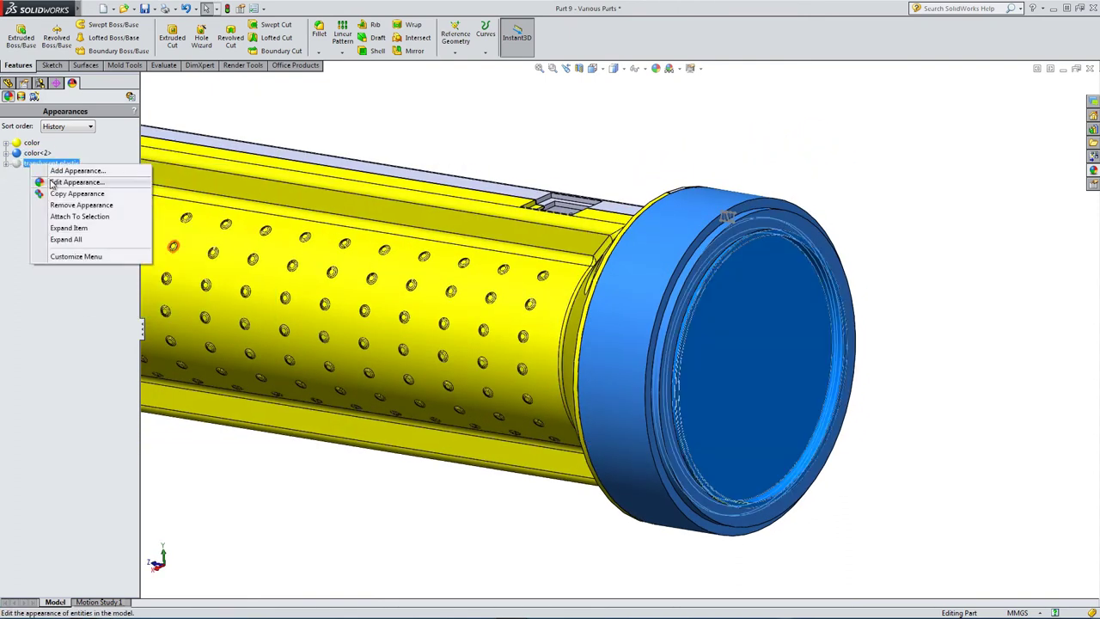
pyautogui.click(64, 181)
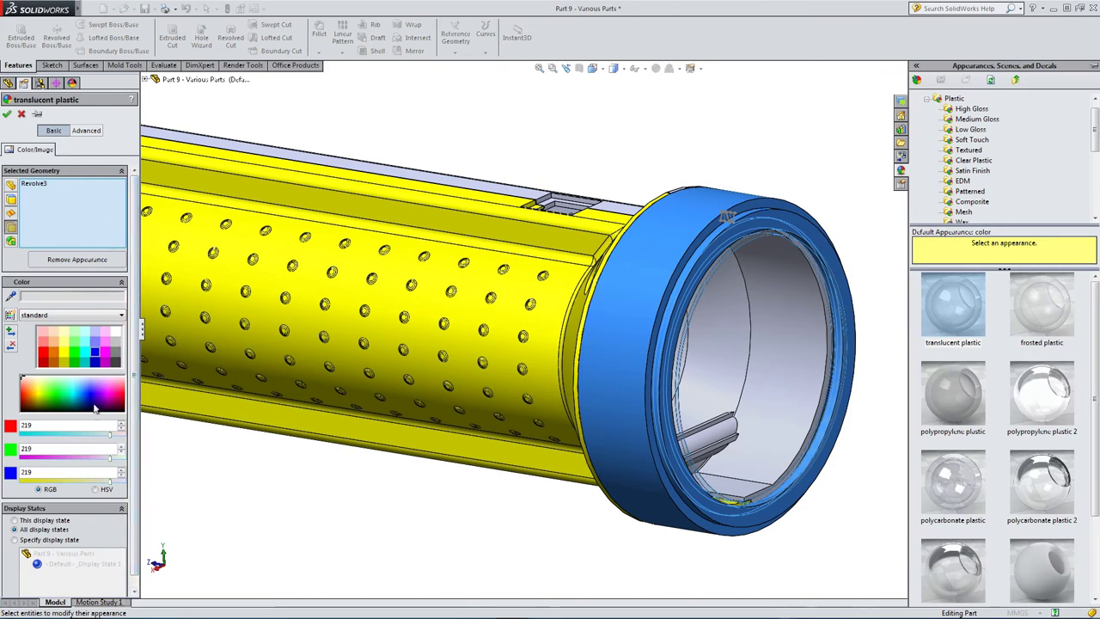
pyautogui.click(83, 132)
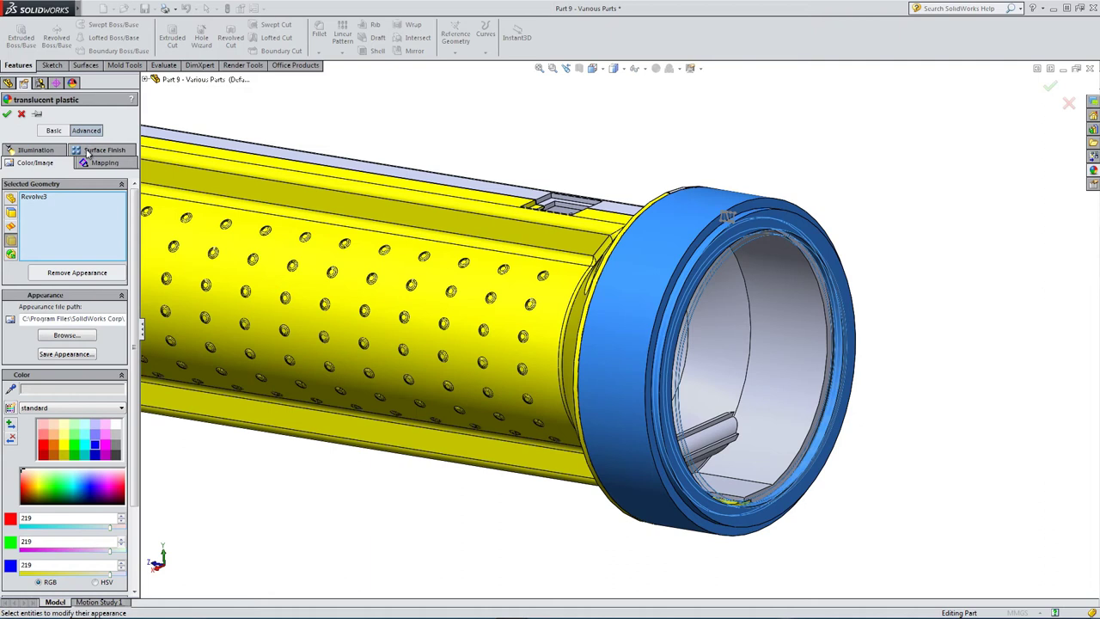
pyautogui.click(50, 152)
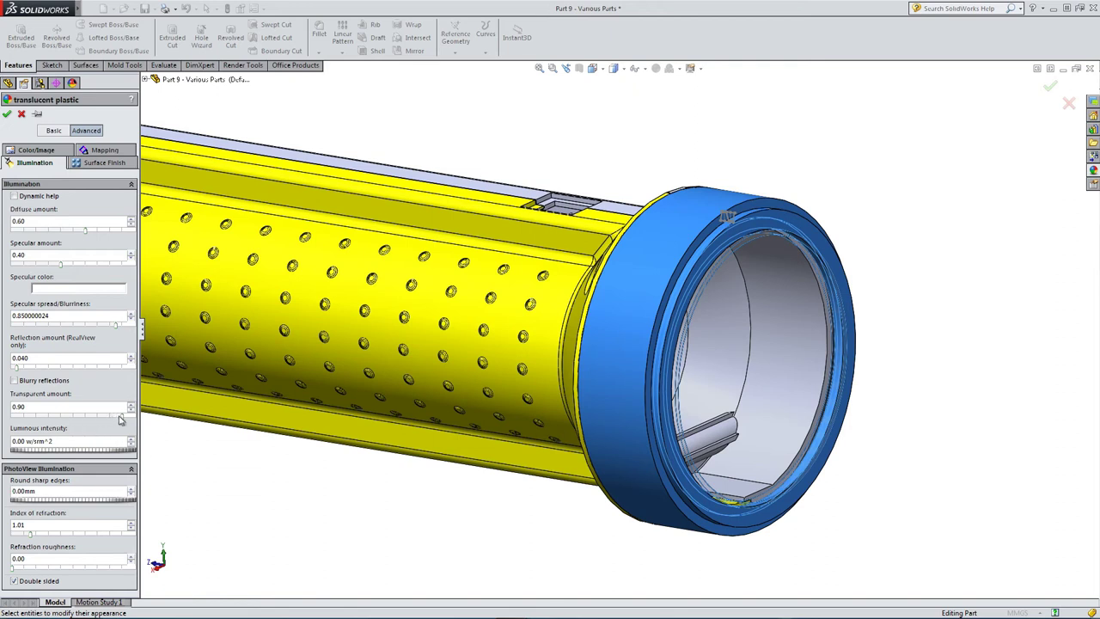
pyautogui.moveTo(114, 419); pyautogui.dragTo(99, 420)
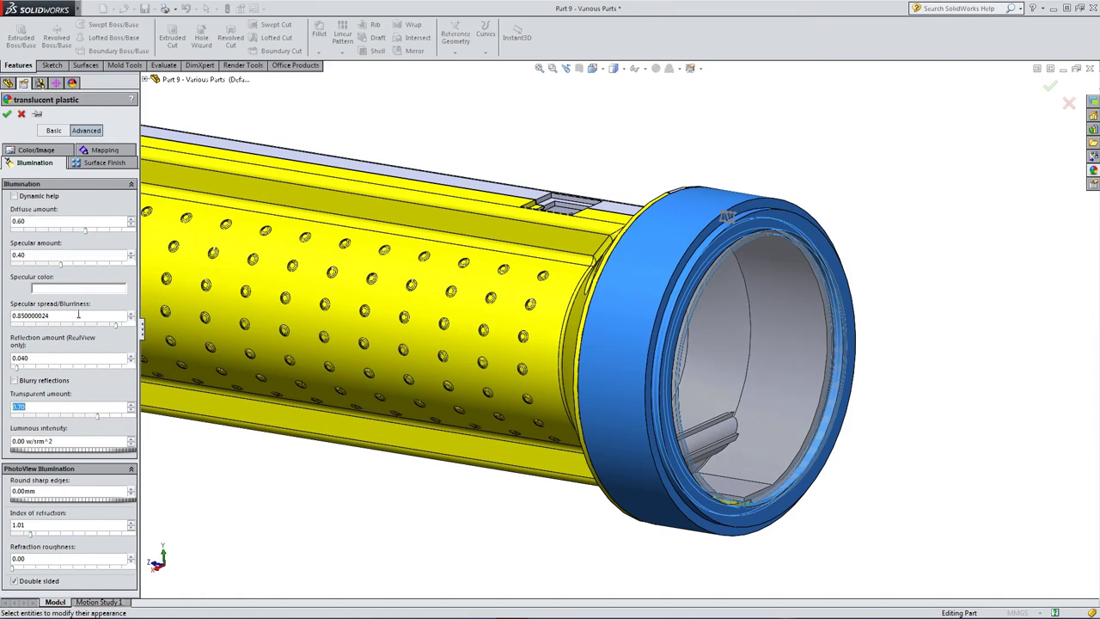
pyautogui.click(8, 112)
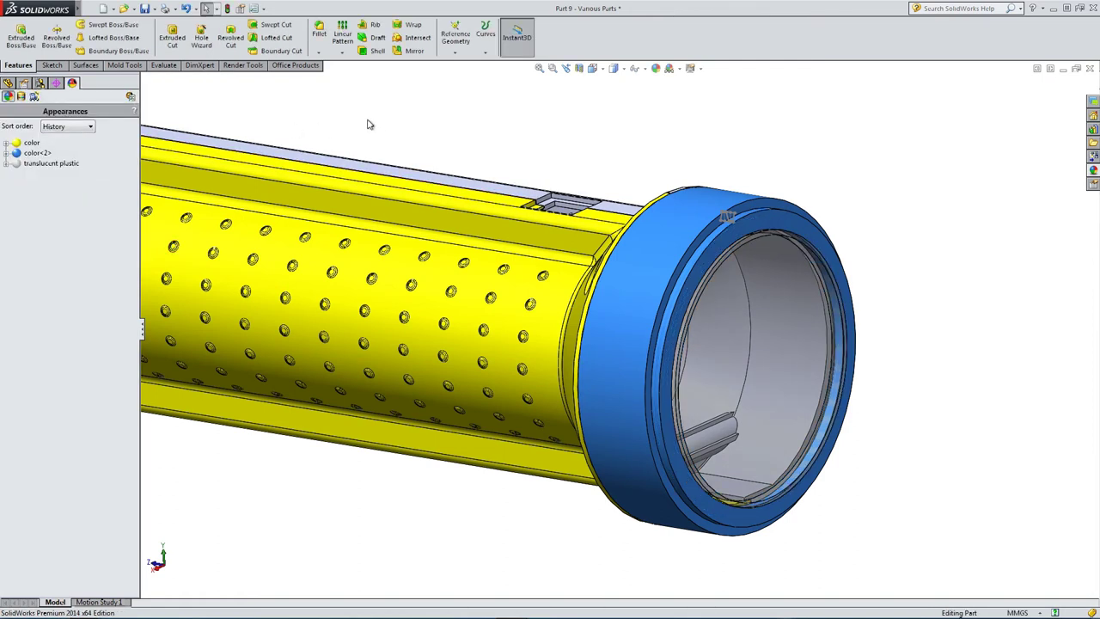
# - Examine how the lens sits inside the cover using a temporary section view through the Right Plane, closing it without keeping the section
pyautogui.scroll(3, 562, 312)
pyautogui.moveTo(561, 312); pyautogui.dragTo(606, 284, button='middle')
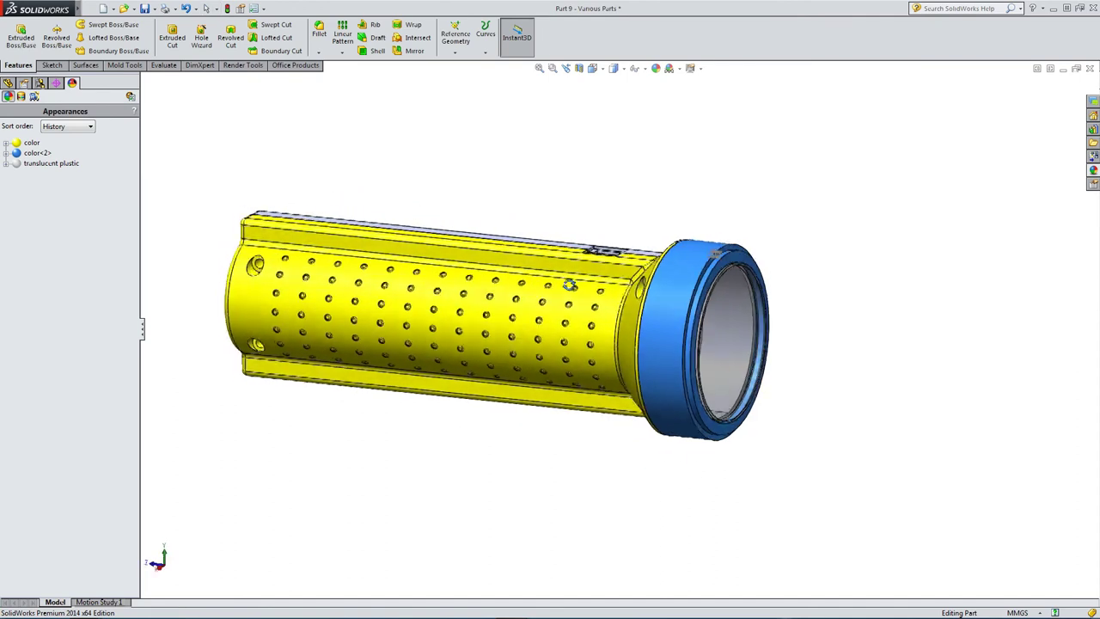
pyautogui.moveTo(563, 284); pyautogui.dragTo(575, 340, button='middle')
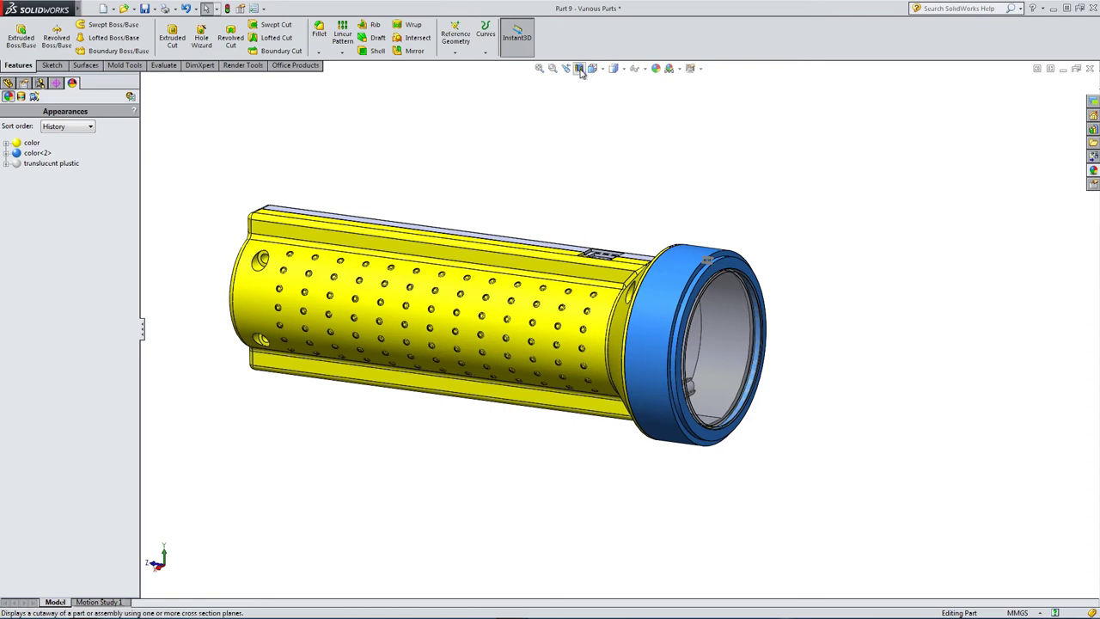
pyautogui.click(580, 69)
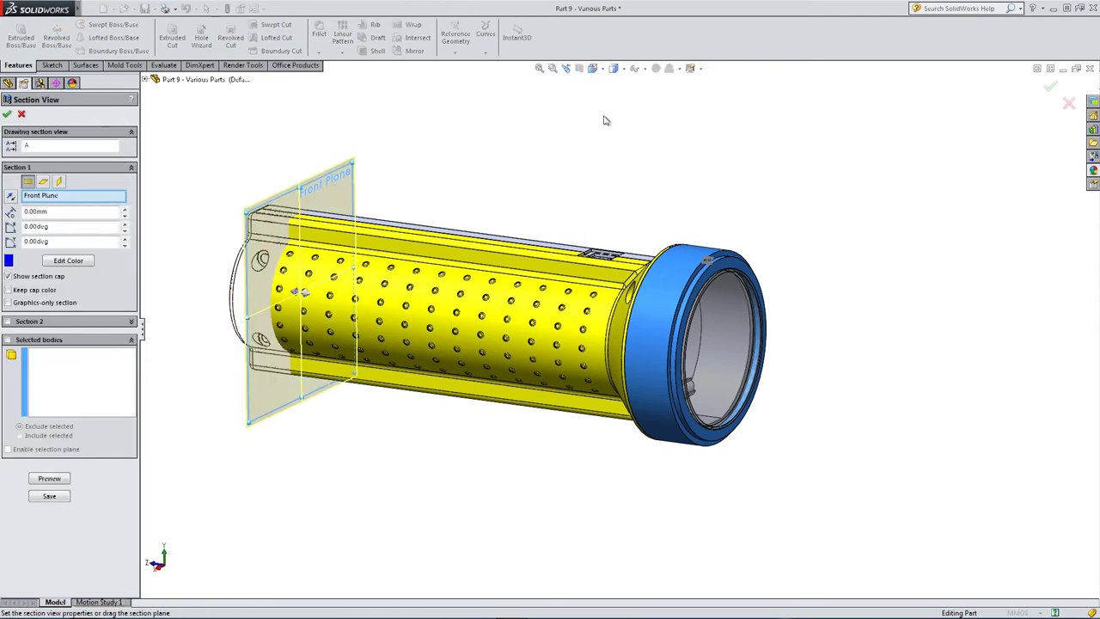
pyautogui.click(42, 182)
pyautogui.click(59, 182)
pyautogui.moveTo(639, 333); pyautogui.dragTo(679, 331, button='middle')
pyautogui.scroll(-8, 722, 249)
pyautogui.scroll(8, 627, 390)
pyautogui.scroll(-4, 563, 444)
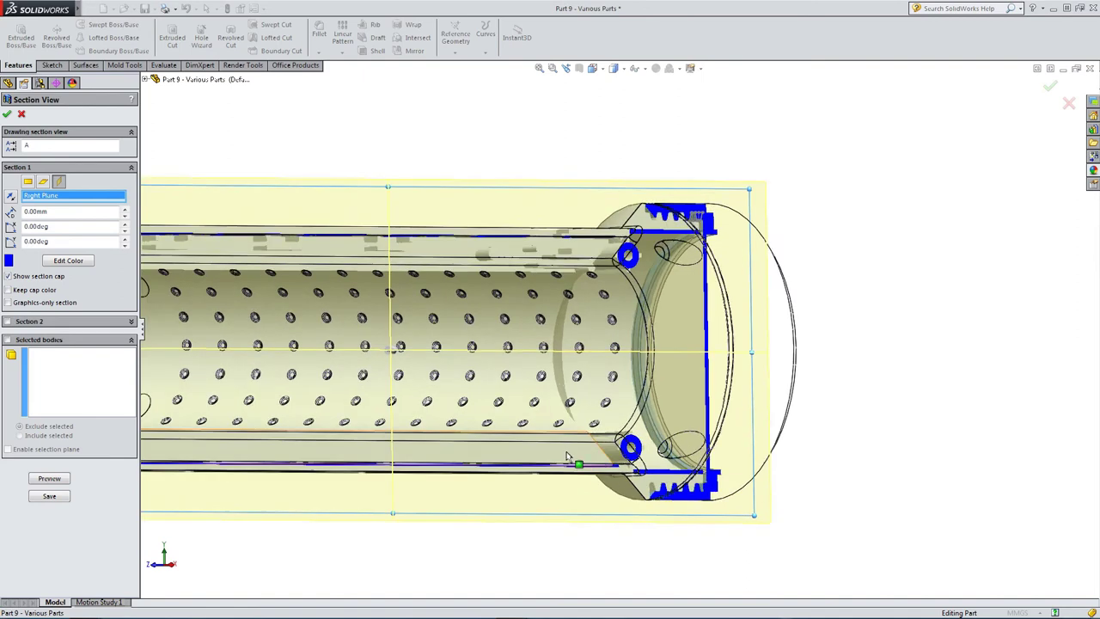
pyautogui.moveTo(563, 447); pyautogui.dragTo(565, 486, button='middle')
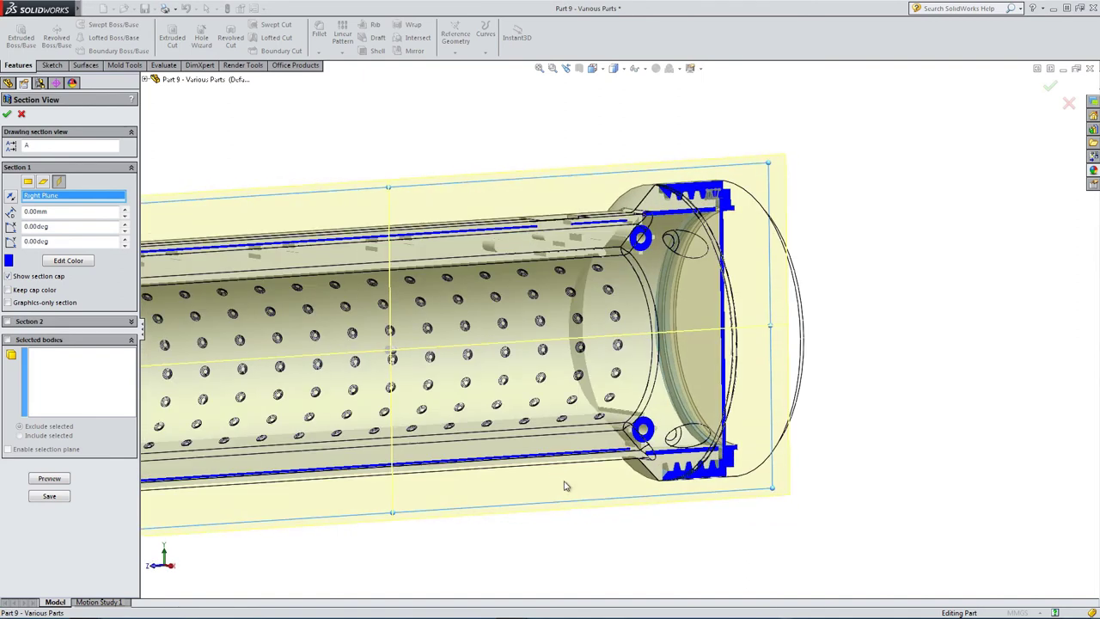
pyautogui.click(22, 115)
pyautogui.moveTo(469, 152); pyautogui.dragTo(430, 161, button='middle')
pyautogui.scroll(2, 441, 198)
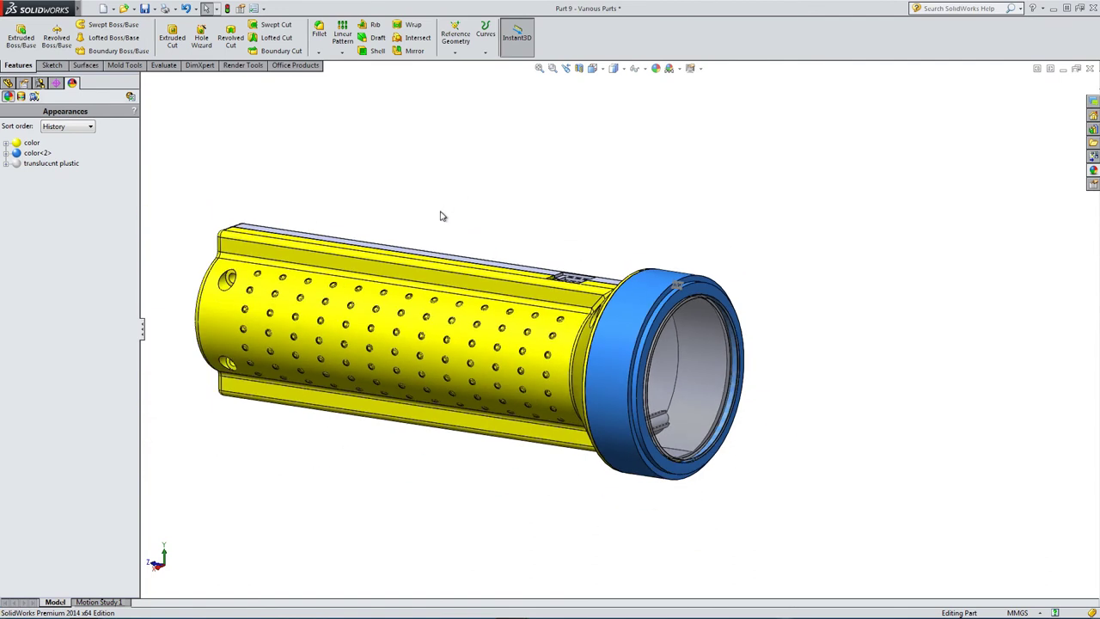
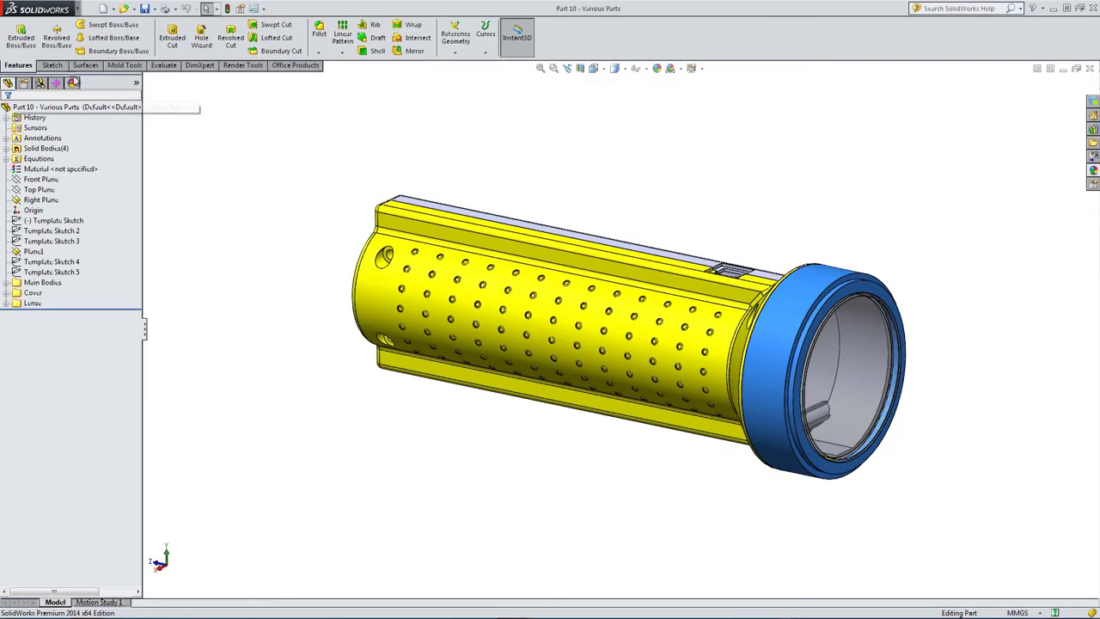
# - Start a new sketch on the Right Plane and show the flashlight from the right side
pyautogui.click(53, 66)
pyautogui.click(16, 36)
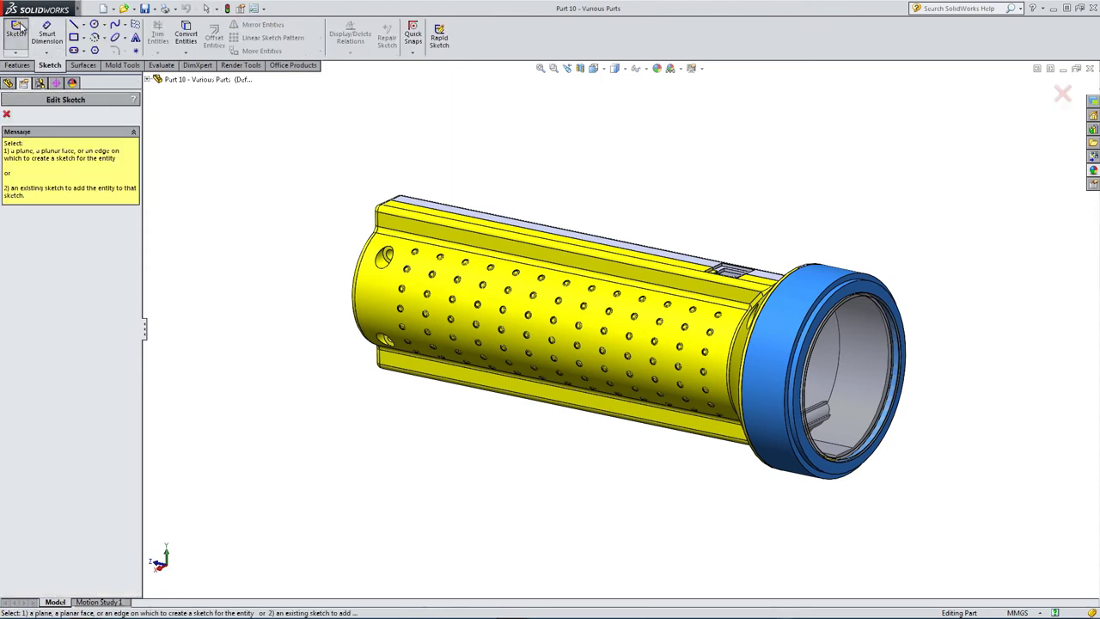
pyautogui.click(147, 79)
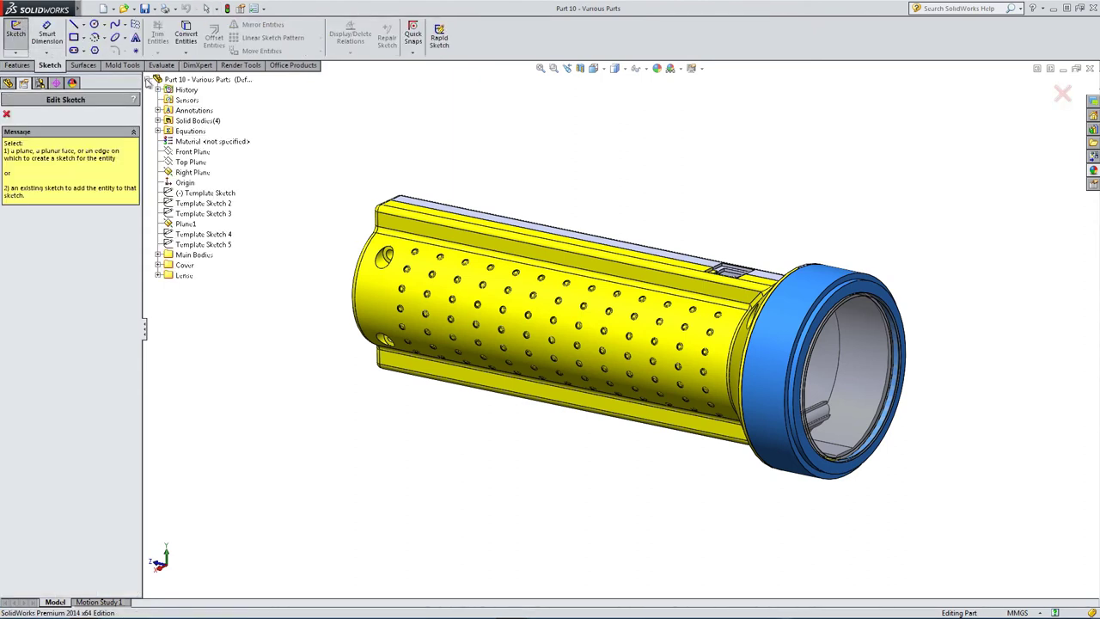
pyautogui.click(190, 171)
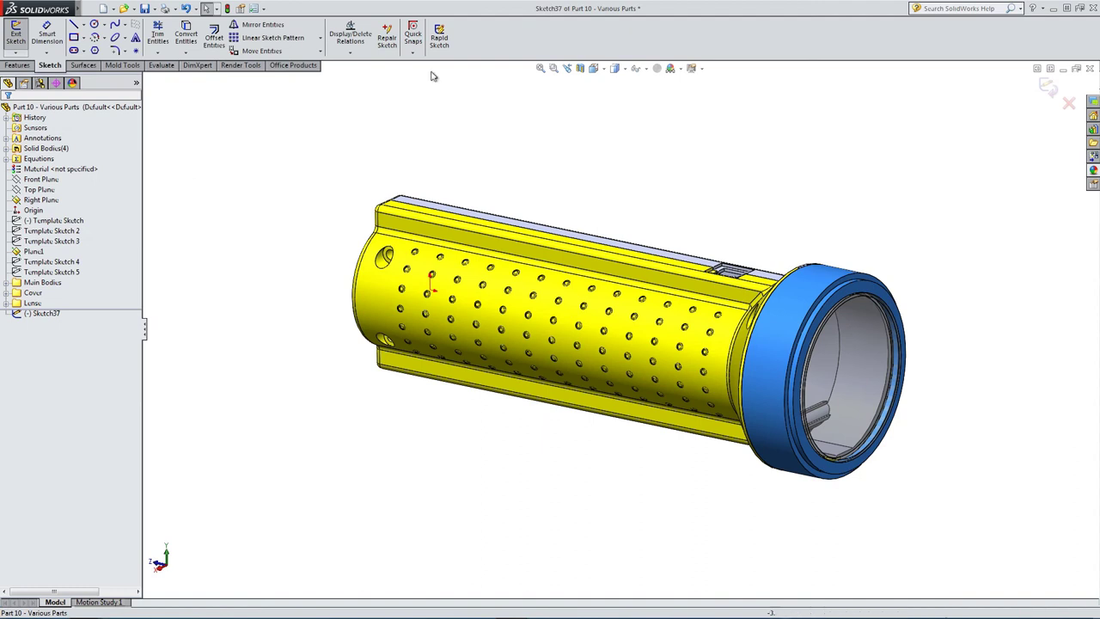
pyautogui.click(594, 68)
pyautogui.click(622, 112)
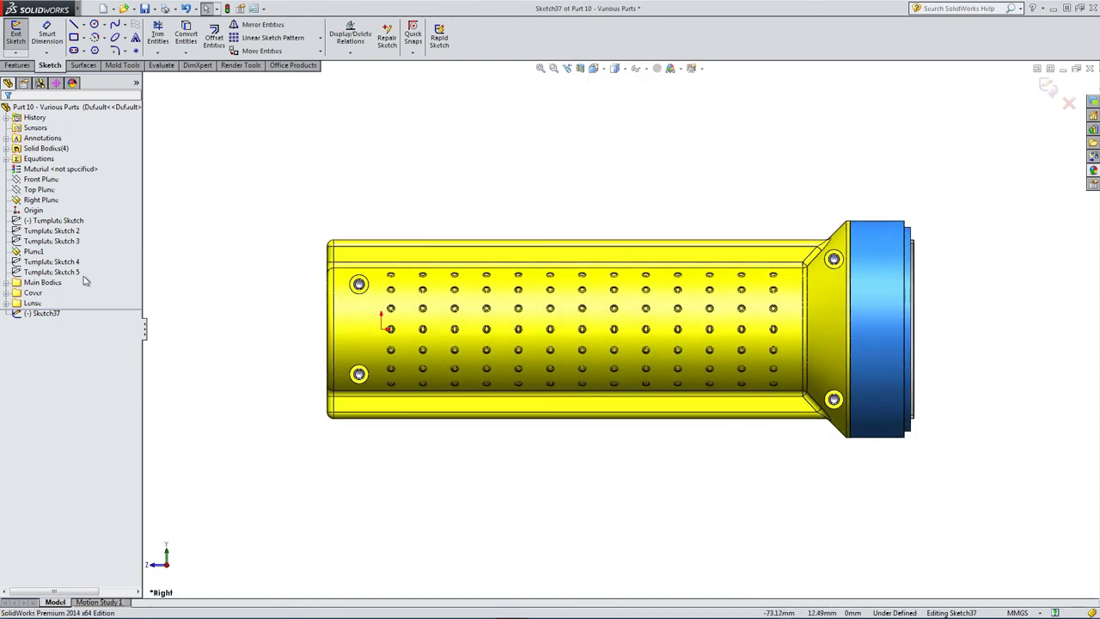
# - Convert all entities of Template Sketch into the new sketch
pyautogui.click(34, 222)
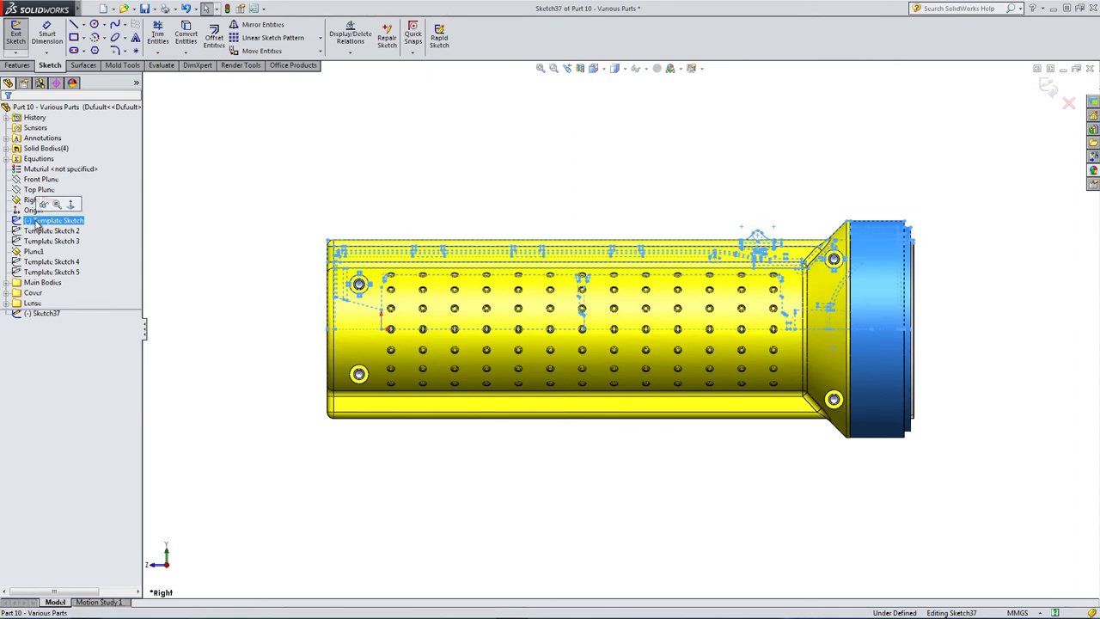
pyautogui.click(70, 204)
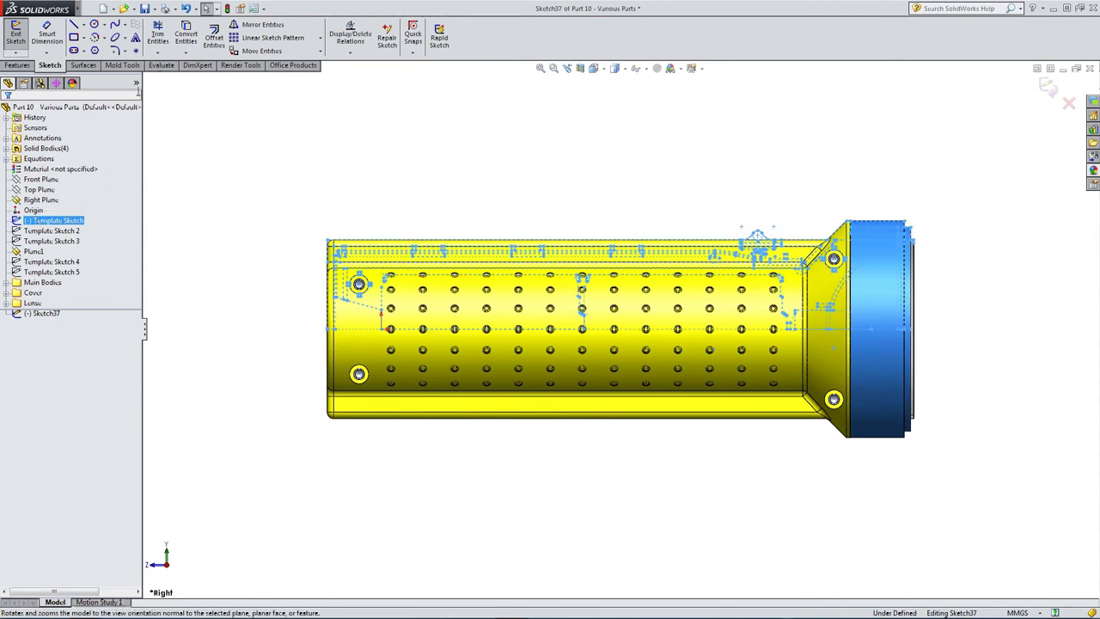
pyautogui.click(186, 32)
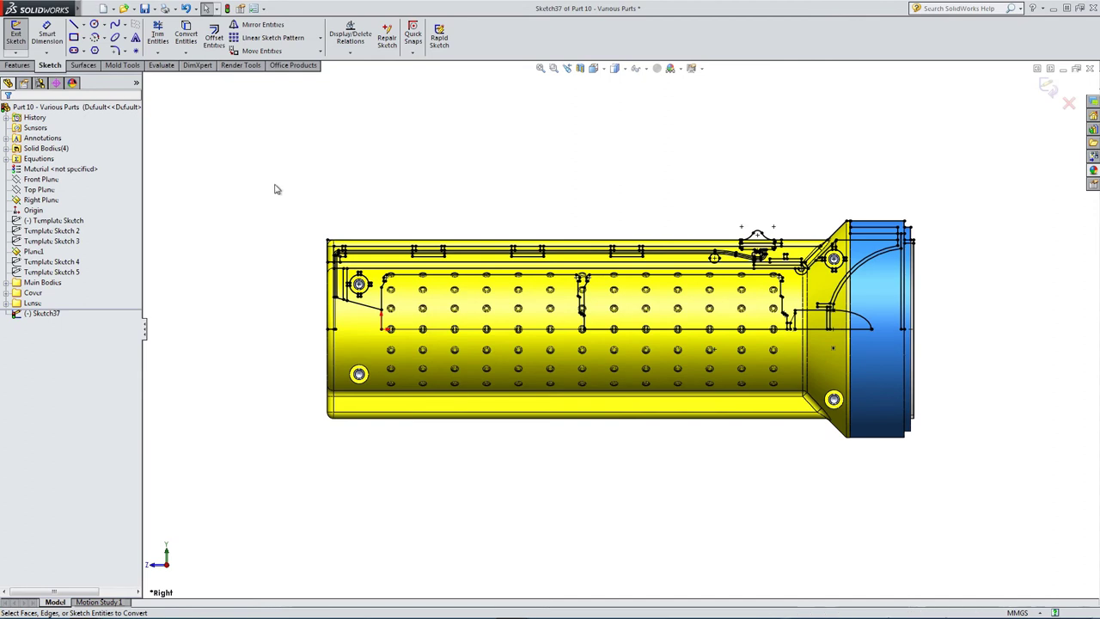
# - Delete the converted geometry of the handle's inner parts and the outermost lens and cover lines at the front end
pyautogui.moveTo(241, 181); pyautogui.dragTo(803, 375)
pyautogui.press('Delete')
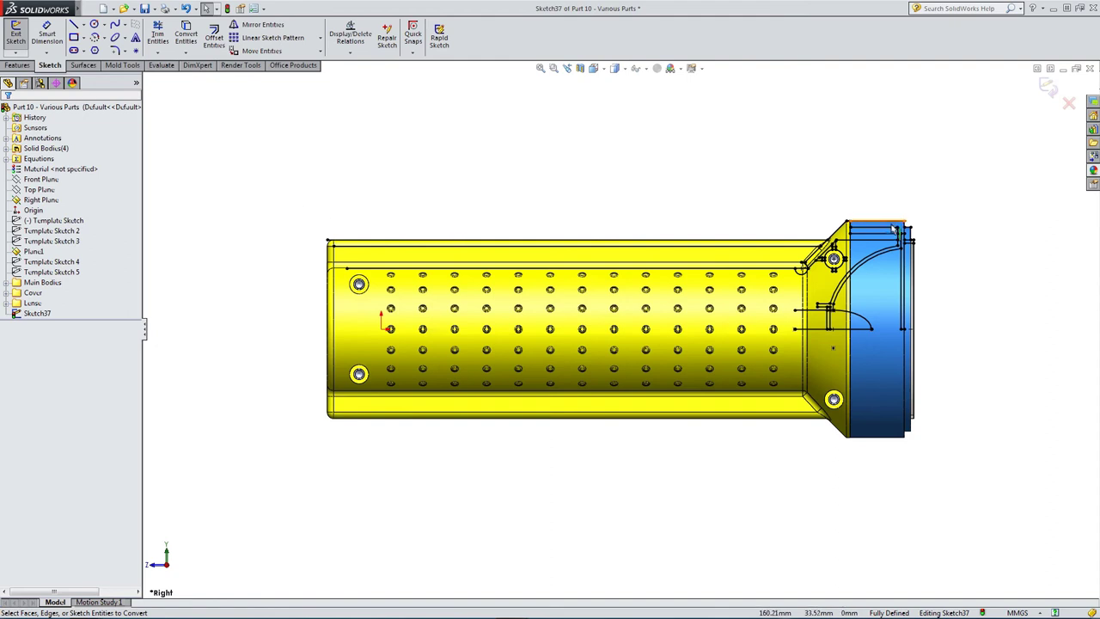
pyautogui.scroll(-5, 887, 235)
pyautogui.moveTo(950, 161)
pyautogui.mouseDown()
pyautogui.moveTo(913, 363)
pyautogui.moveTo(857, 534)
pyautogui.moveTo(828, 419)
pyautogui.mouseUp()
pyautogui.press('Delete')
# - Delete the converted cover outline and the uppermost lines above the curved reflector profile's rim
pyautogui.scroll(-2, 803, 212)
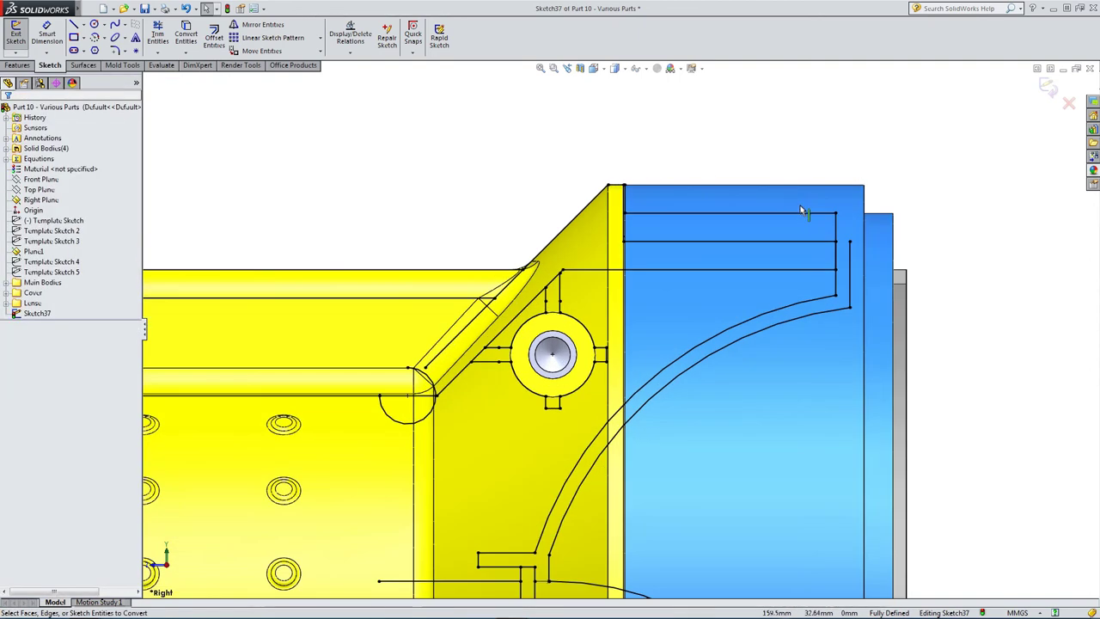
pyautogui.click(791, 211)
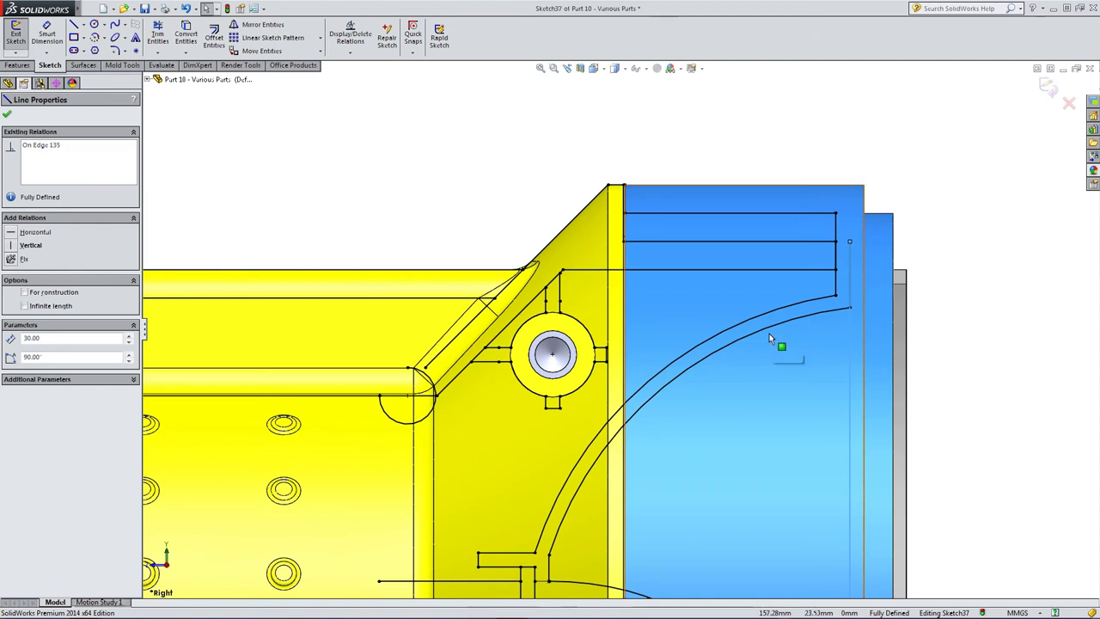
pyautogui.press('Escape')
pyautogui.moveTo(936, 230); pyautogui.dragTo(540, 115)
pyautogui.press('Delete')
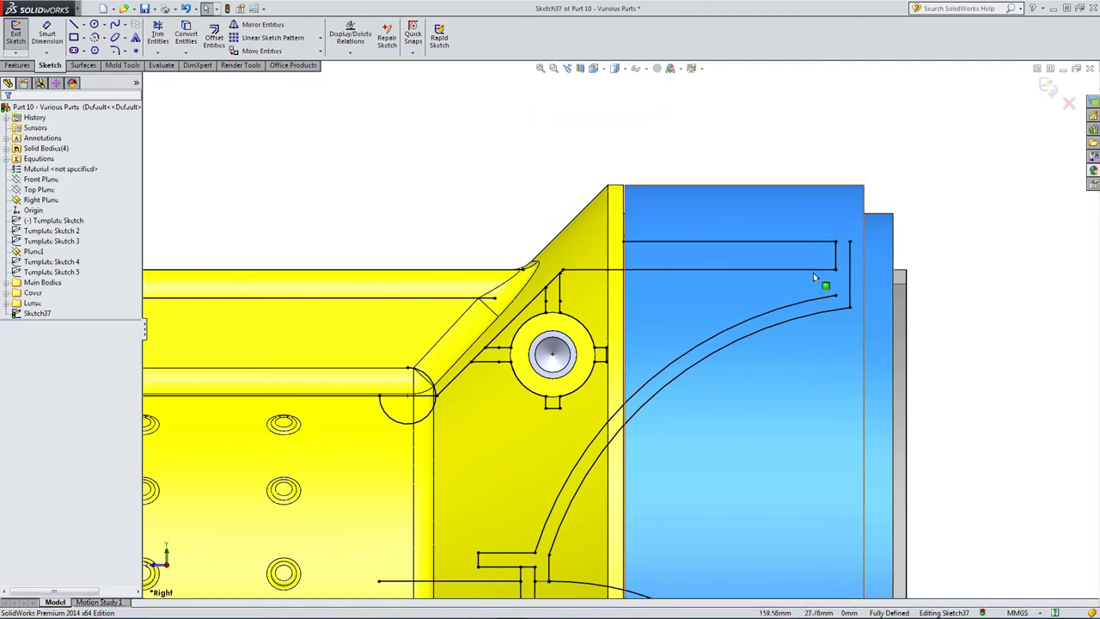
# - Close the reflector profile's rim by extending its inner vertical and top lines, trimming the top line's excess behind the rim
pyautogui.scroll(-3, 820, 277)
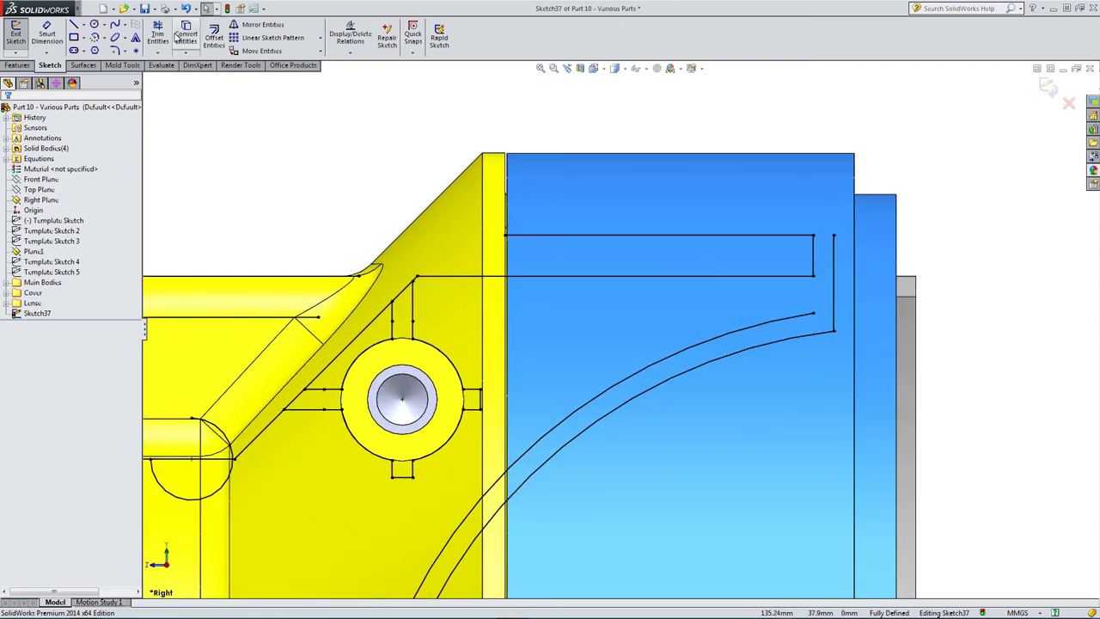
pyautogui.click(157, 54)
pyautogui.click(185, 63)
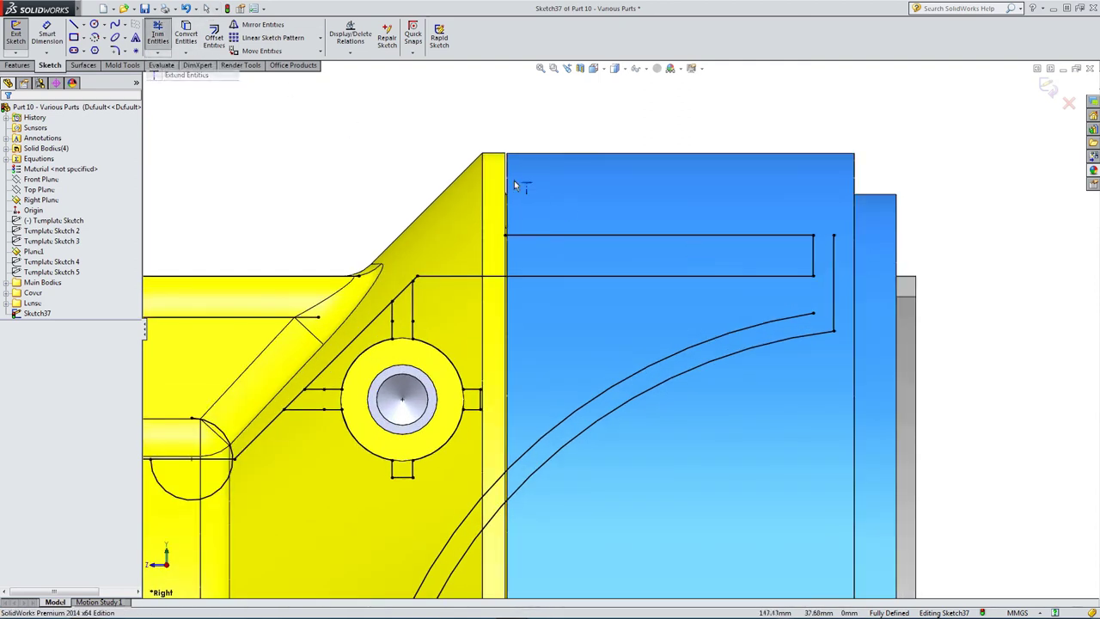
pyautogui.click(815, 267)
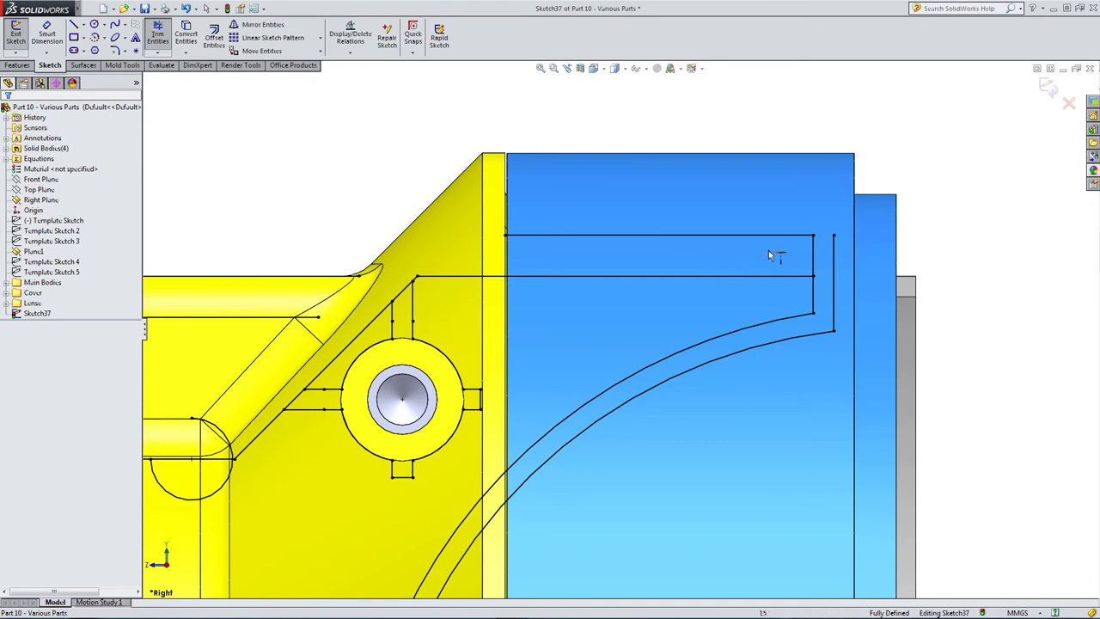
pyautogui.hotkey('ctrl', 'z')
pyautogui.click(157, 35)
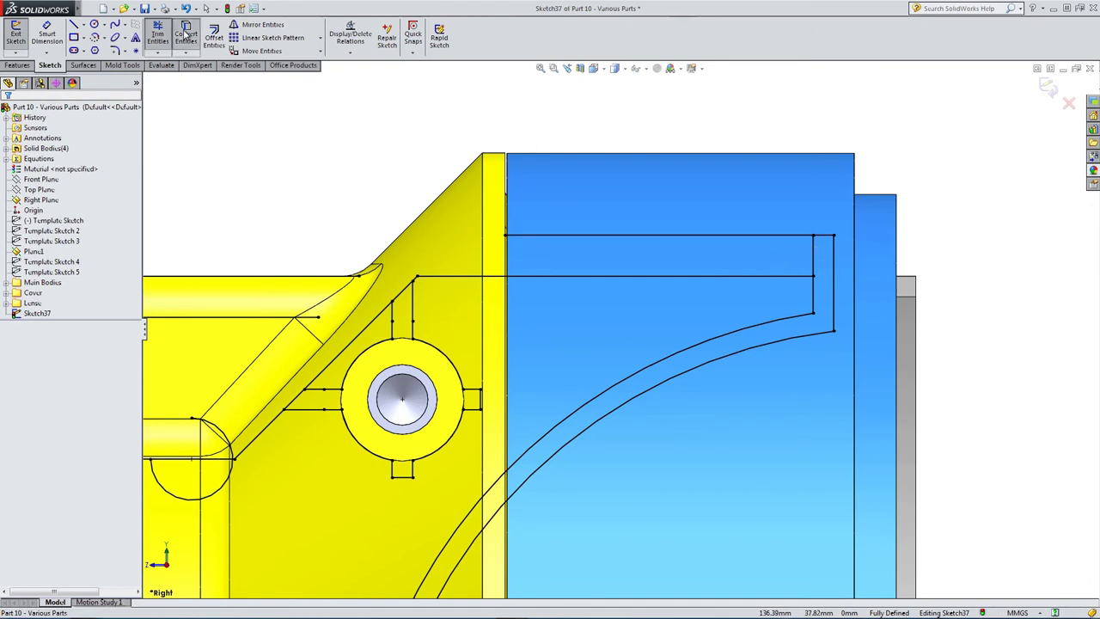
pyautogui.click(795, 237)
pyautogui.press('Escape')
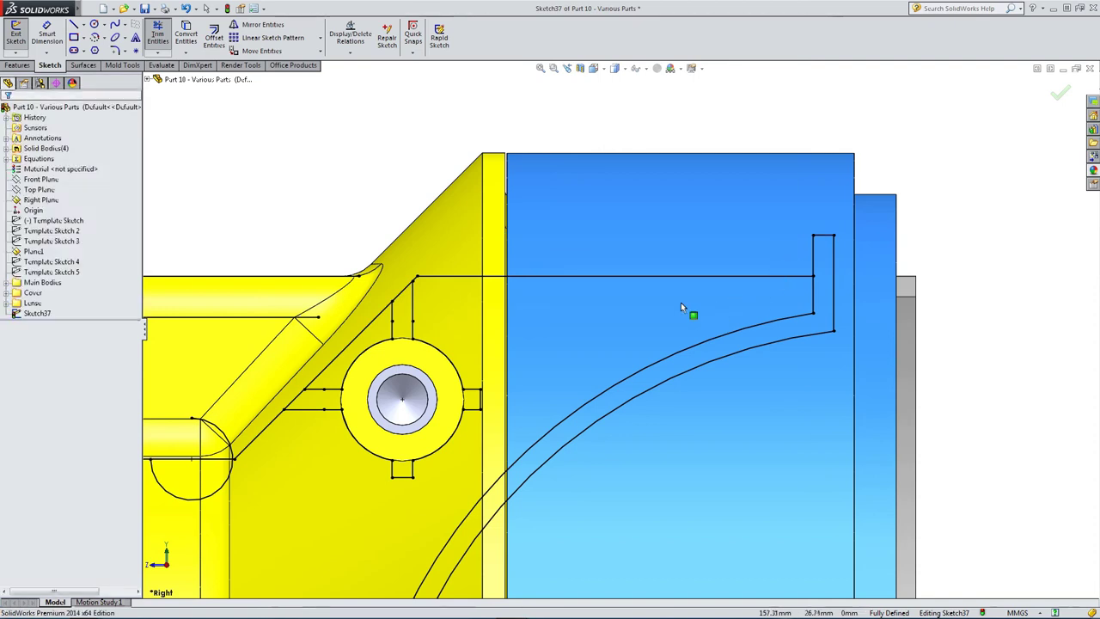
# - Delete the leftover horizontal and slanted housing wall lines between the reflector's rim and the screw boss
pyautogui.moveTo(287, 157)
pyautogui.mouseDown()
pyautogui.moveTo(550, 326)
pyautogui.moveTo(551, 316)
pyautogui.mouseUp()
pyautogui.press('Delete')
pyautogui.moveTo(623, 314)
pyautogui.mouseDown()
pyautogui.moveTo(309, 165)
pyautogui.moveTo(305, 177)
pyautogui.mouseUp()
pyautogui.press('Delete')
pyautogui.scroll(2, 425, 427)
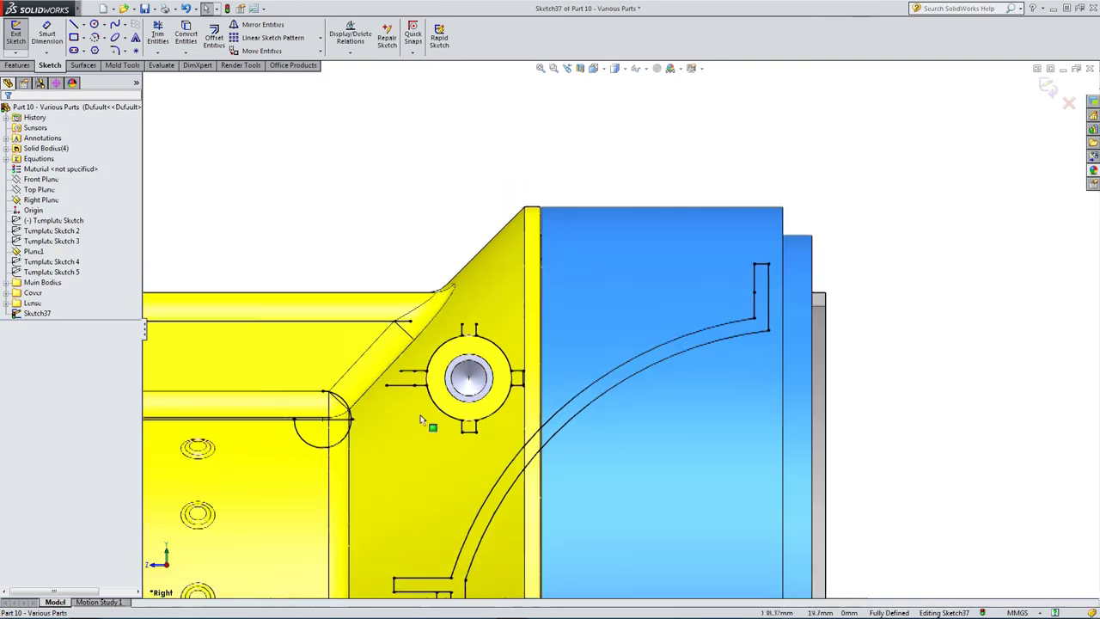
# - Delete the converted screw boss, its ribs and the remaining housing lines beside the reflector profile
pyautogui.scroll(-2, 460, 444)
pyautogui.moveTo(564, 402)
pyautogui.mouseDown()
pyautogui.moveTo(315, 256)
pyautogui.moveTo(287, 226)
pyautogui.mouseUp()
pyautogui.press('Delete')
pyautogui.moveTo(498, 443); pyautogui.dragTo(407, 392)
pyautogui.press('Delete')
pyautogui.scroll(4, 368, 401)
pyautogui.scroll(-1, 510, 391)
pyautogui.moveTo(539, 374); pyautogui.dragTo(400, 229)
pyautogui.press('Delete')
# - Delete the bulb outline, the centreline segments and the horizontal line below the reflector, keeping only the closed curved profile
pyautogui.scroll(2, 453, 408)
pyautogui.scroll(-4, 590, 516)
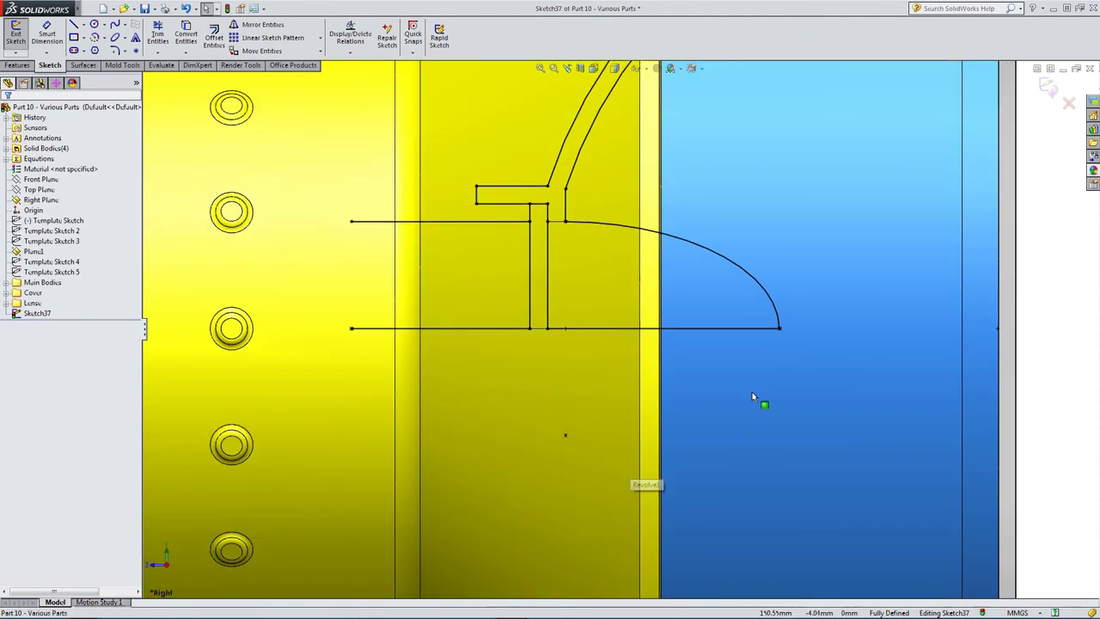
pyautogui.moveTo(792, 378); pyautogui.dragTo(321, 275)
pyautogui.press('Delete')
pyautogui.click(462, 221)
pyautogui.press('Delete')
pyautogui.scroll(6, 525, 336)
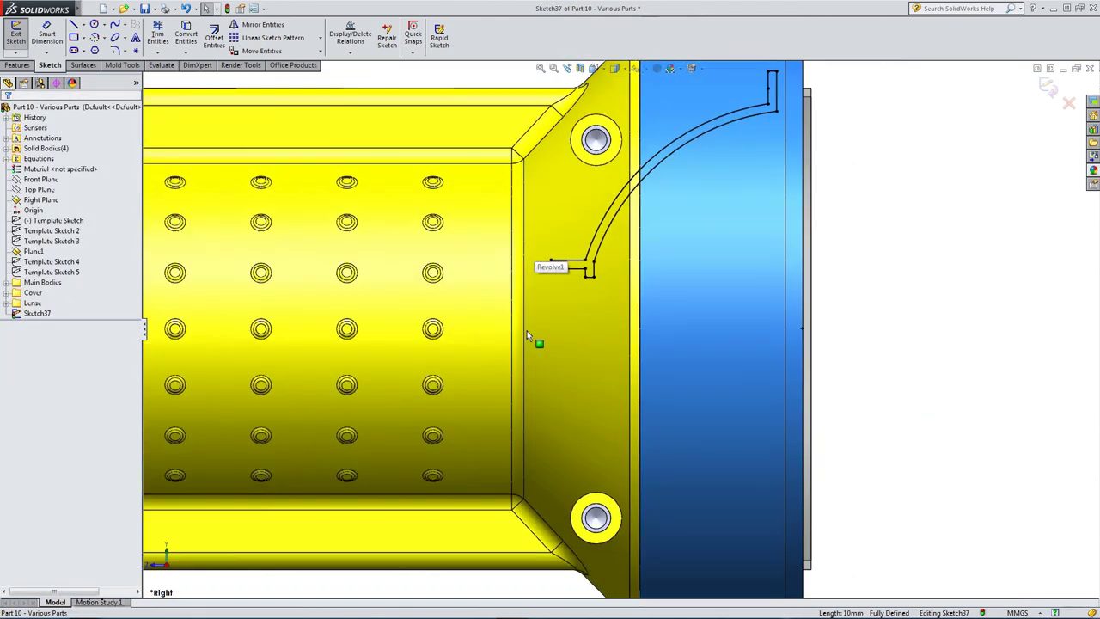
pyautogui.moveTo(777, 371); pyautogui.dragTo(694, 309)
# - Turn on the display of the model's temporary axes
pyautogui.scroll(4, 682, 339)
pyautogui.scroll(-2, 460, 376)
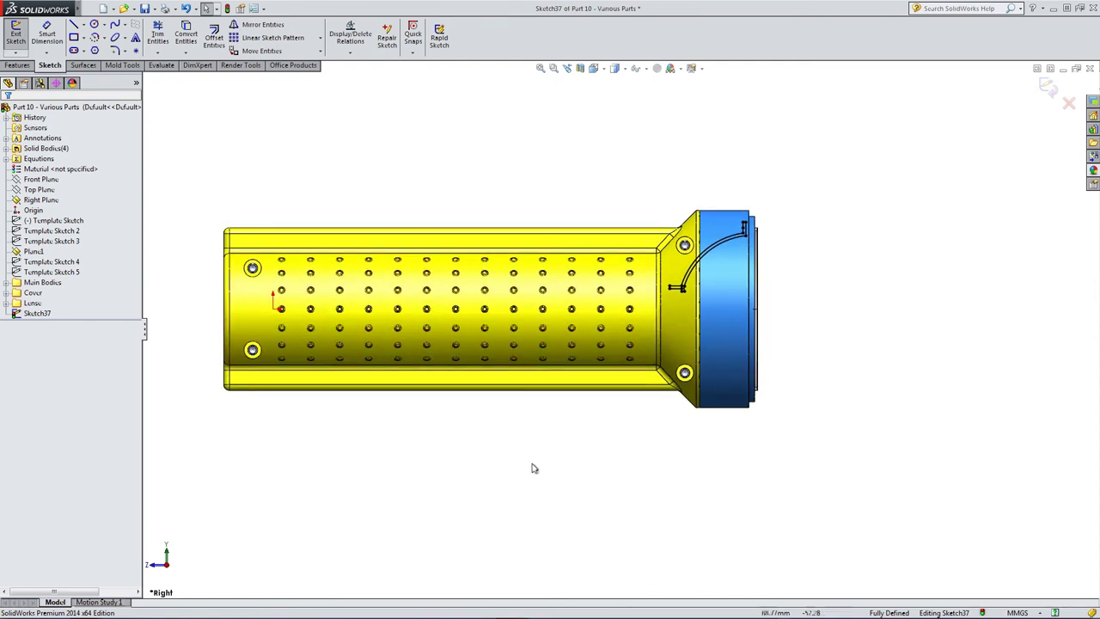
pyautogui.moveTo(539, 481); pyautogui.dragTo(153, 202)
pyautogui.moveTo(554, 321)
pyautogui.mouseDown(button='middle')
pyautogui.moveTo(292, 314)
pyautogui.moveTo(307, 305)
pyautogui.moveTo(590, 319)
pyautogui.moveTo(554, 341)
pyautogui.mouseUp(button='middle')
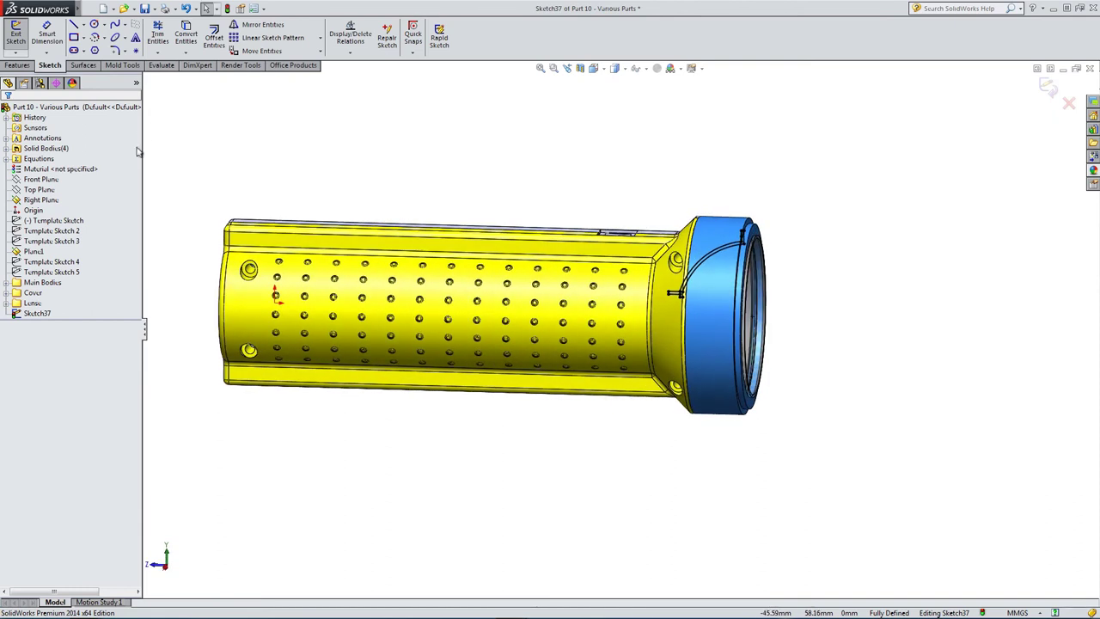
pyautogui.click(644, 69)
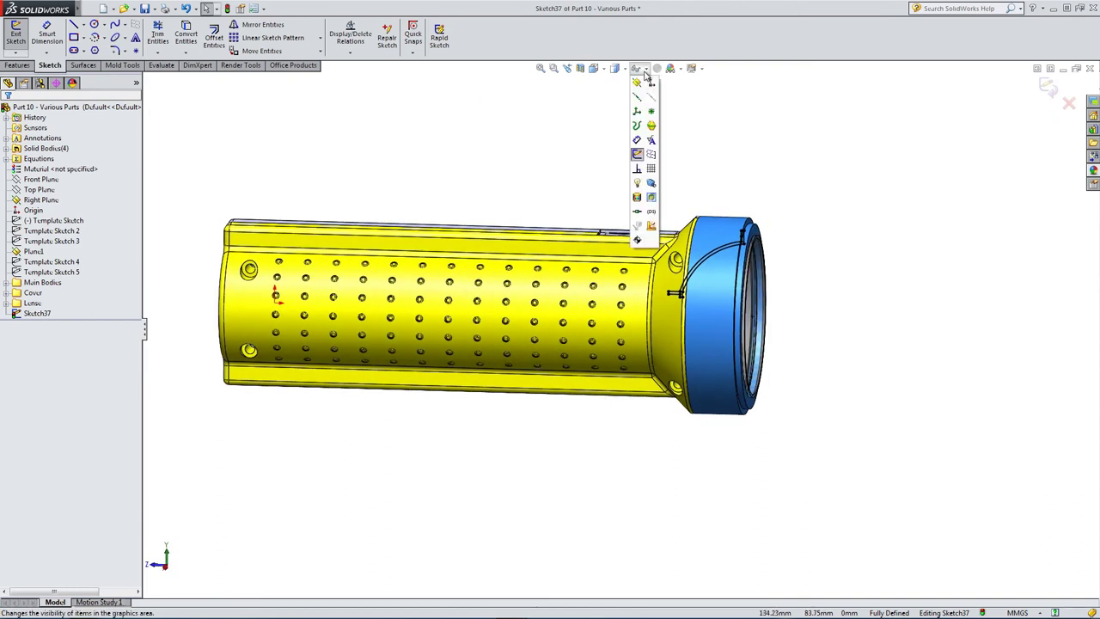
pyautogui.moveTo(469, 130); pyautogui.dragTo(530, 152, button='middle')
pyautogui.scroll(-4, 655, 248)
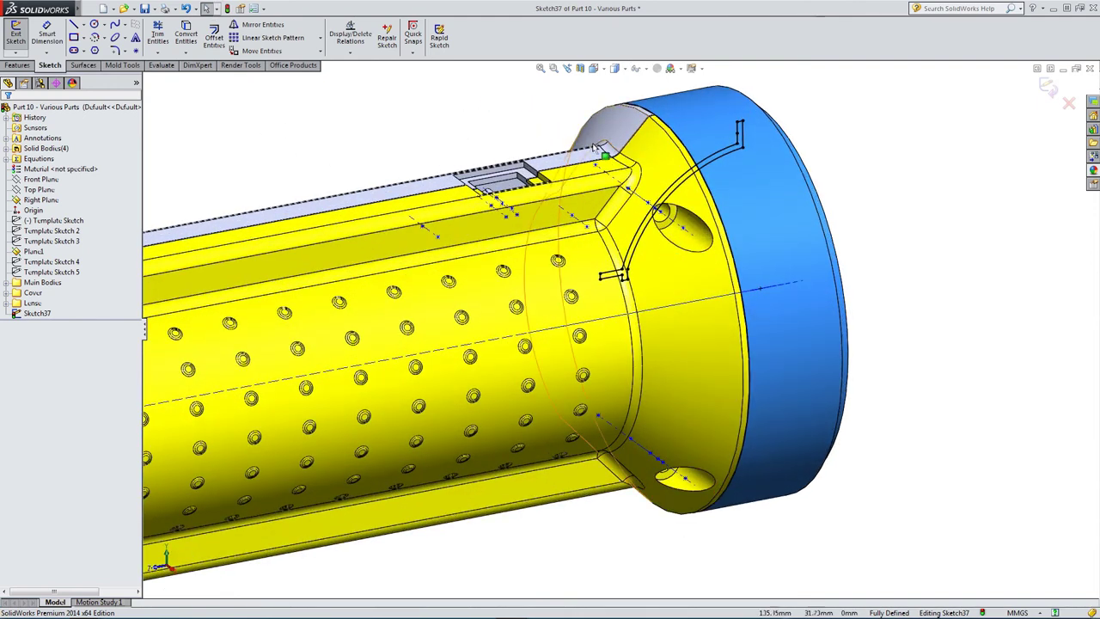
# - Exit the reflector sketch and hide the yellow half of the main body
pyautogui.click(669, 108)
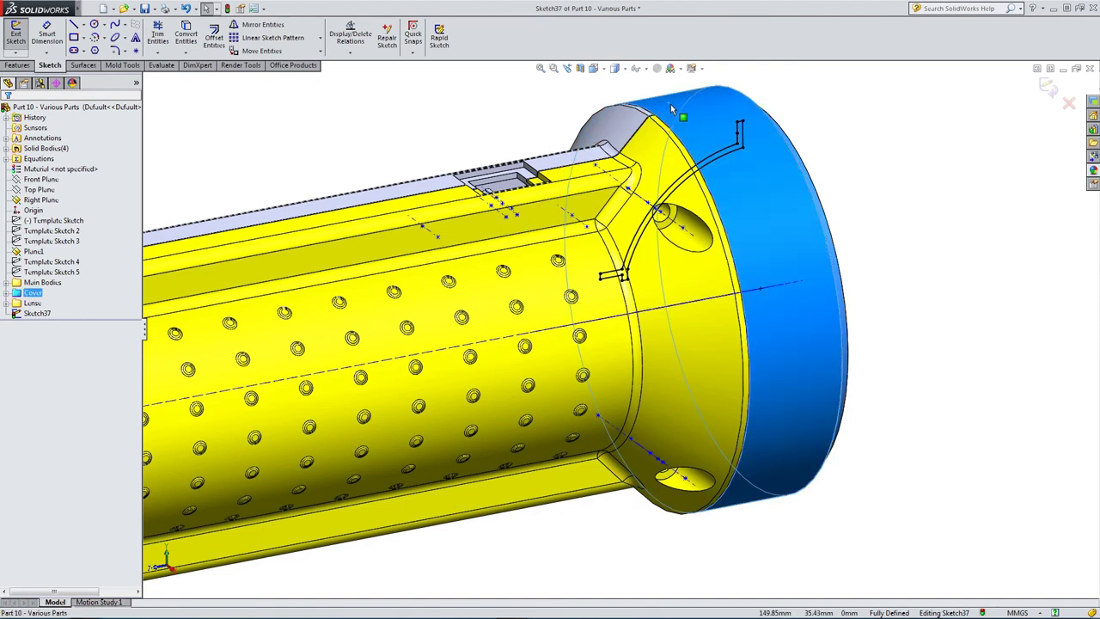
pyautogui.rightClick(670, 108)
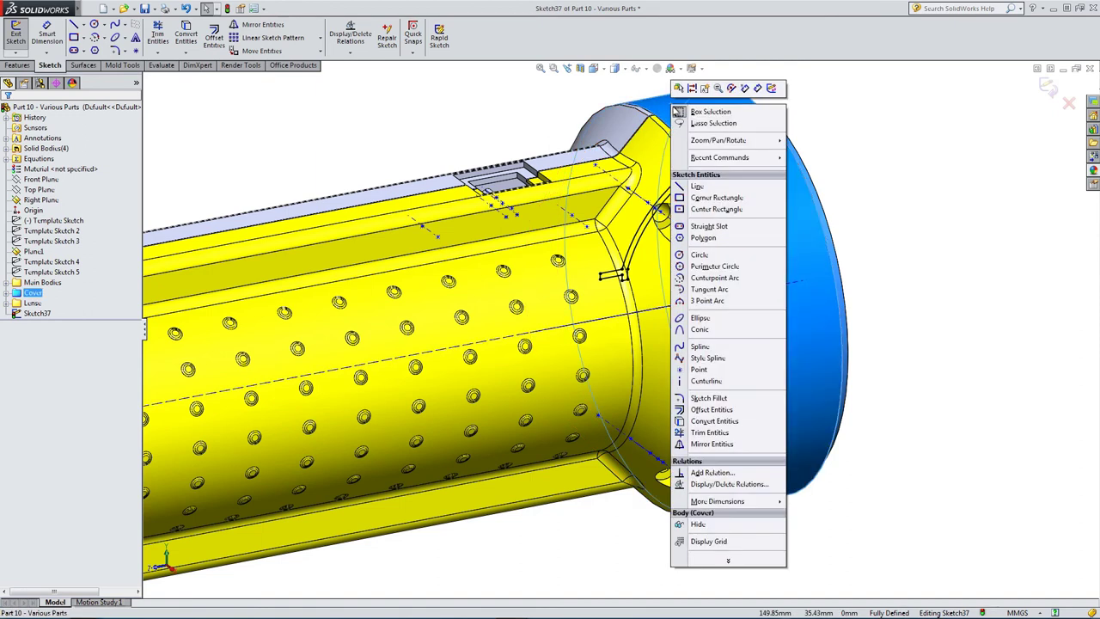
pyautogui.click(1025, 132)
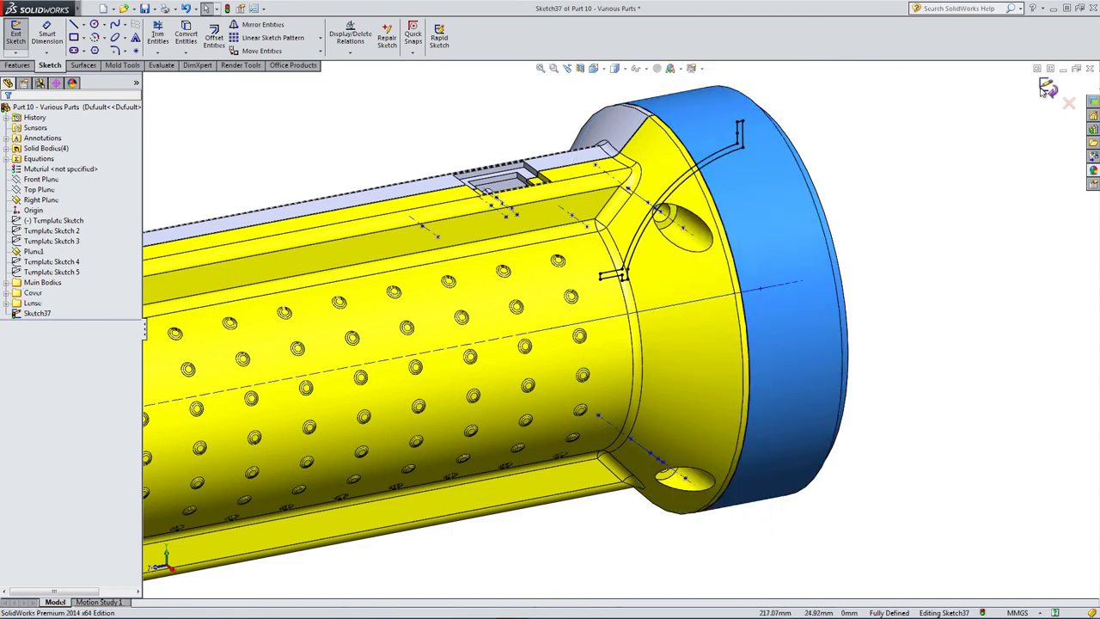
pyautogui.click(751, 195)
pyautogui.click(659, 167)
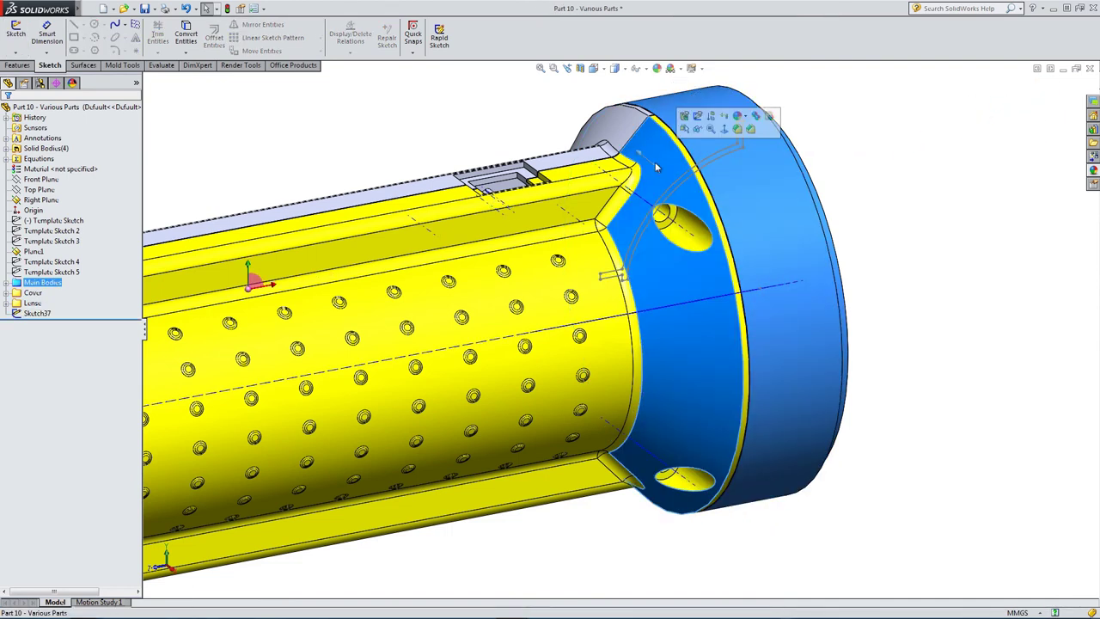
pyautogui.click(696, 129)
pyautogui.click(474, 128)
# - Hide the blue cover body around the flashlight's front end
pyautogui.moveTo(510, 143); pyautogui.dragTo(517, 104, button='middle')
pyautogui.scroll(-1, 668, 273)
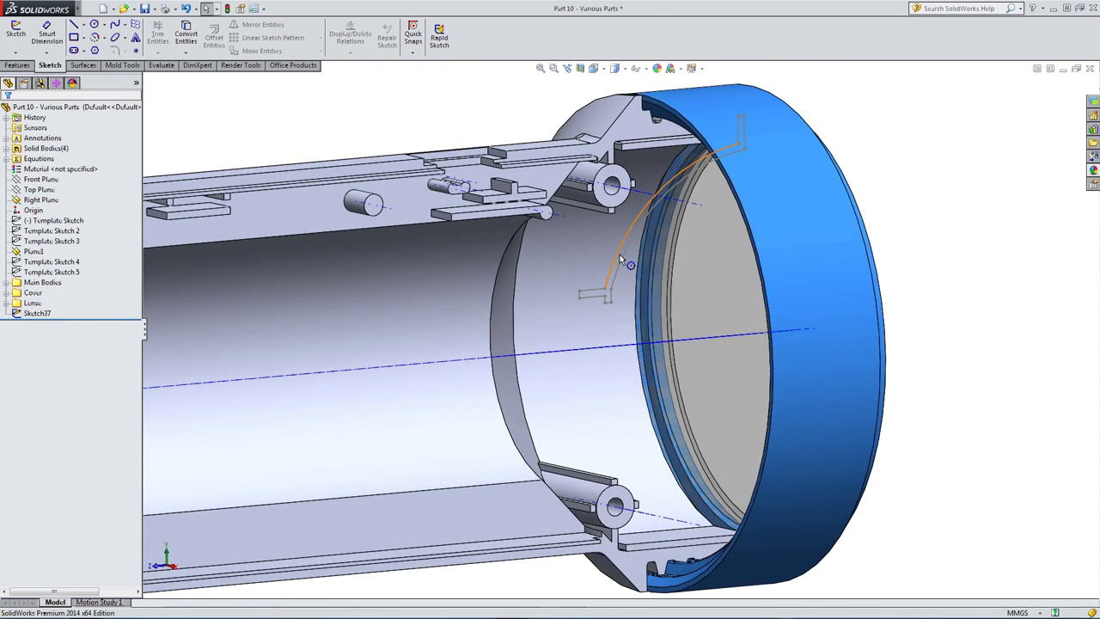
pyautogui.moveTo(621, 256)
pyautogui.mouseDown(button='middle')
pyautogui.moveTo(627, 191)
pyautogui.moveTo(628, 236)
pyautogui.mouseUp(button='middle')
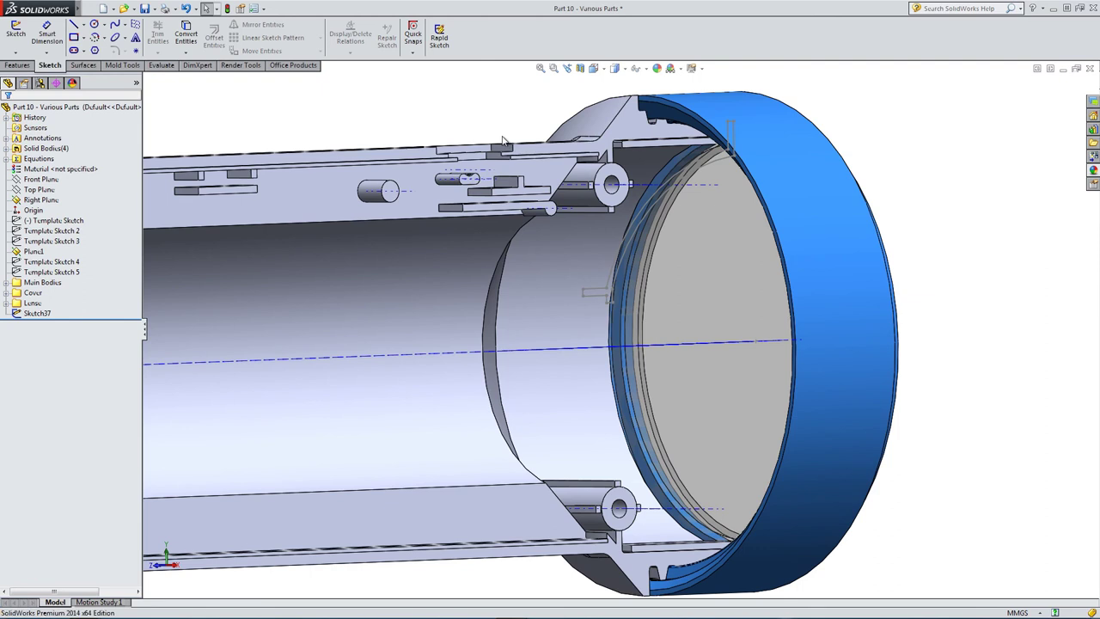
pyautogui.moveTo(484, 128); pyautogui.dragTo(507, 150, button='middle')
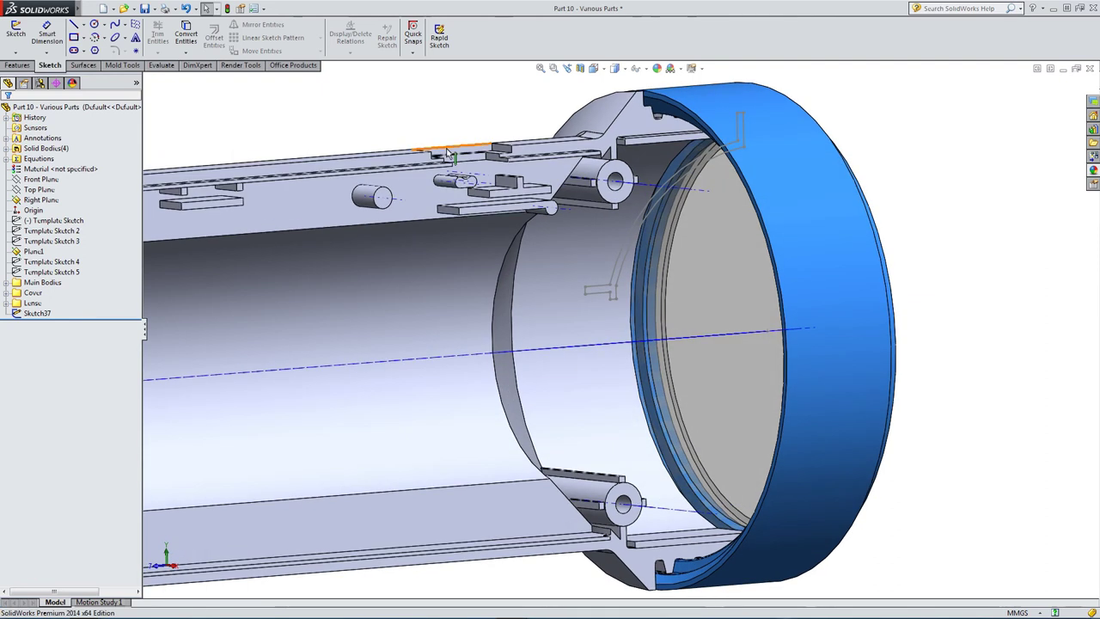
pyautogui.click(619, 268)
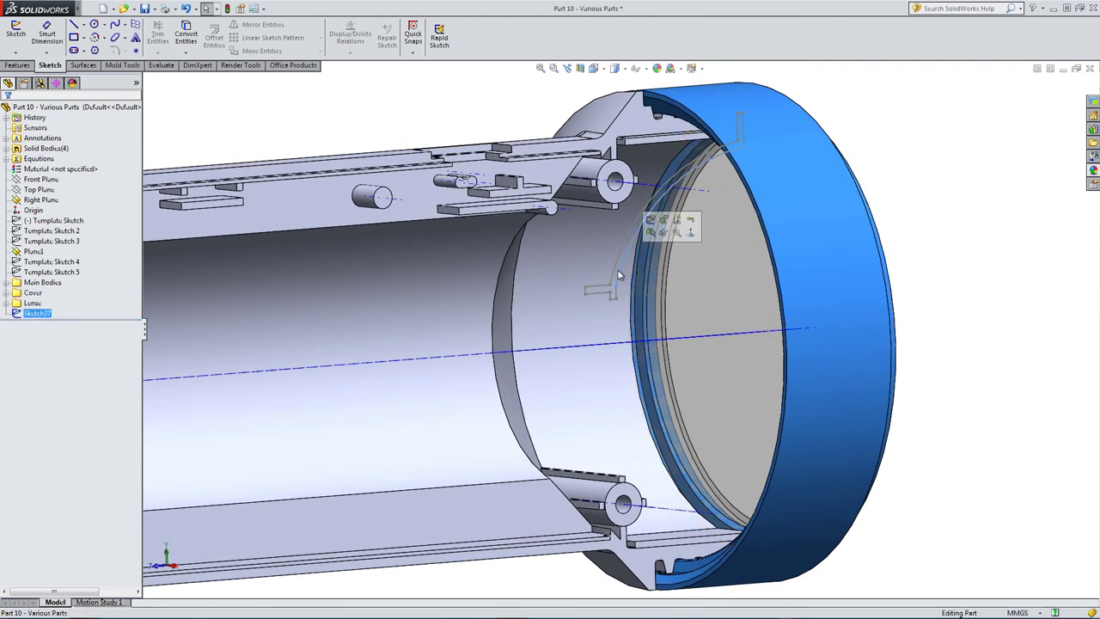
pyautogui.click(804, 163)
pyautogui.click(846, 130)
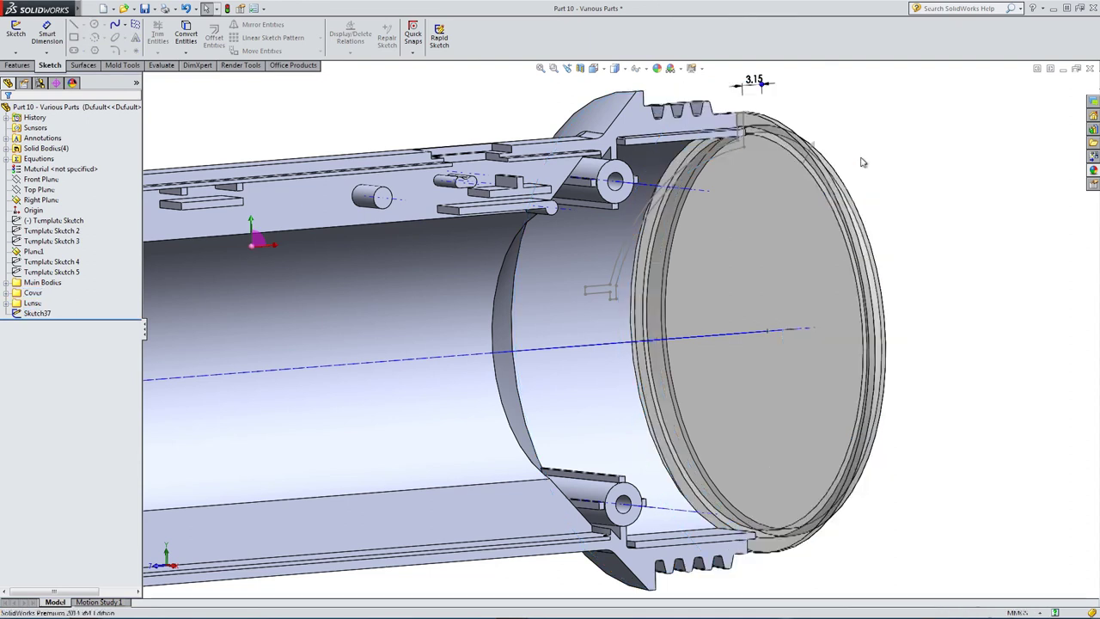
# - Inspect from the right side how the reflector profile sits between the screw boss and the lens
pyautogui.moveTo(876, 175); pyautogui.dragTo(899, 203, button='middle')
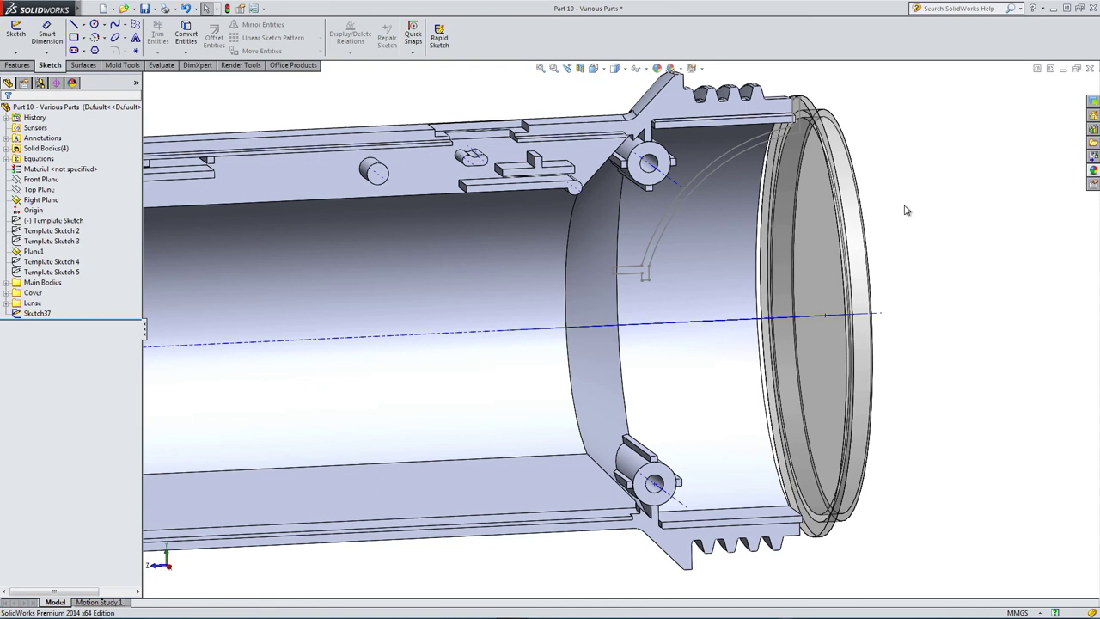
pyautogui.click(595, 69)
pyautogui.click(624, 113)
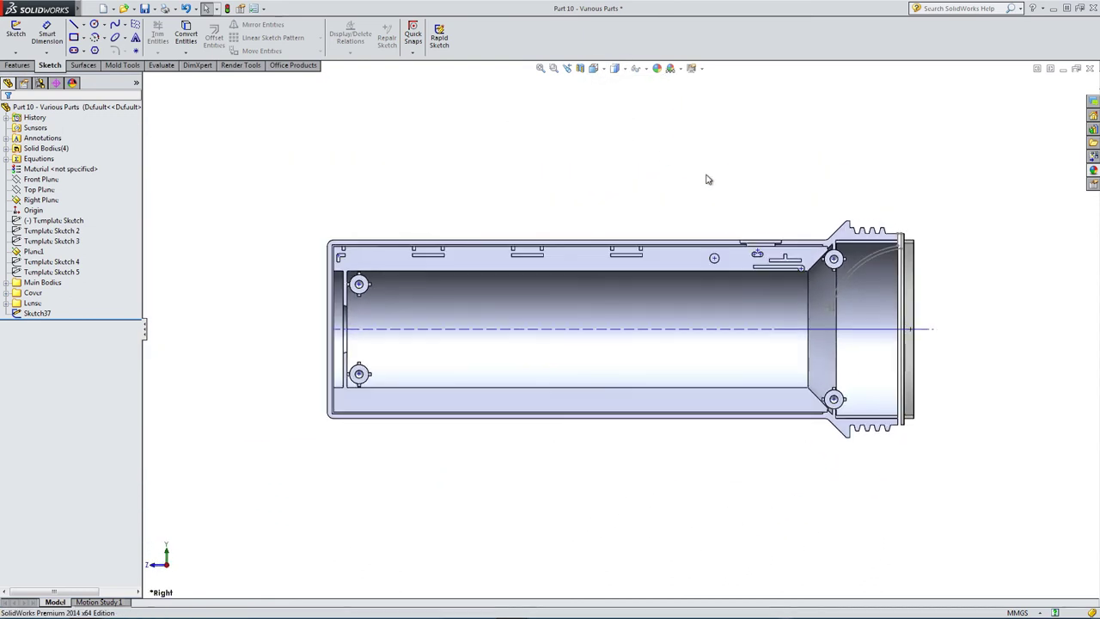
pyautogui.scroll(-5, 773, 266)
pyautogui.scroll(-2, 776, 270)
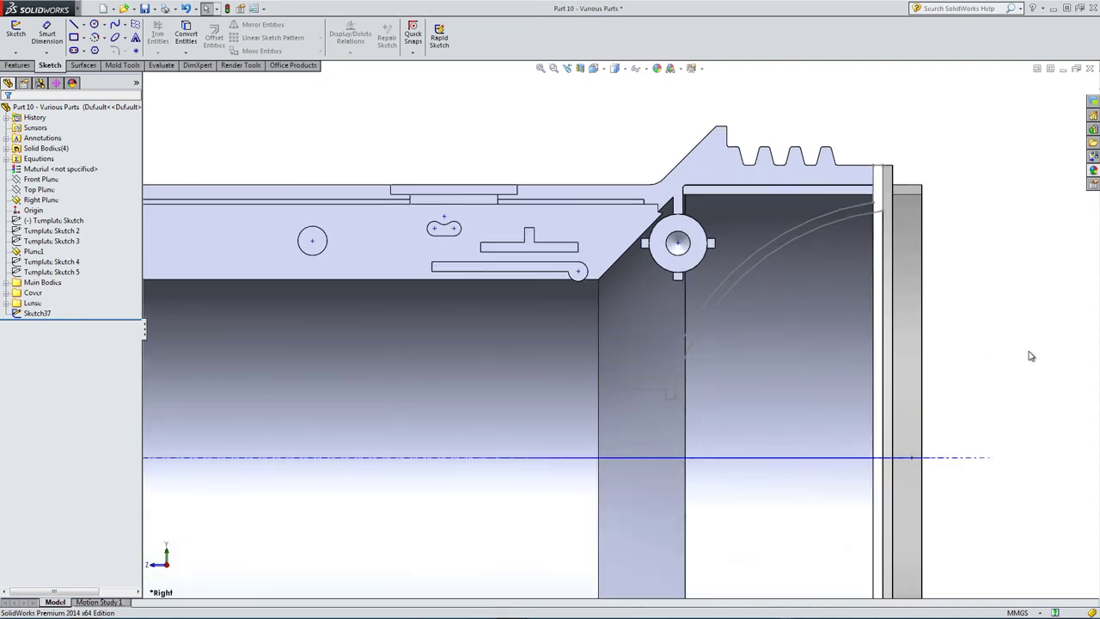
# - Revolve the reflector sketch 360 degrees about the flashlight's central axis as a separate body, with Merge result turned off
pyautogui.click(775, 250)
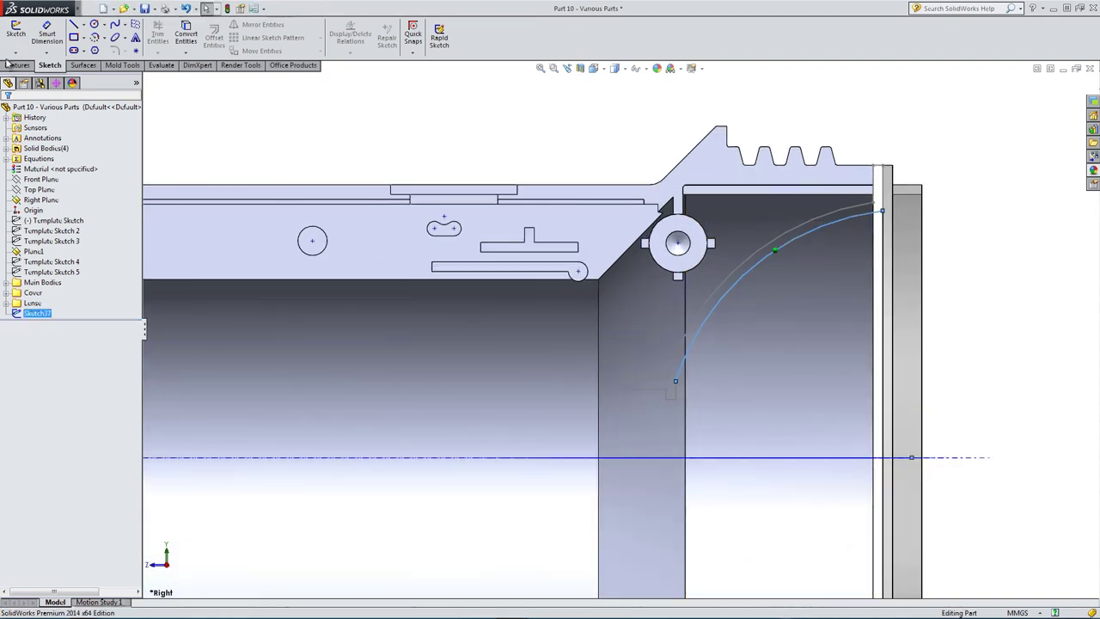
pyautogui.click(17, 65)
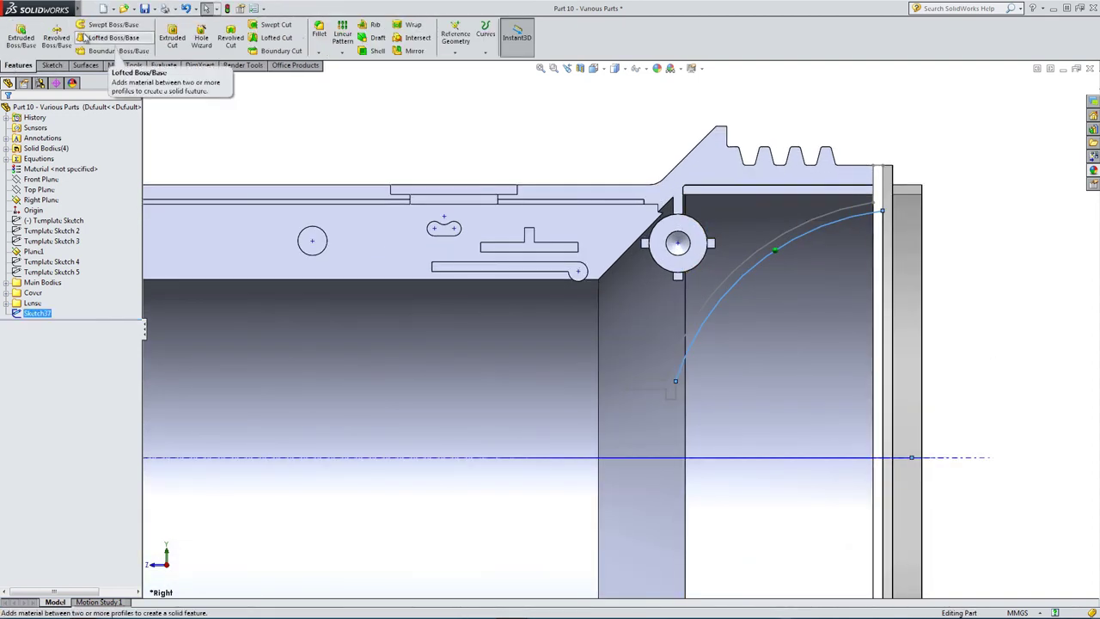
pyautogui.click(58, 34)
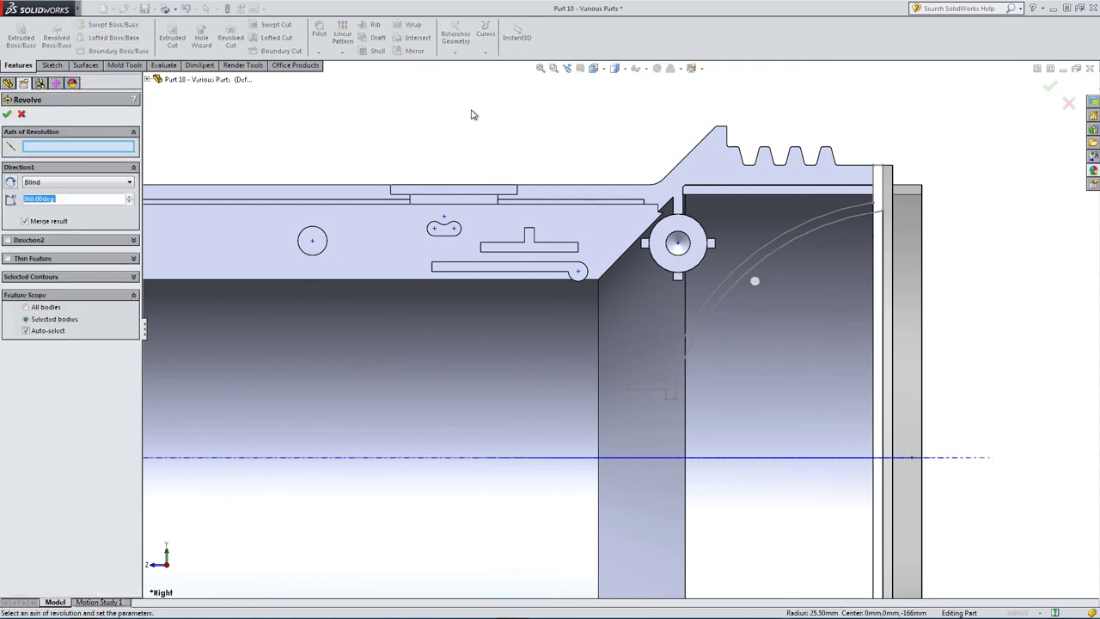
pyautogui.click(36, 148)
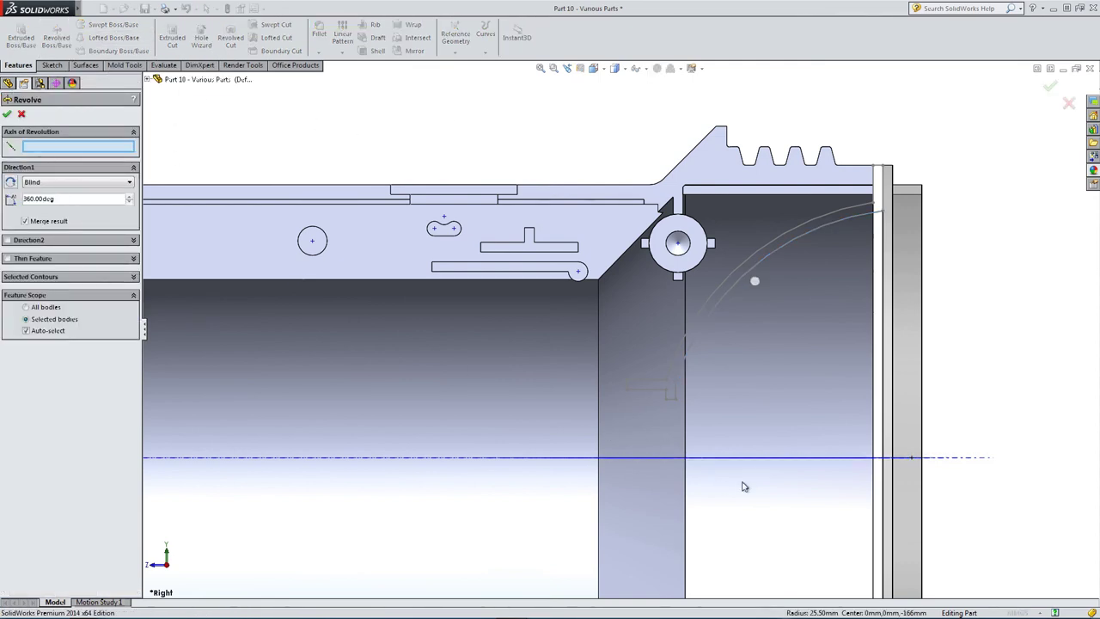
pyautogui.click(754, 460)
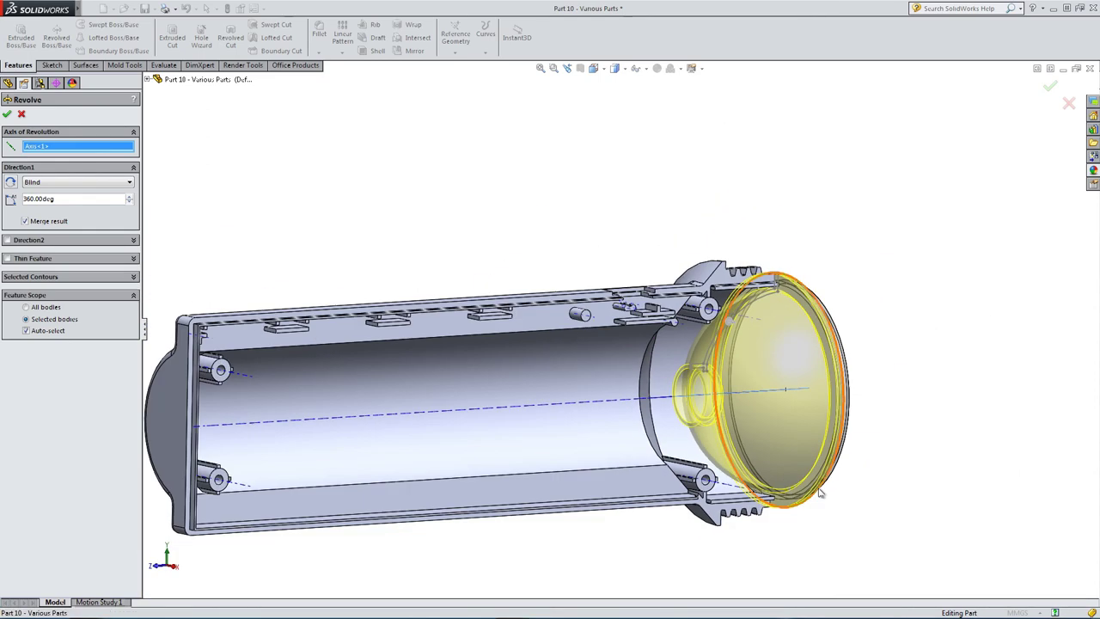
pyautogui.scroll(-3, 819, 492)
pyautogui.moveTo(742, 464); pyautogui.dragTo(687, 432, button='middle')
pyautogui.scroll(3, 637, 172)
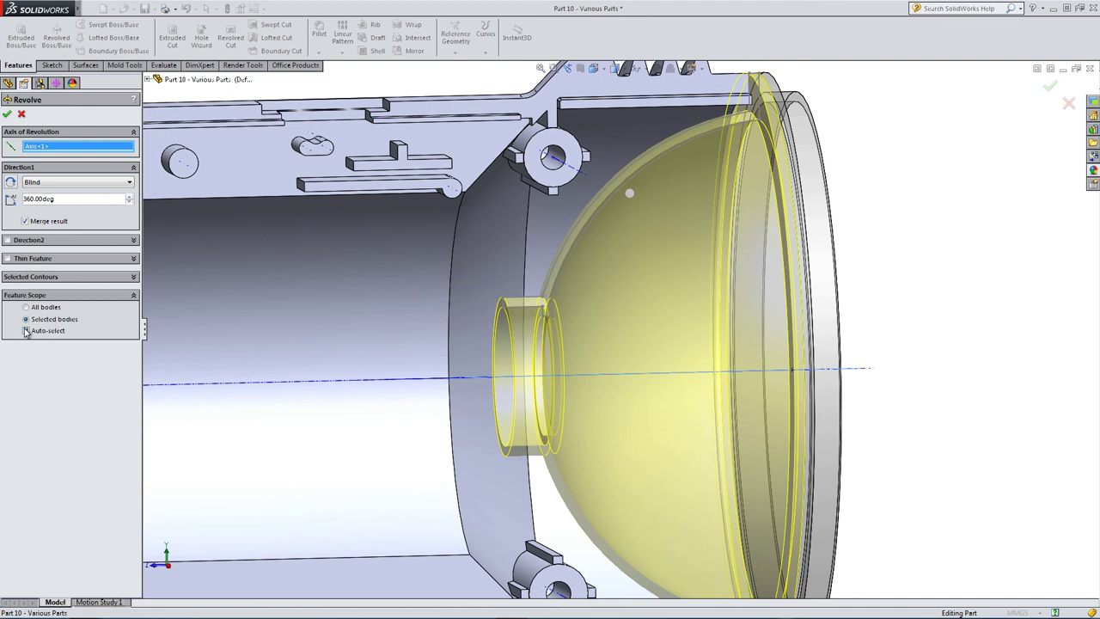
pyautogui.click(25, 332)
pyautogui.click(25, 221)
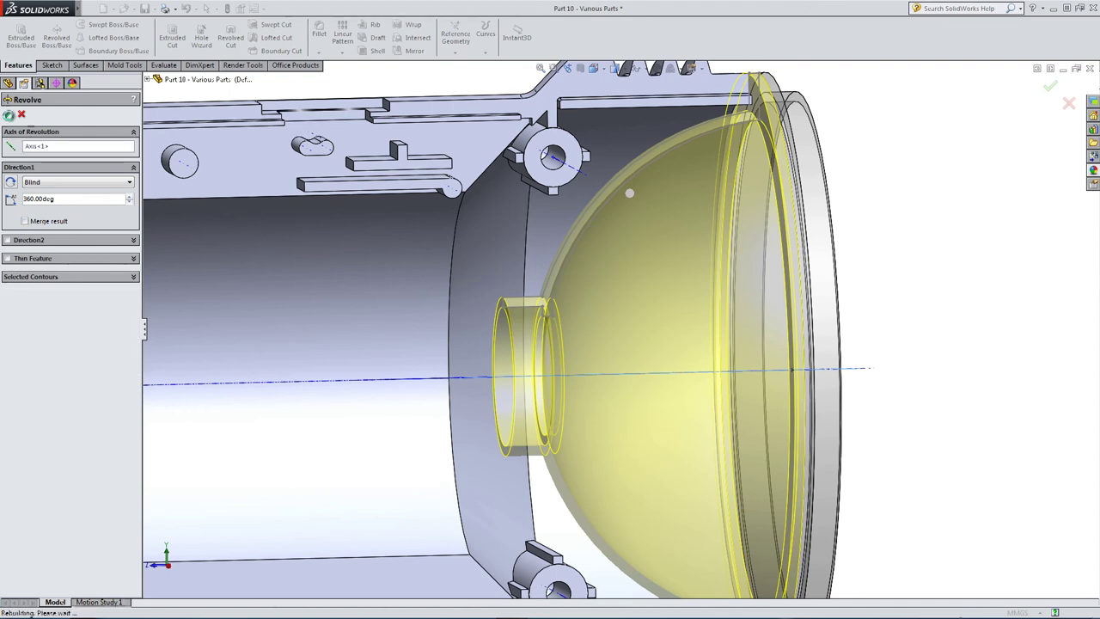
pyautogui.press('Return')
pyautogui.scroll(-3, 866, 249)
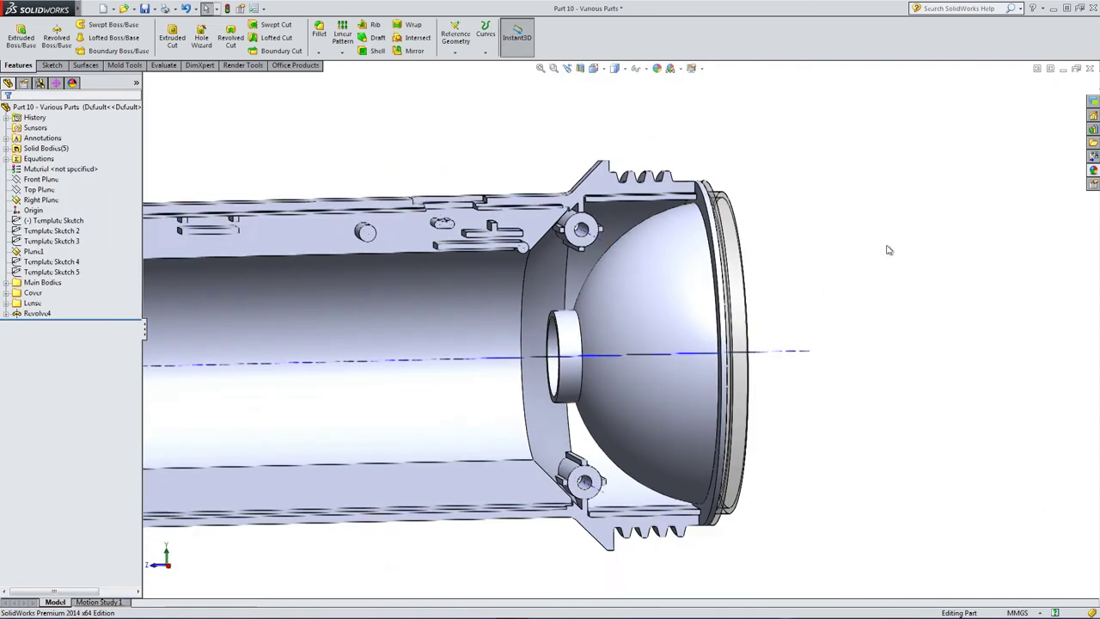
# - Reopen the reflector's revolve feature to review its axis and merge setting, keeping the existing definition
pyautogui.moveTo(622, 277)
pyautogui.mouseDown(button='middle')
pyautogui.moveTo(601, 273)
pyautogui.moveTo(628, 293)
pyautogui.mouseUp(button='middle')
pyautogui.rightClick(35, 313)
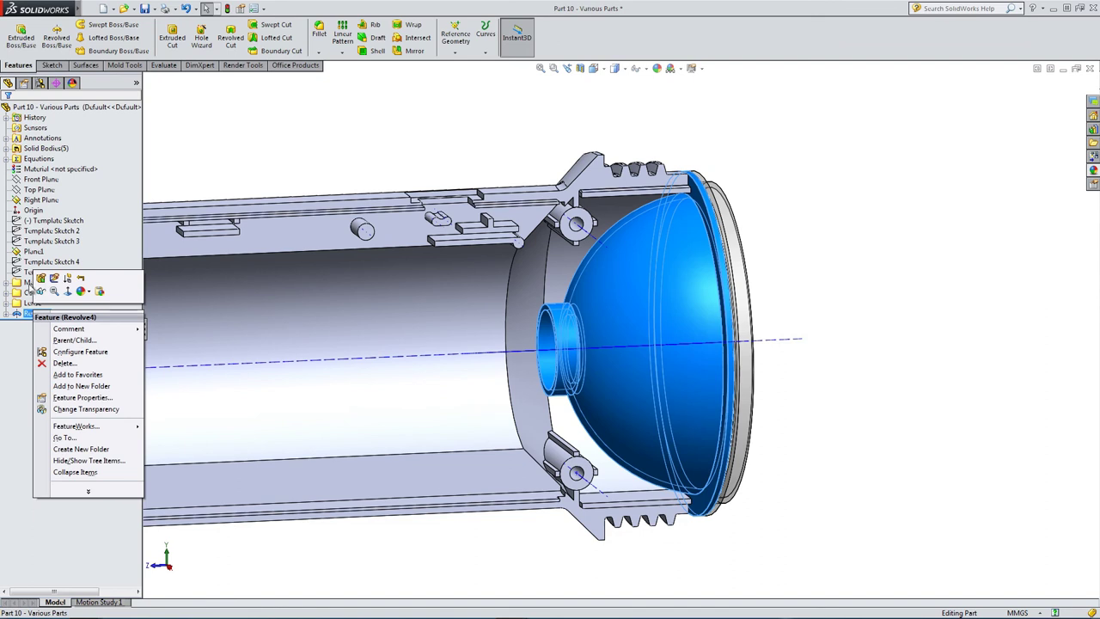
pyautogui.click(41, 277)
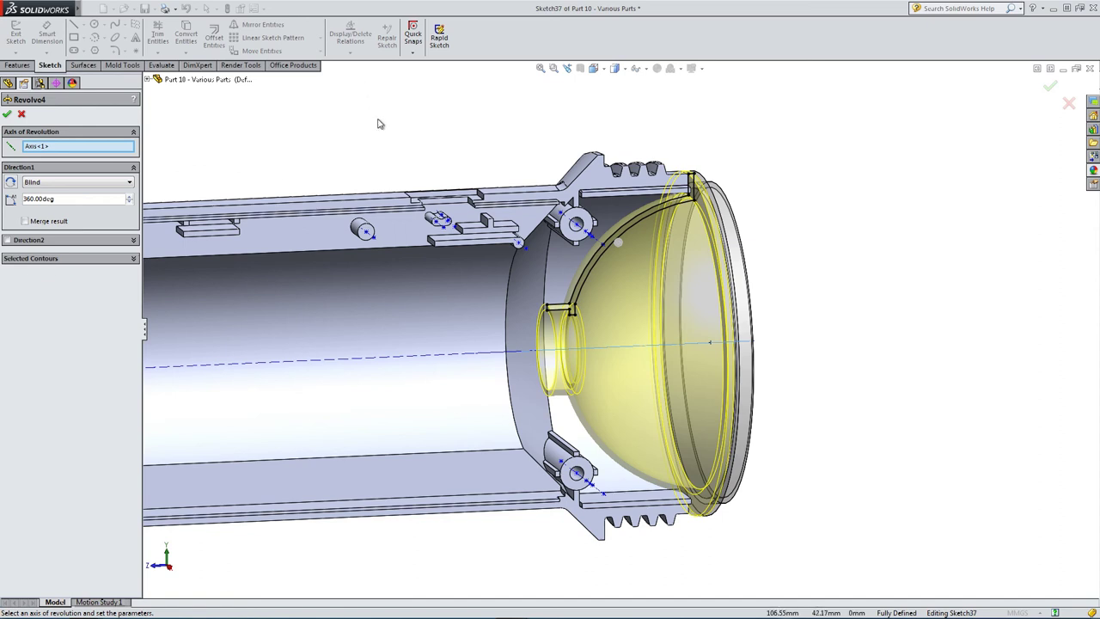
pyautogui.click(8, 114)
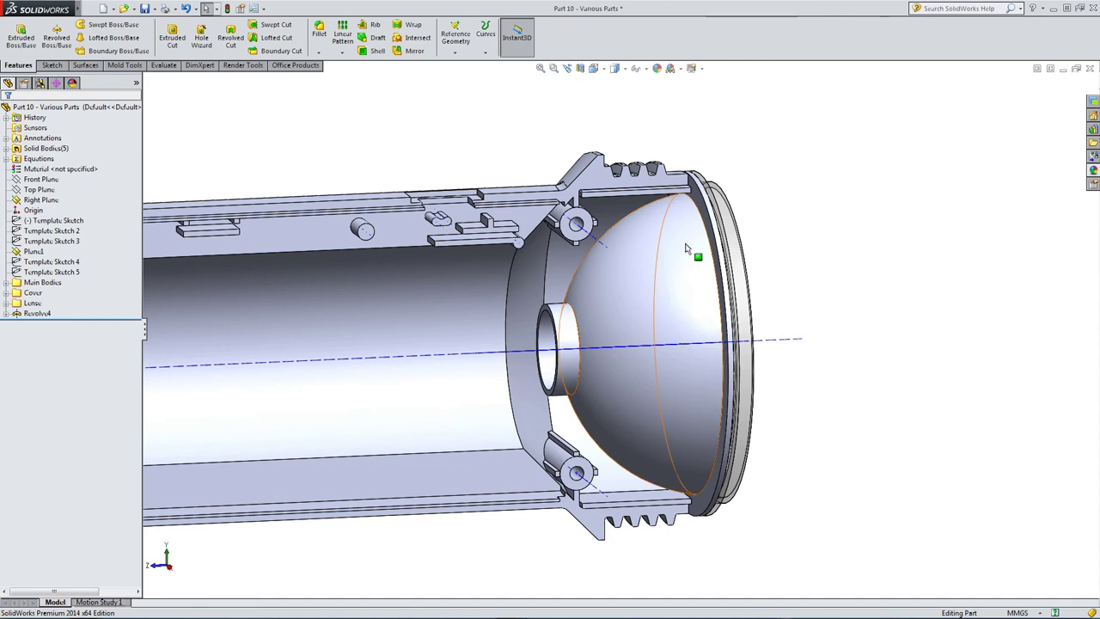
# - Apply the polished steel metal appearance to the whole reflector body
pyautogui.click(698, 249)
pyautogui.rightClick(695, 250)
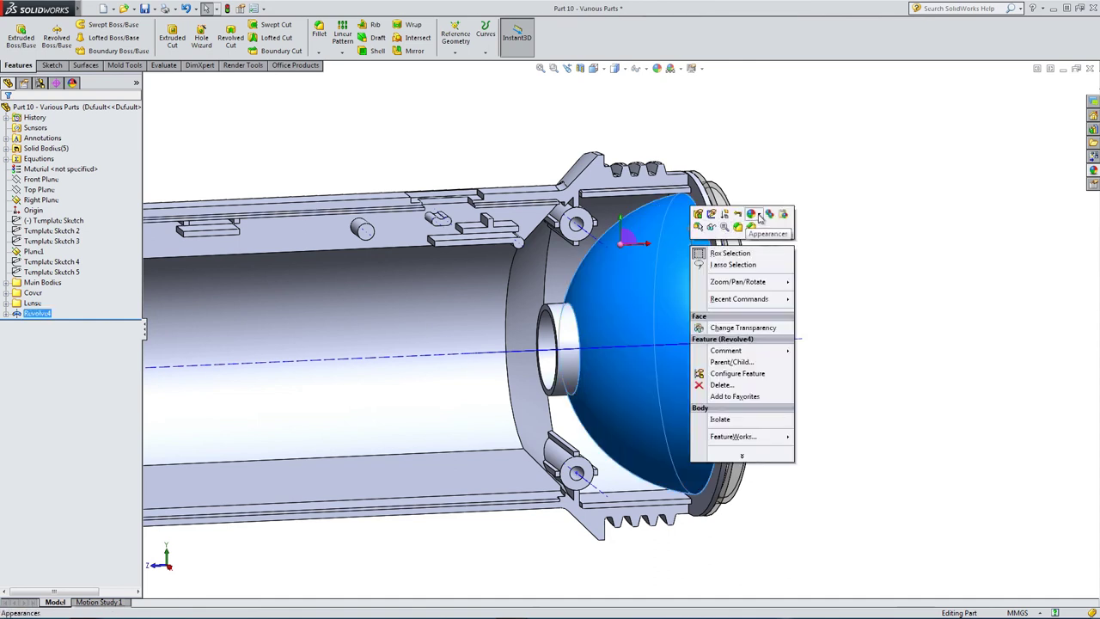
pyautogui.click(1093, 169)
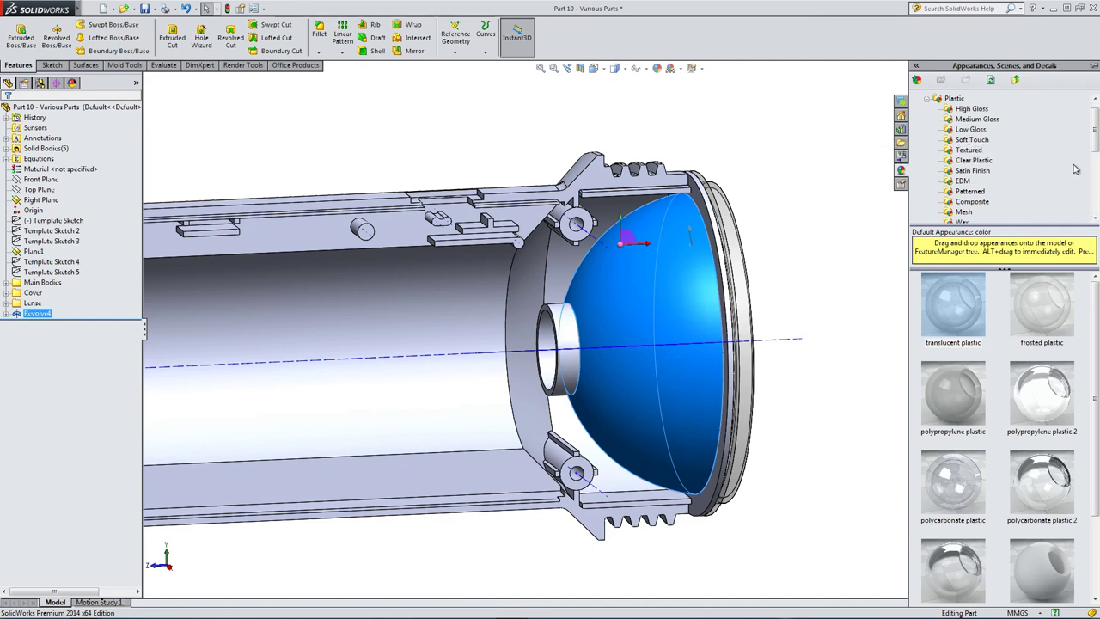
pyautogui.moveTo(1096, 129); pyautogui.dragTo(1096, 168)
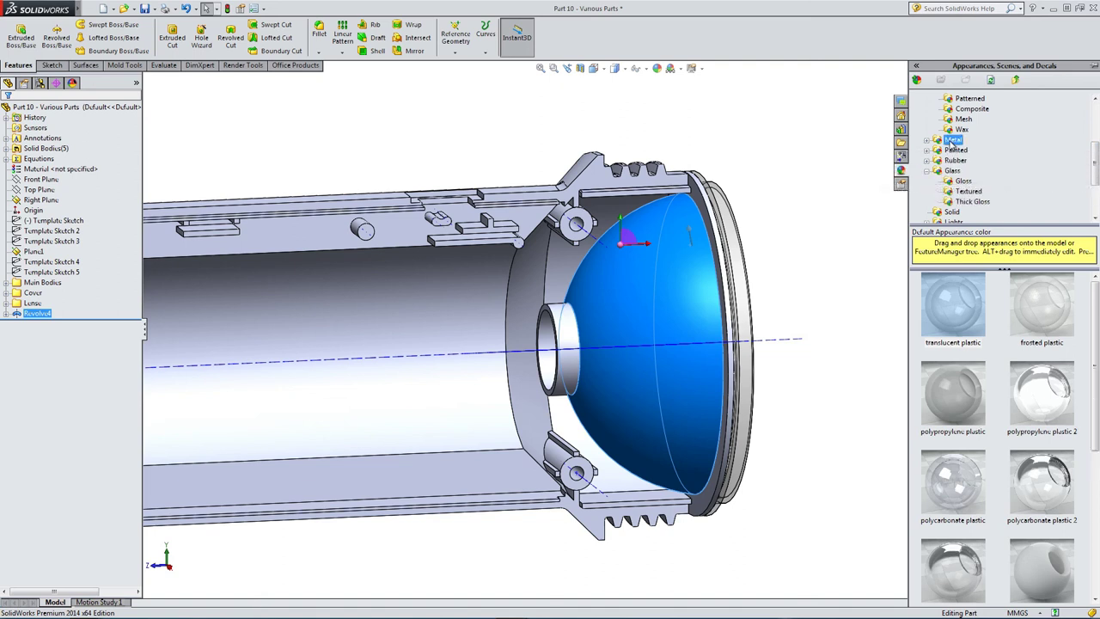
pyautogui.click(962, 314)
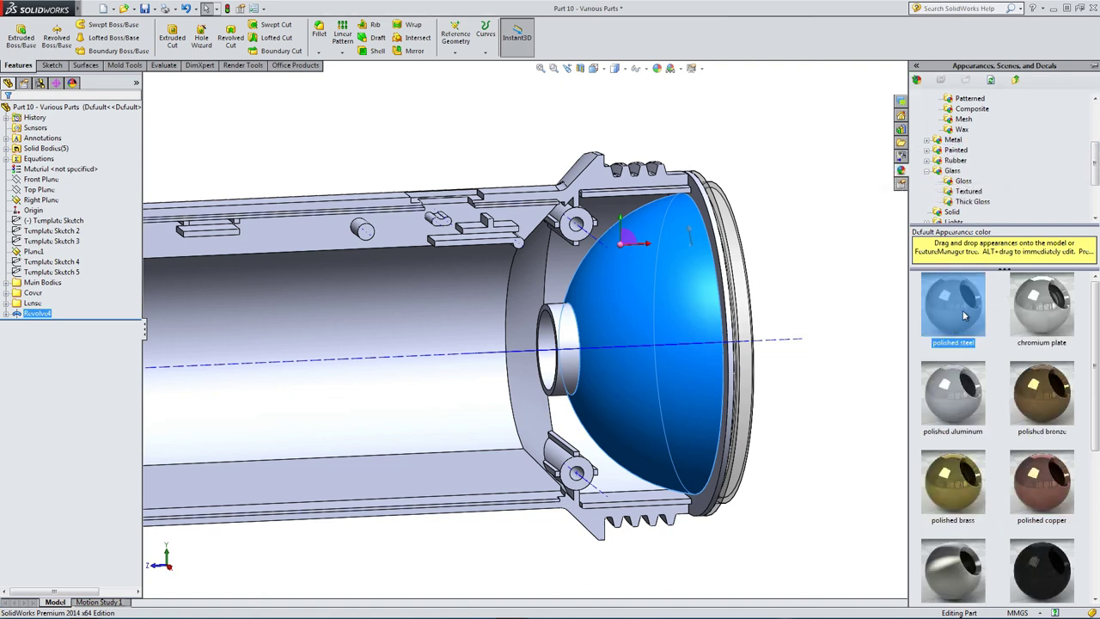
pyautogui.moveTo(963, 314); pyautogui.dragTo(683, 291)
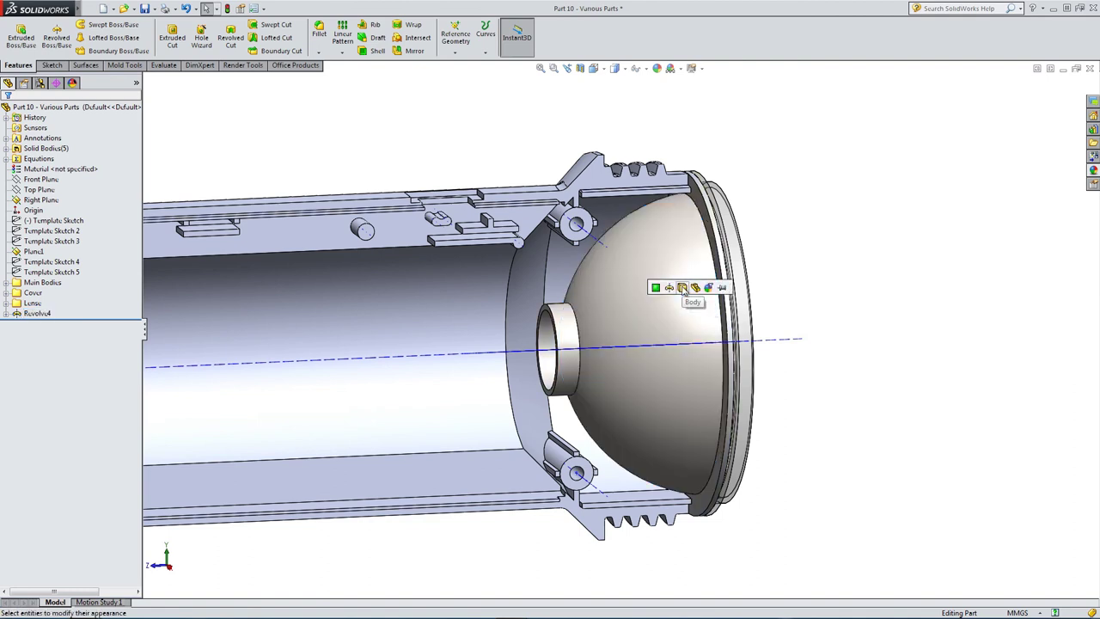
pyautogui.click(682, 288)
# - Place the reflector's revolve feature in a new feature tree folder named Reflector
pyautogui.moveTo(864, 283); pyautogui.dragTo(597, 316, button='middle')
pyautogui.scroll(-2, 500, 372)
pyautogui.scroll(-1, 523, 356)
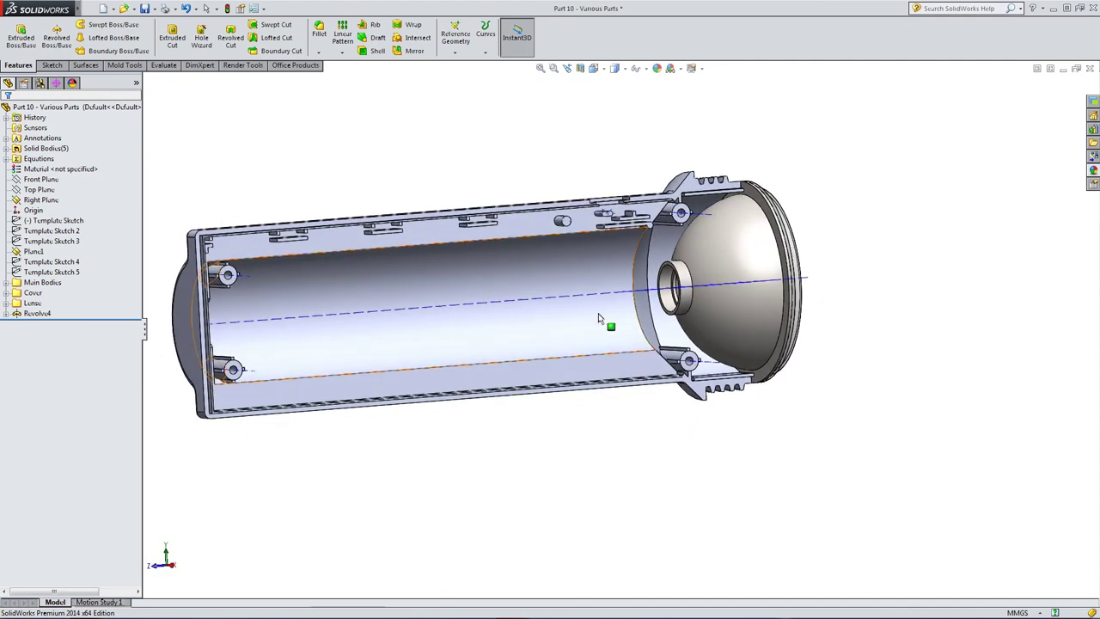
pyautogui.rightClick(36, 313)
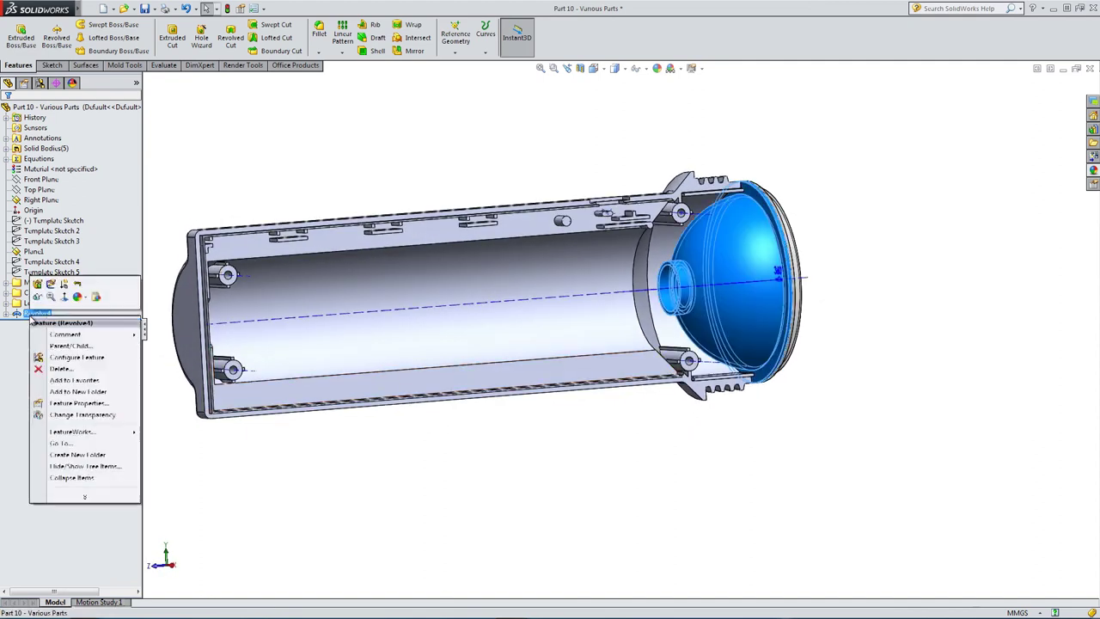
pyautogui.click(76, 392)
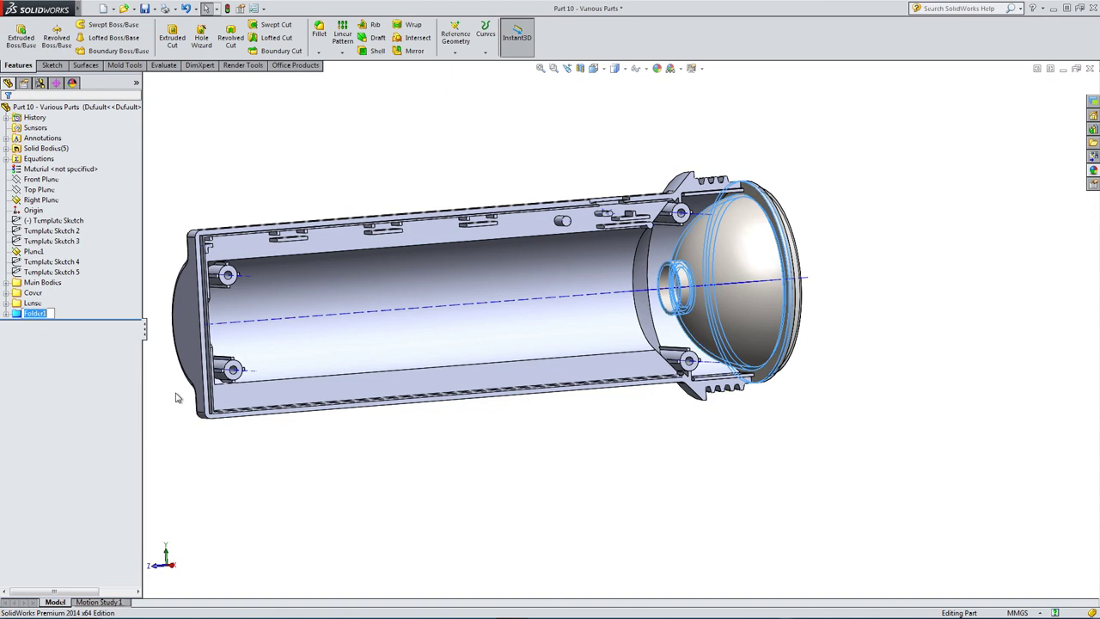
pyautogui.write('F')
pyautogui.write('electo')
pyautogui.write('or')
pyautogui.press('Return')
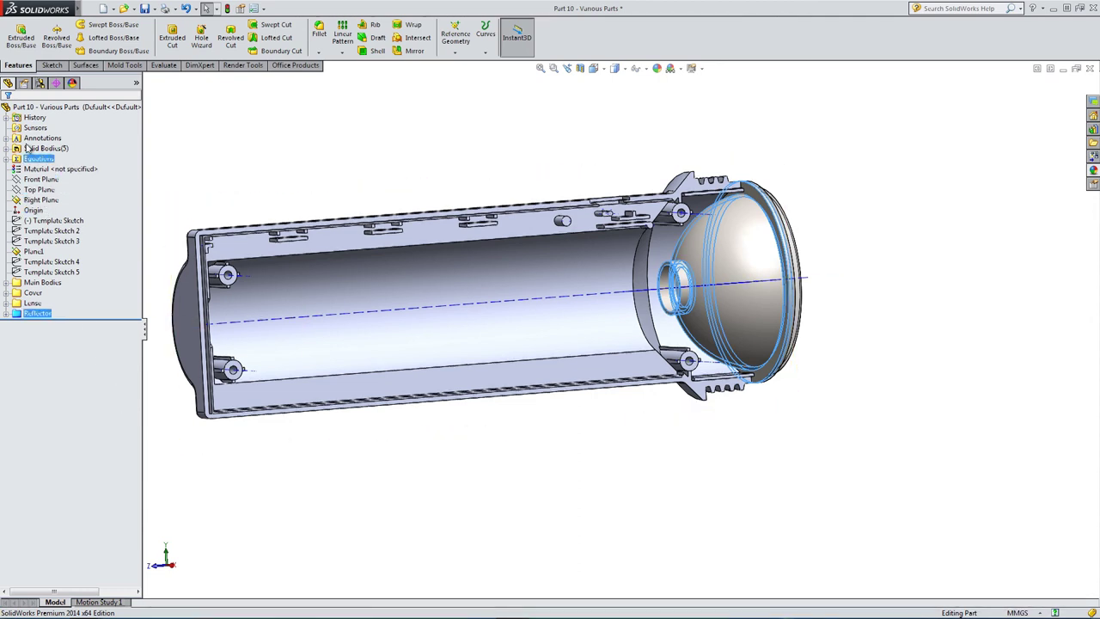
# - Rename the reflector's solid body as Reflector in the list of solid bodies
pyautogui.click(7, 148)
pyautogui.click(52, 200)
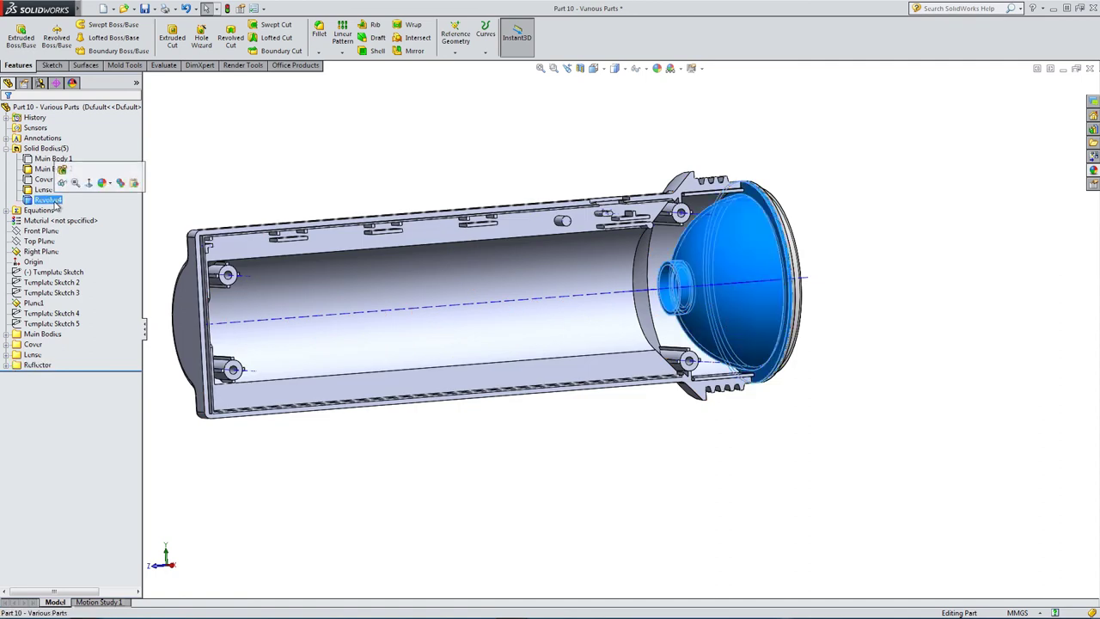
pyautogui.press('F2')
pyautogui.write('Reflector')
pyautogui.press('Return')
pyautogui.click(222, 168)
pyautogui.moveTo(510, 155); pyautogui.dragTo(498, 200, button='middle')
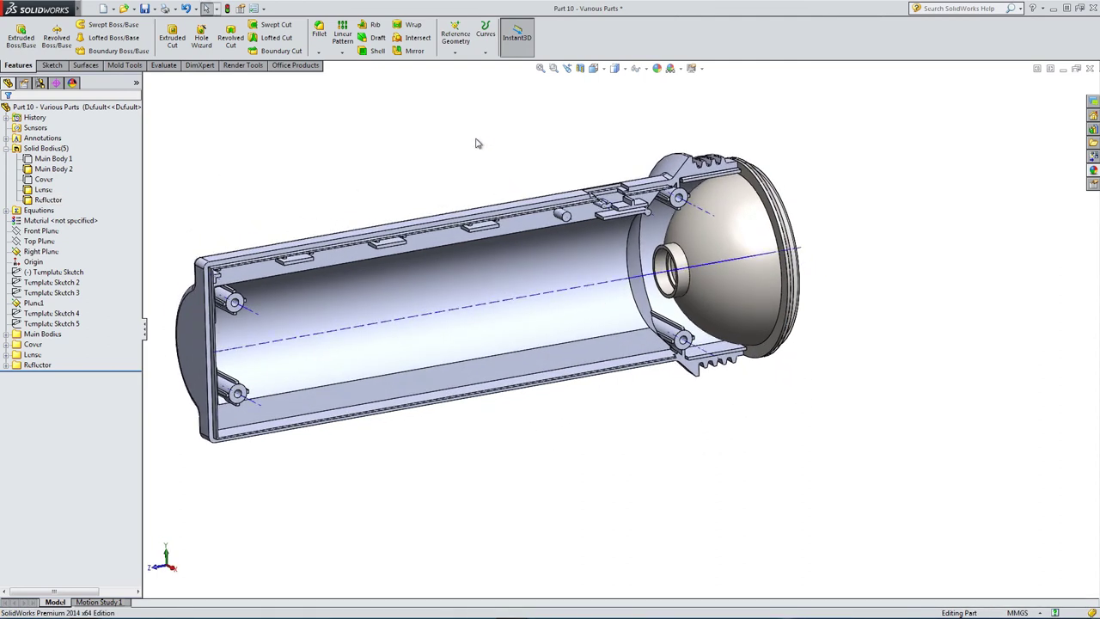